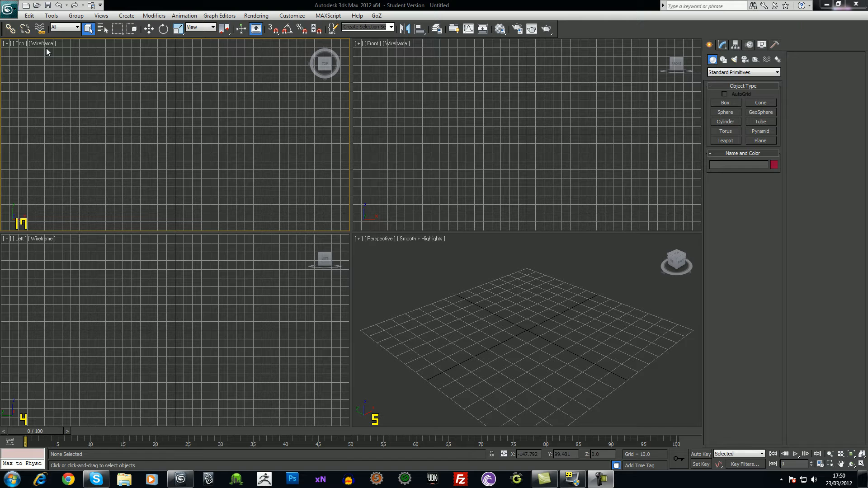
# Open redBird63.max from Recent Documents and select the RedBird model
pyautogui.click(10, 8)
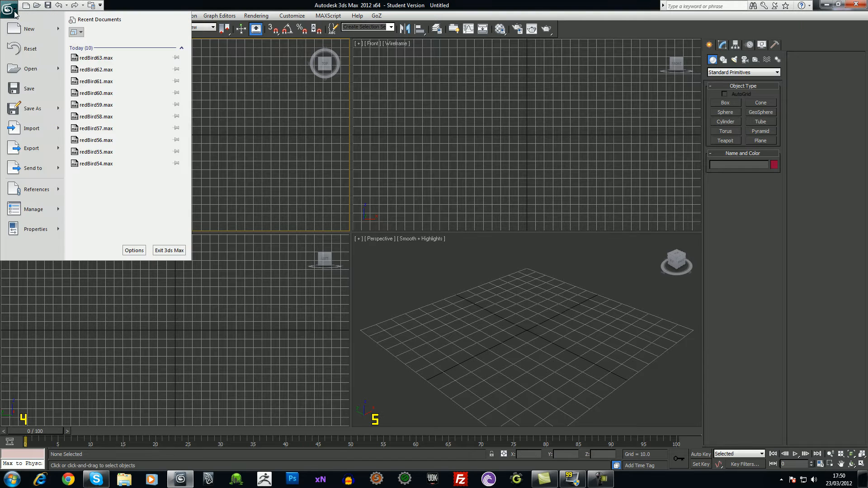
pyautogui.click(116, 59)
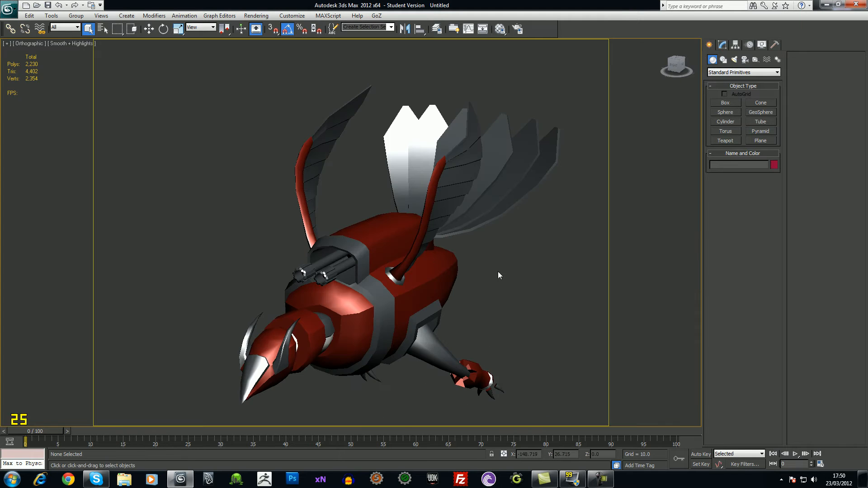
pyautogui.click(410, 310)
# Orbit and zoom around the bird from top, front and lower side angles, toggling polygon statistics
pyautogui.keyDown('alt'); pyautogui.moveTo(538, 333); pyautogui.dragTo(488, 317, button='middle'); pyautogui.keyUp('alt')
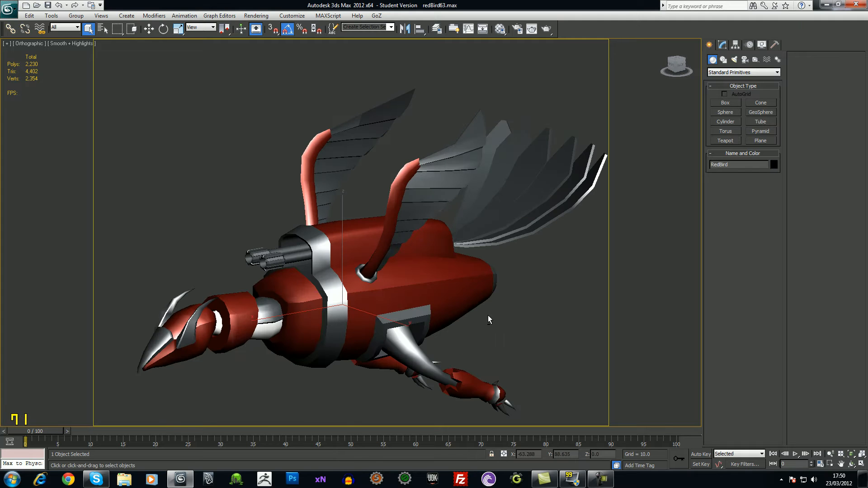
pyautogui.press('7')
pyautogui.press('7')
pyautogui.keyDown('alt'); pyautogui.moveTo(416, 303); pyautogui.dragTo(418, 294, button='middle'); pyautogui.keyUp('alt')
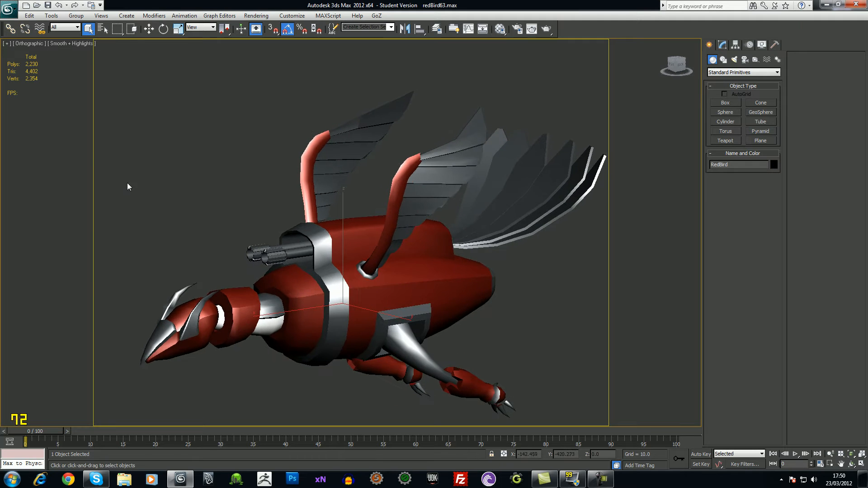
pyautogui.keyDown('alt'); pyautogui.moveTo(321, 169); pyautogui.dragTo(444, 204, button='middle'); pyautogui.keyUp('alt')
pyautogui.keyDown('alt'); pyautogui.moveTo(478, 229); pyautogui.dragTo(375, 274, button='middle'); pyautogui.keyUp('alt')
pyautogui.keyDown('alt'); pyautogui.moveTo(312, 244); pyautogui.dragTo(355, 255, button='middle'); pyautogui.keyUp('alt')
pyautogui.scroll(-4, 355, 254)
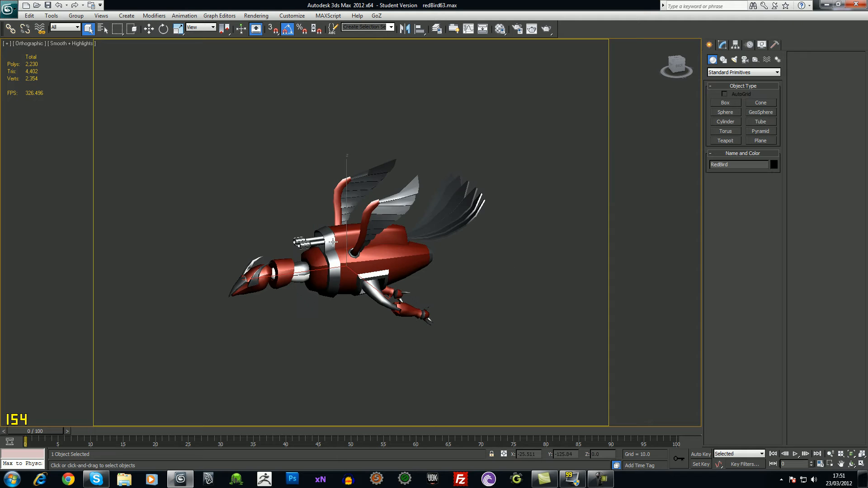
pyautogui.scroll(5, 323, 231)
pyautogui.scroll(-2, 353, 237)
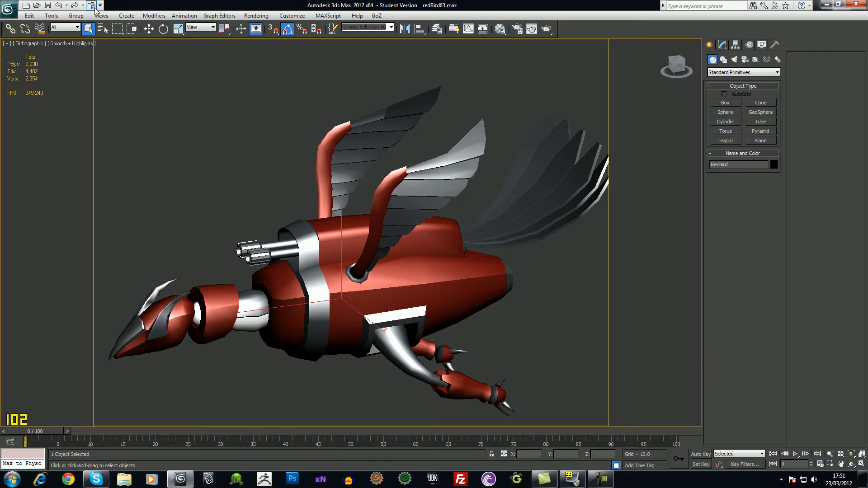
# Select the WingHolders object through Select From Scene
pyautogui.click(103, 30)
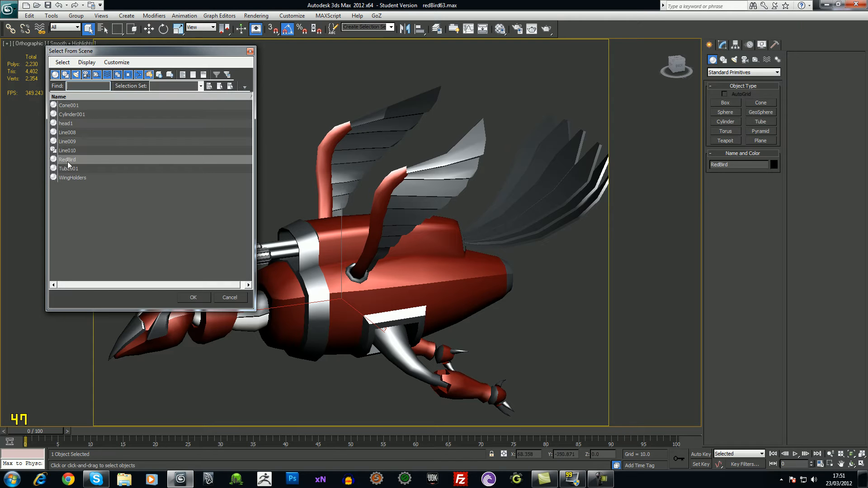
pyautogui.click(69, 178)
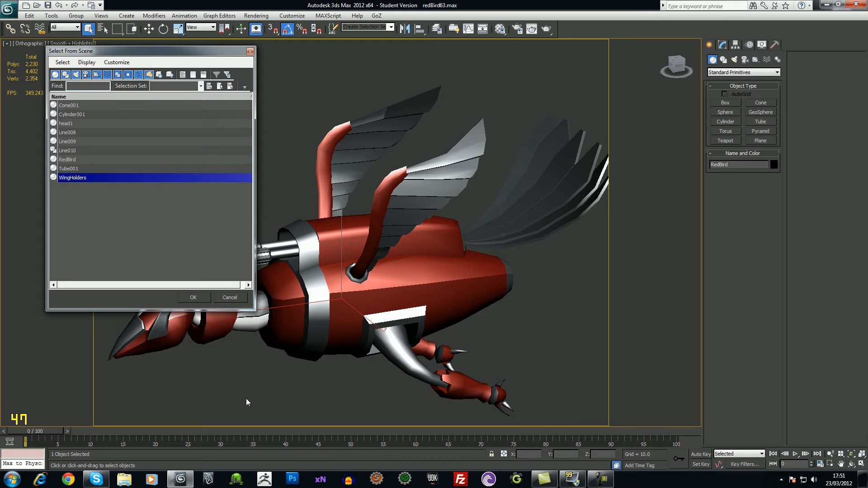
pyautogui.click(194, 297)
# Test-move WingHolders along X, then undo so it stays in place
pyautogui.keyDown('alt'); pyautogui.moveTo(335, 273); pyautogui.dragTo(377, 255, button='middle'); pyautogui.keyUp('alt')
pyautogui.press('w')
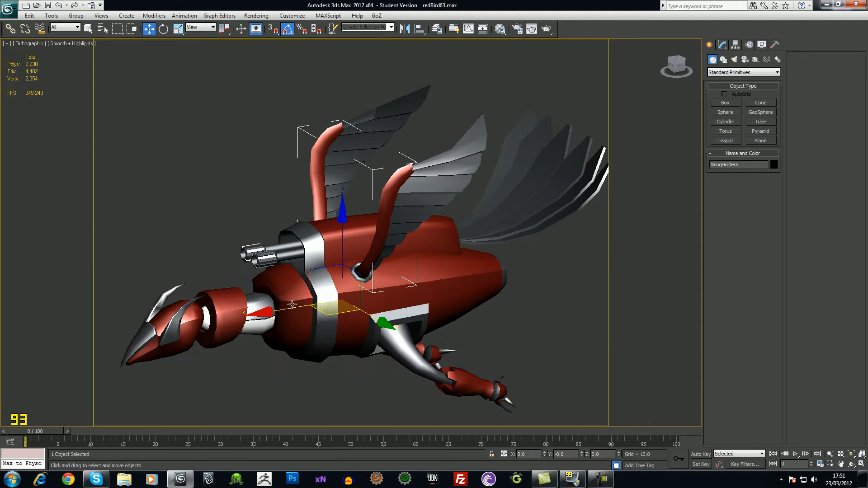
pyautogui.moveTo(270, 314); pyautogui.dragTo(189, 319)
pyautogui.hotkey('ctrl', 'z')
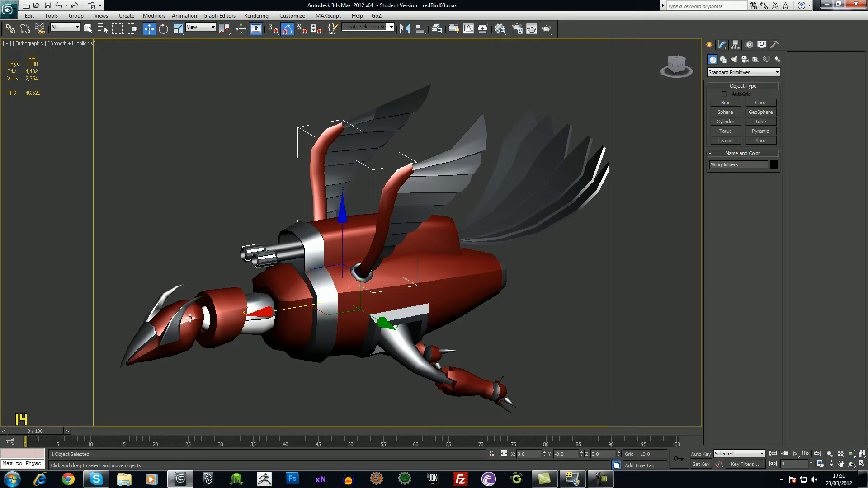
pyautogui.keyDown('alt'); pyautogui.moveTo(370, 282); pyautogui.dragTo(420, 279, button='middle'); pyautogui.keyUp('alt')
pyautogui.scroll(2, 437, 293)
pyautogui.scroll(2, 438, 294)
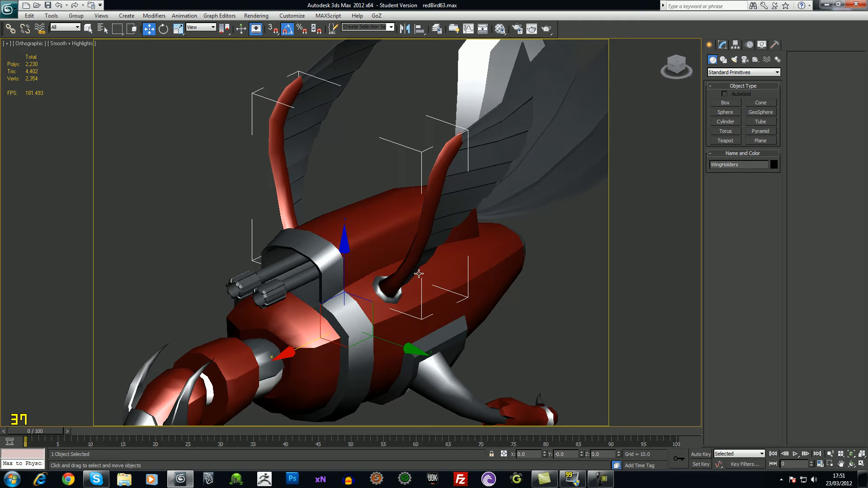
# Collapse the WingHolders modifier stack from Smooth into an Editable Poly
pyautogui.click(723, 45)
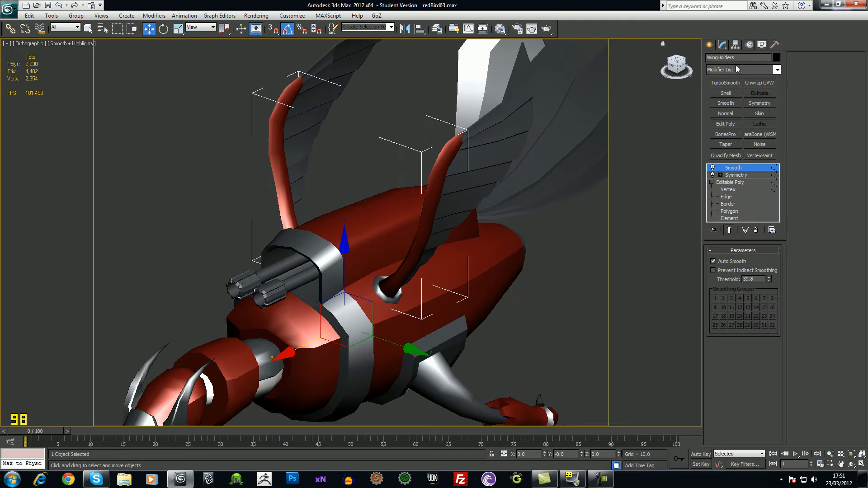
pyautogui.rightClick(739, 171)
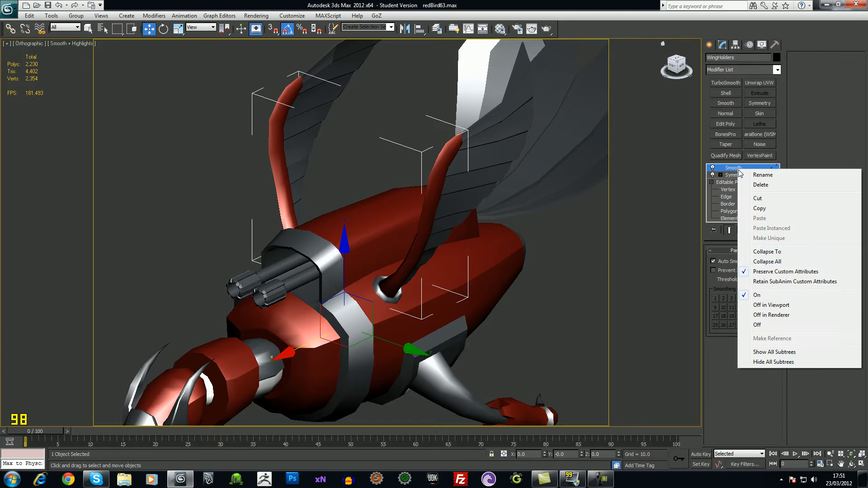
pyautogui.click(764, 254)
pyautogui.click(475, 277)
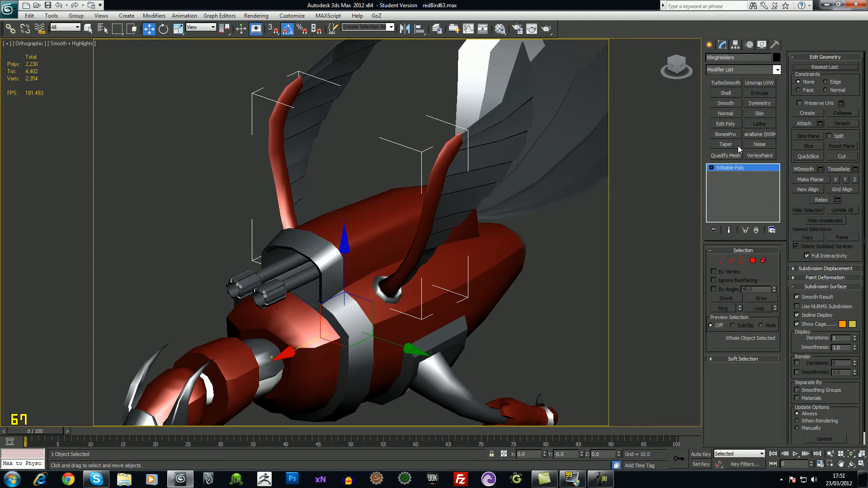
pyautogui.click(711, 168)
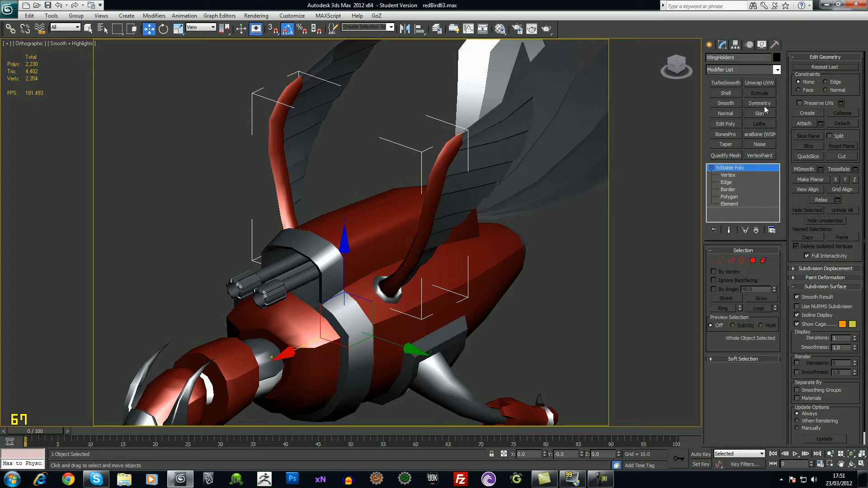
# Add an Unwrap UVW modifier to WingHolders
pyautogui.click(779, 70)
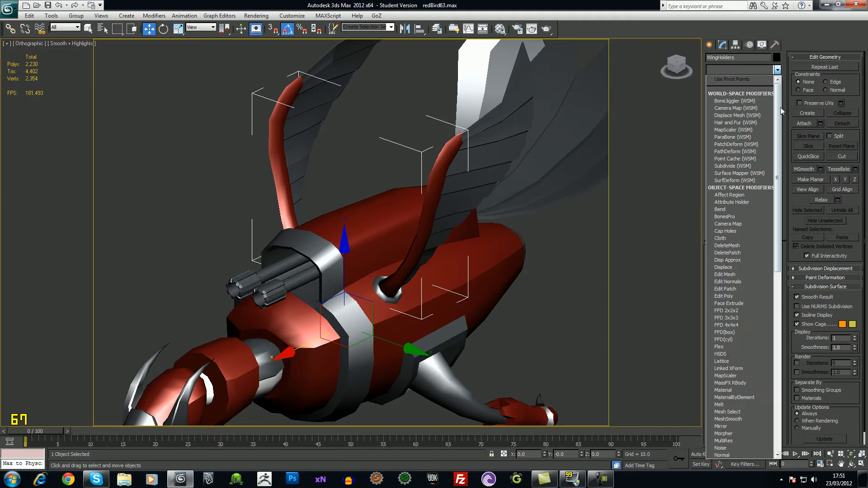
pyautogui.scroll(-10, 769, 331)
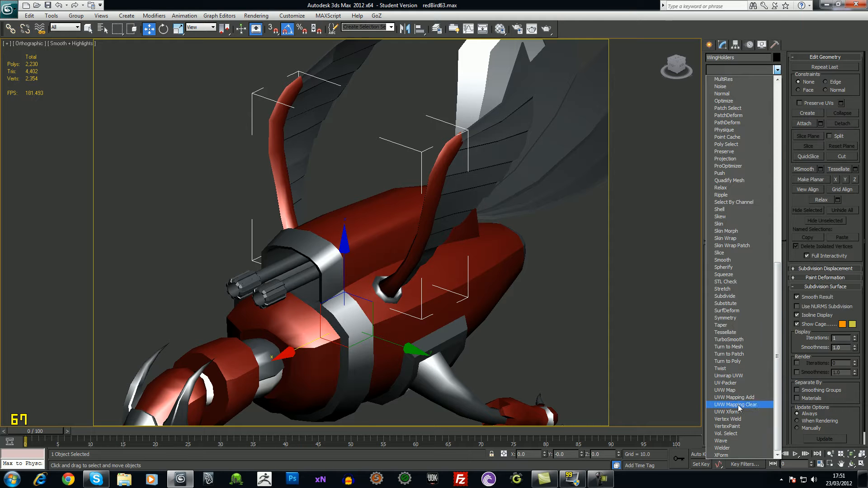
pyautogui.click(725, 375)
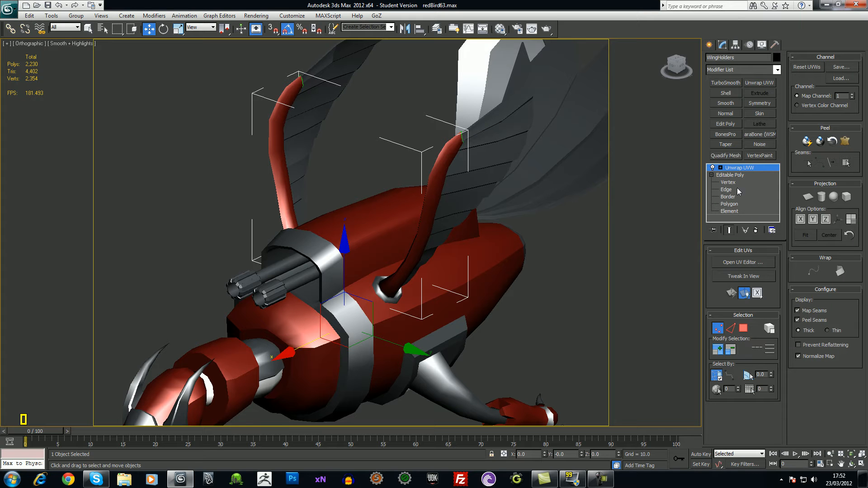
# Open the Edit UVWs window, select all wing-holder UVs and frame them over the checker
pyautogui.click(754, 265)
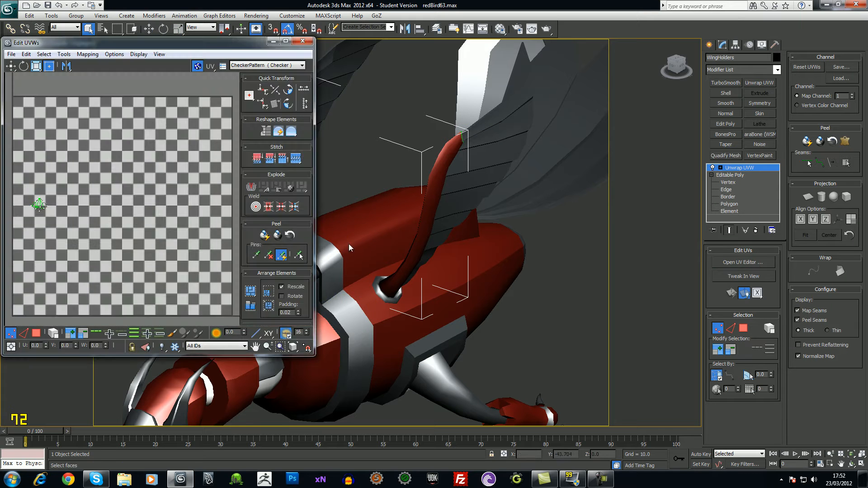
pyautogui.moveTo(176, 229); pyautogui.dragTo(182, 231, button='middle')
pyautogui.scroll(-5, 181, 230)
pyautogui.moveTo(64, 197); pyautogui.dragTo(110, 233)
pyautogui.keyDown('alt'); pyautogui.moveTo(370, 241); pyautogui.dragTo(535, 258, button='middle'); pyautogui.keyUp('alt')
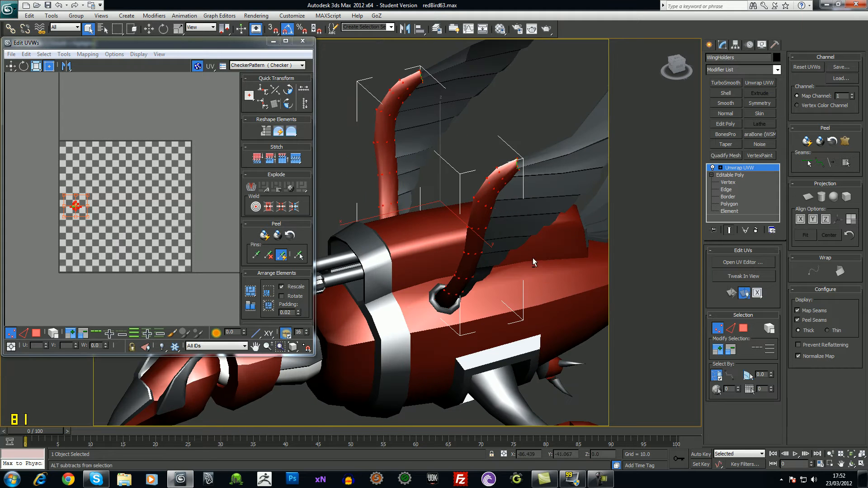
pyautogui.moveTo(89, 220); pyautogui.dragTo(146, 221, button='middle')
pyautogui.scroll(4, 104, 224)
pyautogui.scroll(4, 188, 180)
pyautogui.scroll(3, 146, 221)
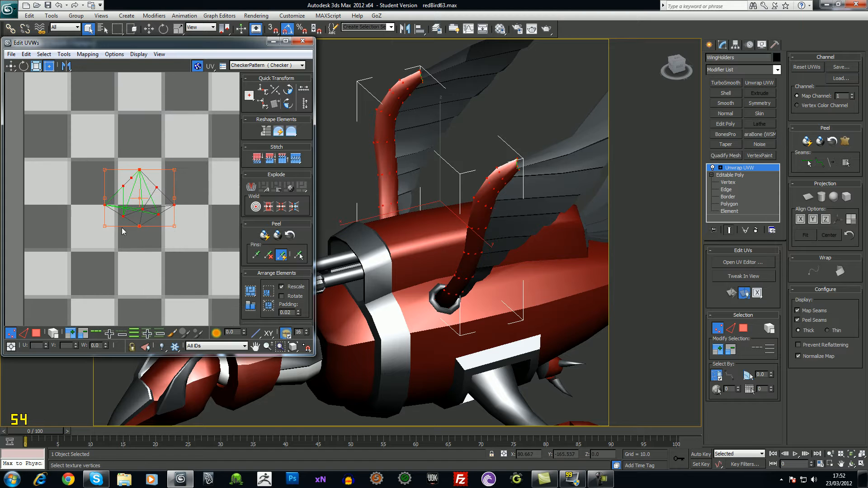
pyautogui.scroll(-8, 189, 211)
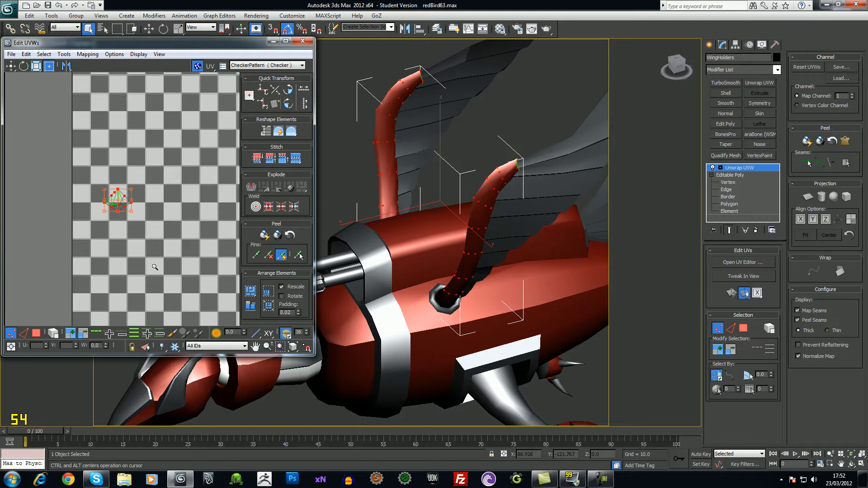
pyautogui.keyDown('alt'); pyautogui.moveTo(476, 224); pyautogui.dragTo(452, 245, button='middle'); pyautogui.keyUp('alt')
# Isolate the wing holders and zoom in on the left wing-holder tip
pyautogui.hotkey('alt', 'q')
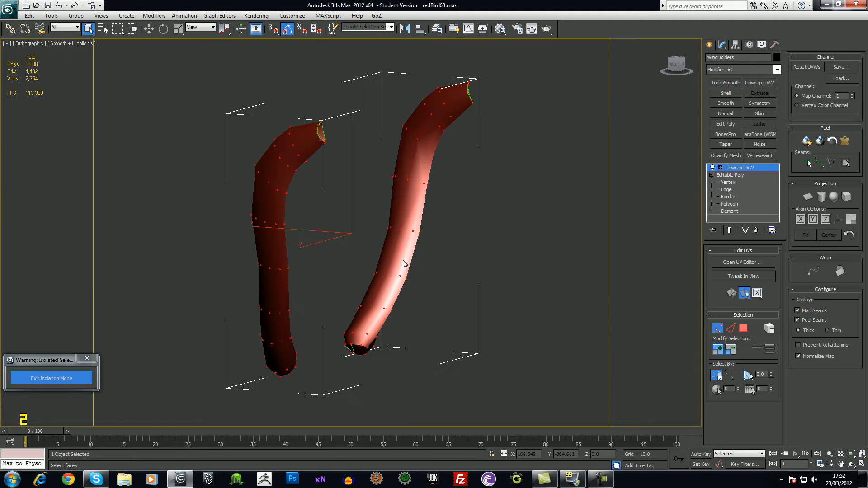
pyautogui.keyDown('alt'); pyautogui.moveTo(492, 288); pyautogui.dragTo(416, 299, button='middle'); pyautogui.keyUp('alt')
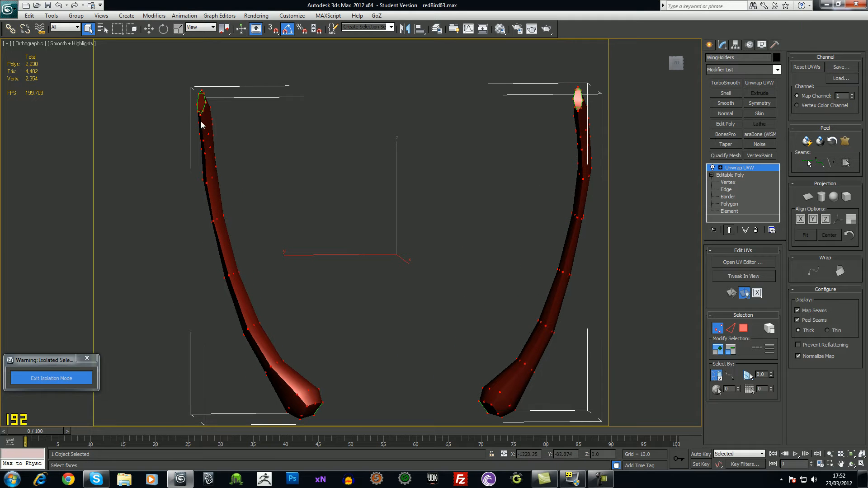
pyautogui.keyDown('alt'); pyautogui.moveTo(221, 164); pyautogui.dragTo(308, 264, button='middle'); pyautogui.keyUp('alt')
pyautogui.scroll(3, 259, 182)
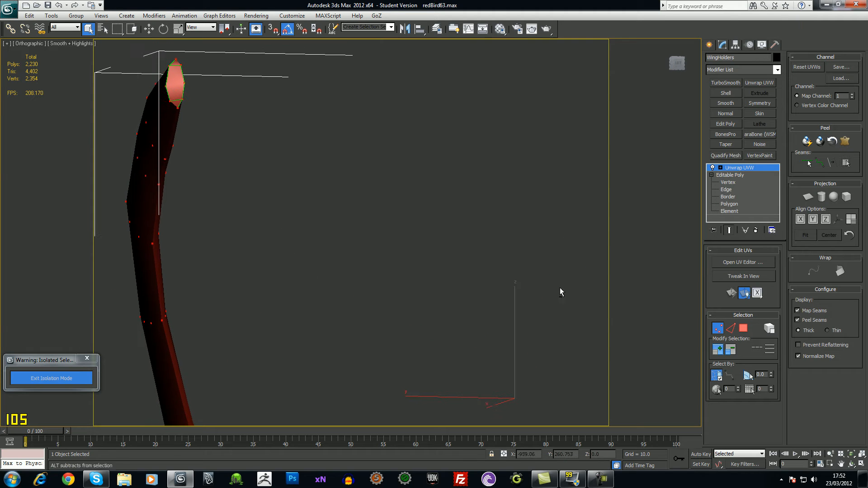
pyautogui.moveTo(242, 137); pyautogui.dragTo(324, 160, button='middle')
pyautogui.keyDown('alt'); pyautogui.moveTo(324, 159); pyautogui.dragTo(360, 188, button='middle'); pyautogui.keyUp('alt')
pyautogui.scroll(3, 360, 188)
pyautogui.moveTo(292, 184); pyautogui.dragTo(332, 252, button='middle')
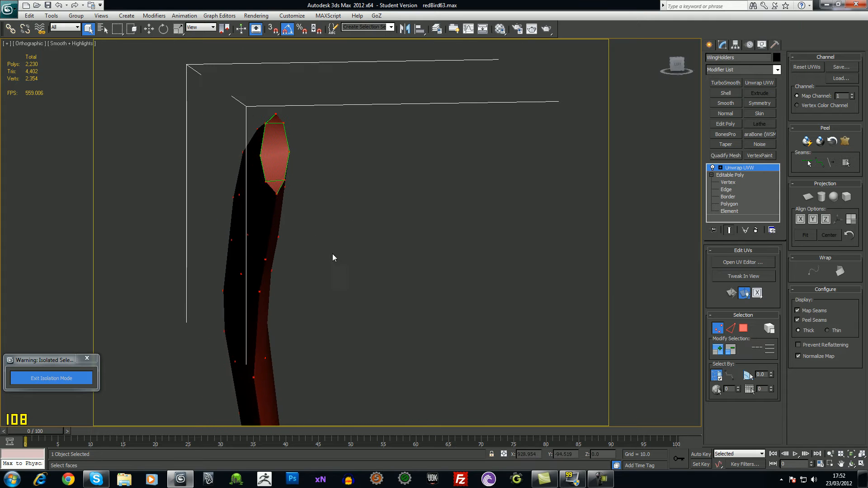
pyautogui.keyDown('alt'); pyautogui.moveTo(275, 189); pyautogui.dragTo(321, 189, button='middle'); pyautogui.keyUp('alt')
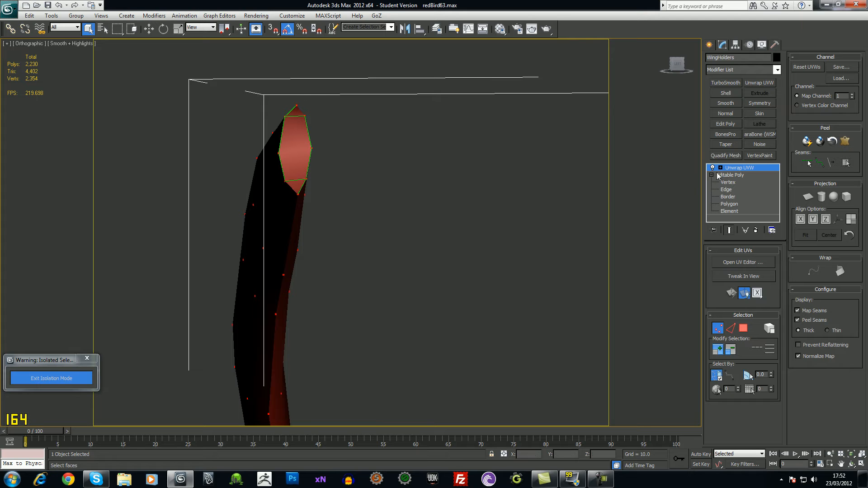
# At Face sub-object level, select the small tip face and the upper face beside it
pyautogui.press('1')
pyautogui.click(742, 190)
pyautogui.click(296, 187)
pyautogui.press('F2')
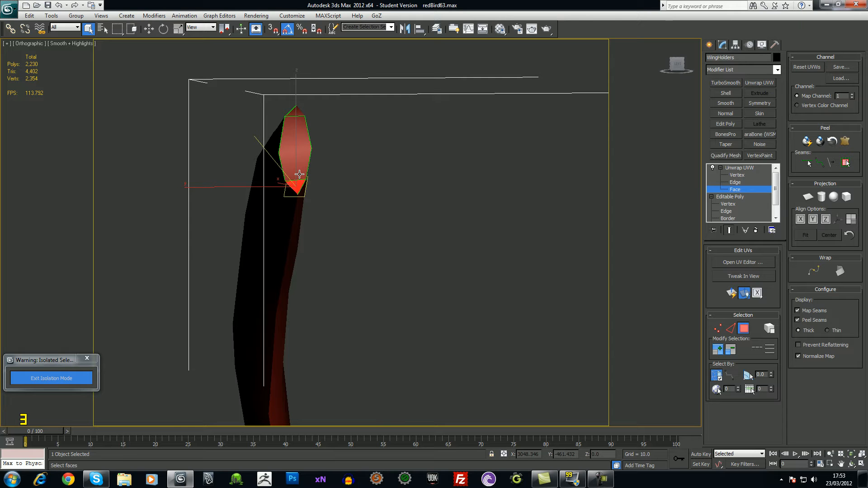
pyautogui.click(298, 173)
pyautogui.click(293, 190)
pyautogui.keyDown('ctrl'); pyautogui.click(300, 170); pyautogui.keyUp('ctrl')
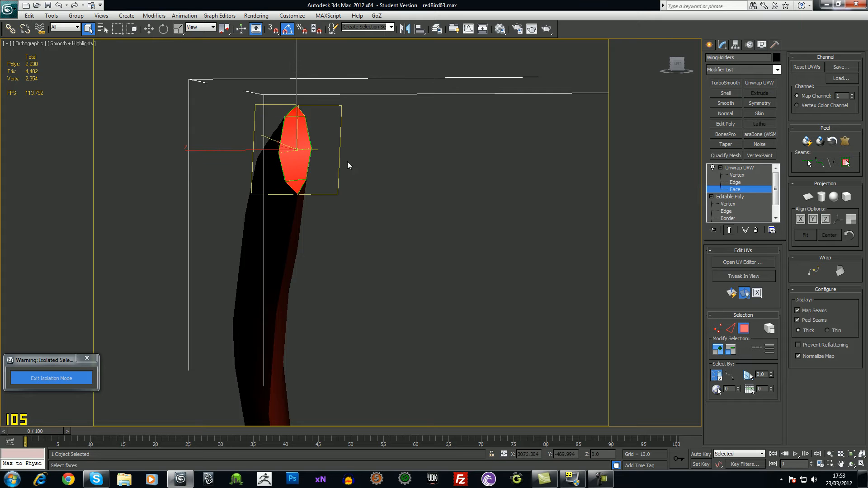
pyautogui.scroll(-2, 350, 174)
pyautogui.moveTo(352, 179)
pyautogui.keyDown('alt'); pyautogui.mouseDown(button='middle')
pyautogui.moveTo(369, 191)
pyautogui.moveTo(429, 198)
pyautogui.moveTo(468, 188)
pyautogui.moveTo(362, 192)
pyautogui.mouseUp(button='middle'); pyautogui.keyUp('alt')
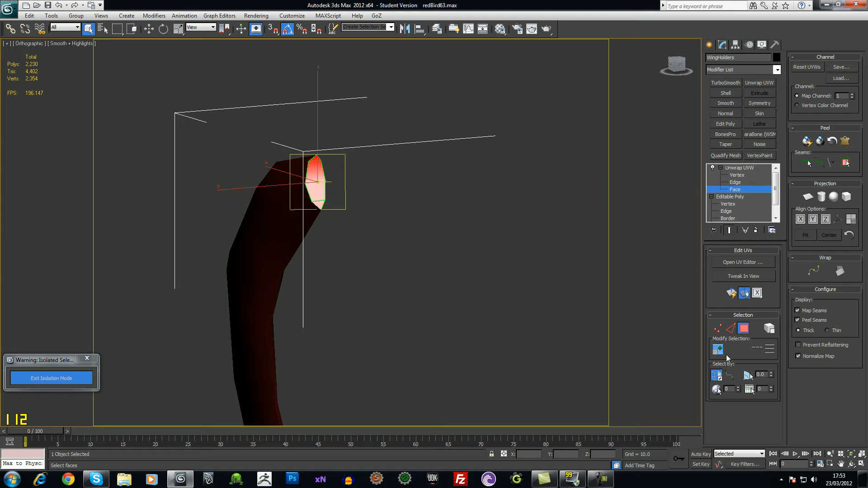
# Open the UV editor and apply a planar projection to the selected nose faces
pyautogui.click(725, 264)
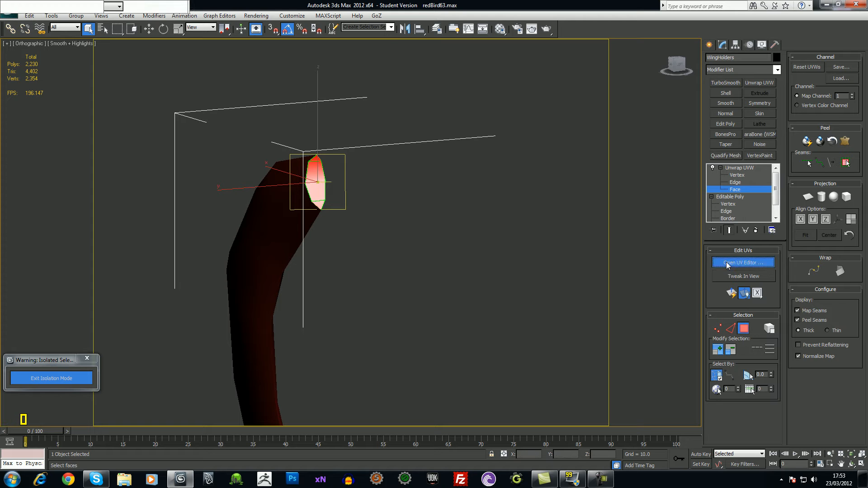
pyautogui.moveTo(418, 230); pyautogui.dragTo(520, 244, button='middle')
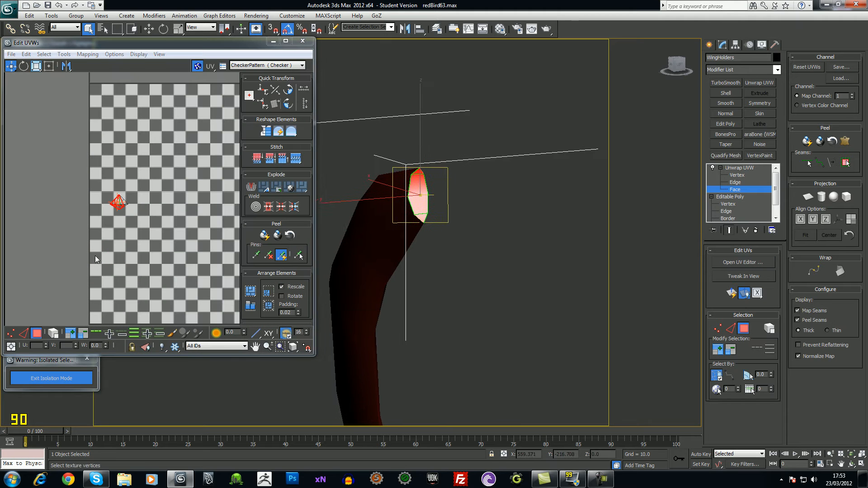
pyautogui.scroll(6, 116, 160)
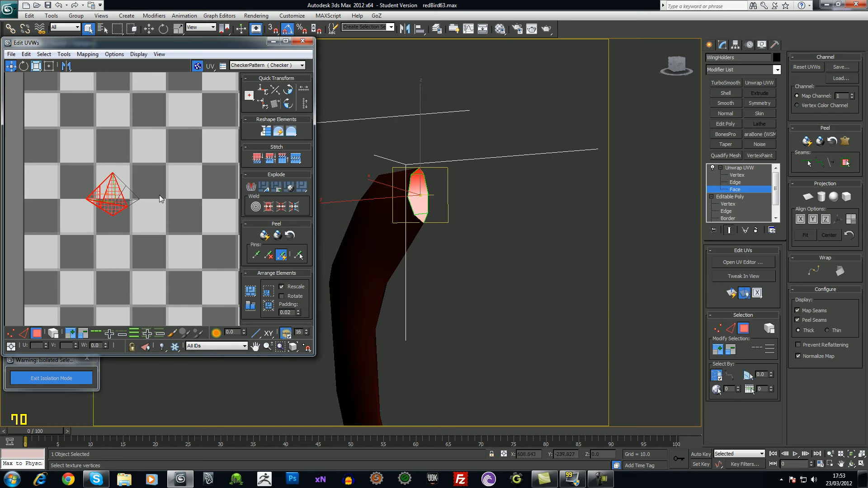
pyautogui.moveTo(161, 203); pyautogui.dragTo(151, 205, button='middle')
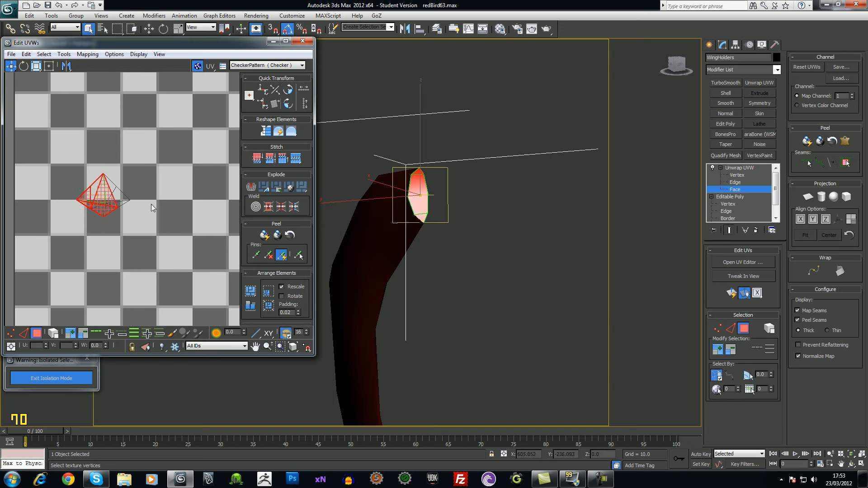
pyautogui.click(808, 197)
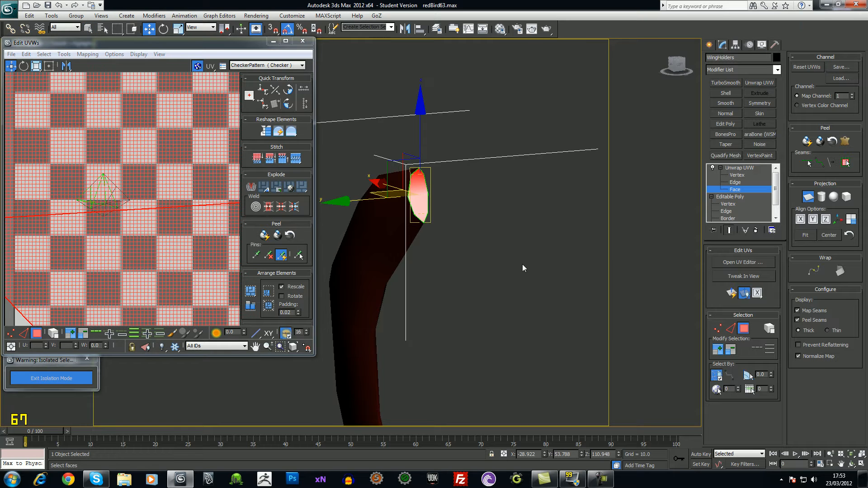
pyautogui.keyDown('alt'); pyautogui.moveTo(427, 224); pyautogui.dragTo(386, 225, button='middle'); pyautogui.keyUp('alt')
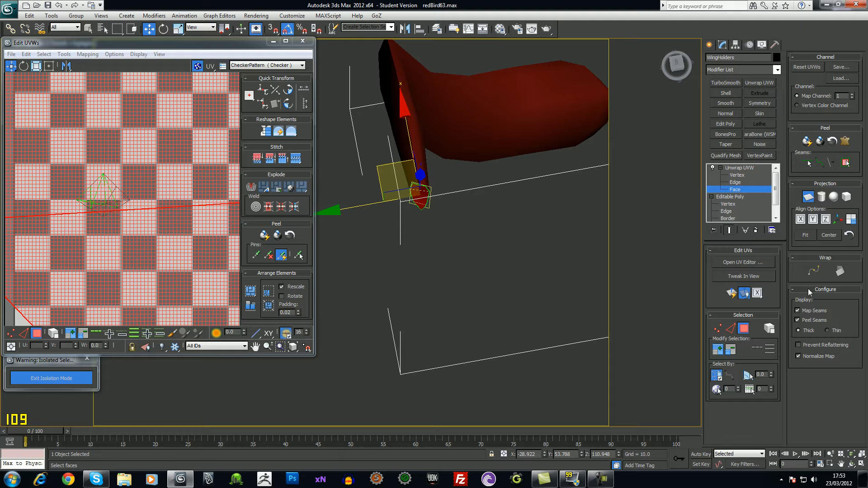
# Try aligning the planar map to Y, Z and X, and hide the checker background
pyautogui.click(812, 219)
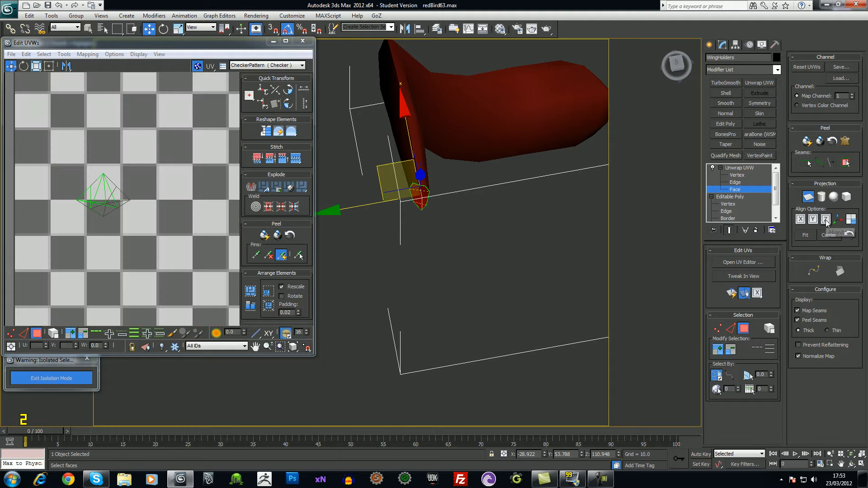
pyautogui.click(824, 219)
pyautogui.click(800, 219)
pyautogui.keyDown('alt'); pyautogui.moveTo(543, 258); pyautogui.dragTo(525, 230, button='middle'); pyautogui.keyUp('alt')
pyautogui.scroll(-8, 164, 244)
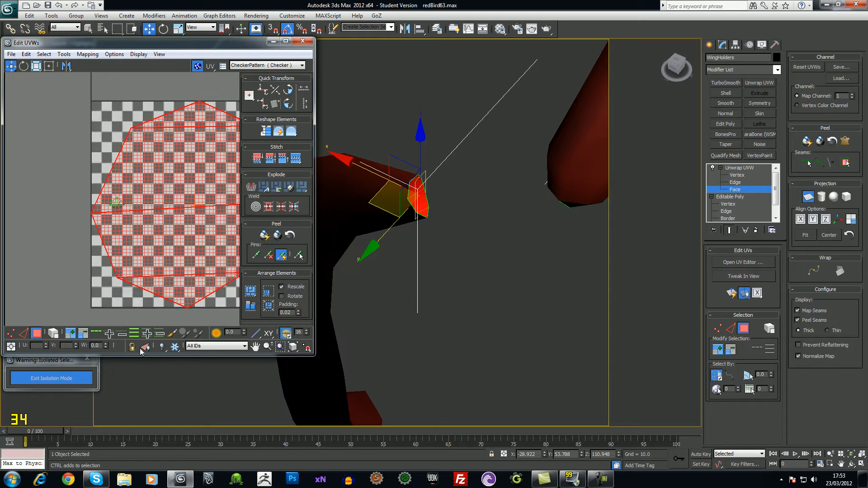
pyautogui.moveTo(162, 241); pyautogui.dragTo(151, 235, button='middle')
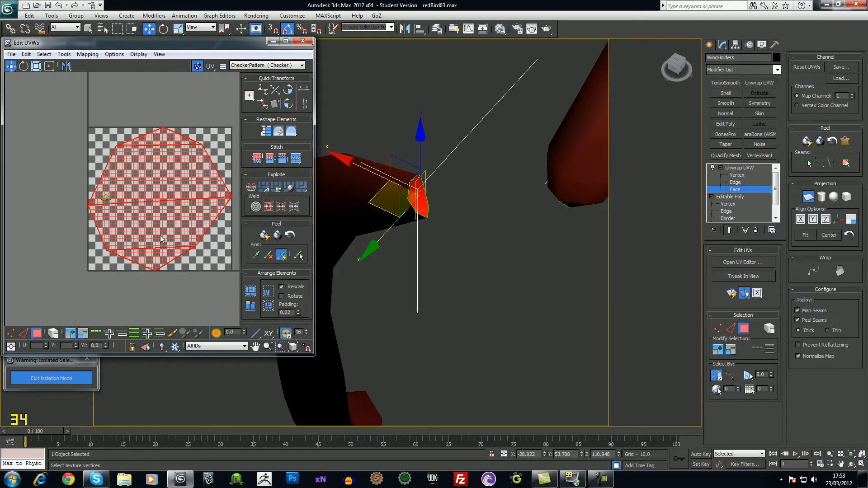
pyautogui.click(198, 66)
pyautogui.moveTo(164, 202); pyautogui.dragTo(145, 188, button='middle')
pyautogui.scroll(2, 113, 196)
pyautogui.scroll(-1, 120, 204)
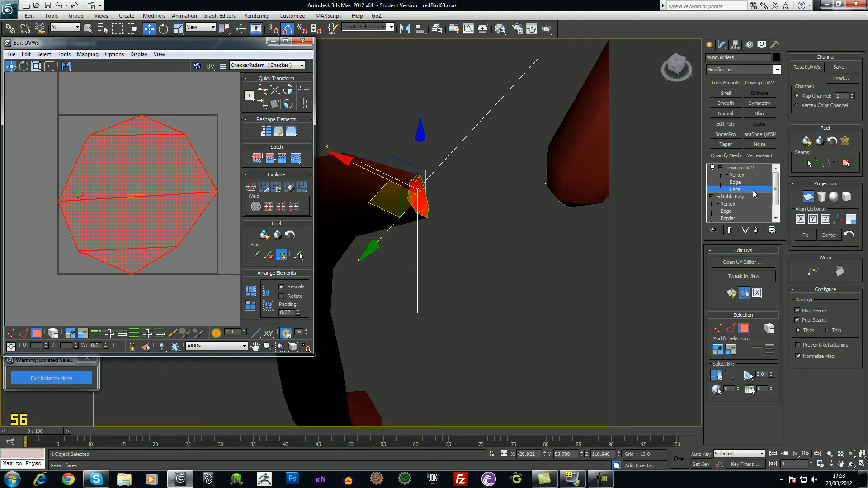
# Cycle the planar alignment Z, Y, then X to get an octagon island, and exit to top level
pyautogui.click(826, 219)
pyautogui.click(812, 219)
pyautogui.click(801, 219)
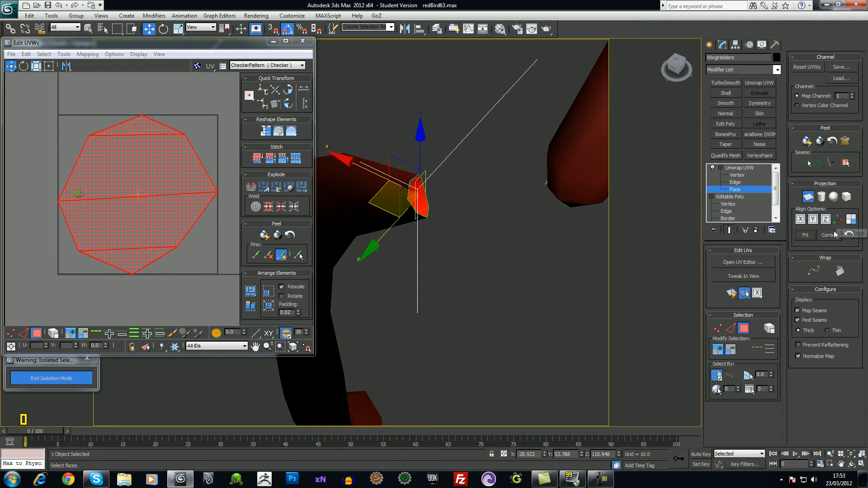
pyautogui.scroll(2, 195, 231)
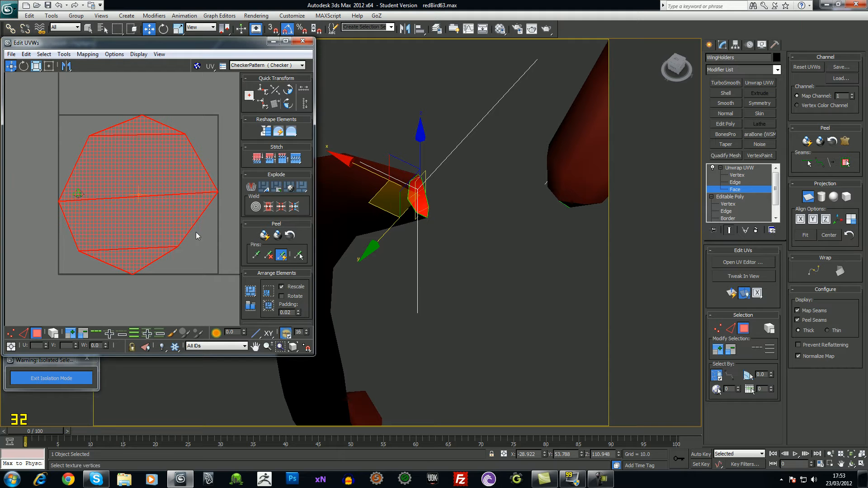
pyautogui.scroll(-3, 151, 188)
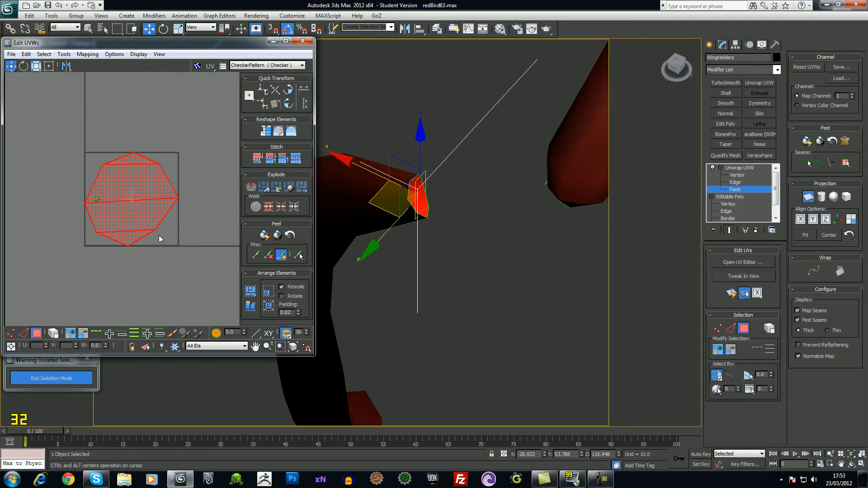
pyautogui.keyDown('alt'); pyautogui.moveTo(448, 178); pyautogui.dragTo(535, 157, button='middle'); pyautogui.keyUp('alt')
pyautogui.scroll(-5, 521, 150)
pyautogui.scroll(3, 521, 150)
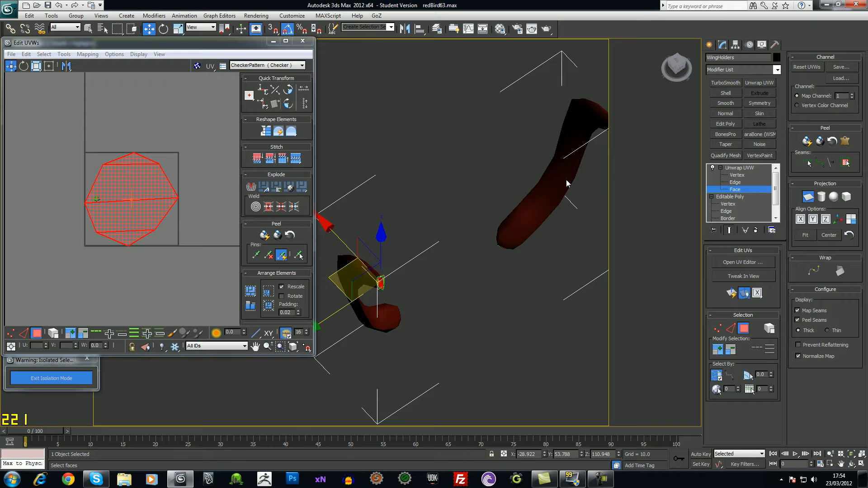
pyautogui.moveTo(546, 219); pyautogui.dragTo(557, 207, button='middle')
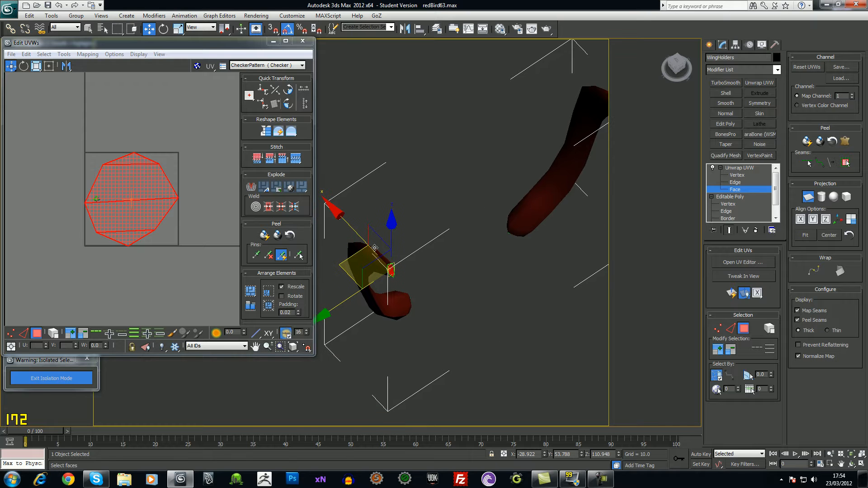
pyautogui.scroll(2, 193, 250)
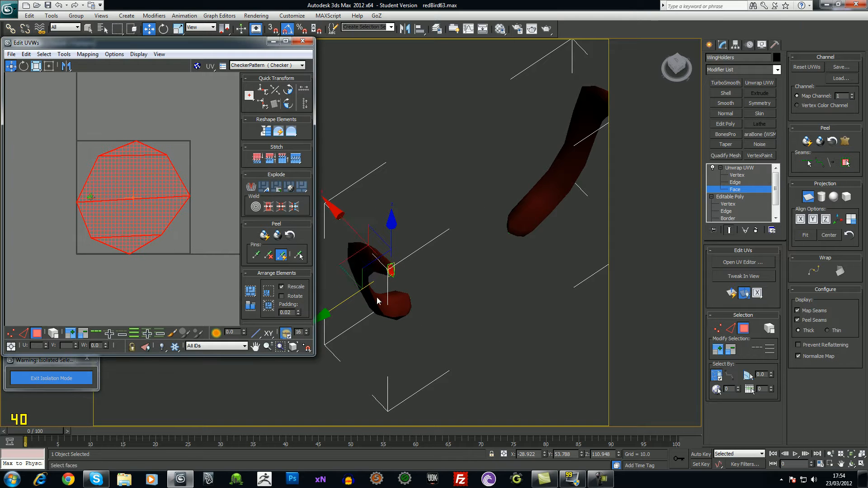
pyautogui.moveTo(176, 243); pyautogui.dragTo(176, 227, button='middle')
pyautogui.scroll(2, 175, 247)
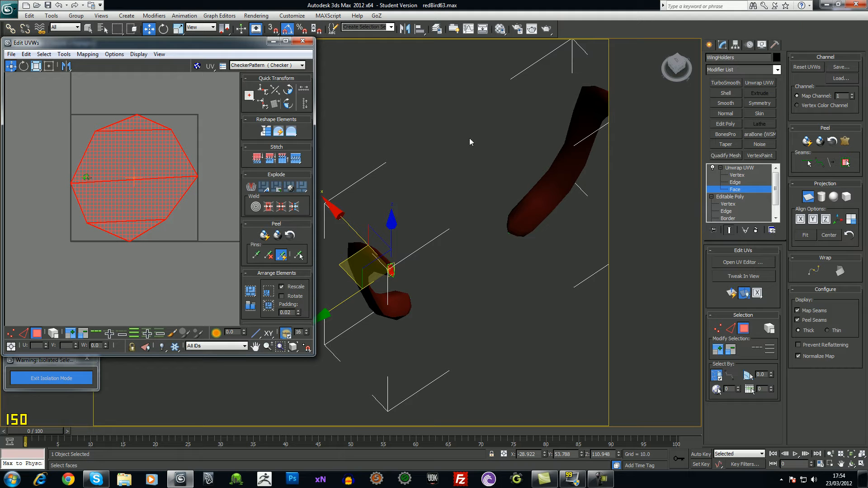
pyautogui.scroll(-1, 153, 232)
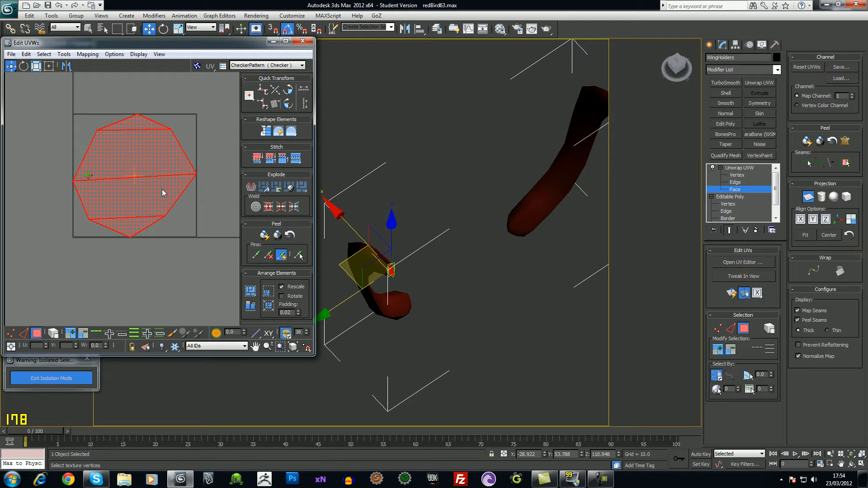
pyautogui.click(739, 167)
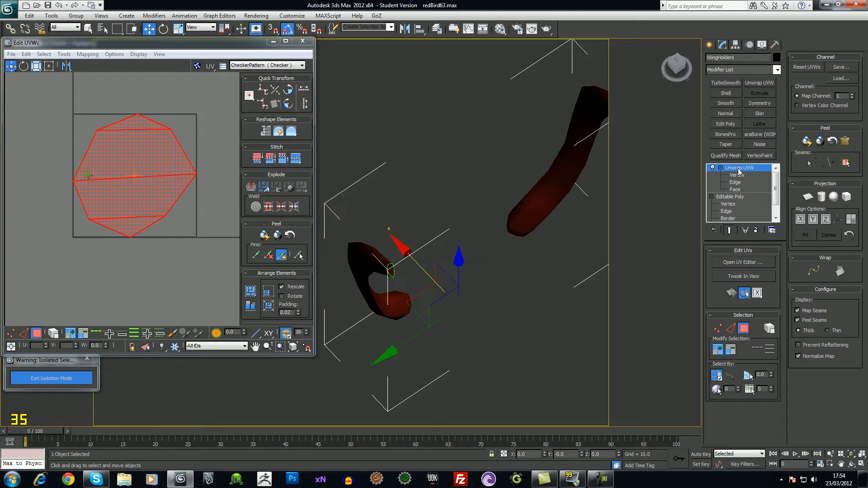
# Move the nose octagon island outside the 0–1 UV square
pyautogui.moveTo(119, 166); pyautogui.dragTo(125, 156, button='middle')
pyautogui.scroll(-2, 125, 157)
pyautogui.moveTo(128, 171); pyautogui.dragTo(38, 272)
pyautogui.moveTo(89, 280); pyautogui.dragTo(144, 253, button='middle')
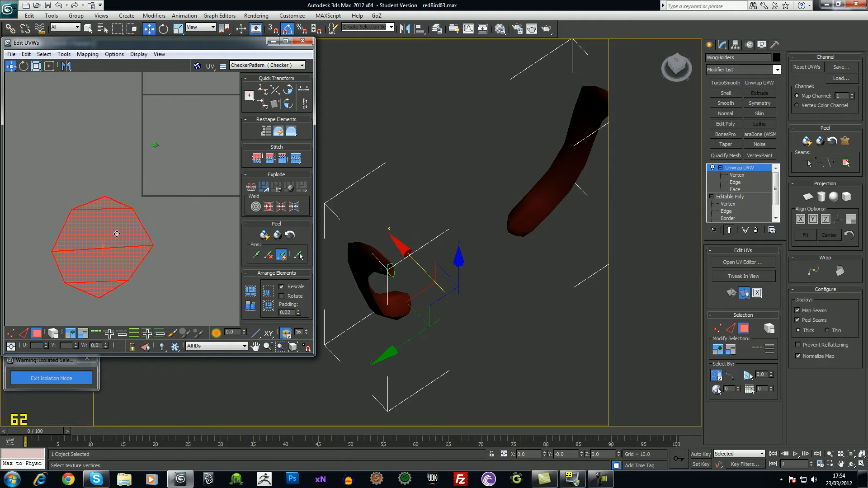
# Try uniform and non-uniform scaling on the nose island, undoing each attempt
pyautogui.click(36, 66)
pyautogui.moveTo(116, 243); pyautogui.dragTo(126, 277)
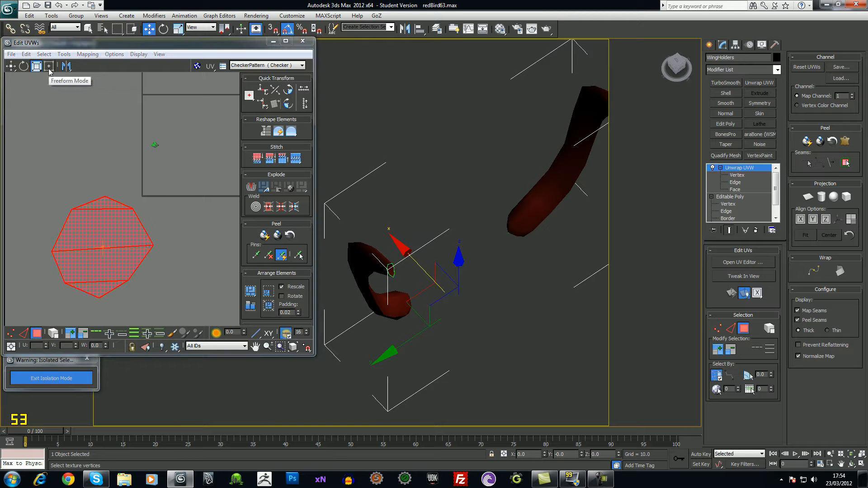
pyautogui.click(178, 31)
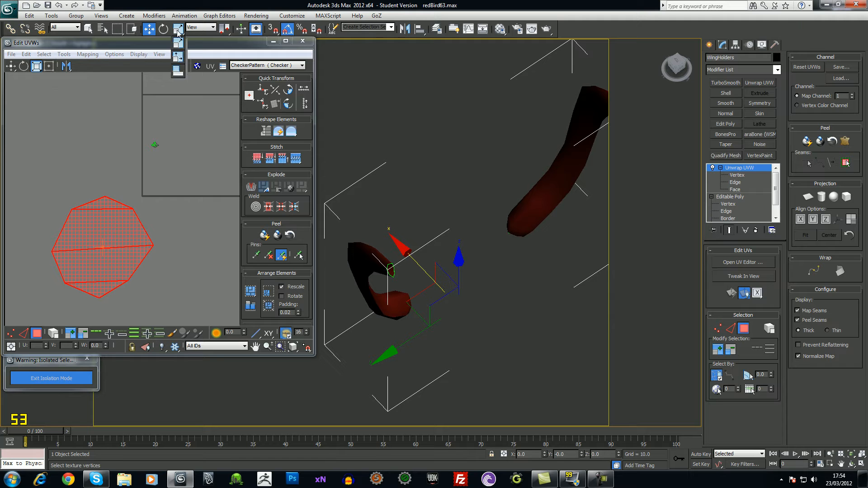
pyautogui.click(181, 45)
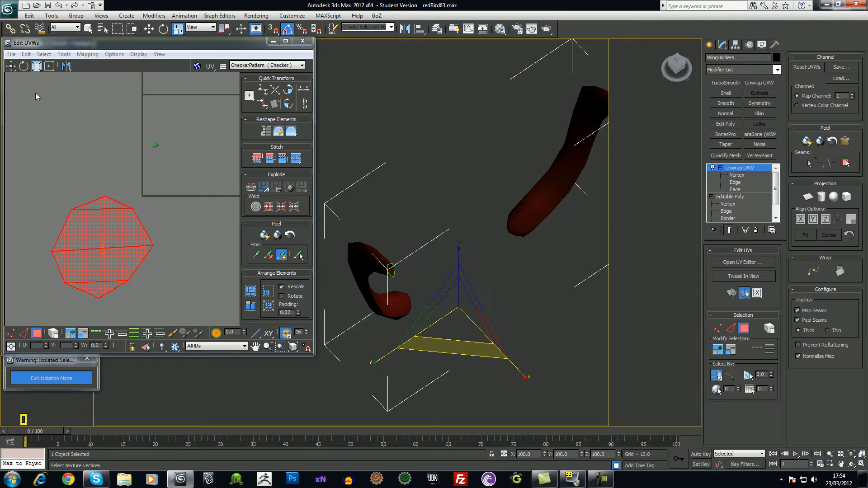
pyautogui.moveTo(86, 249); pyautogui.dragTo(123, 254)
pyautogui.hotkey('ctrl', 'z')
pyautogui.click(175, 34)
pyautogui.click(185, 45)
pyautogui.hotkey('ctrl', 'z')
# Shrink the nose island with Freeform mode, deselect it and view the horn side-on
pyautogui.click(49, 67)
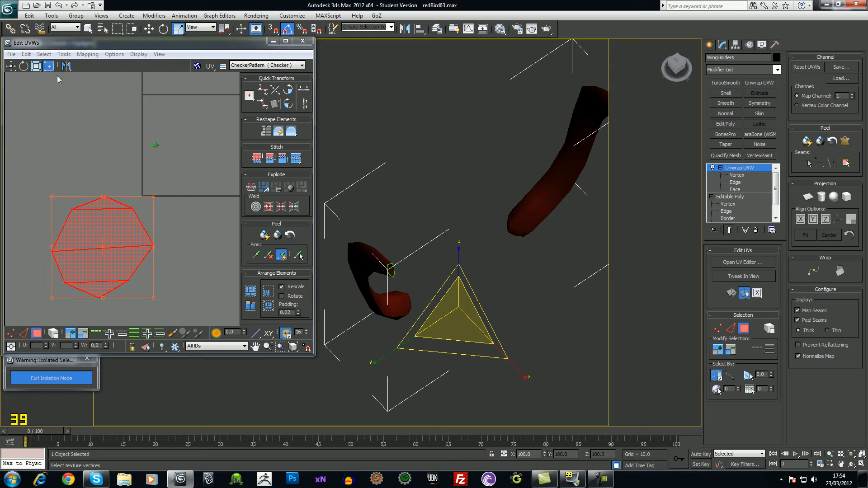
pyautogui.moveTo(153, 196); pyautogui.dragTo(99, 110)
pyautogui.click(86, 167)
pyautogui.moveTo(109, 171); pyautogui.dragTo(91, 190, button='middle')
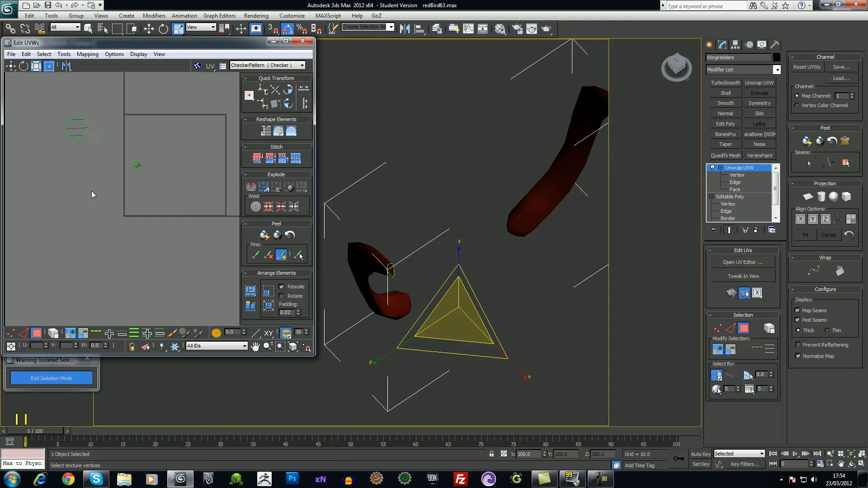
pyautogui.moveTo(486, 334); pyautogui.dragTo(482, 309, button='middle')
pyautogui.scroll(5, 474, 319)
pyautogui.scroll(-4, 472, 325)
pyautogui.keyDown('alt'); pyautogui.moveTo(475, 339); pyautogui.dragTo(439, 308, button='middle'); pyautogui.keyUp('alt')
pyautogui.moveTo(341, 118); pyautogui.dragTo(447, 205, button='middle')
# At Edge level, pick several edges running along the horn
pyautogui.click(734, 183)
pyautogui.click(441, 230)
pyautogui.scroll(3, 447, 204)
pyautogui.scroll(-1, 461, 192)
pyautogui.moveTo(480, 179); pyautogui.dragTo(455, 248, button='middle')
pyautogui.click(451, 96)
pyautogui.moveTo(453, 173); pyautogui.dragTo(452, 162, button='middle')
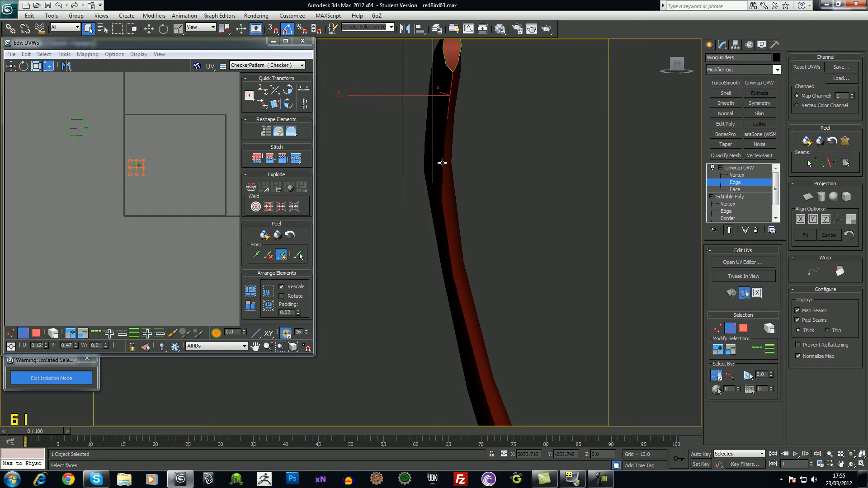
pyautogui.click(443, 168)
pyautogui.click(450, 93)
pyautogui.keyDown('ctrl'); pyautogui.click(444, 155); pyautogui.keyUp('ctrl')
pyautogui.keyDown('ctrl'); pyautogui.click(444, 209); pyautogui.keyUp('ctrl')
# Extend the picked edges into a full edge loop along the horn's length
pyautogui.keyDown('ctrl'); pyautogui.moveTo(504, 266); pyautogui.dragTo(500, 228, button='middle'); pyautogui.keyUp('ctrl')
pyautogui.press('alt')
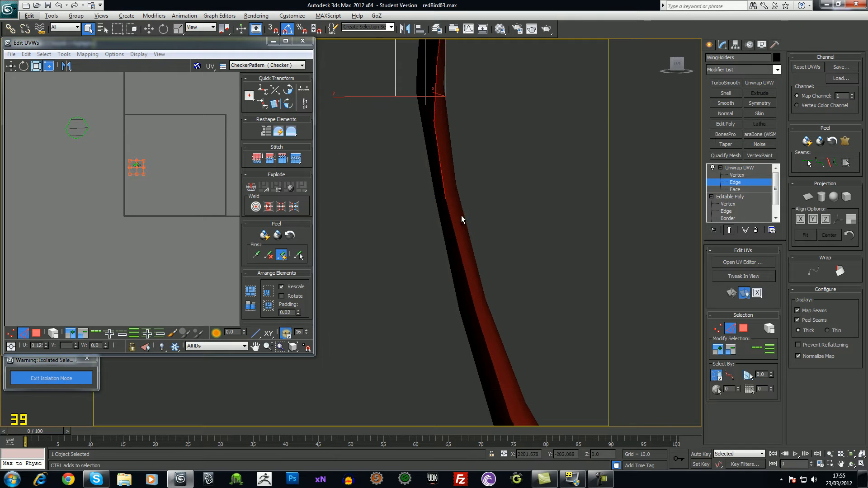
pyautogui.click(754, 351)
pyautogui.keyDown('alt'); pyautogui.moveTo(420, 310); pyautogui.dragTo(452, 402, button='middle'); pyautogui.keyUp('alt')
pyautogui.scroll(-5, 452, 403)
pyautogui.scroll(3, 452, 243)
pyautogui.keyDown('alt'); pyautogui.moveTo(452, 243); pyautogui.dragTo(468, 258, button='middle'); pyautogui.keyUp('alt')
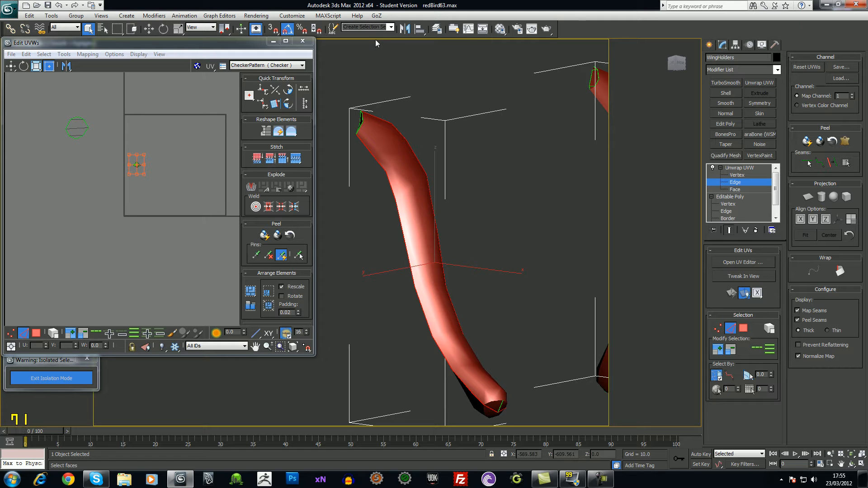
# Convert the edge loop into seams, then pick a tube face at Face level
pyautogui.click(833, 163)
pyautogui.scroll(1, 458, 221)
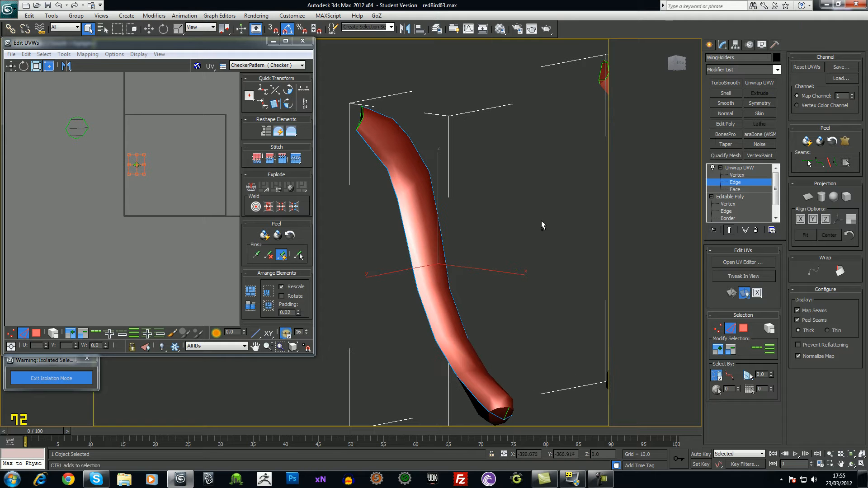
pyautogui.click(739, 190)
pyautogui.click(421, 204)
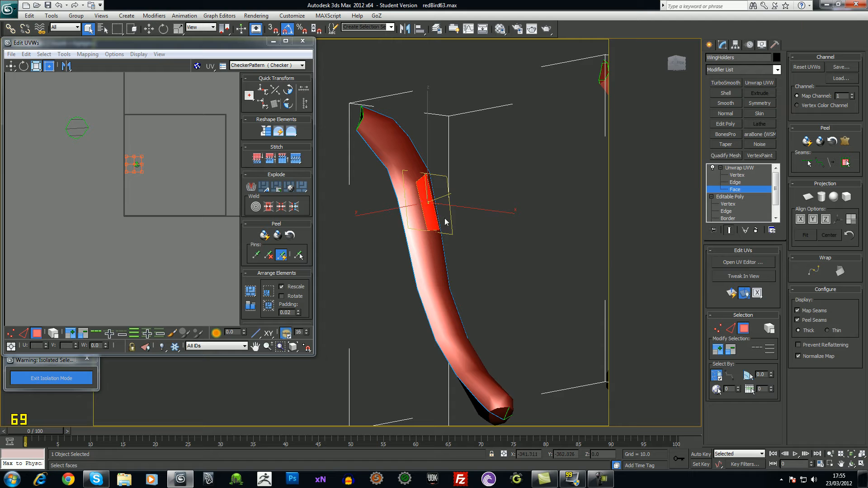
# Select all of the tube's faces and pack their UVs into the UV square
pyautogui.hotkey('ctrl', 'a')
pyautogui.keyDown('alt'); pyautogui.moveTo(479, 240); pyautogui.dragTo(500, 285, button='middle'); pyautogui.keyUp('alt')
pyautogui.keyDown('alt'); pyautogui.moveTo(96, 166); pyautogui.dragTo(98, 167); pyautogui.keyUp('alt')
pyautogui.keyDown('ctrl'); pyautogui.keyDown('alt'); pyautogui.moveTo(201, 200); pyautogui.dragTo(178, 220, button='middle'); pyautogui.keyUp('alt'); pyautogui.keyUp('ctrl')
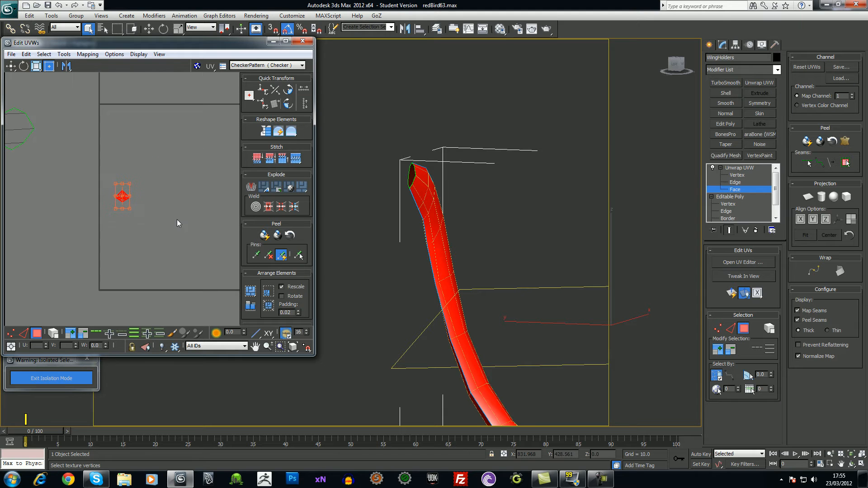
pyautogui.scroll(-1, 178, 219)
pyautogui.moveTo(464, 224); pyautogui.dragTo(476, 213, button='middle')
pyautogui.moveTo(110, 188); pyautogui.dragTo(139, 191, button='middle')
pyautogui.scroll(-1, 135, 183)
pyautogui.click(61, 54)
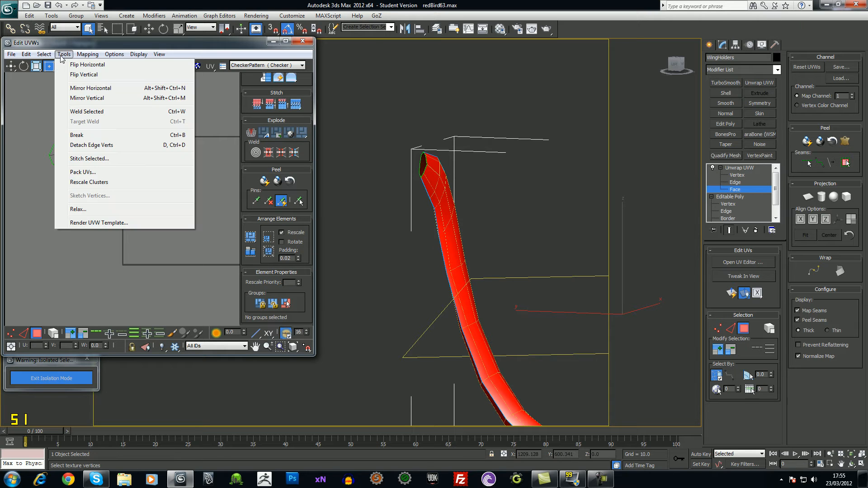
pyautogui.click(79, 172)
pyautogui.click(124, 117)
# Planar-map the wing holder faces aligned to Y and repack the UVs into the square
pyautogui.keyDown('ctrl'); pyautogui.keyDown('alt'); pyautogui.moveTo(206, 222); pyautogui.dragTo(206, 210, button='middle'); pyautogui.keyUp('alt'); pyautogui.keyUp('ctrl')
pyautogui.keyDown('alt'); pyautogui.moveTo(493, 262); pyautogui.dragTo(459, 242, button='middle'); pyautogui.keyUp('alt')
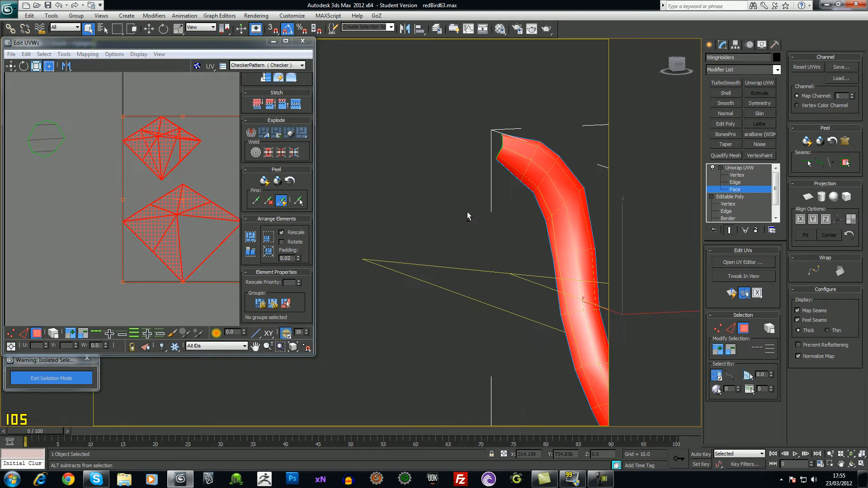
pyautogui.moveTo(550, 239); pyautogui.dragTo(461, 250, button='middle')
pyautogui.click(808, 198)
pyautogui.click(813, 219)
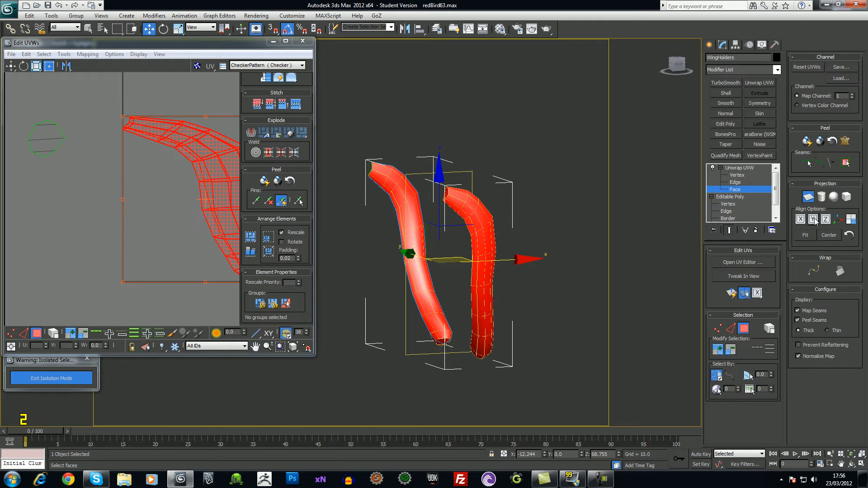
pyautogui.keyDown('alt'); pyautogui.moveTo(422, 273); pyautogui.dragTo(468, 292, button='middle'); pyautogui.keyUp('alt')
pyautogui.scroll(-4, 67, 225)
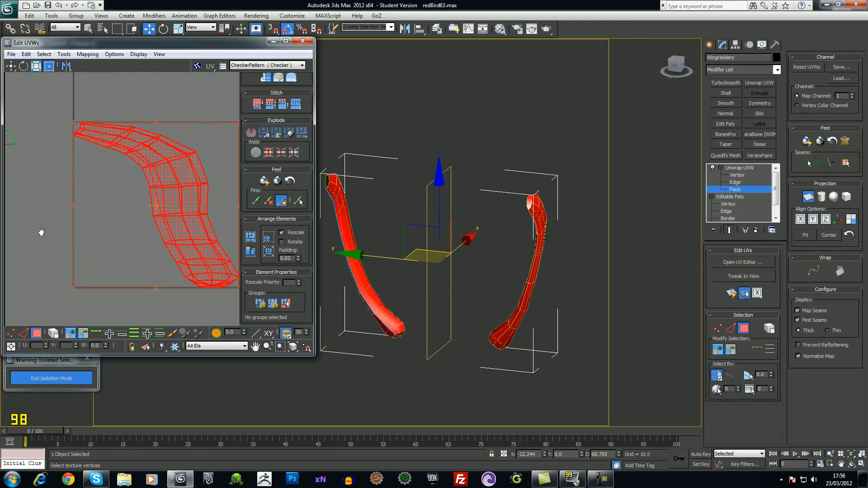
pyautogui.moveTo(154, 209); pyautogui.dragTo(161, 205, button='middle')
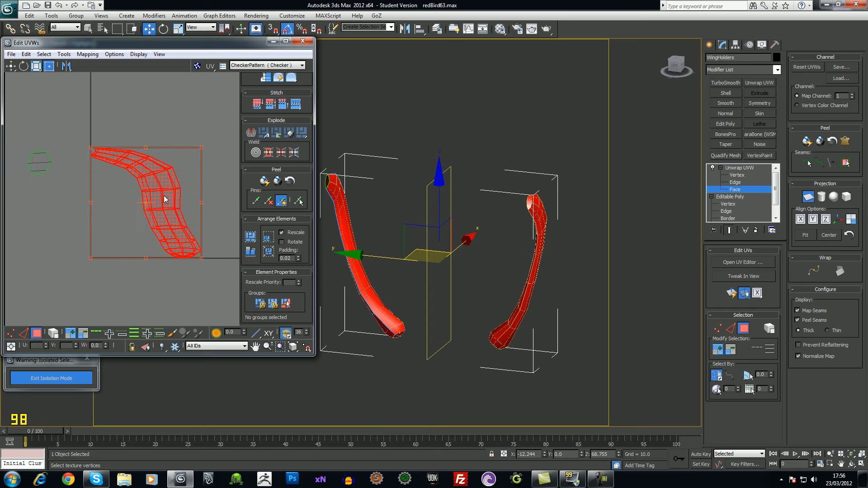
pyautogui.click(64, 55)
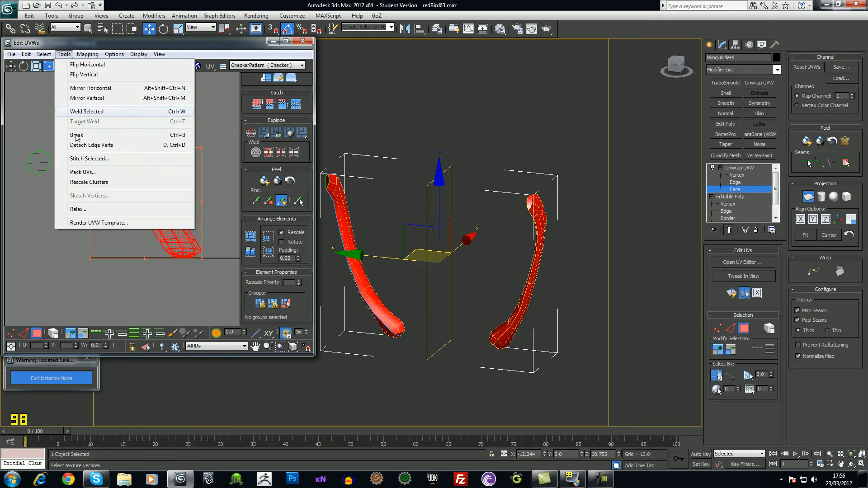
pyautogui.click(87, 171)
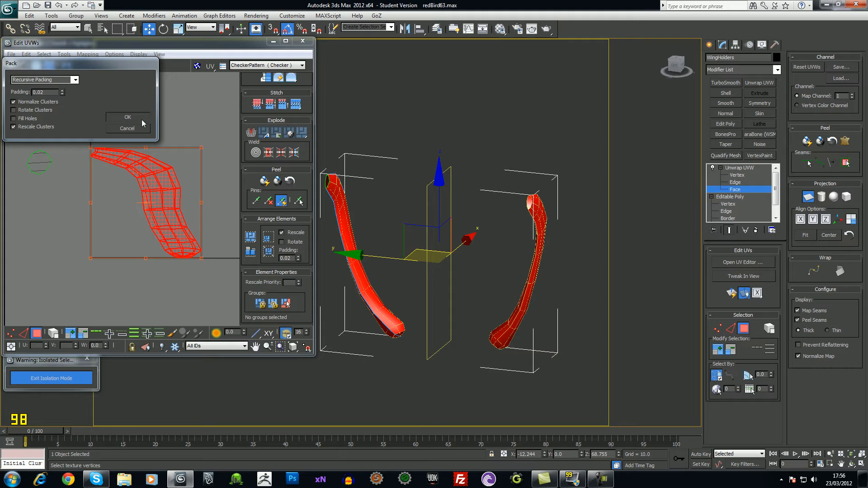
pyautogui.click(142, 120)
pyautogui.moveTo(125, 232); pyautogui.dragTo(131, 232, button='middle')
pyautogui.keyDown('alt'); pyautogui.moveTo(357, 267); pyautogui.dragTo(378, 246, button='middle'); pyautogui.keyUp('alt')
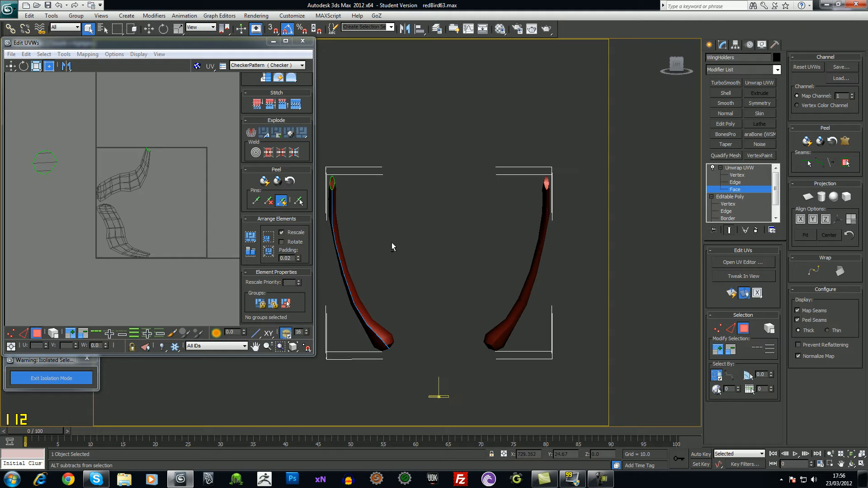
# Collapse the Unwrap UVW modifier stack into an Editable Poly
pyautogui.rightClick(737, 169)
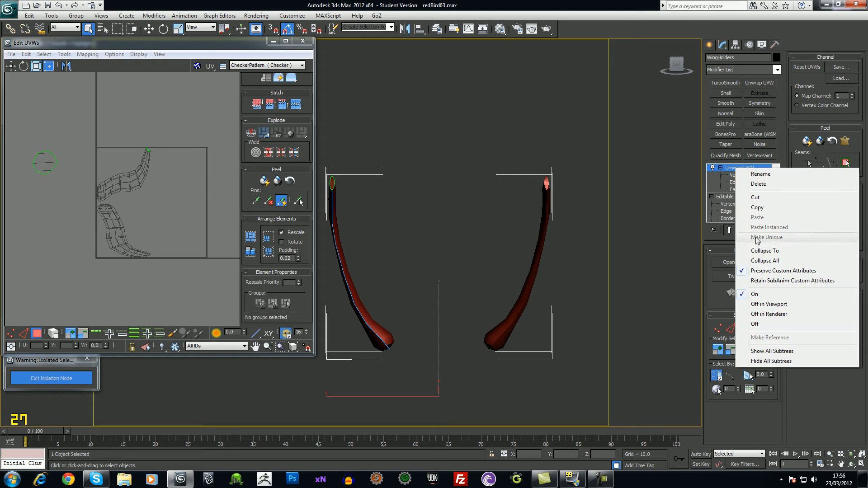
pyautogui.click(760, 251)
pyautogui.click(475, 276)
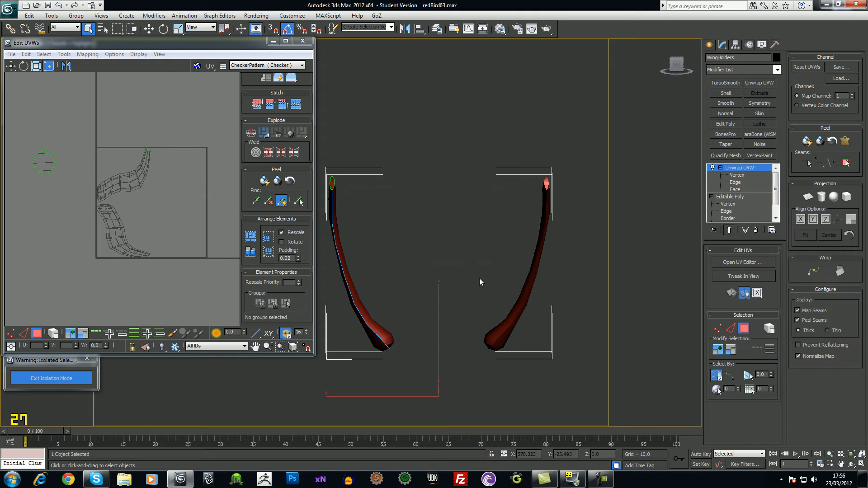
pyautogui.moveTo(480, 278); pyautogui.dragTo(416, 259, button='middle')
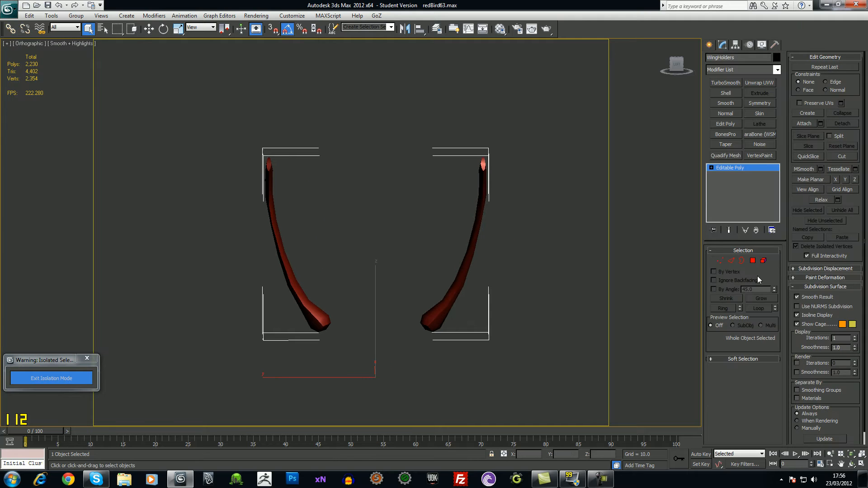
# Marquee-select the right wing holder's vertices and delete them
pyautogui.click(718, 261)
pyautogui.moveTo(388, 118); pyautogui.dragTo(552, 384)
pyautogui.press('Delete')
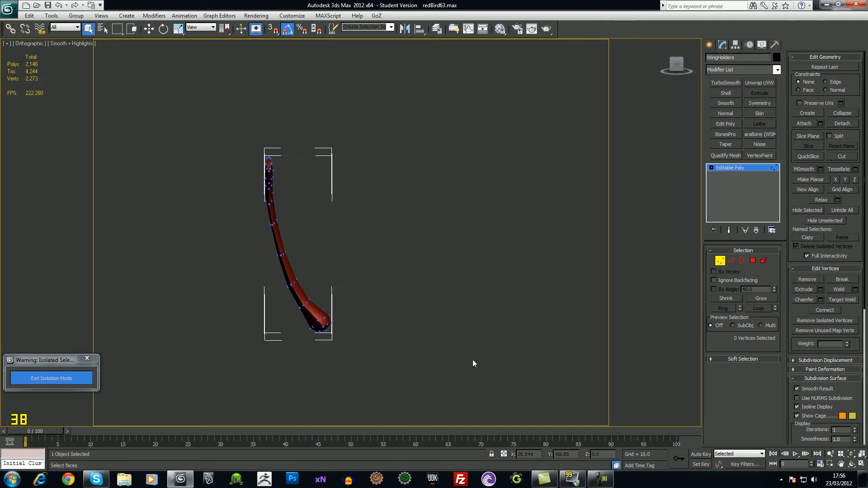
pyautogui.scroll(1, 452, 339)
# Add a fresh Unwrap UVW modifier to the remaining arm and open the UV editor
pyautogui.click(711, 167)
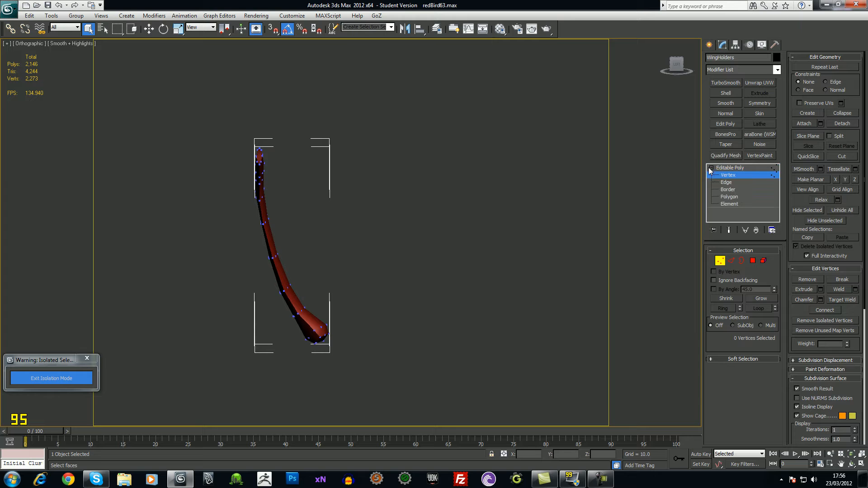
pyautogui.keyDown('alt'); pyautogui.moveTo(321, 352); pyautogui.dragTo(339, 345, button='middle'); pyautogui.keyUp('alt')
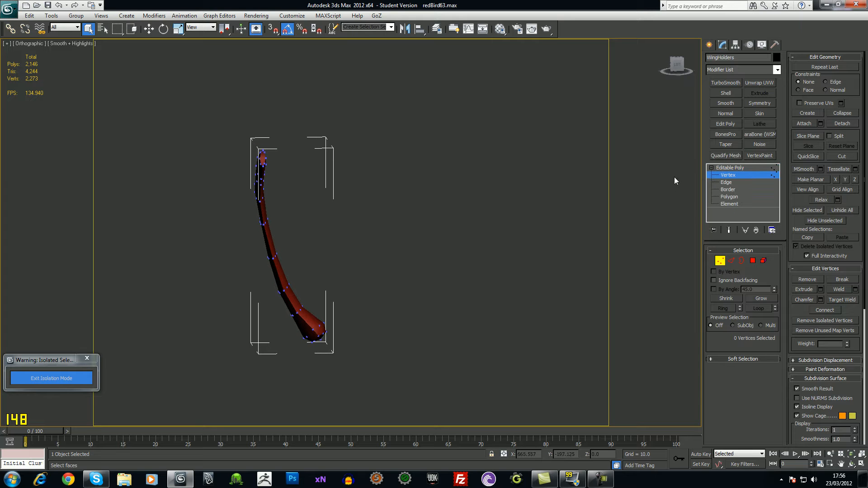
pyautogui.click(738, 174)
pyautogui.click(760, 82)
pyautogui.click(743, 263)
pyautogui.scroll(-5, 109, 223)
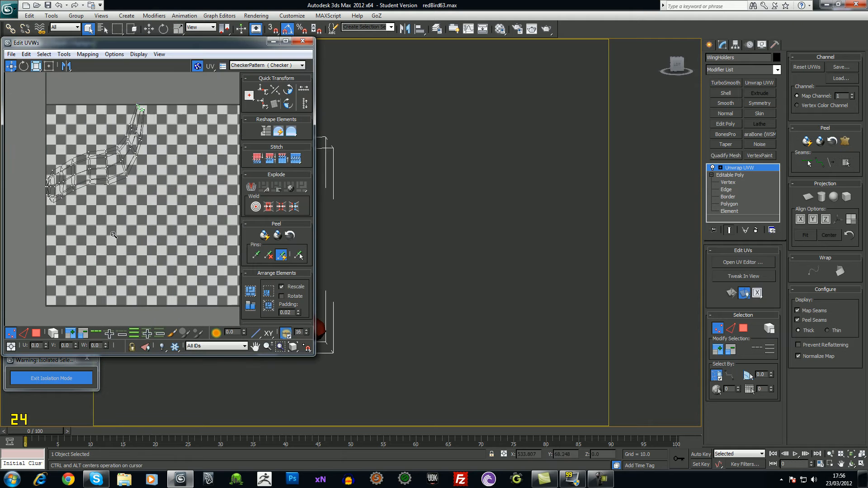
# Hide the checker pattern and switch the unwrap to edge editing
pyautogui.click(198, 66)
pyautogui.scroll(1, 157, 197)
pyautogui.moveTo(387, 235); pyautogui.dragTo(499, 269, button='middle')
pyautogui.scroll(4, 505, 246)
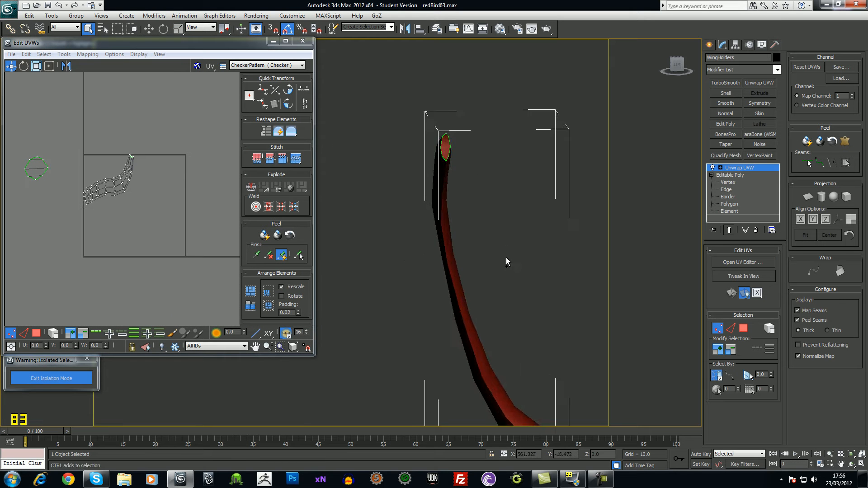
pyautogui.click(720, 168)
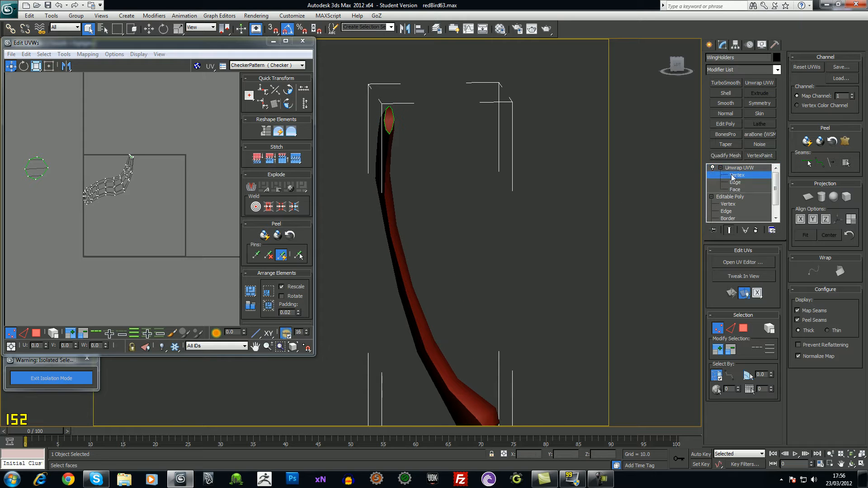
pyautogui.click(735, 182)
pyautogui.moveTo(402, 263); pyautogui.dragTo(399, 253, button='middle')
pyautogui.scroll(2, 385, 120)
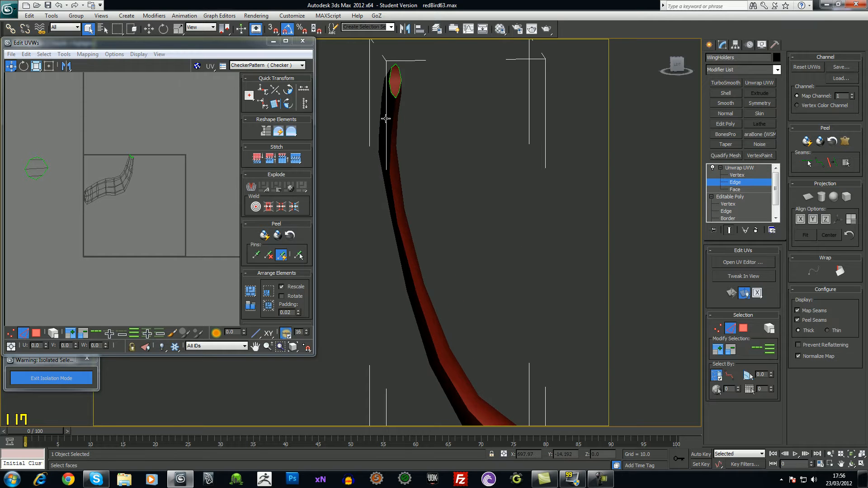
pyautogui.moveTo(438, 204); pyautogui.dragTo(430, 168, button='middle')
pyautogui.keyDown('alt'); pyautogui.moveTo(522, 378); pyautogui.dragTo(434, 376, button='middle'); pyautogui.keyUp('alt')
# Convert the tube's edge loop to seams and Quick Peel its UVs into flat strips
pyautogui.click(757, 349)
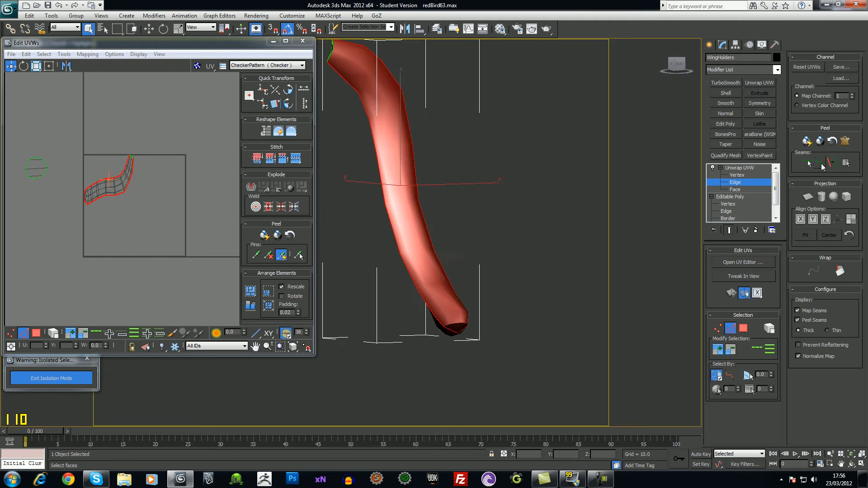
pyautogui.click(833, 166)
pyautogui.moveTo(442, 316); pyautogui.dragTo(491, 363, button='middle')
pyautogui.scroll(-1, 491, 363)
pyautogui.click(818, 142)
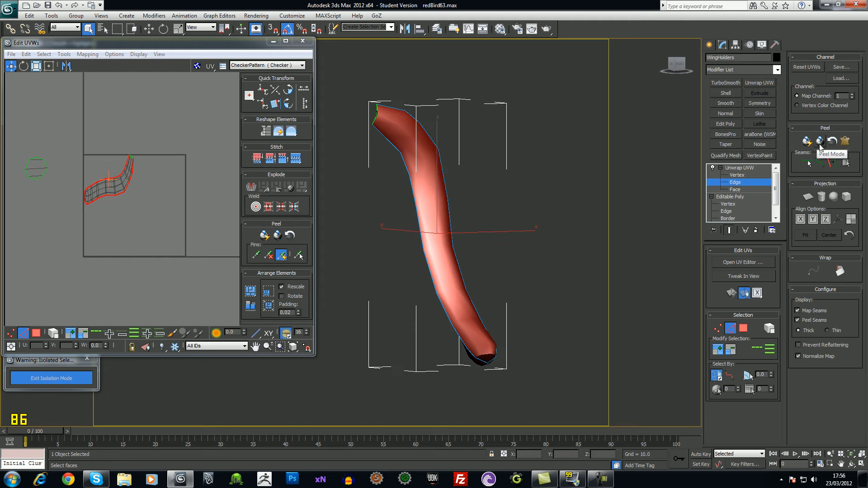
pyautogui.moveTo(188, 207); pyautogui.dragTo(198, 214, button='middle')
pyautogui.keyDown('alt'); pyautogui.moveTo(478, 318); pyautogui.dragTo(155, 170, button='middle'); pyautogui.keyUp('alt')
pyautogui.click(67, 55)
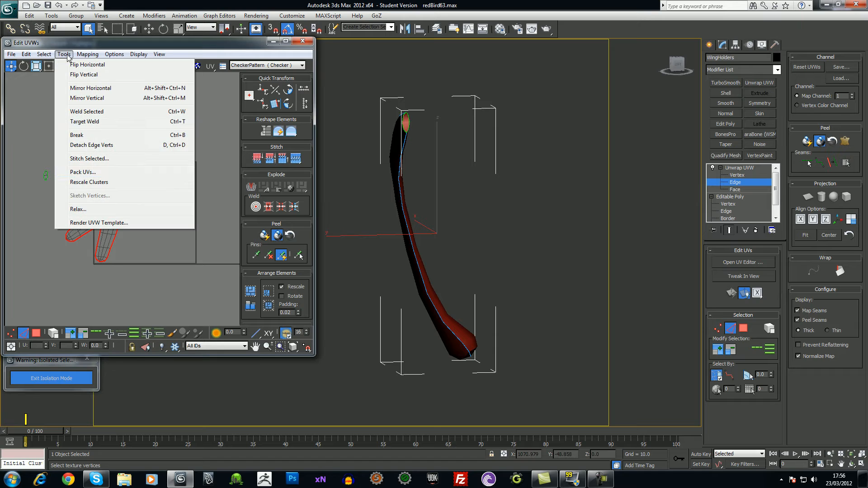
pyautogui.click(80, 173)
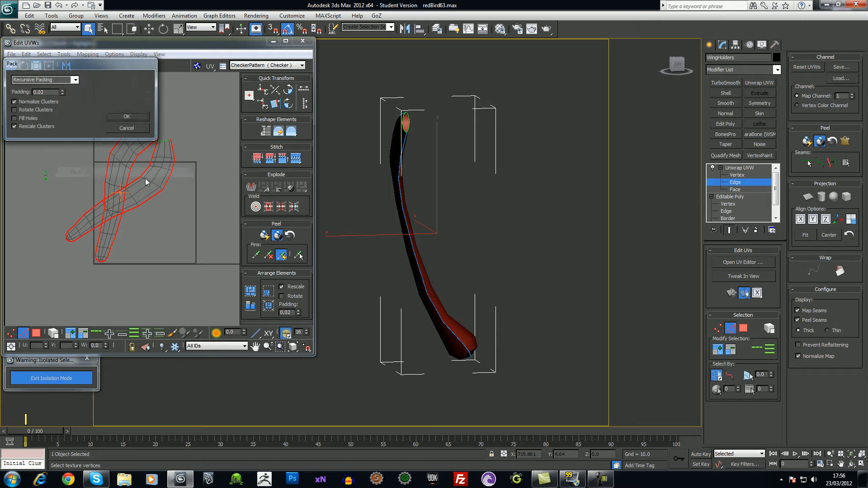
# Pack the peeled UVs and move both shells out of the square to the upper left
pyautogui.click(137, 118)
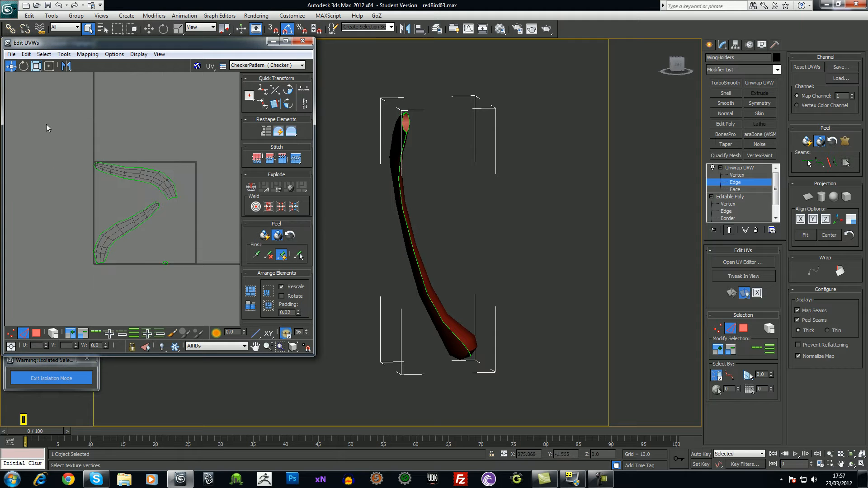
pyautogui.moveTo(197, 287); pyautogui.dragTo(206, 287)
pyautogui.scroll(-5, 191, 238)
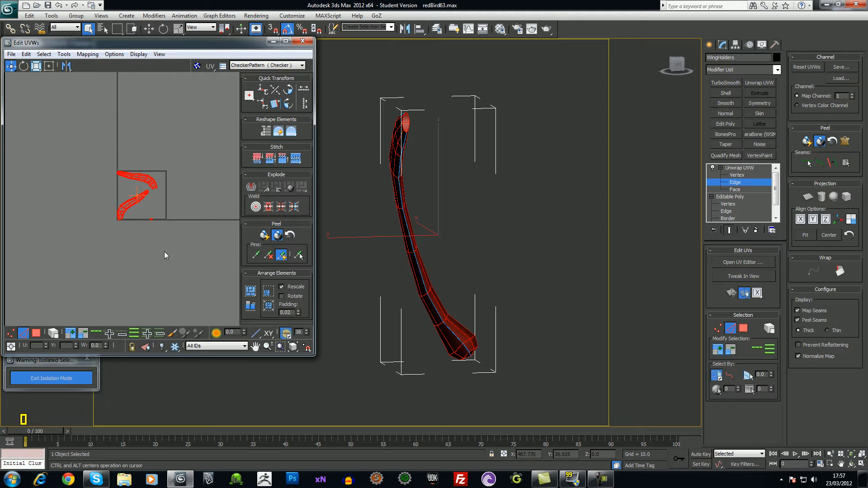
pyautogui.moveTo(133, 204); pyautogui.dragTo(41, 186)
pyautogui.click(73, 170)
pyautogui.moveTo(62, 182); pyautogui.dragTo(139, 166, button='middle')
pyautogui.scroll(2, 119, 206)
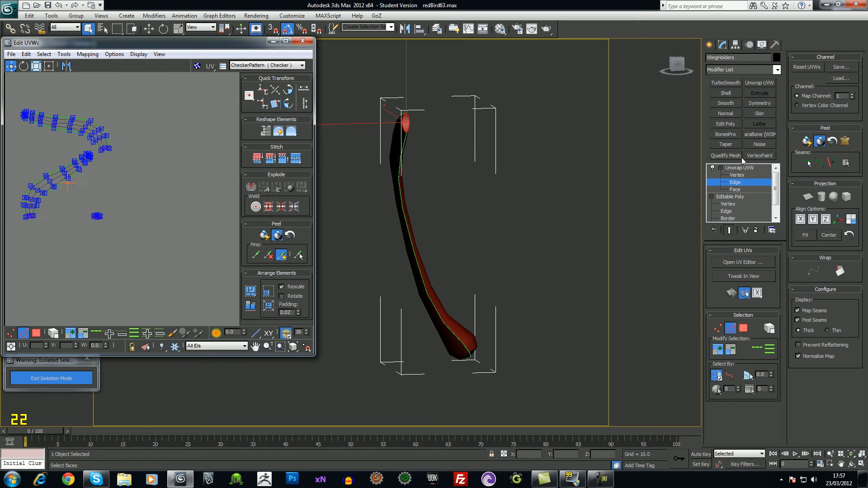
# Test-move the small vertex cluster, undo the moves, and close the UV editor
pyautogui.click(740, 168)
pyautogui.scroll(3, 169, 213)
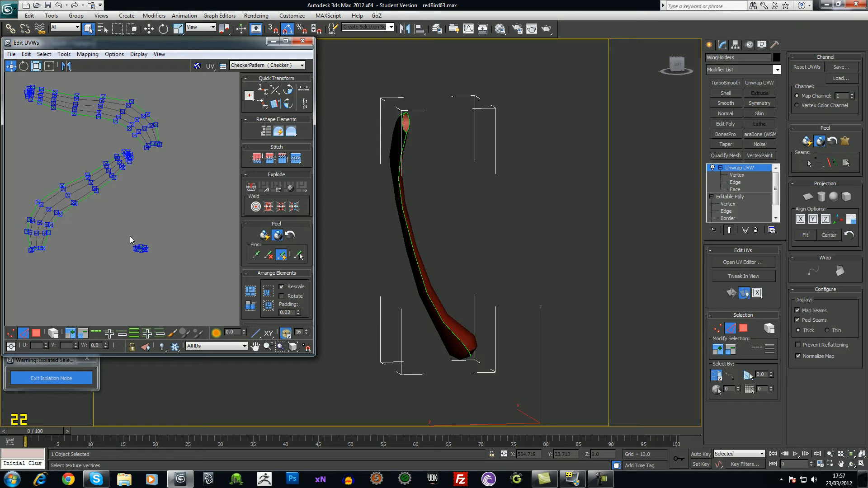
pyautogui.click(139, 249)
pyautogui.moveTo(139, 249); pyautogui.dragTo(84, 172)
pyautogui.hotkey('ctrl', 'z')
pyautogui.hotkey('ctrl', 'z')
pyautogui.moveTo(143, 250); pyautogui.dragTo(82, 194)
pyautogui.hotkey('ctrl', 'z')
pyautogui.click(176, 248)
pyautogui.keyDown('ctrl'); pyautogui.keyDown('alt'); pyautogui.moveTo(166, 229); pyautogui.dragTo(166, 226, button='middle'); pyautogui.keyUp('alt'); pyautogui.keyUp('ctrl')
pyautogui.scroll(-1, 166, 226)
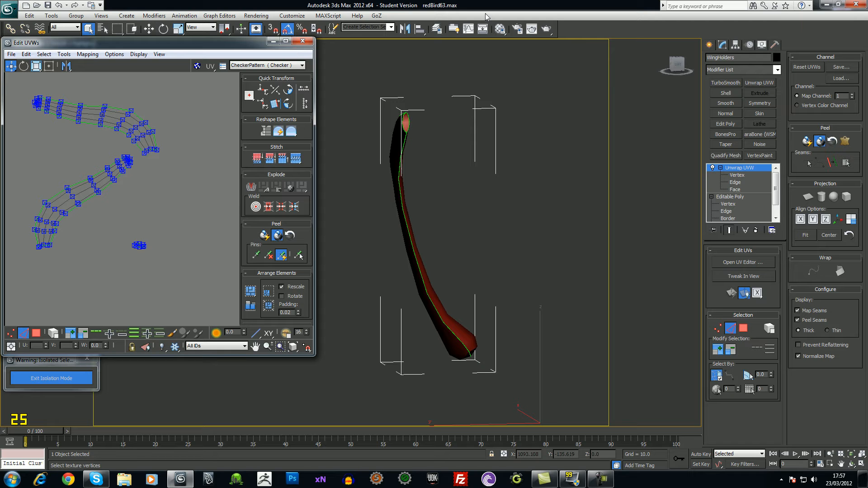
pyautogui.hotkey('alt', 'F4')
# Give material 07 a Checker diffuse tiled 40 × 40, assign it to the wing, and show it in the viewport
pyautogui.click(497, 29)
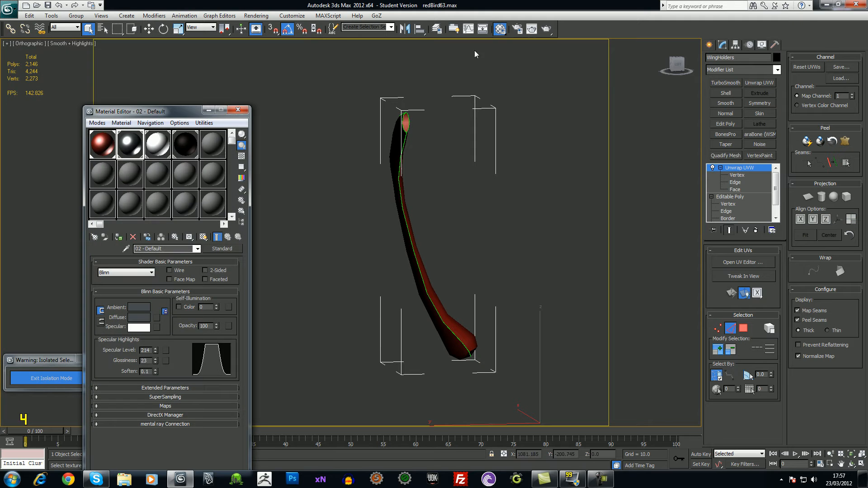
pyautogui.click(102, 176)
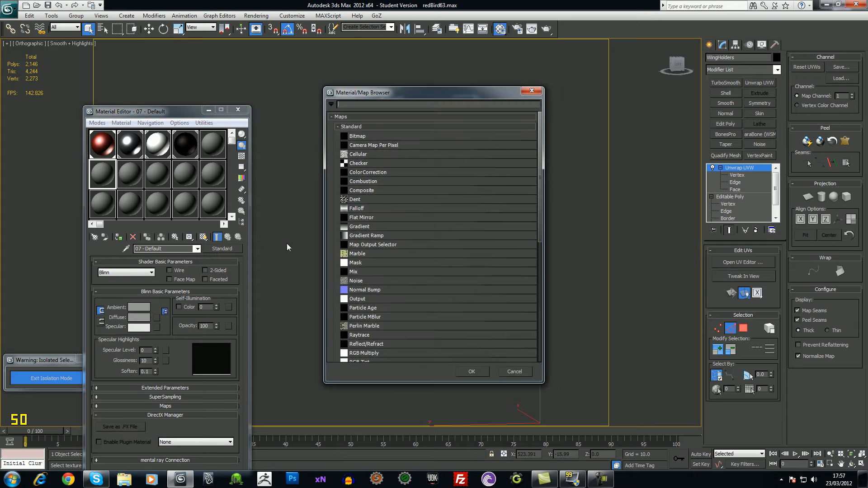
pyautogui.doubleClick(354, 161)
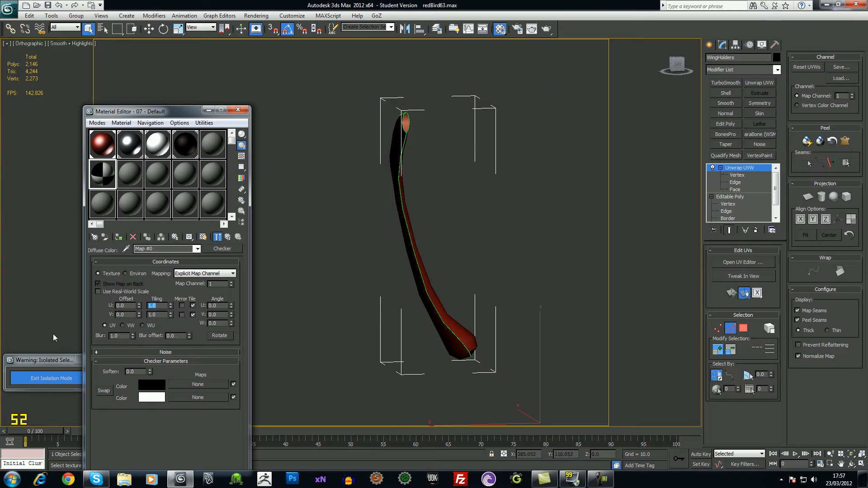
pyautogui.write('40')
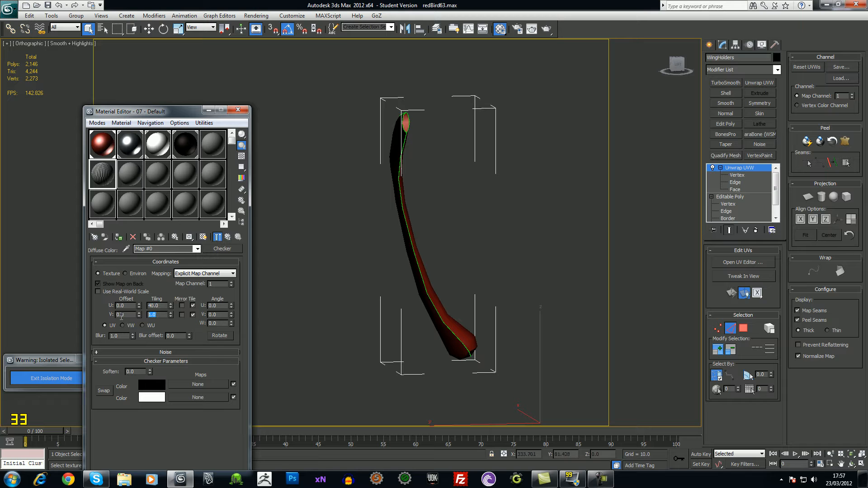
pyautogui.click(118, 237)
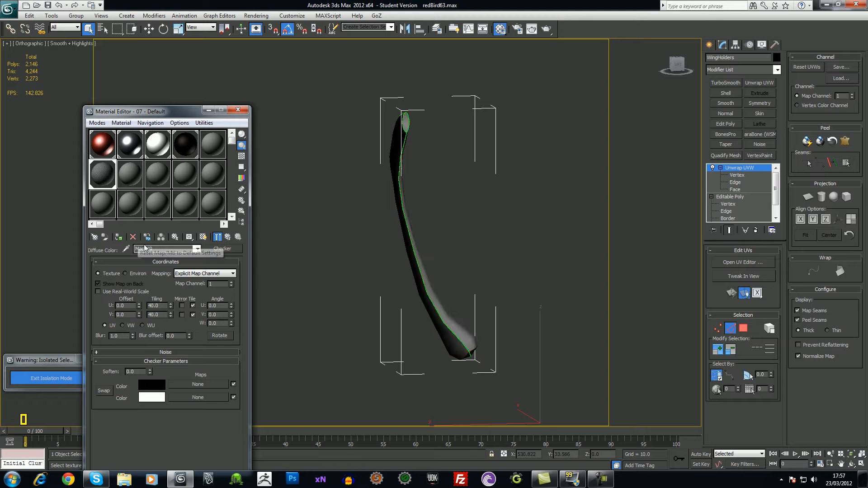
pyautogui.click(197, 250)
pyautogui.click(188, 257)
pyautogui.click(204, 238)
pyautogui.keyDown('alt'); pyautogui.moveTo(324, 306); pyautogui.dragTo(421, 301, button='middle'); pyautogui.keyUp('alt')
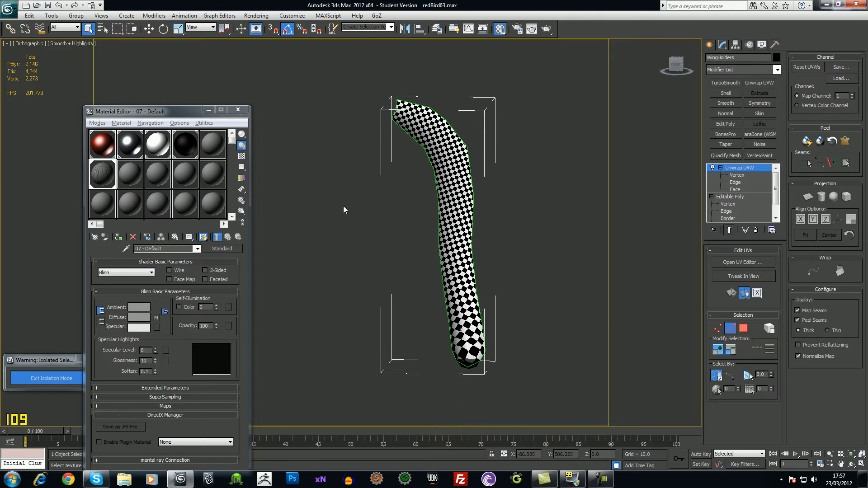
# Select all of the wing's UV faces in the UV editor
pyautogui.click(733, 263)
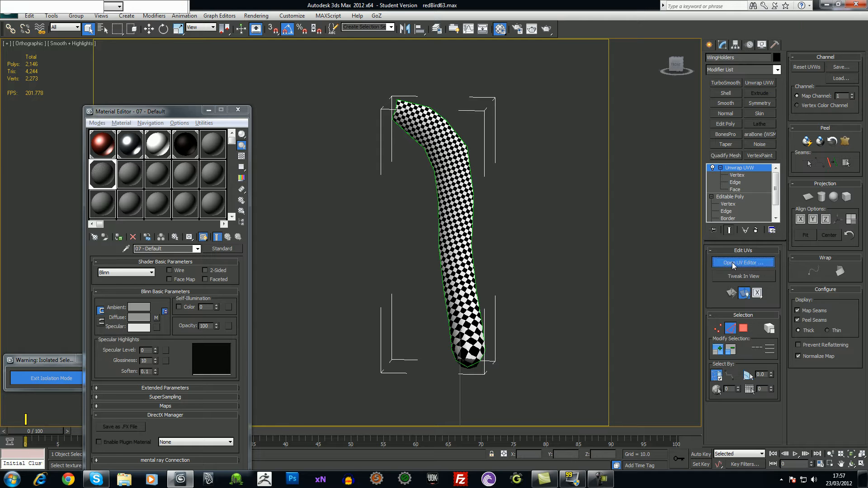
pyautogui.scroll(-3, 191, 189)
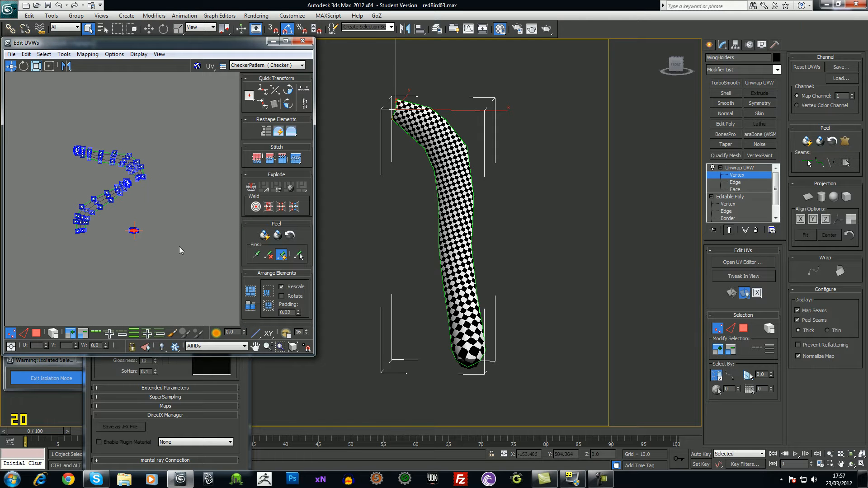
pyautogui.click(37, 332)
pyautogui.moveTo(56, 104); pyautogui.dragTo(173, 254)
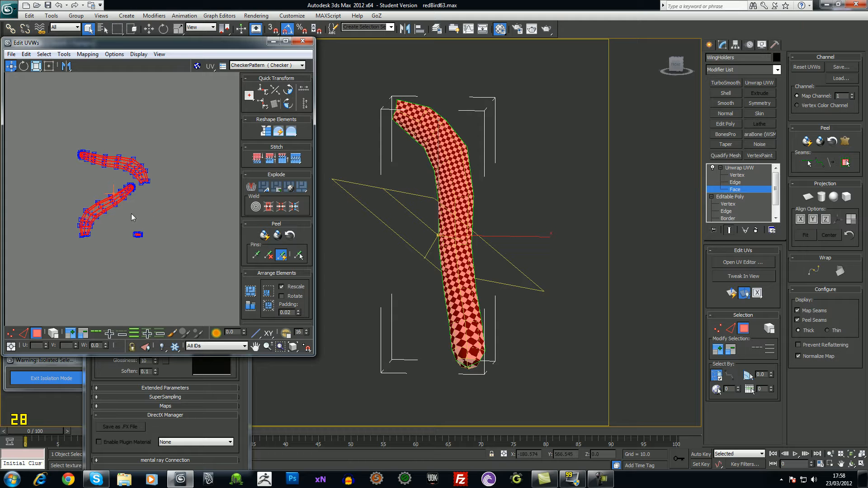
pyautogui.scroll(3, 131, 217)
# Relax the UVs by edge angles, then by face angles, and close the Relax settings
pyautogui.click(64, 54)
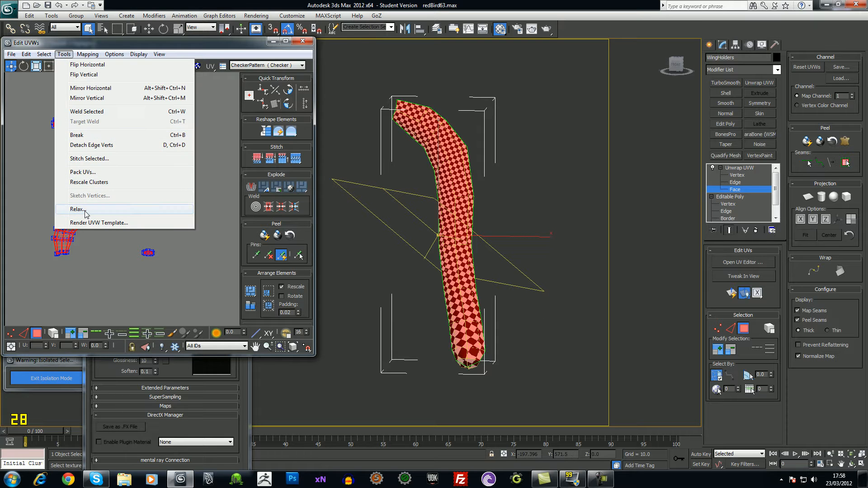
pyautogui.click(78, 209)
pyautogui.click(101, 119)
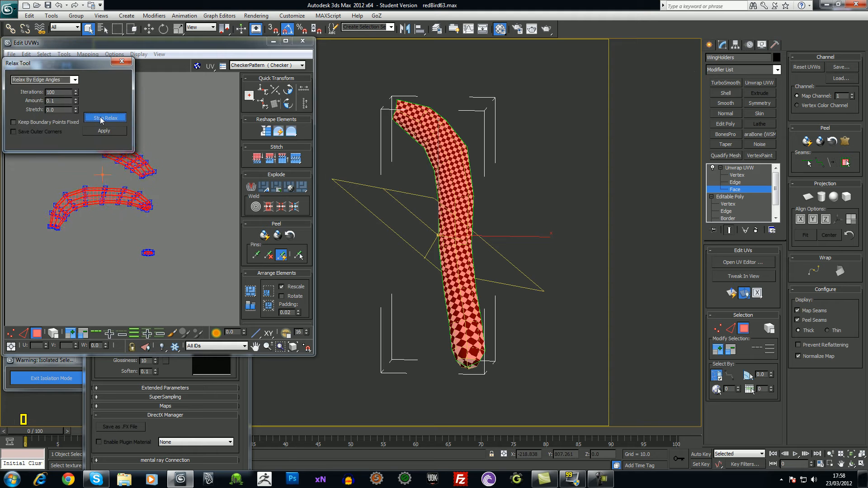
pyautogui.click(102, 118)
pyautogui.click(75, 80)
pyautogui.click(45, 86)
pyautogui.moveTo(65, 66); pyautogui.dragTo(380, 135)
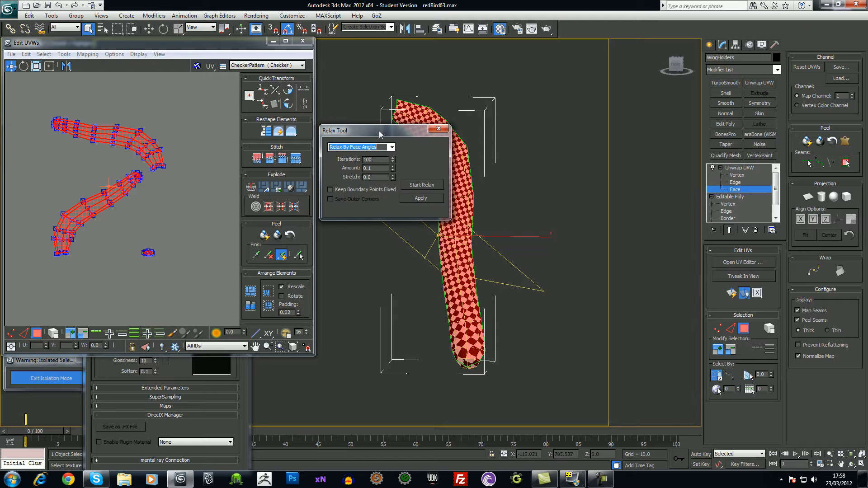
pyautogui.click(415, 188)
pyautogui.click(416, 188)
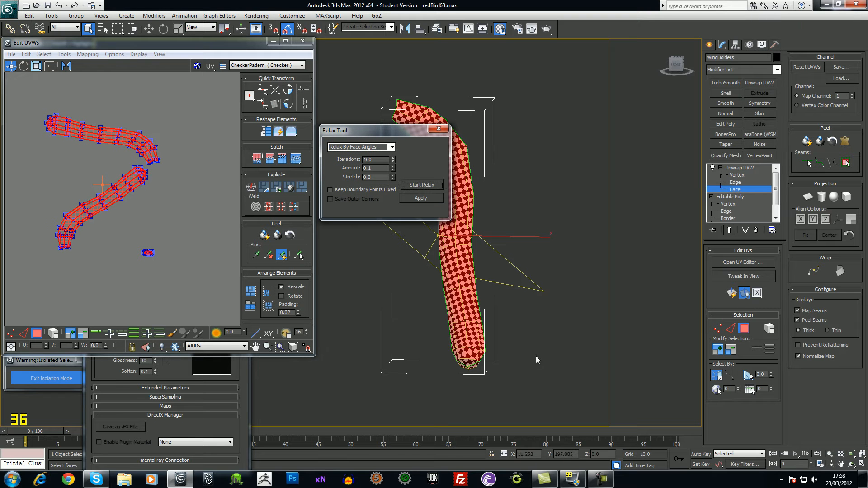
pyautogui.click(438, 129)
pyautogui.keyDown('alt'); pyautogui.moveTo(490, 229); pyautogui.dragTo(481, 257, button='middle'); pyautogui.keyUp('alt')
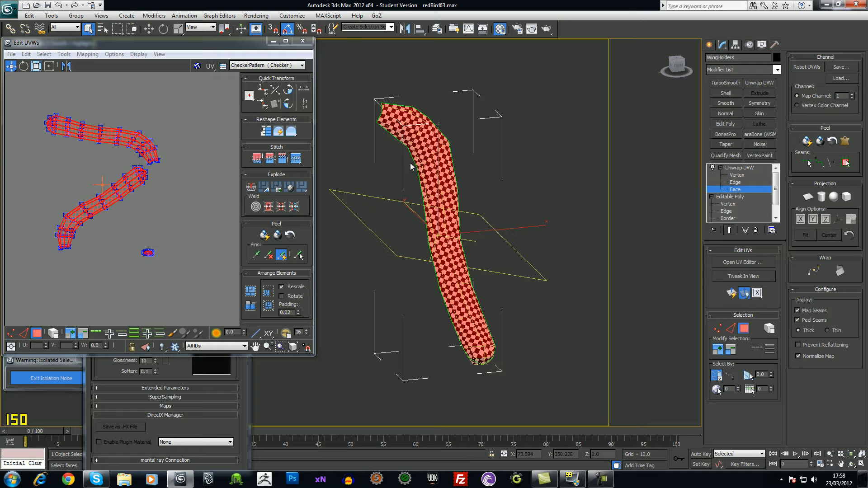
pyautogui.keyDown('alt'); pyautogui.moveTo(465, 313); pyautogui.dragTo(474, 245, button='middle'); pyautogui.keyUp('alt')
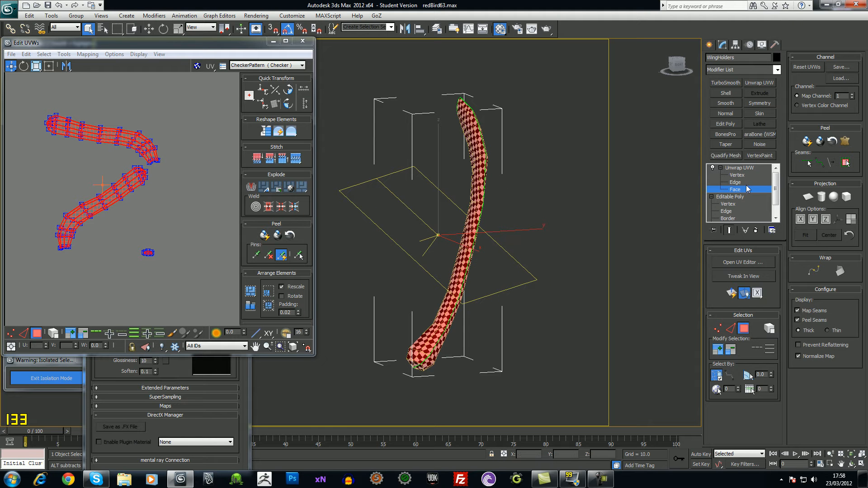
# Rotate the lower UV shell by -25 degrees
pyautogui.press('z')
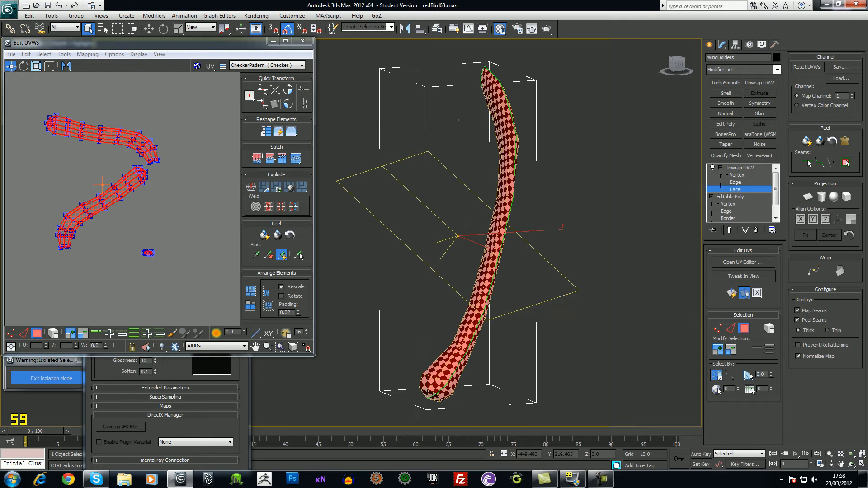
pyautogui.click(145, 200)
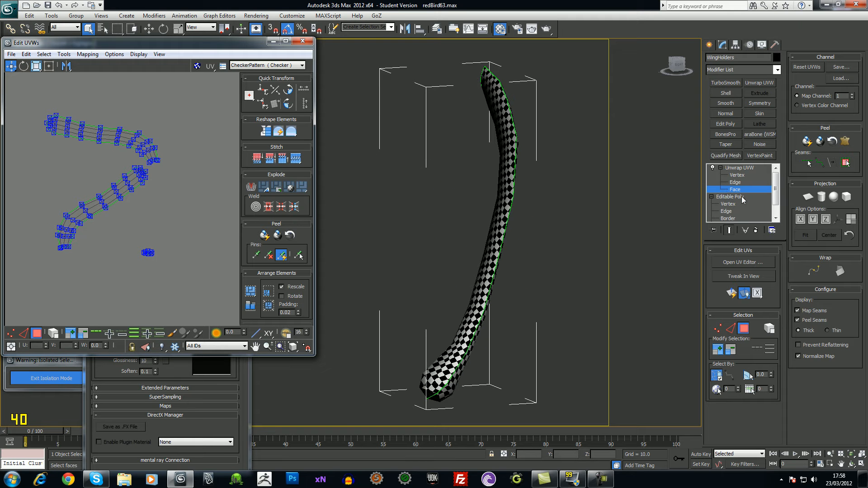
pyautogui.click(738, 168)
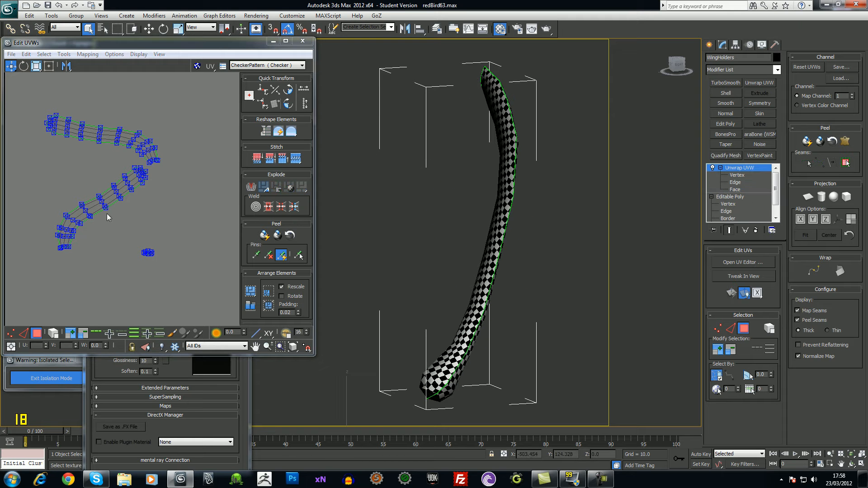
pyautogui.click(96, 214)
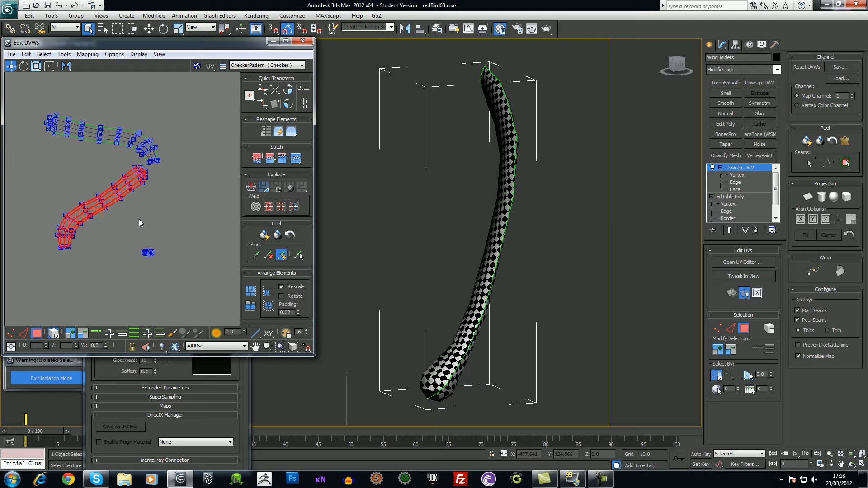
pyautogui.press('e')
pyautogui.moveTo(131, 179); pyautogui.dragTo(179, 199)
# Rotate the upper shell by -155 degrees and position it parallel to the other strip
pyautogui.click(113, 139)
pyautogui.moveTo(124, 141); pyautogui.dragTo(126, 177)
pyautogui.click(11, 66)
pyautogui.keyDown('ctrl'); pyautogui.keyDown('alt'); pyautogui.moveTo(129, 211); pyautogui.dragTo(138, 176, button='middle'); pyautogui.keyUp('alt'); pyautogui.keyUp('ctrl')
pyautogui.moveTo(165, 213); pyautogui.dragTo(153, 205, button='middle')
pyautogui.scroll(1, 154, 203)
pyautogui.moveTo(158, 139); pyautogui.dragTo(158, 142)
pyautogui.click(160, 210)
pyautogui.moveTo(159, 215); pyautogui.dragTo(217, 226, button='middle')
pyautogui.click(24, 333)
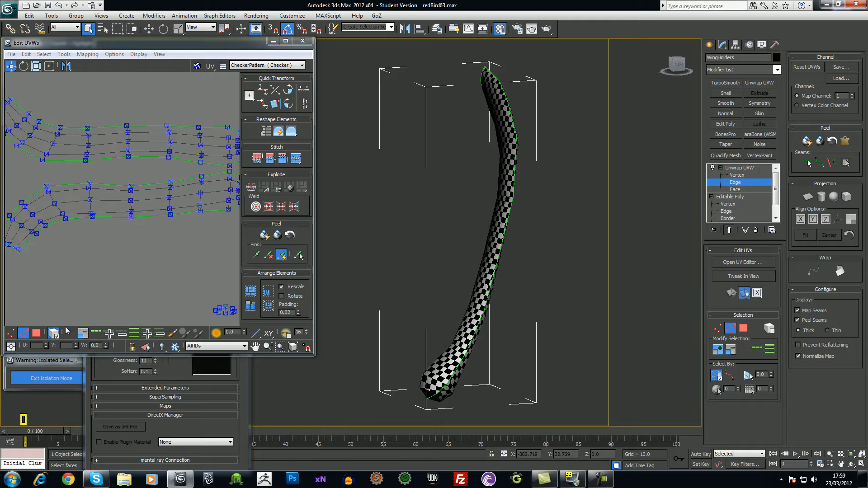
# Widen the UV editor and Target Weld the lower shell's seam edges onto the upper shell
pyautogui.scroll(-2, 110, 266)
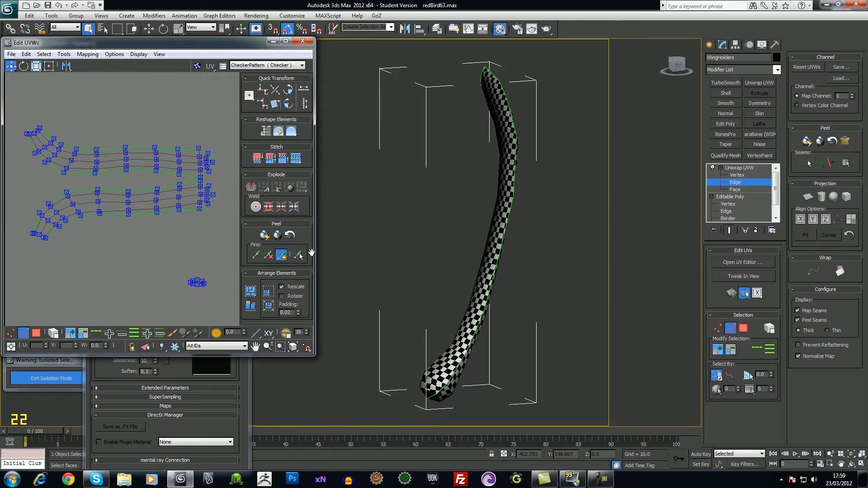
pyautogui.moveTo(315, 252); pyautogui.dragTo(431, 252)
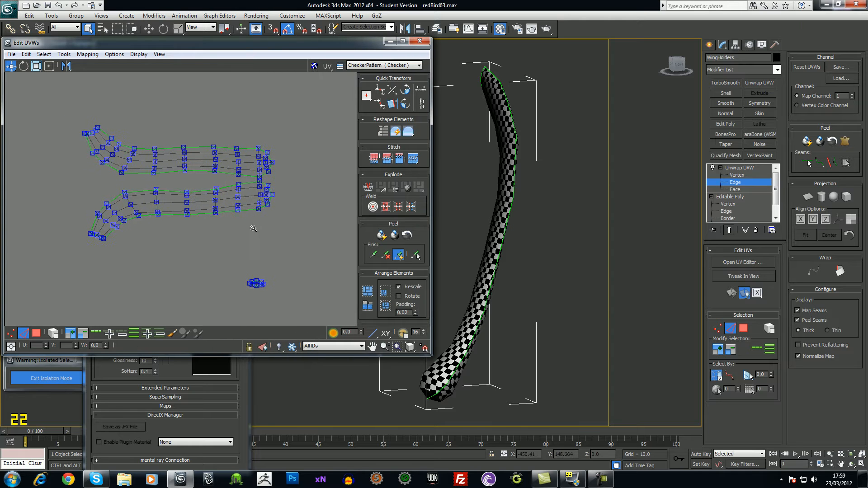
pyautogui.scroll(2, 272, 191)
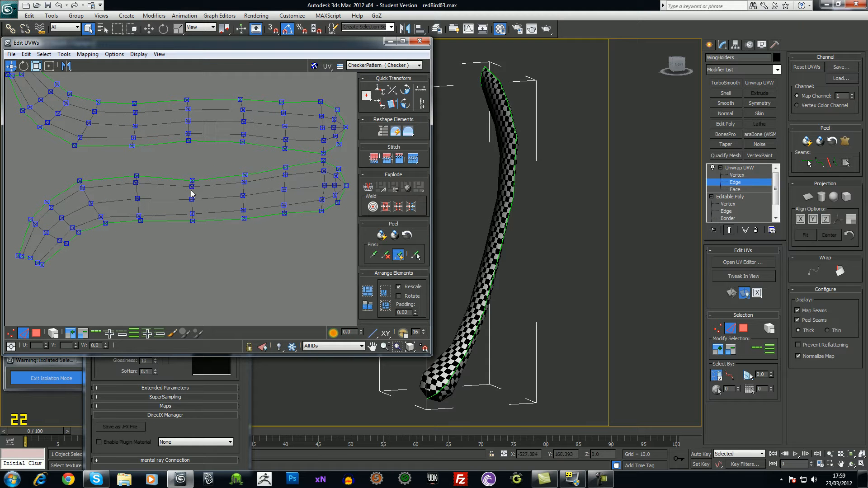
pyautogui.moveTo(239, 173); pyautogui.dragTo(221, 199, button='middle')
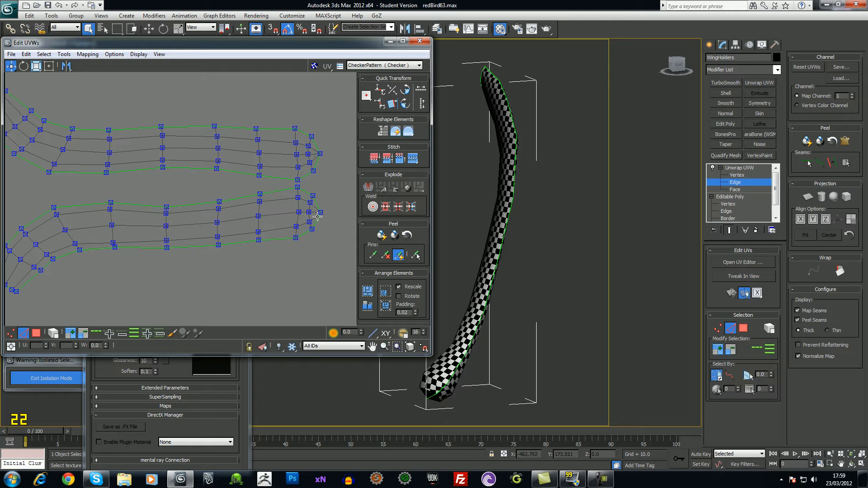
pyautogui.click(296, 182)
pyautogui.moveTo(298, 182); pyautogui.dragTo(297, 179)
pyautogui.click(223, 200)
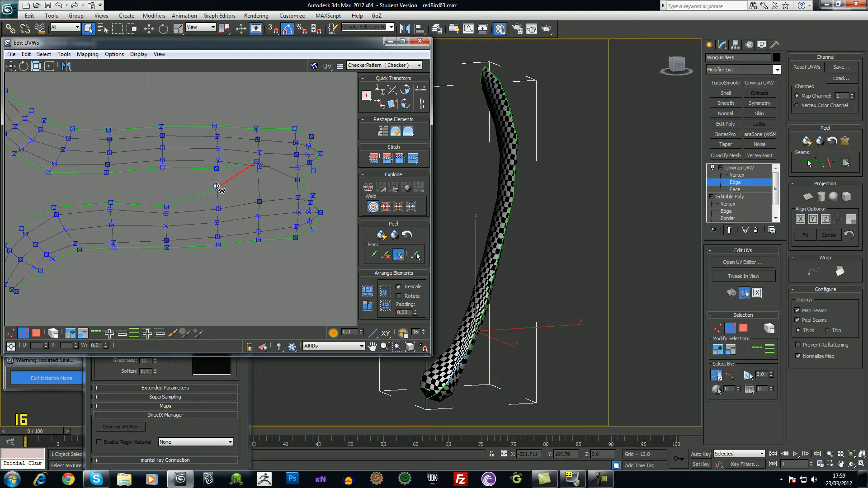
# In Vertex mode, shift the selected vertices and weld the first tip vertex onto its partner
pyautogui.click(11, 334)
pyautogui.moveTo(220, 201); pyautogui.dragTo(111, 164)
pyautogui.click(229, 282)
pyautogui.moveTo(125, 186); pyautogui.dragTo(133, 192, button='middle')
pyautogui.keyDown('alt'); pyautogui.moveTo(572, 233); pyautogui.dragTo(535, 206, button='middle'); pyautogui.keyUp('alt')
pyautogui.scroll(3, 535, 206)
pyautogui.scroll(-2, 555, 245)
pyautogui.keyDown('alt'); pyautogui.moveTo(555, 246); pyautogui.dragTo(537, 290, button='middle'); pyautogui.keyUp('alt')
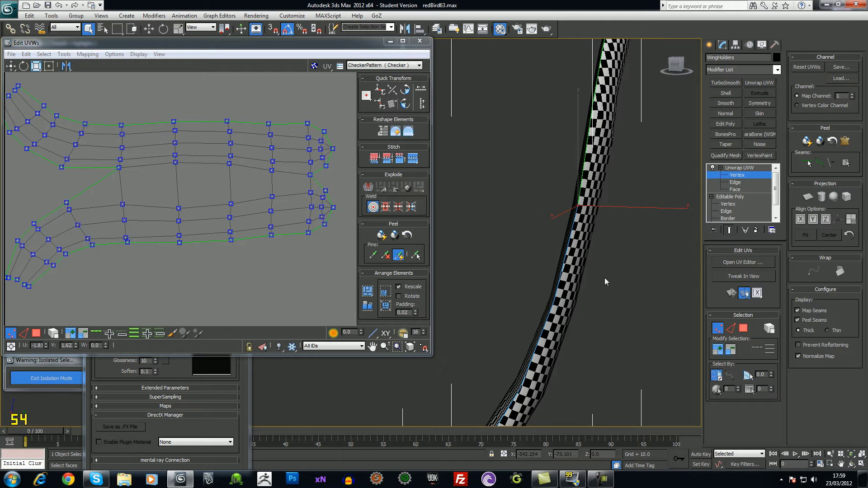
pyautogui.moveTo(603, 285); pyautogui.dragTo(584, 291, button='middle')
pyautogui.moveTo(123, 235); pyautogui.dragTo(234, 264, button='middle')
# Target-weld the remaining tip vertices together so the strip's end tapers to a point
pyautogui.moveTo(177, 231); pyautogui.dragTo(136, 212)
pyautogui.moveTo(119, 163); pyautogui.dragTo(128, 271)
pyautogui.moveTo(127, 270); pyautogui.dragTo(112, 209)
pyautogui.moveTo(106, 126); pyautogui.dragTo(86, 256)
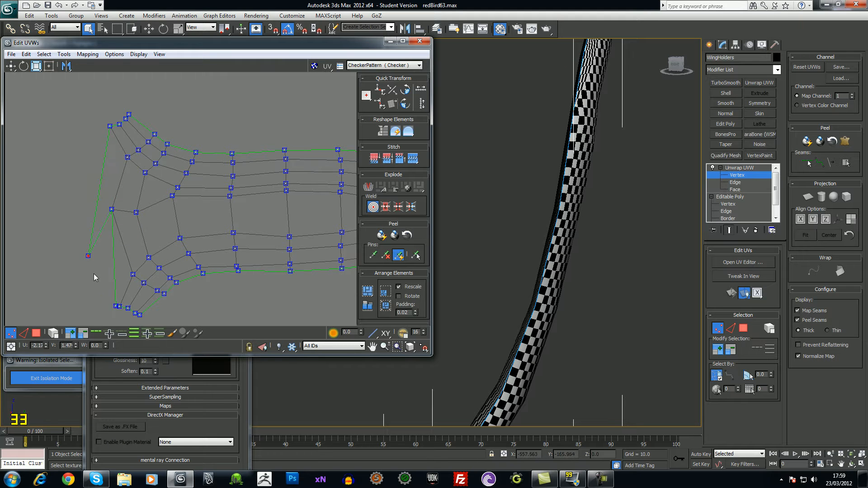
pyautogui.moveTo(627, 211); pyautogui.dragTo(577, 359, button='middle')
pyautogui.press('alt')
pyautogui.moveTo(113, 305); pyautogui.dragTo(79, 209)
pyautogui.click(139, 55)
pyautogui.click(143, 75)
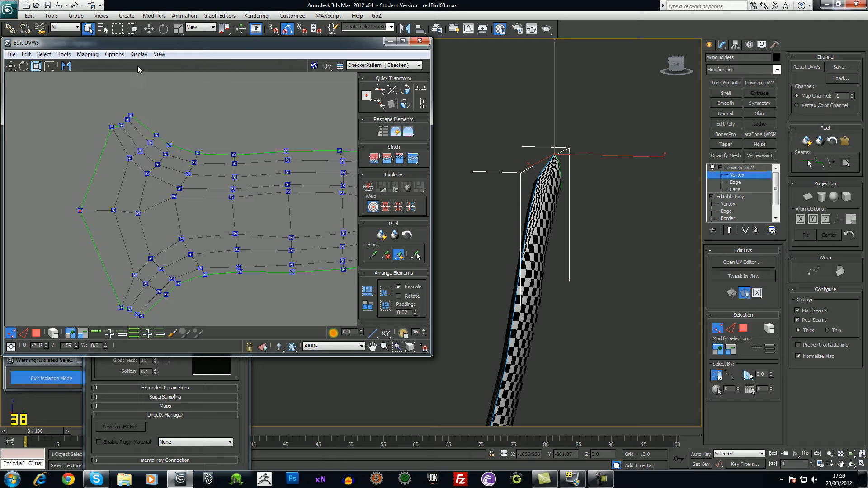
# Open the Unwrap Options preferences and cancel them without changes
pyautogui.click(139, 55)
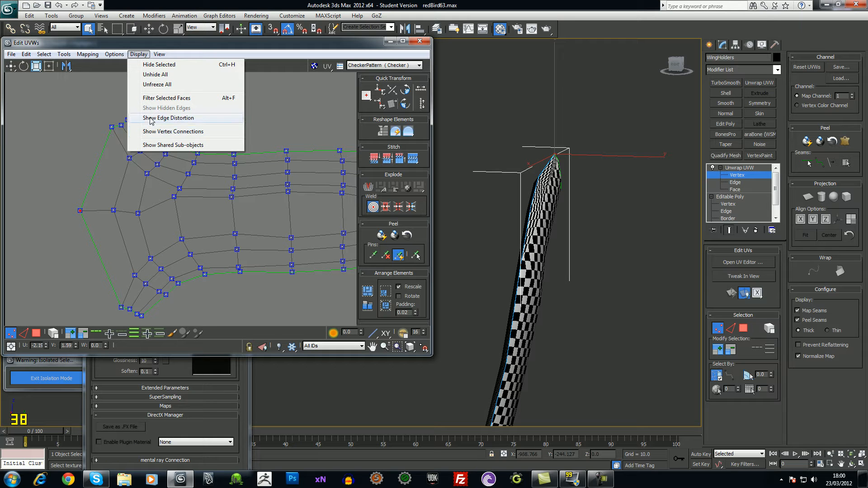
pyautogui.moveTo(115, 54)
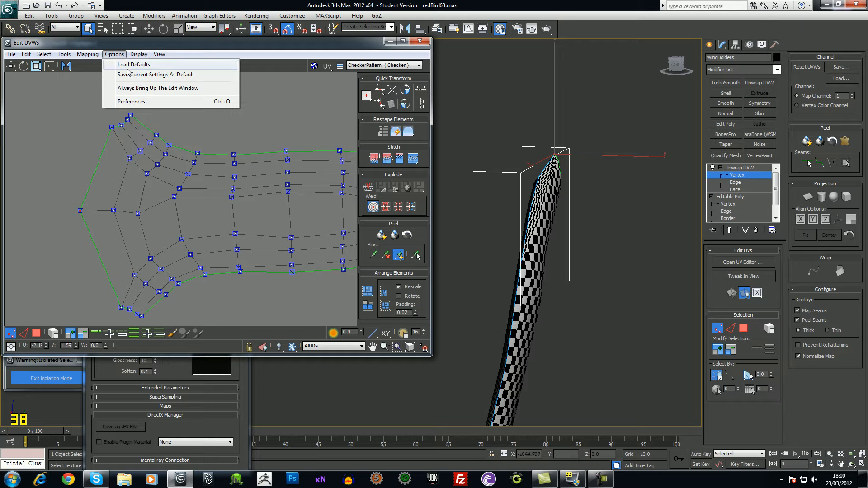
pyautogui.click(135, 101)
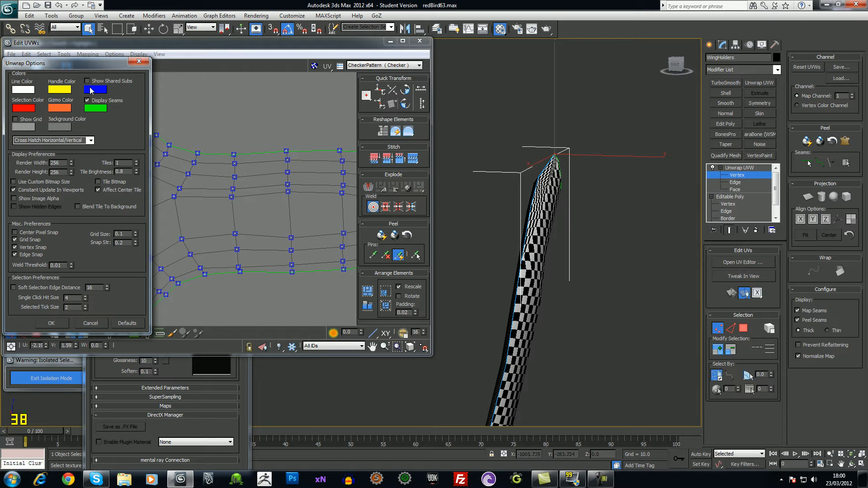
pyautogui.click(99, 323)
pyautogui.moveTo(279, 296); pyautogui.dragTo(276, 268, button='middle')
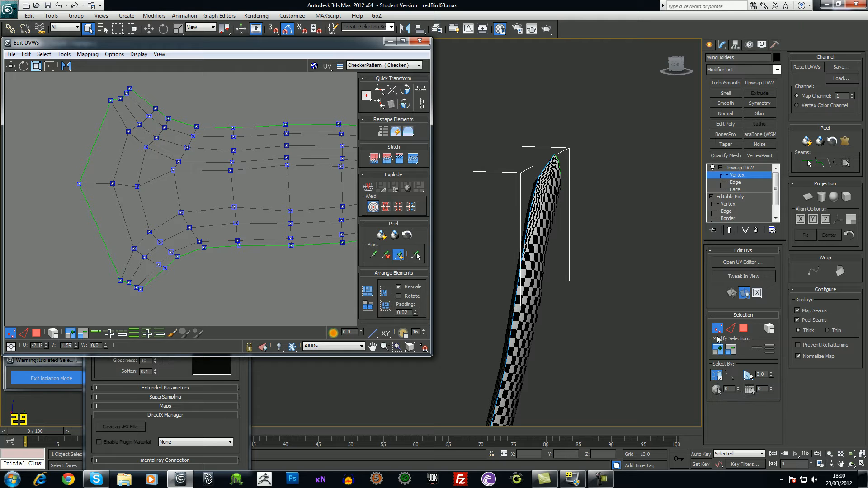
# Uncheck Map Seams and Peel Seams to hide the seam lines on the wing holder
pyautogui.click(819, 361)
pyautogui.click(811, 322)
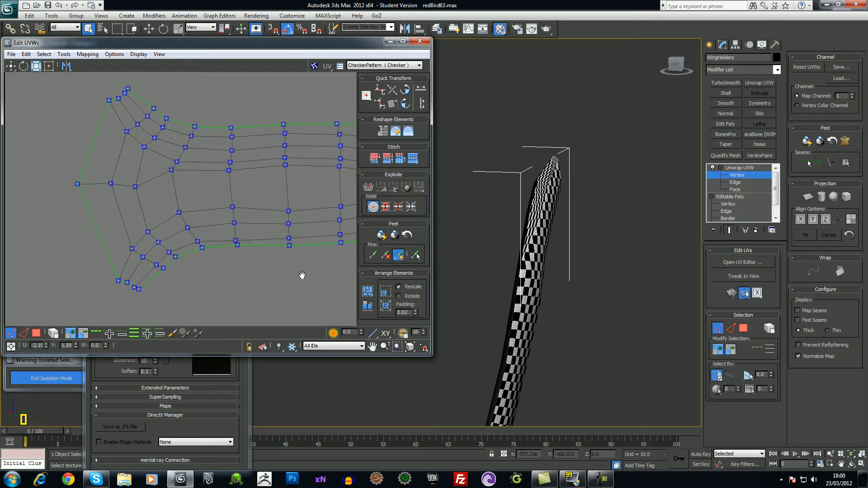
pyautogui.moveTo(306, 276); pyautogui.dragTo(267, 273, button='middle')
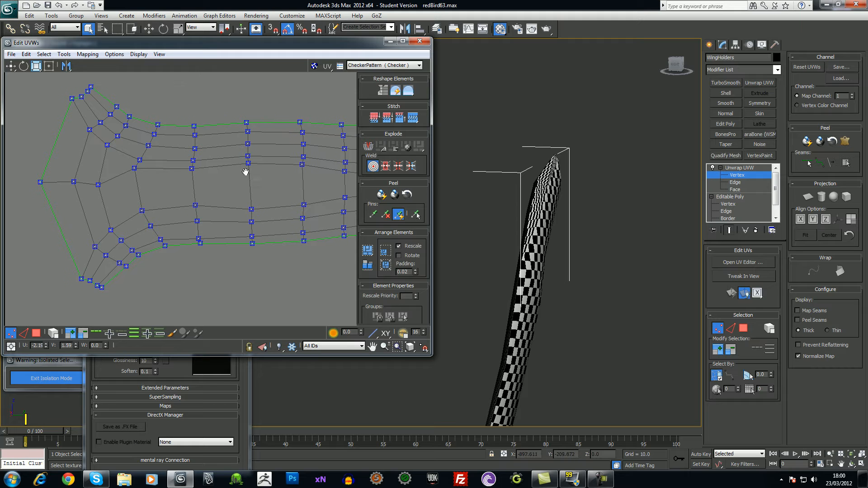
pyautogui.moveTo(246, 176); pyautogui.dragTo(223, 179, button='middle')
# Switch to Face mode and select the whole main UV cluster
pyautogui.scroll(-5, 229, 173)
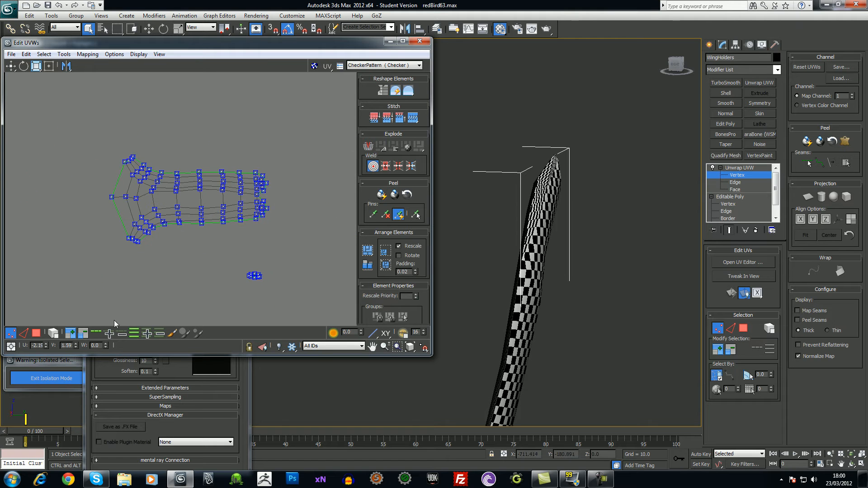
pyautogui.click(37, 333)
pyautogui.click(197, 206)
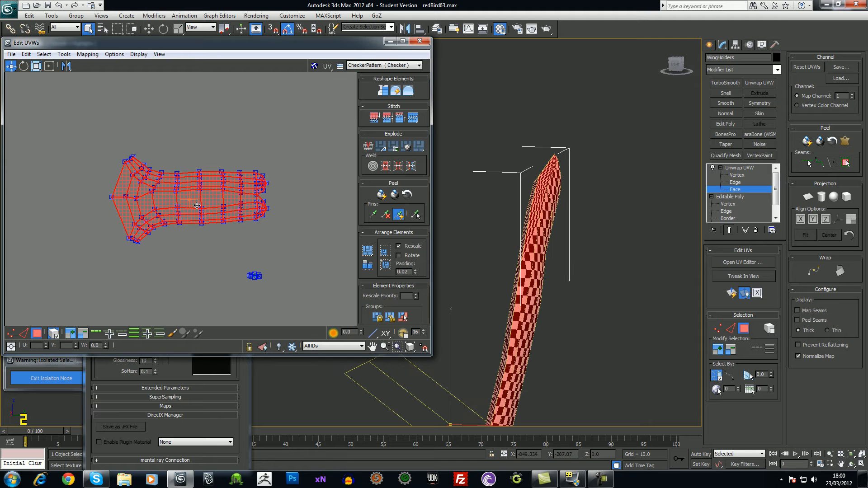
# Relax the main UV cluster using Relax By Face Angles, starting and stopping the relax
pyautogui.click(64, 54)
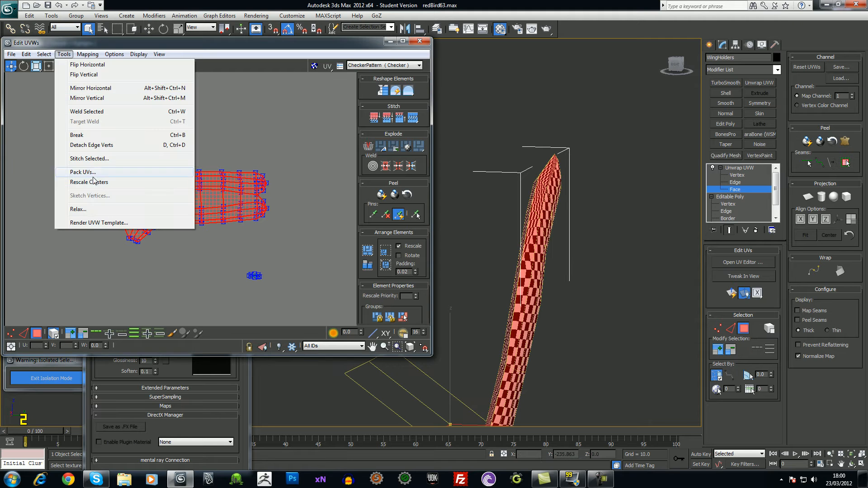
pyautogui.click(89, 209)
pyautogui.click(72, 79)
pyautogui.click(63, 86)
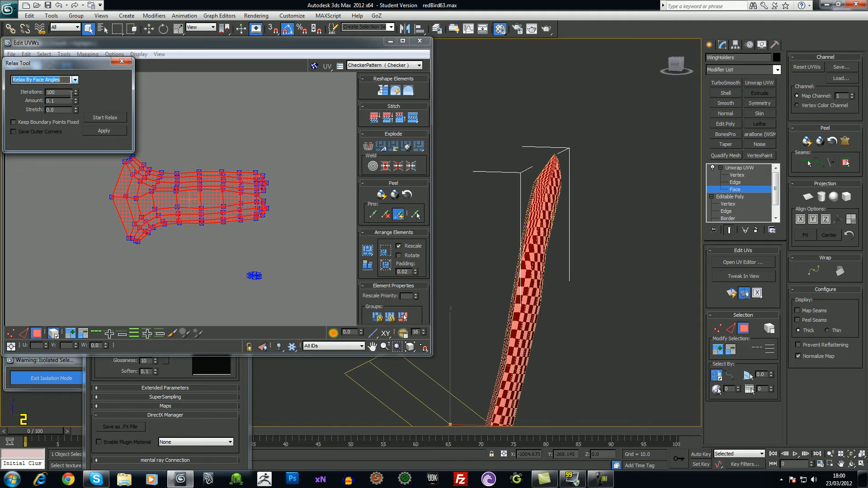
pyautogui.click(104, 118)
pyautogui.click(100, 119)
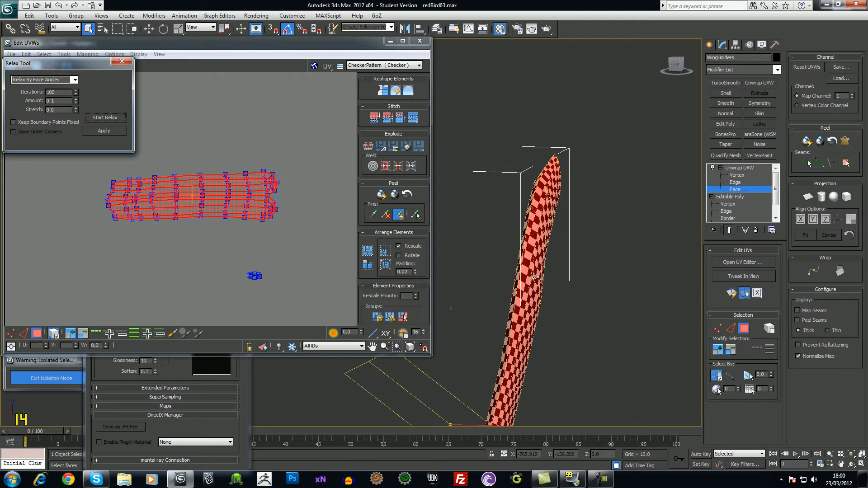
# Orbit the model to inspect the checker spreading evenly along the arm
pyautogui.scroll(4, 459, 265)
pyautogui.keyDown('alt'); pyautogui.moveTo(510, 273); pyautogui.dragTo(538, 225, button='middle'); pyautogui.keyUp('alt')
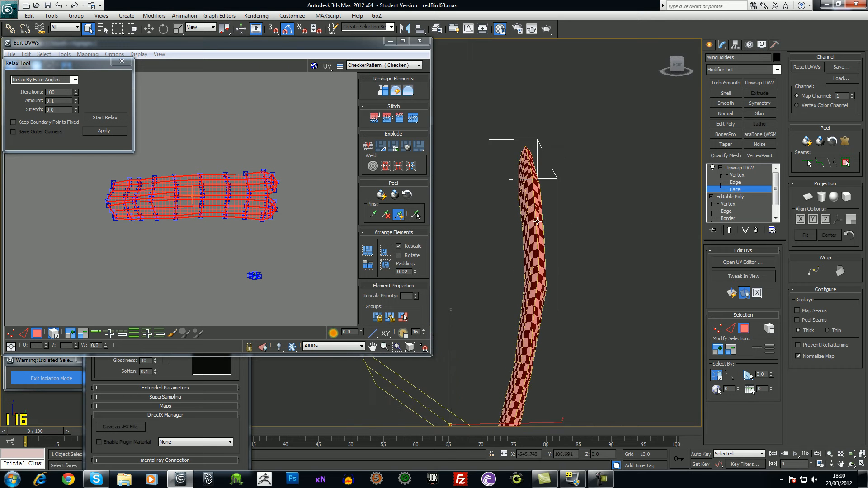
pyautogui.keyDown('alt'); pyautogui.moveTo(537, 299); pyautogui.dragTo(576, 212, button='middle'); pyautogui.keyUp('alt')
pyautogui.scroll(3, 575, 309)
pyautogui.scroll(3, 576, 212)
pyautogui.scroll(5, 577, 261)
pyautogui.moveTo(516, 292); pyautogui.dragTo(571, 252, button='middle')
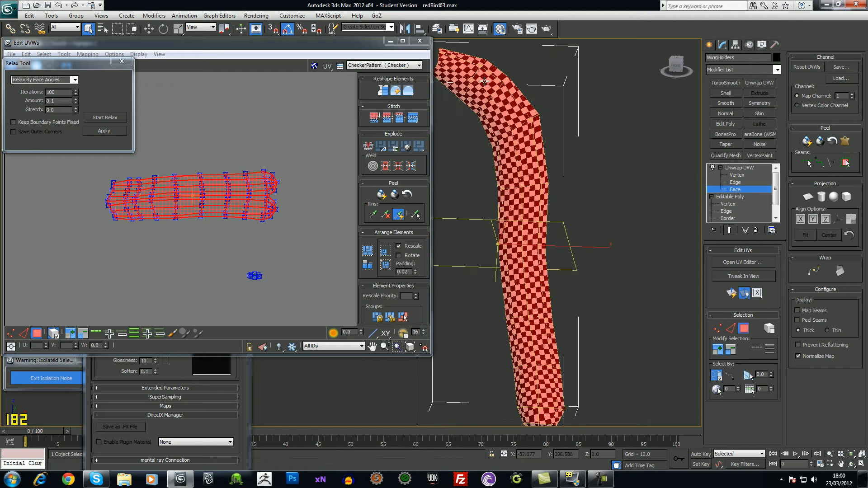
pyautogui.keyDown('alt'); pyautogui.moveTo(478, 78); pyautogui.dragTo(463, 92, button='middle'); pyautogui.keyUp('alt')
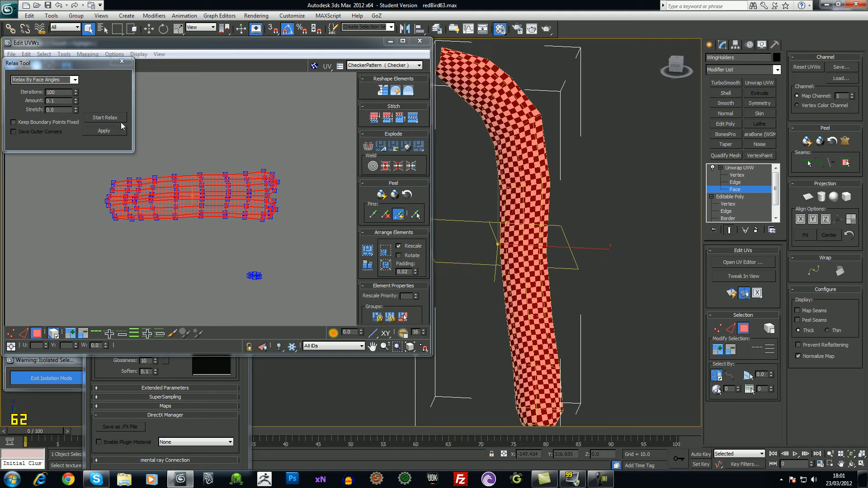
# Close the Relax dialog and move the small cap island up beside the main shell
pyautogui.click(121, 61)
pyautogui.click(255, 276)
pyautogui.moveTo(254, 276); pyautogui.dragTo(289, 202)
pyautogui.keyDown('alt'); pyautogui.moveTo(626, 207); pyautogui.dragTo(597, 253, button='middle'); pyautogui.keyUp('alt')
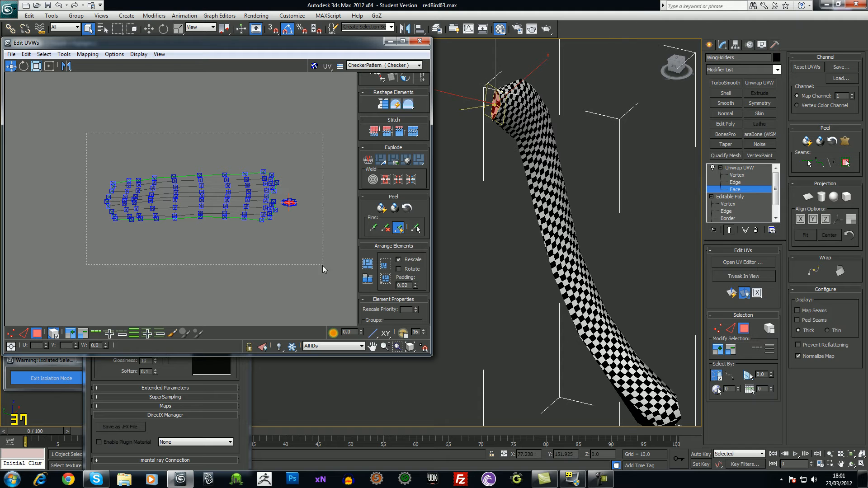
pyautogui.moveTo(322, 266); pyautogui.dragTo(322, 266)
# Pack the UVs with the current Pack UVs settings
pyautogui.click(64, 54)
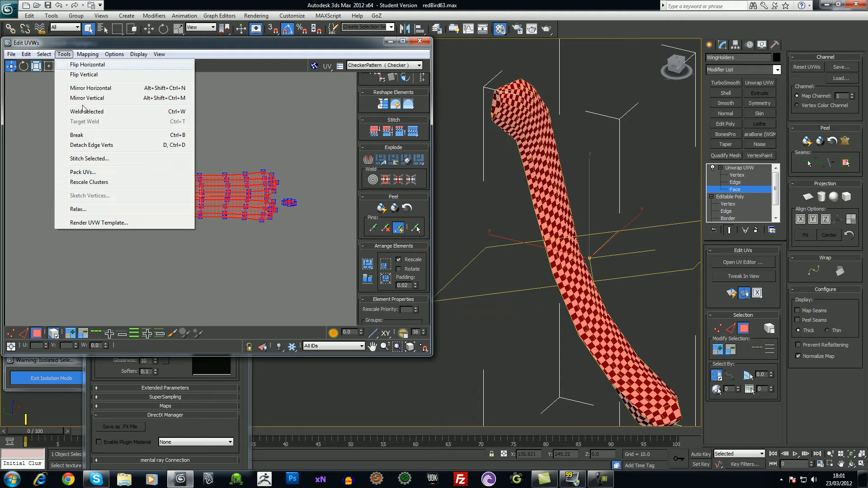
pyautogui.click(83, 172)
pyautogui.click(127, 116)
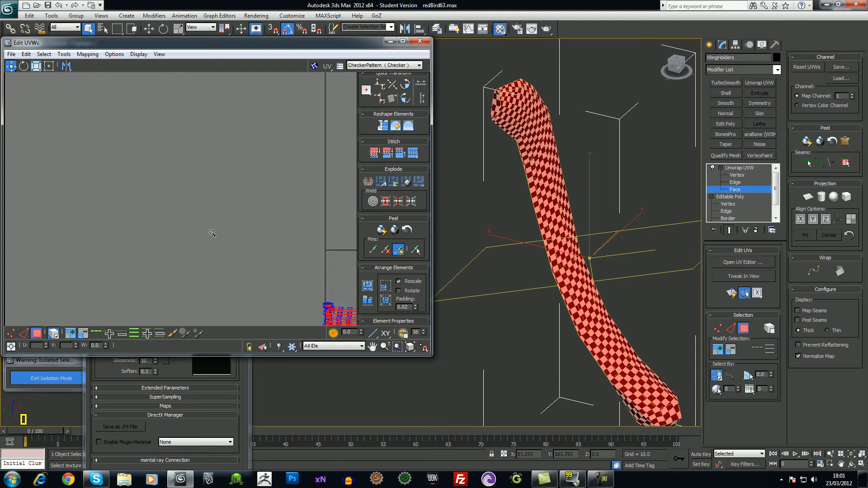
pyautogui.moveTo(262, 266); pyautogui.dragTo(199, 224, button='middle')
pyautogui.scroll(5, 235, 208)
pyautogui.scroll(4, 236, 206)
pyautogui.moveTo(260, 254); pyautogui.dragTo(222, 184, button='middle')
# Scale up the cap UV cluster using Freeform Mode
pyautogui.moveTo(141, 198); pyautogui.dragTo(268, 270)
pyautogui.click(48, 63)
pyautogui.click(92, 229)
pyautogui.scroll(-4, 136, 213)
# Repack all UVs with Recursive Packing and 0.02 padding, then select the small cap cluster
pyautogui.click(63, 54)
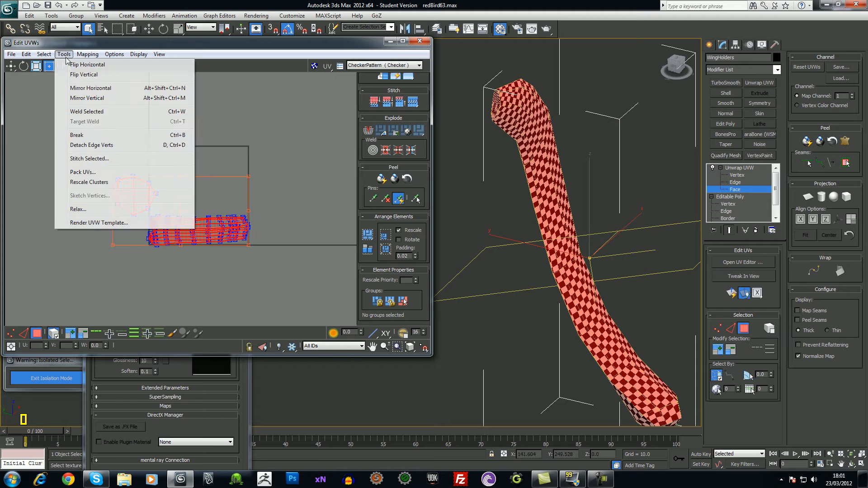
pyautogui.click(85, 171)
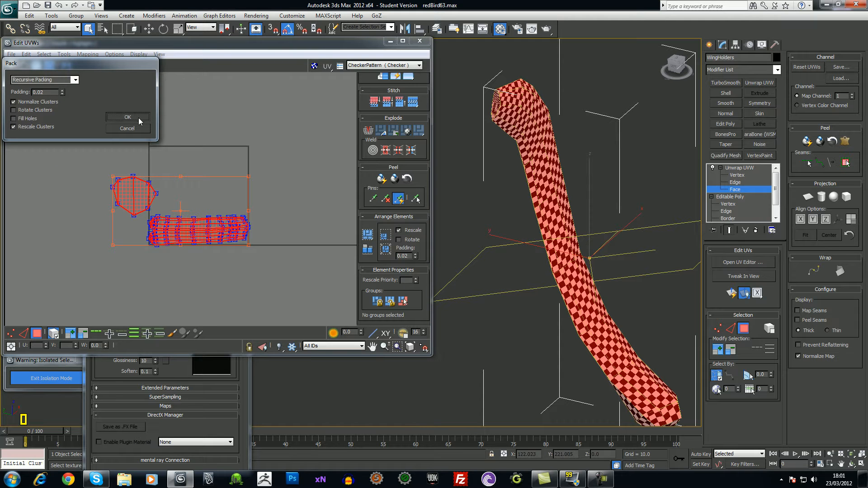
pyautogui.click(127, 116)
pyautogui.click(135, 251)
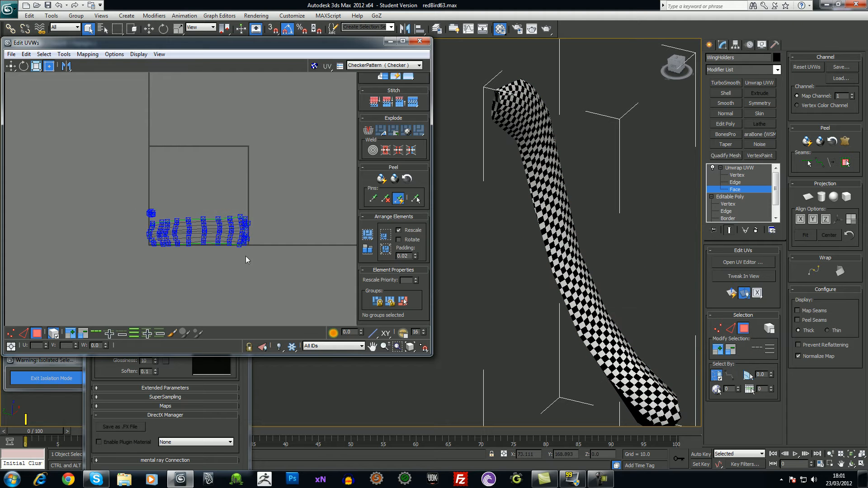
pyautogui.scroll(4, 245, 260)
pyautogui.keyDown('alt'); pyautogui.moveTo(481, 178); pyautogui.dragTo(519, 145, button='middle'); pyautogui.keyUp('alt')
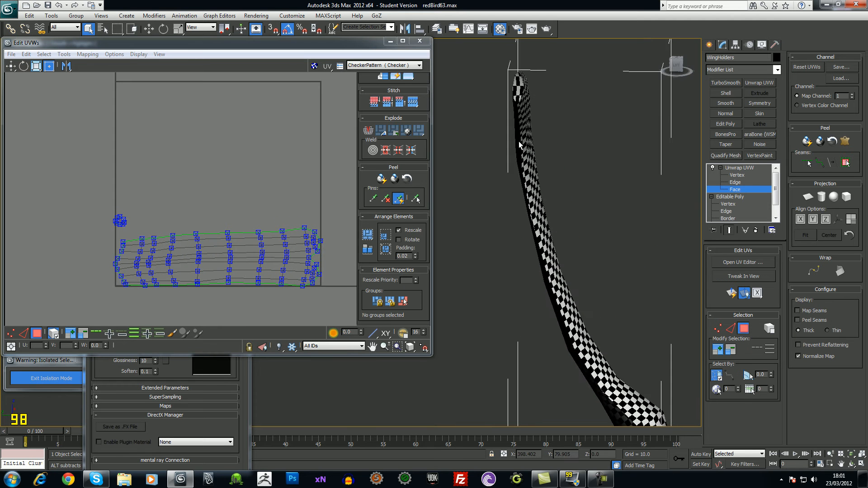
pyautogui.scroll(1, 519, 145)
pyautogui.moveTo(97, 203); pyautogui.dragTo(138, 229)
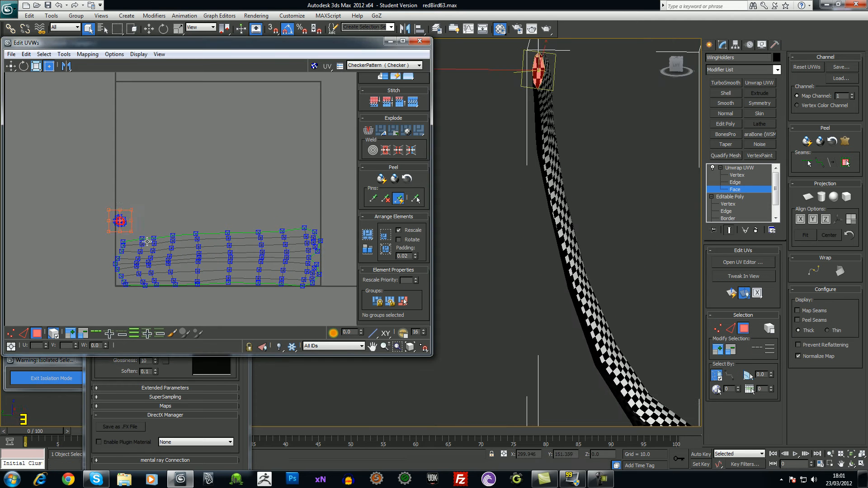
# Relax the cap UV cluster by face angles and close the Relax dialog
pyautogui.click(64, 53)
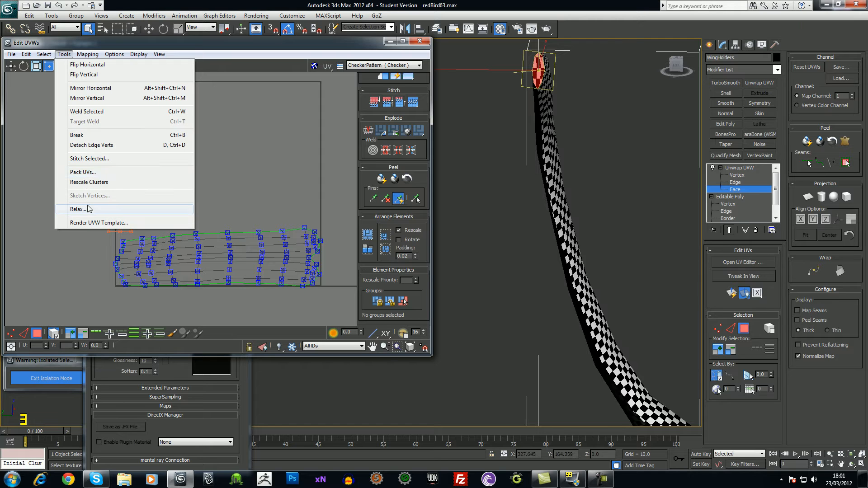
pyautogui.click(89, 210)
pyautogui.click(75, 80)
pyautogui.click(67, 89)
pyautogui.click(96, 118)
pyautogui.click(96, 119)
pyautogui.click(122, 61)
pyautogui.click(181, 132)
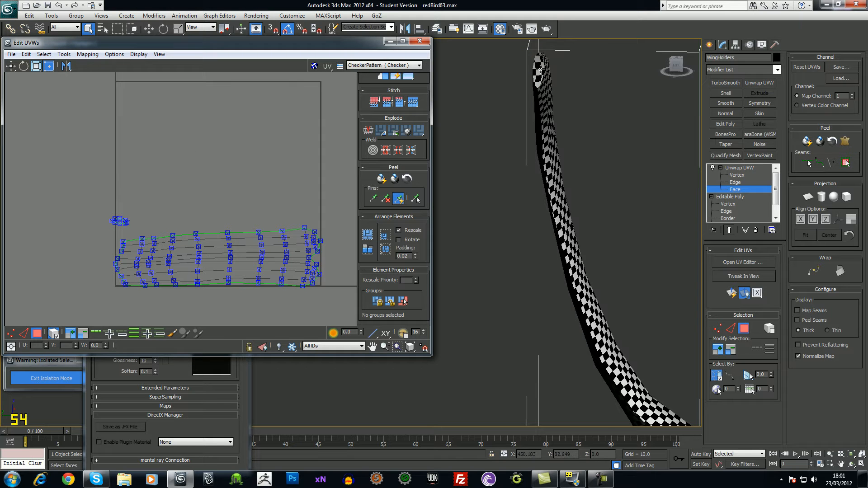
pyautogui.moveTo(113, 204); pyautogui.dragTo(99, 198, button='middle')
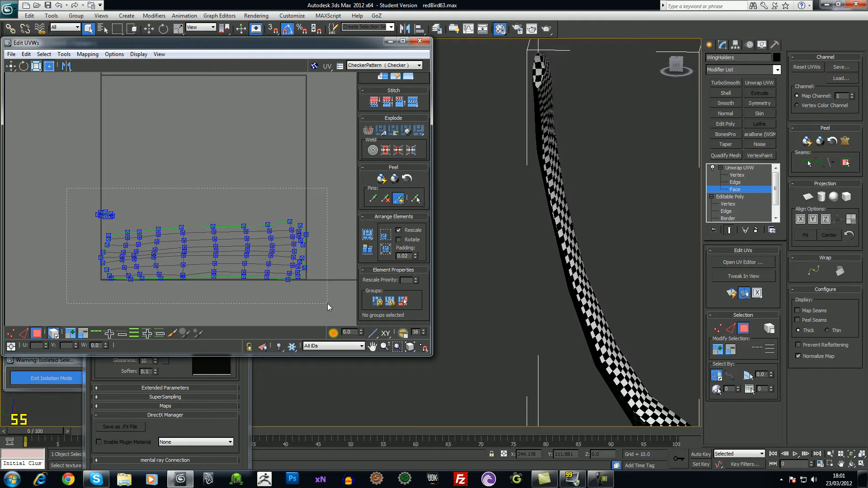
# Select all UV faces with Ctrl+A and repack them with Pack UVs
pyautogui.hotkey('ctrl', 'a')
pyautogui.click(63, 54)
pyautogui.click(79, 173)
pyautogui.click(140, 118)
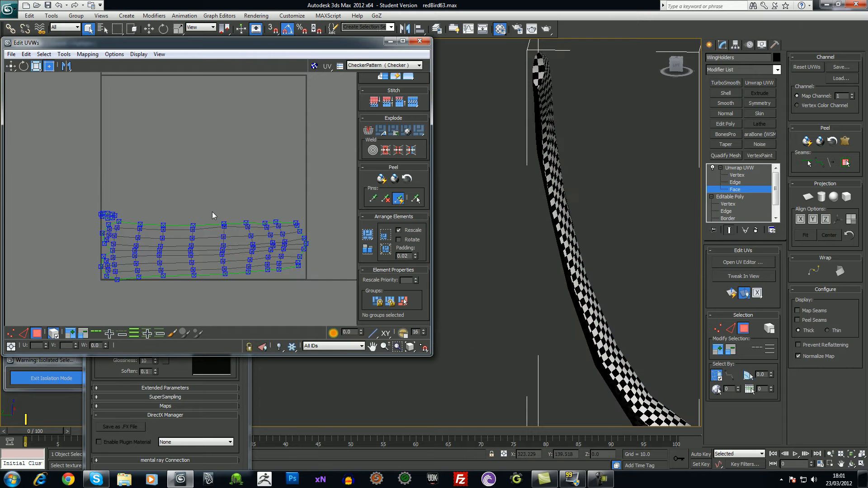
# Move the whole packed UV block left, outside the UV square
pyautogui.hotkey('ctrl', 'a')
pyautogui.moveTo(221, 225); pyautogui.dragTo(81, 190)
pyautogui.moveTo(113, 246); pyautogui.dragTo(218, 281, button='middle')
pyautogui.moveTo(186, 239); pyautogui.dragTo(105, 220)
pyautogui.scroll(-1, 170, 246)
pyautogui.moveTo(227, 219); pyautogui.dragTo(223, 217, button='middle')
pyautogui.click(215, 241)
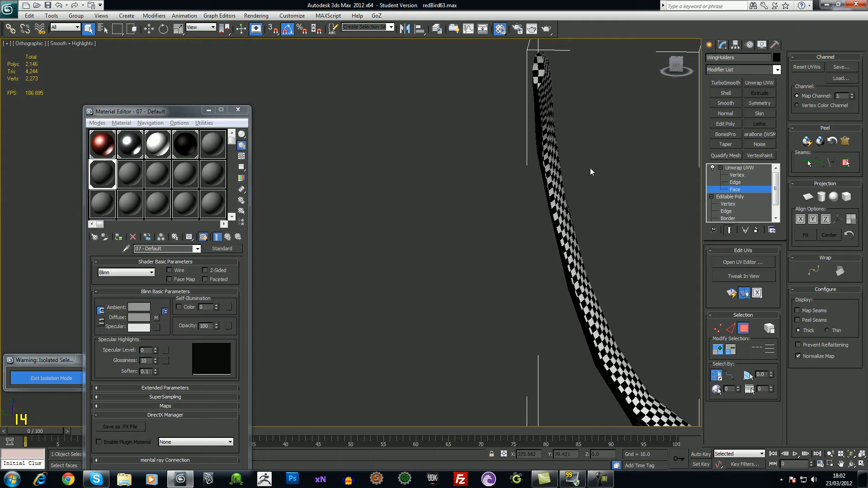
# Collapse the Unwrap UVW modifier stack to an Editable Poly, accepting the warning
pyautogui.click(740, 168)
pyautogui.rightClick(737, 169)
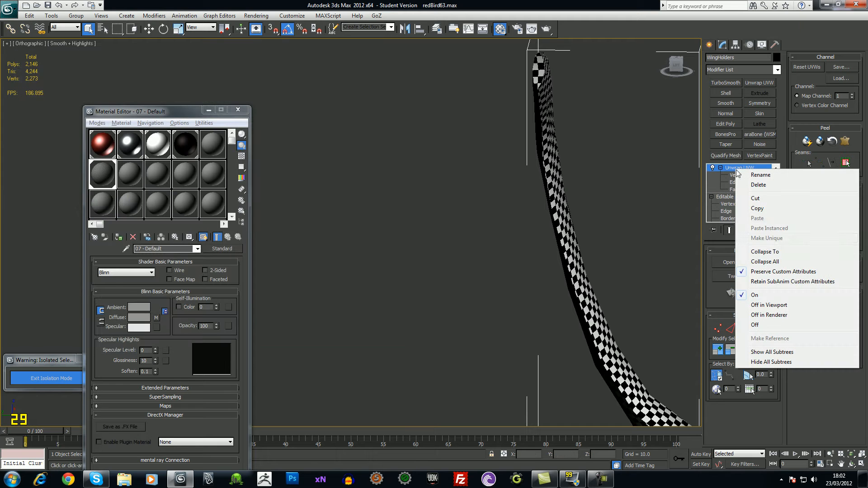
pyautogui.click(771, 251)
pyautogui.click(478, 281)
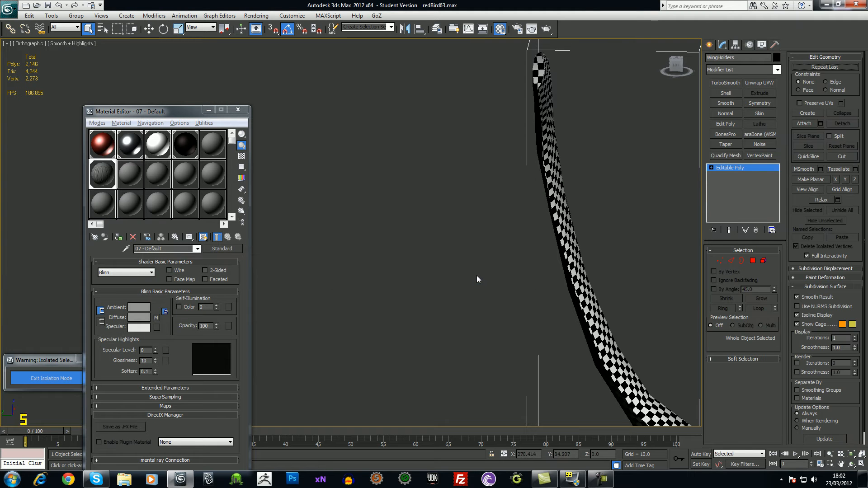
# Add a Symmetry modifier to mirror the wing holder into two arms
pyautogui.moveTo(661, 245); pyautogui.dragTo(640, 262, button='middle')
pyautogui.press('1')
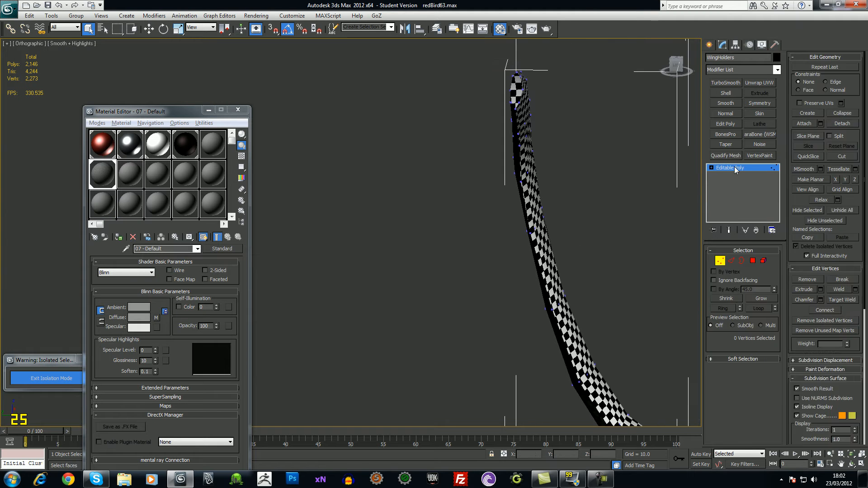
pyautogui.moveTo(651, 198); pyautogui.dragTo(515, 182, button='middle')
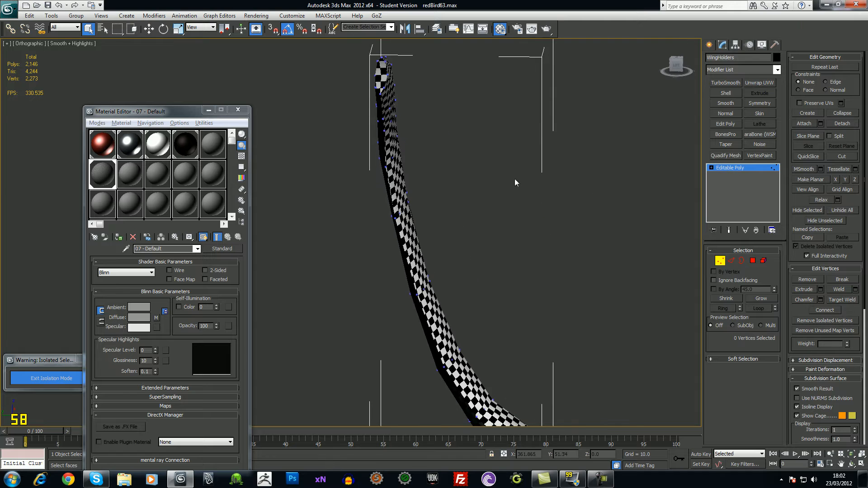
pyautogui.click(711, 168)
pyautogui.click(715, 175)
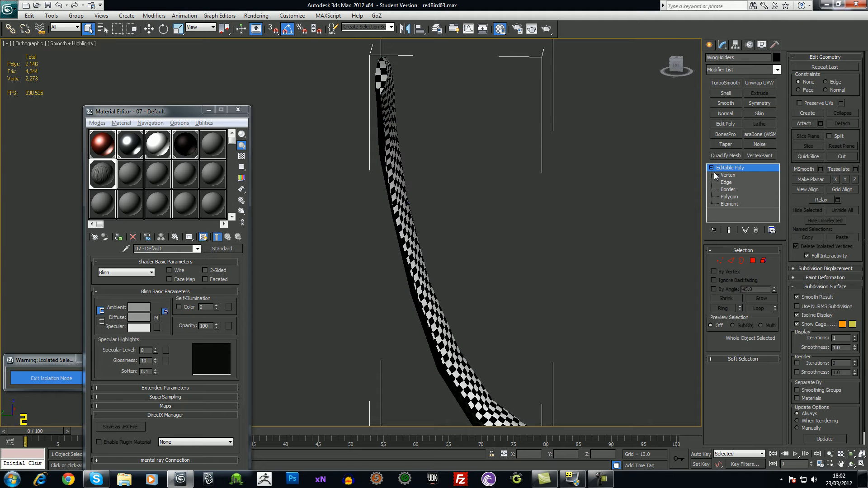
pyautogui.click(761, 103)
pyautogui.moveTo(556, 248); pyautogui.dragTo(490, 180, button='middle')
pyautogui.scroll(-9, 490, 180)
pyautogui.scroll(6, 490, 180)
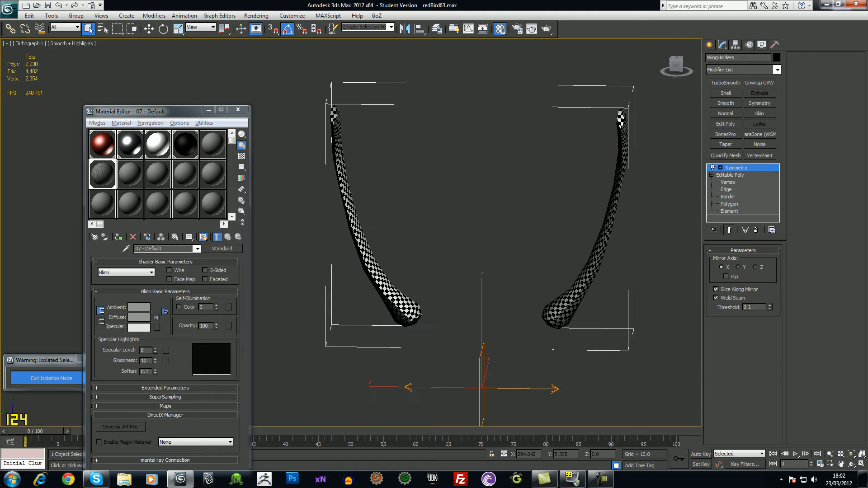
# Collapse the stack to Symmetry, confirm, and add a new Unwrap UVW modifier
pyautogui.click(720, 167)
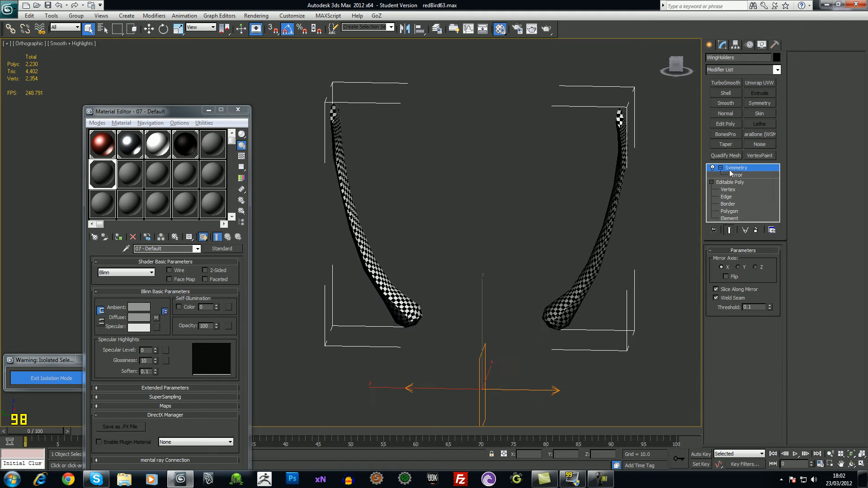
pyautogui.rightClick(729, 170)
pyautogui.click(756, 252)
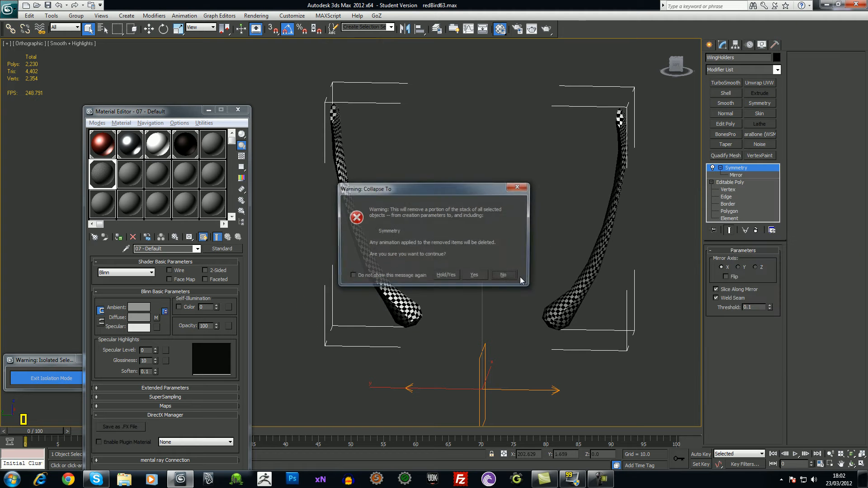
pyautogui.click(479, 277)
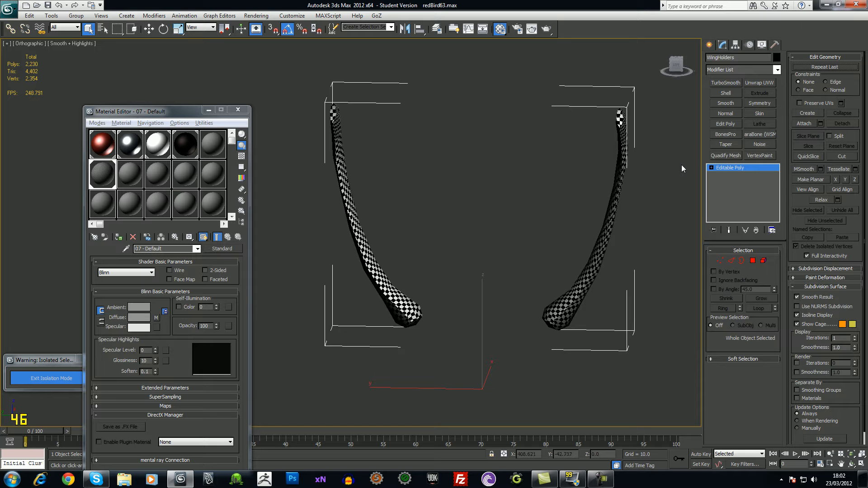
pyautogui.click(758, 83)
# Open the UV editor and, using Select Element in face mode, move the overlapping shell below
pyautogui.click(748, 263)
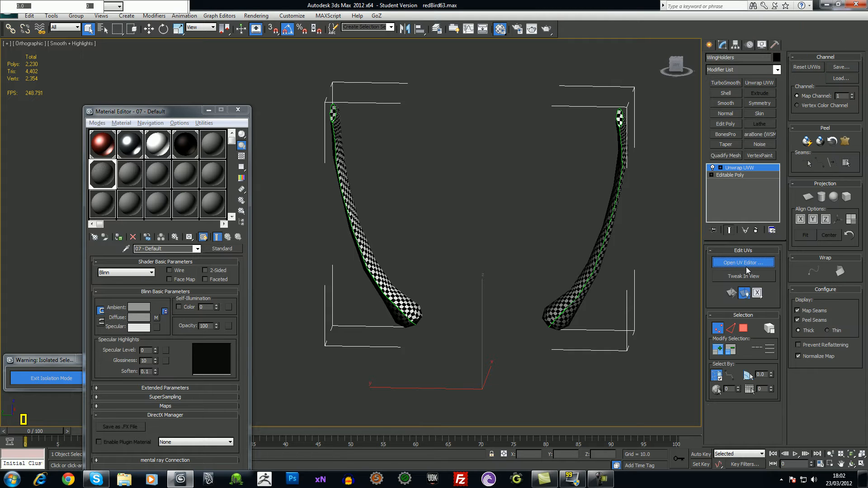
pyautogui.keyDown('ctrl'); pyautogui.keyDown('alt'); pyautogui.moveTo(136, 219); pyautogui.dragTo(140, 285, button='middle'); pyautogui.keyUp('alt'); pyautogui.keyUp('ctrl')
pyautogui.moveTo(93, 210); pyautogui.dragTo(163, 195, button='middle')
pyautogui.click(37, 335)
pyautogui.click(53, 333)
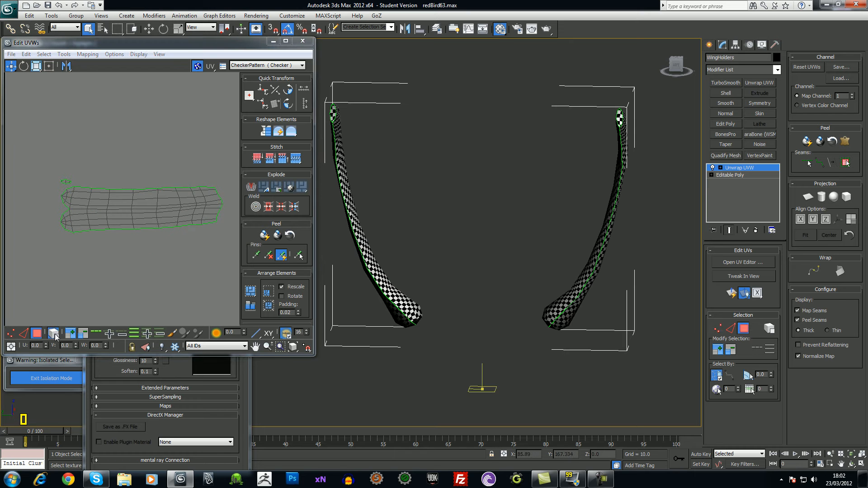
pyautogui.click(108, 224)
pyautogui.moveTo(126, 225); pyautogui.dragTo(126, 278)
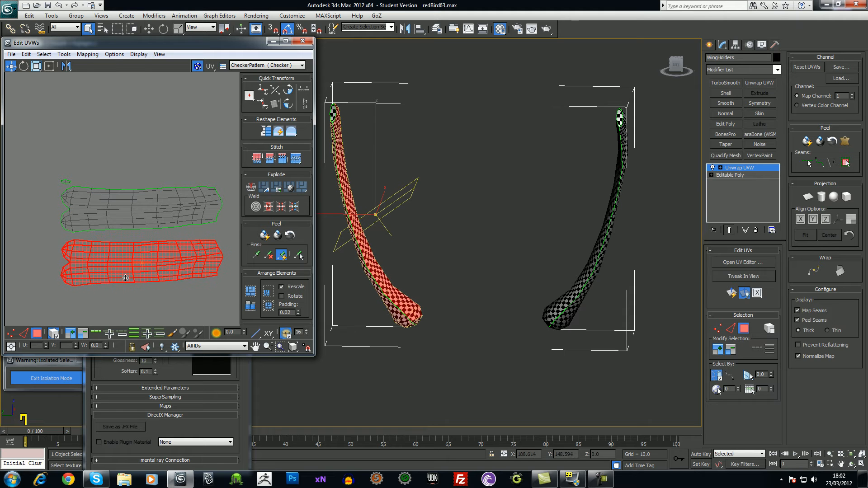
# Move the small stray piece down between the shells and select the lower shell
pyautogui.click(66, 182)
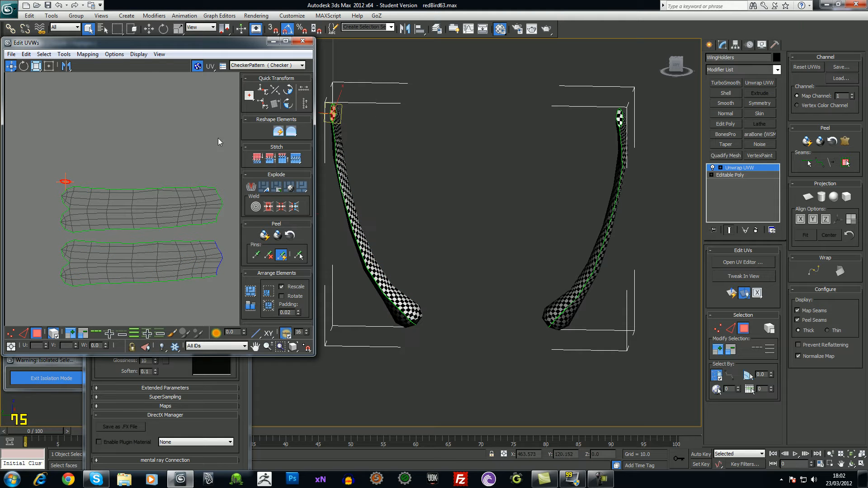
pyautogui.moveTo(67, 182); pyautogui.dragTo(61, 236)
pyautogui.keyDown('alt'); pyautogui.moveTo(557, 243); pyautogui.dragTo(678, 246, button='middle'); pyautogui.keyUp('alt')
pyautogui.scroll(3, 489, 259)
pyautogui.scroll(-3, 343, 235)
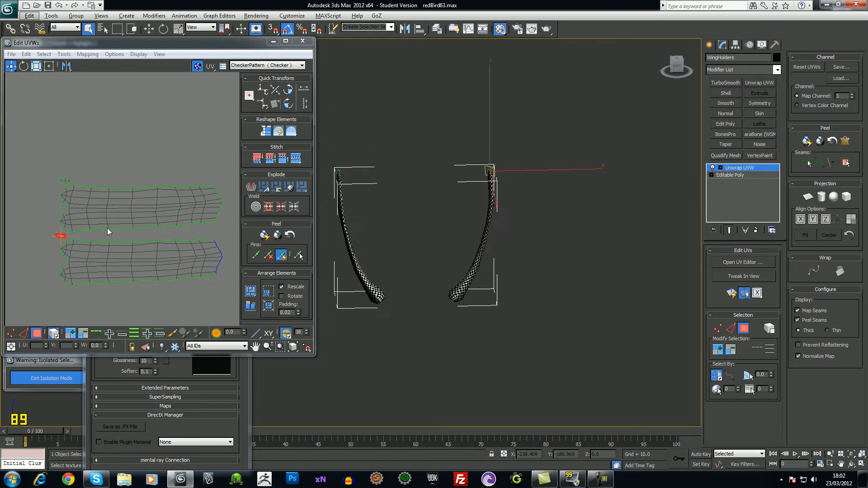
pyautogui.moveTo(50, 235); pyautogui.dragTo(230, 294)
# Rotate one shell 90° and the other 180° so both stand upright with rounded ends on top
pyautogui.click(289, 104)
pyautogui.moveTo(154, 255); pyautogui.dragTo(172, 156)
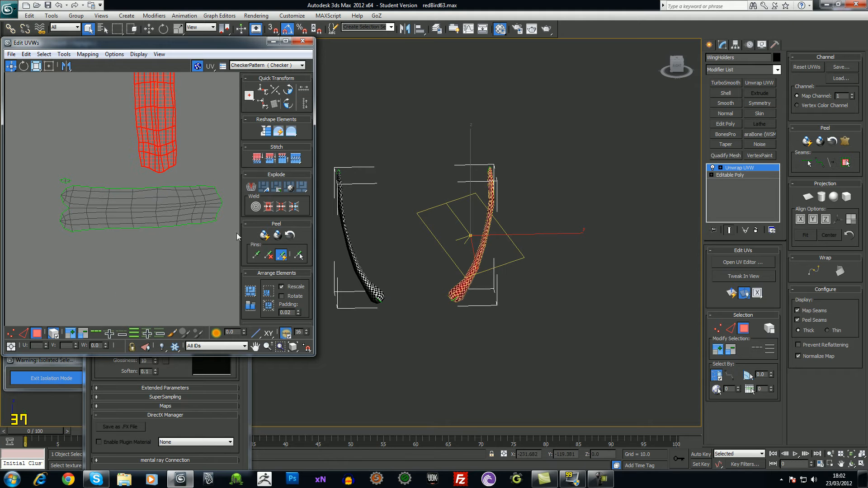
pyautogui.moveTo(241, 245); pyautogui.dragTo(241, 244)
pyautogui.click(289, 91)
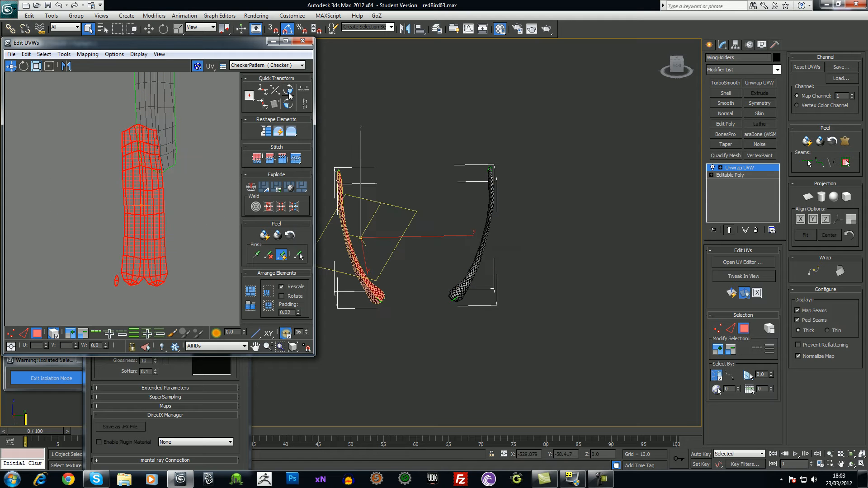
pyautogui.click(288, 91)
pyautogui.click(288, 92)
pyautogui.moveTo(191, 218); pyautogui.dragTo(189, 301, button='middle')
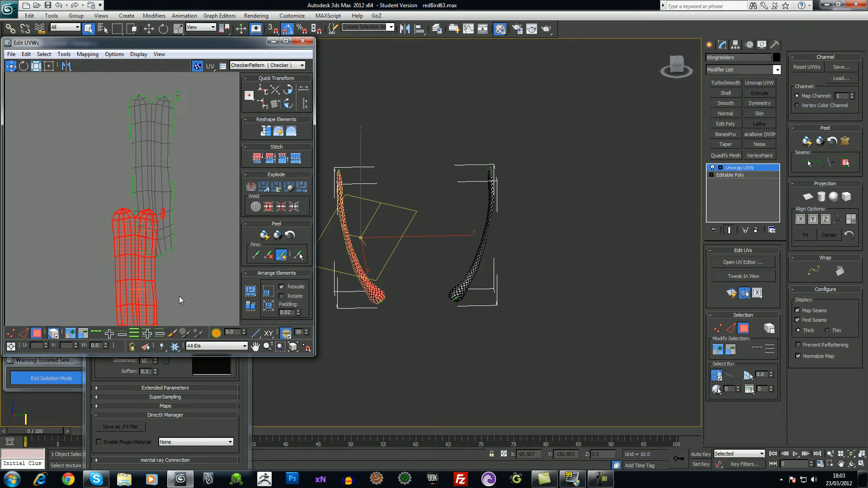
pyautogui.moveTo(149, 291); pyautogui.dragTo(109, 175)
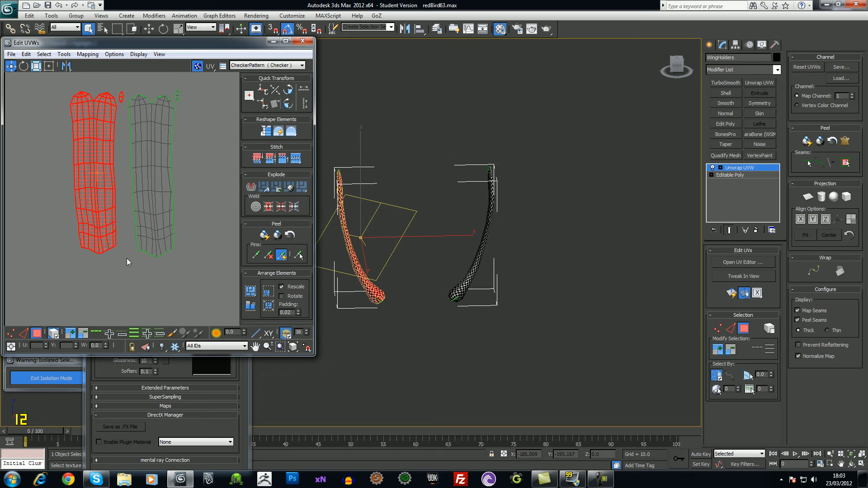
# Lay the left shell over the other to compare, then move it back beside it
pyautogui.click(125, 243)
pyautogui.moveTo(132, 258)
pyautogui.mouseDown(button='middle')
pyautogui.moveTo(133, 281)
pyautogui.moveTo(137, 266)
pyautogui.mouseUp(button='middle')
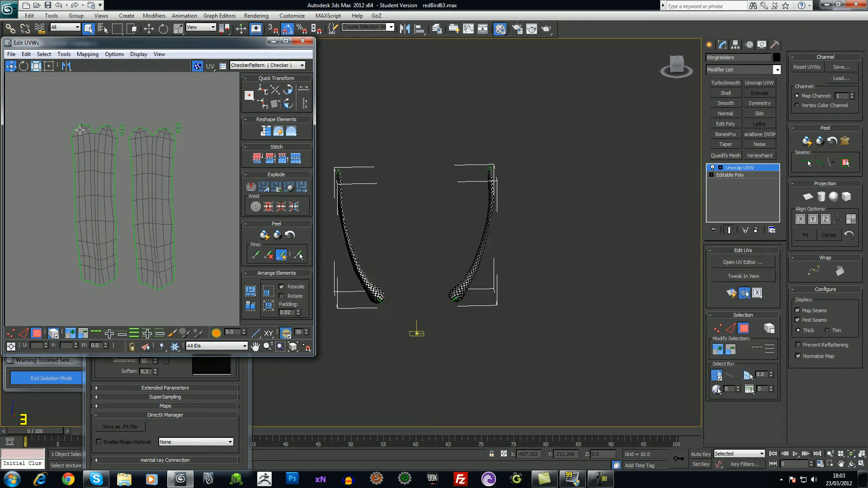
pyautogui.click(89, 164)
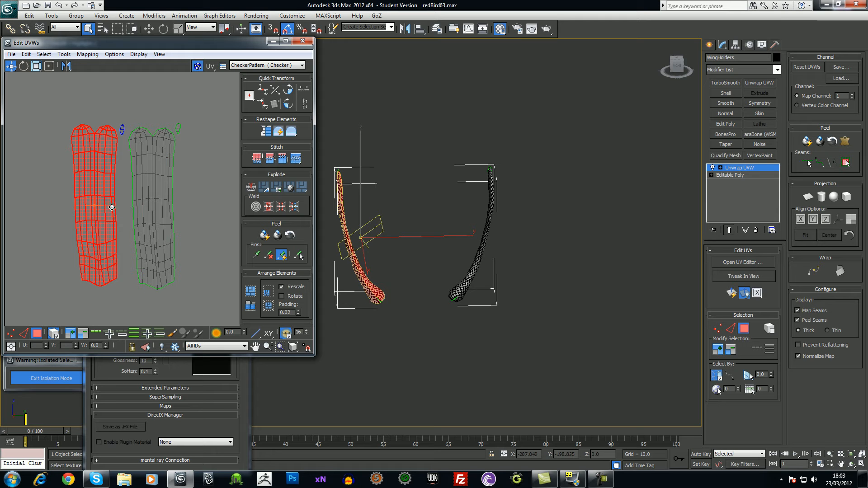
pyautogui.moveTo(107, 184); pyautogui.dragTo(162, 187)
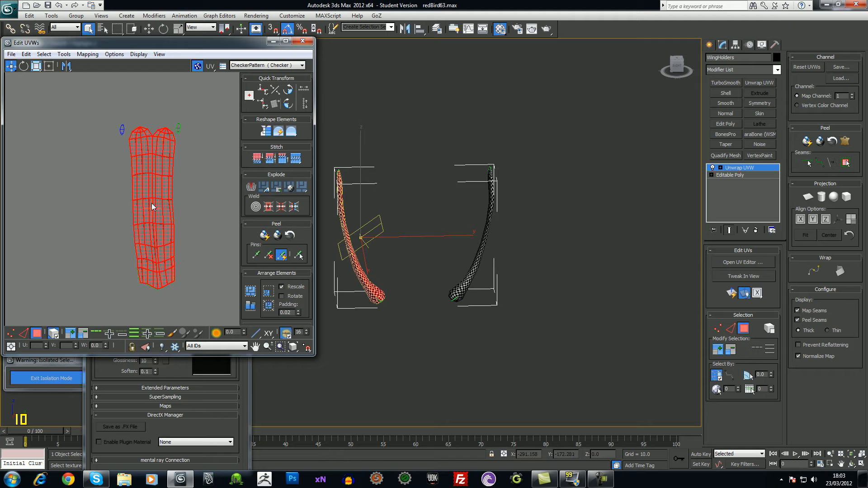
pyautogui.moveTo(157, 183); pyautogui.dragTo(79, 197)
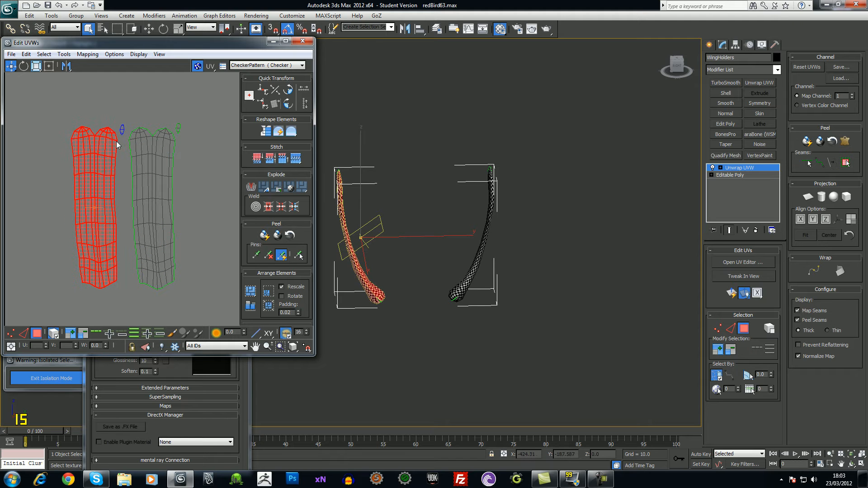
pyautogui.click(202, 196)
pyautogui.click(105, 225)
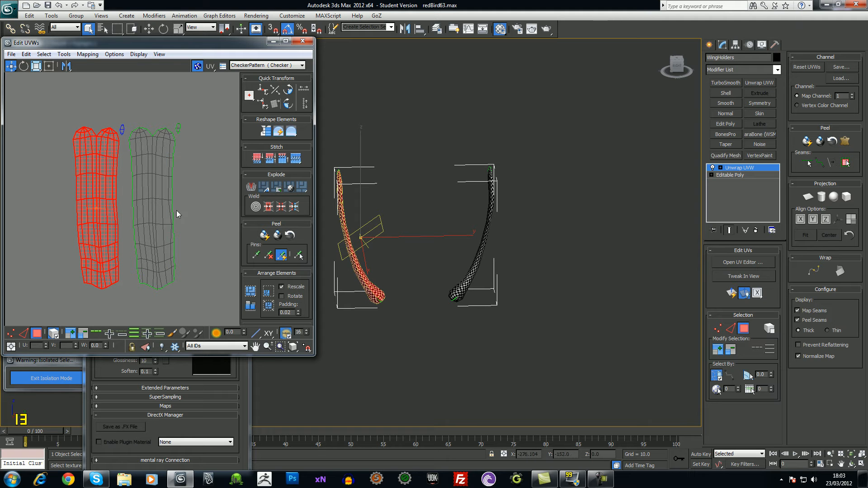
# Deselect the small stray element and close the Edit UVWs window
pyautogui.click(123, 129)
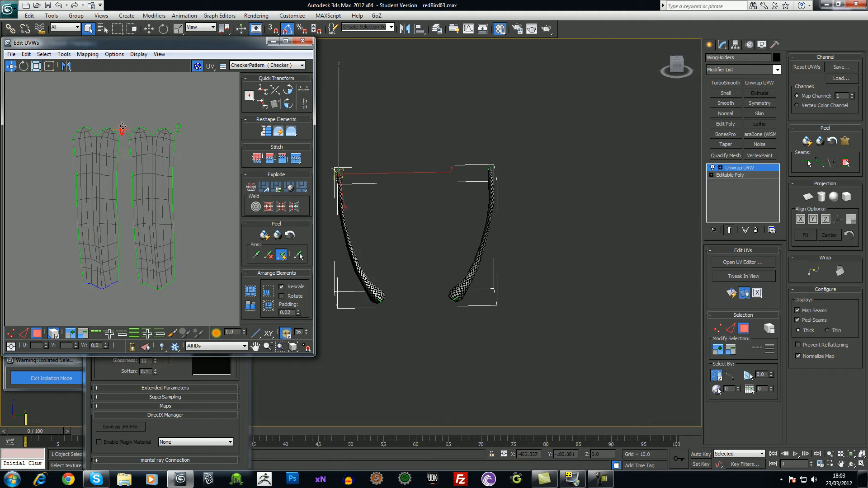
pyautogui.click(213, 225)
pyautogui.scroll(-5, 188, 216)
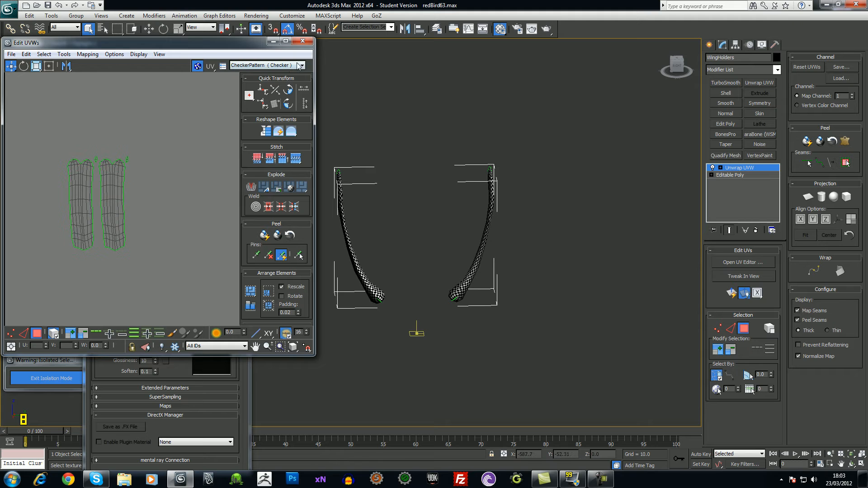
pyautogui.click(304, 41)
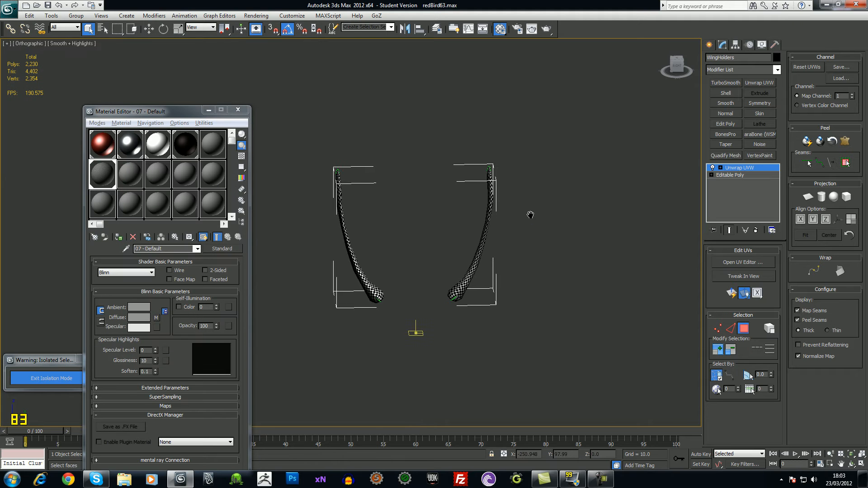
# Collapse the stack to Unwrap UVW, confirm with Yes, and exit isolation mode
pyautogui.click(720, 168)
pyautogui.click(736, 170)
pyautogui.rightClick(736, 170)
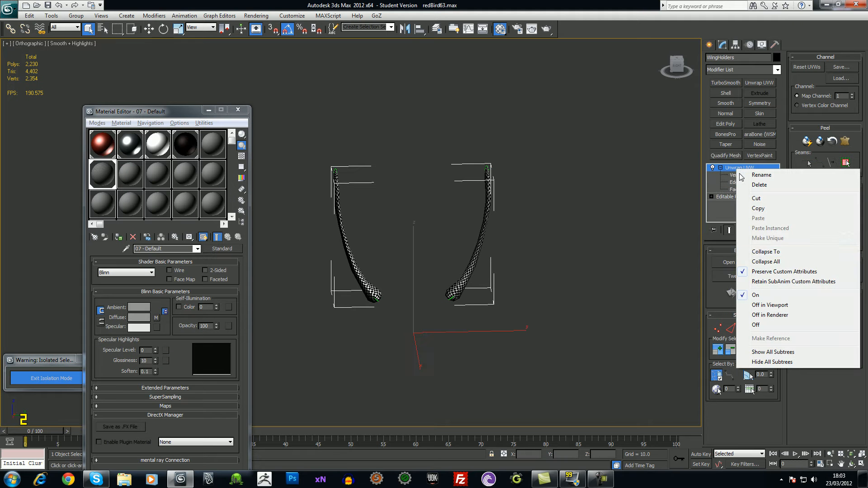
pyautogui.click(764, 252)
pyautogui.click(473, 274)
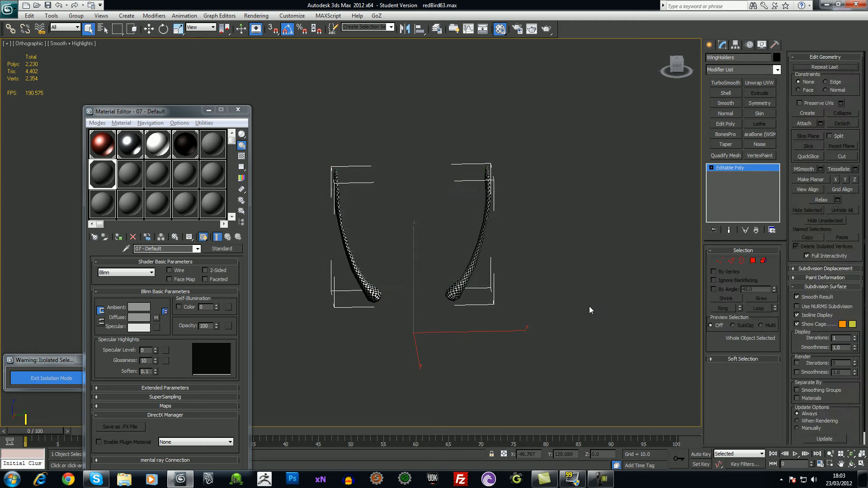
pyautogui.click(588, 303)
pyautogui.click(45, 378)
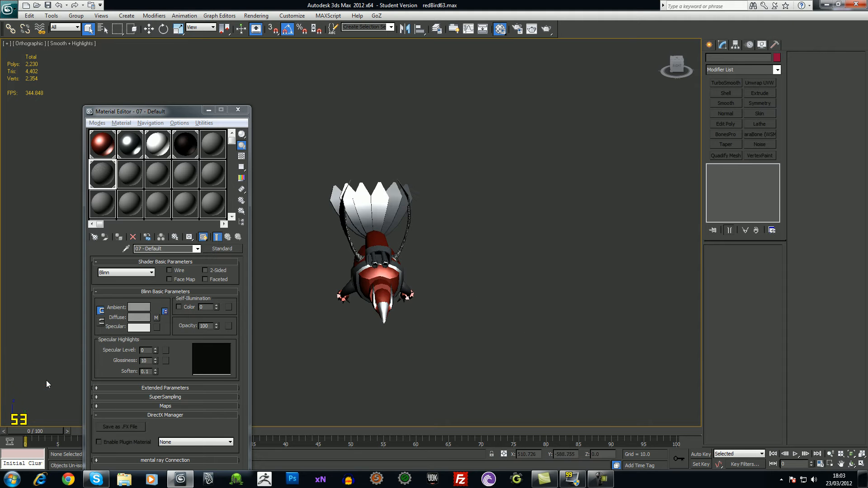
# Isolate the RedBird body with Alt+Q and switch to Polygon level
pyautogui.keyDown('alt'); pyautogui.moveTo(498, 316); pyautogui.dragTo(612, 264, button='middle'); pyautogui.keyUp('alt')
pyautogui.scroll(4, 585, 303)
pyautogui.click(521, 306)
pyautogui.hotkey('alt', 'q')
pyautogui.scroll(-4, 612, 264)
pyautogui.keyDown('alt'); pyautogui.moveTo(402, 235); pyautogui.dragTo(508, 269, button='middle'); pyautogui.keyUp('alt')
pyautogui.scroll(5, 443, 262)
pyautogui.press('4')
# Select ten polygons around the hole, extending toward the nose and above the hole
pyautogui.click(510, 270)
pyautogui.keyDown('ctrl'); pyautogui.click(530, 259); pyautogui.keyUp('ctrl')
pyautogui.keyDown('ctrl'); pyautogui.click(526, 233); pyautogui.keyUp('ctrl')
pyautogui.keyDown('ctrl'); pyautogui.click(549, 231); pyautogui.keyUp('ctrl')
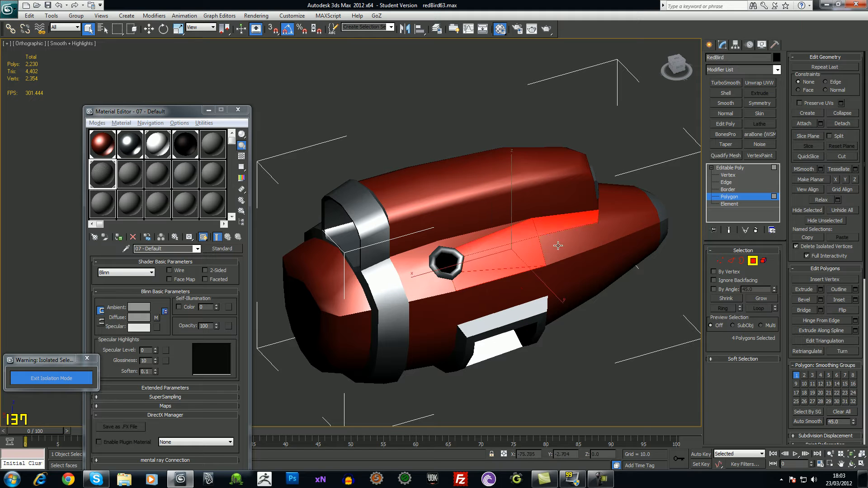
pyautogui.keyDown('ctrl'); pyautogui.click(558, 247); pyautogui.keyUp('ctrl')
pyautogui.keyDown('ctrl'); pyautogui.click(611, 228); pyautogui.keyUp('ctrl')
pyautogui.keyDown('ctrl'); pyautogui.click(609, 212); pyautogui.keyUp('ctrl')
pyautogui.keyDown('ctrl'); pyautogui.click(610, 201); pyautogui.keyUp('ctrl')
pyautogui.keyDown('ctrl'); pyautogui.click(612, 191); pyautogui.keyUp('ctrl')
pyautogui.keyDown('ctrl'); pyautogui.click(470, 238); pyautogui.keyUp('ctrl')
pyautogui.moveTo(791, 413); pyautogui.dragTo(804, 284)
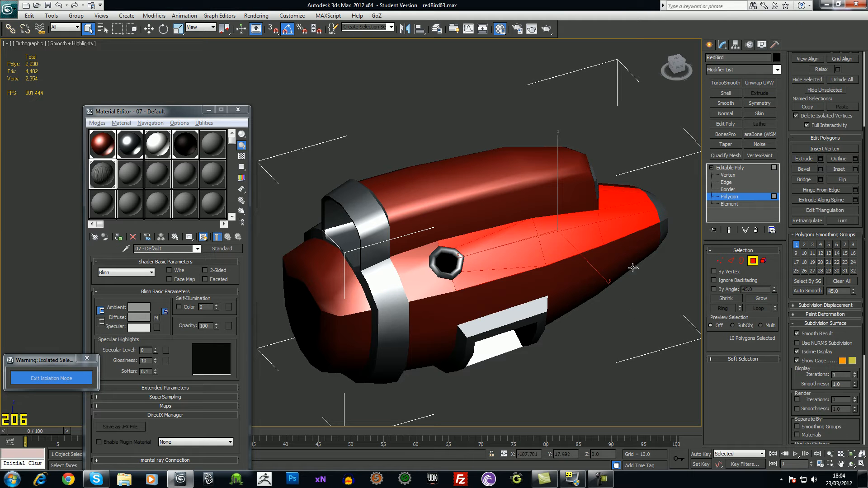
# Clear the polygons and select by smoothing group, orbiting to inspect the result
pyautogui.click(631, 351)
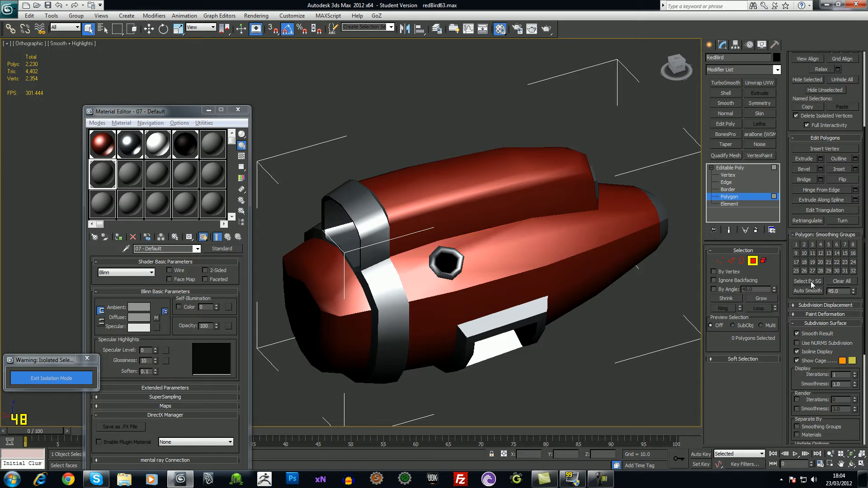
pyautogui.click(807, 281)
pyautogui.moveTo(425, 205); pyautogui.dragTo(383, 107)
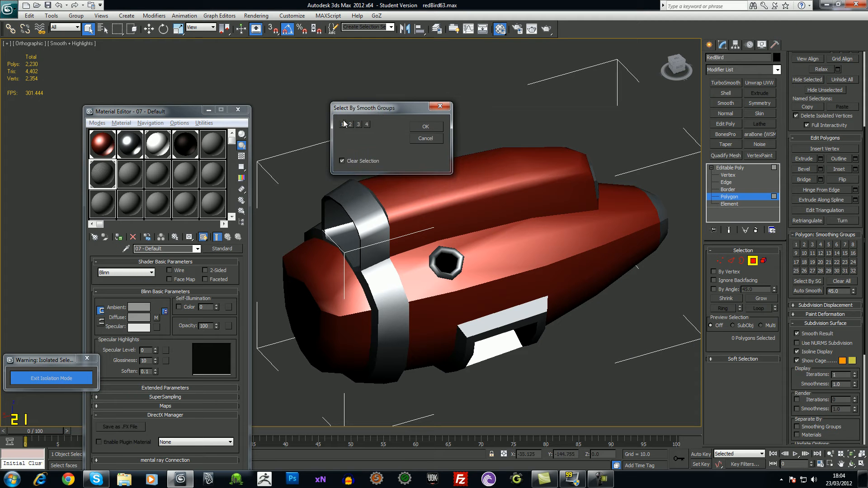
pyautogui.click(425, 127)
pyautogui.keyDown('alt'); pyautogui.moveTo(524, 275); pyautogui.dragTo(547, 258, button='middle'); pyautogui.keyUp('alt')
pyautogui.keyDown('alt'); pyautogui.moveTo(585, 258); pyautogui.dragTo(523, 266, button='middle'); pyautogui.keyUp('alt')
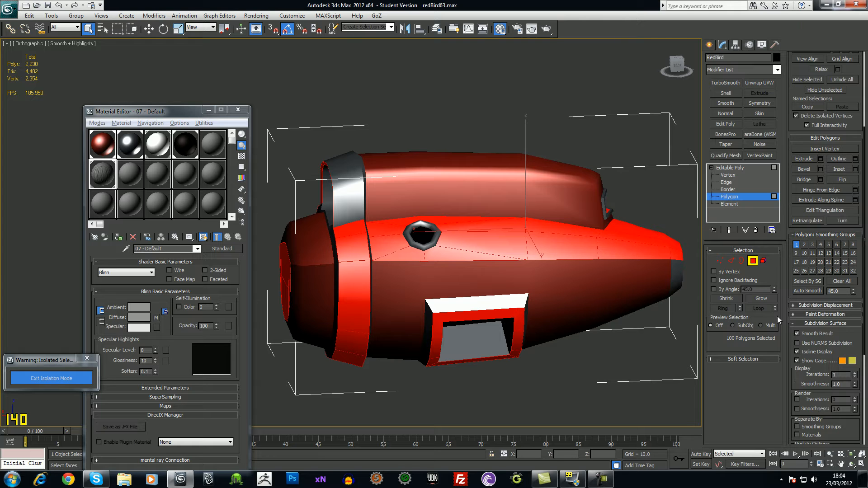
# Repeat the smoothing-group selection, inspect it, then clear it and return to object level
pyautogui.click(611, 378)
pyautogui.click(808, 281)
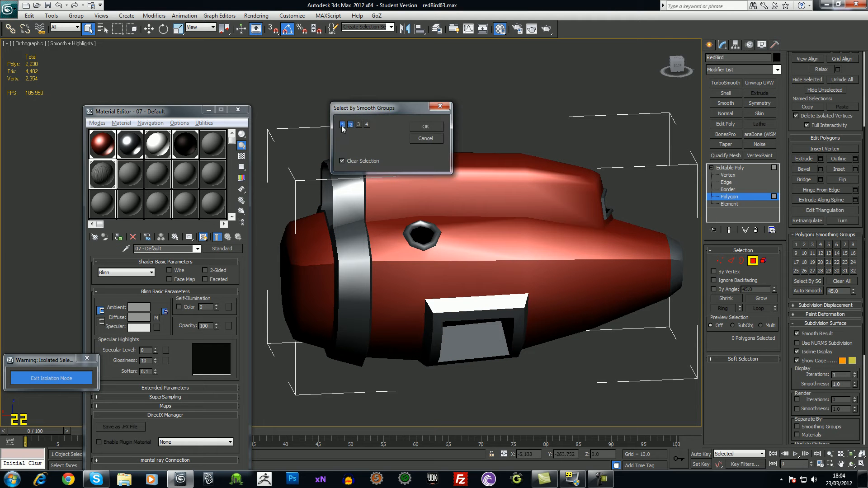
pyautogui.click(427, 127)
pyautogui.keyDown('alt'); pyautogui.moveTo(470, 203); pyautogui.dragTo(505, 229, button='middle'); pyautogui.keyUp('alt')
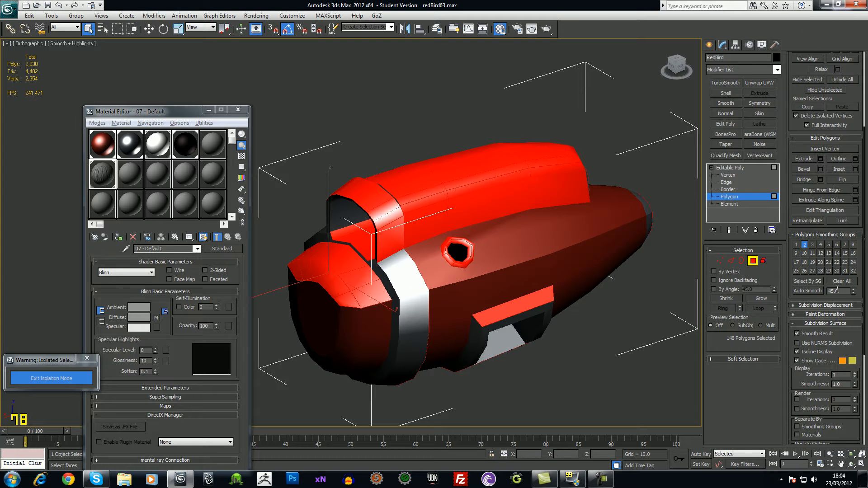
pyautogui.keyDown('alt'); pyautogui.moveTo(435, 245); pyautogui.dragTo(365, 216, button='middle'); pyautogui.keyUp('alt')
pyautogui.scroll(3, 608, 246)
pyautogui.keyDown('alt'); pyautogui.moveTo(413, 265); pyautogui.dragTo(473, 249, button='middle'); pyautogui.keyUp('alt')
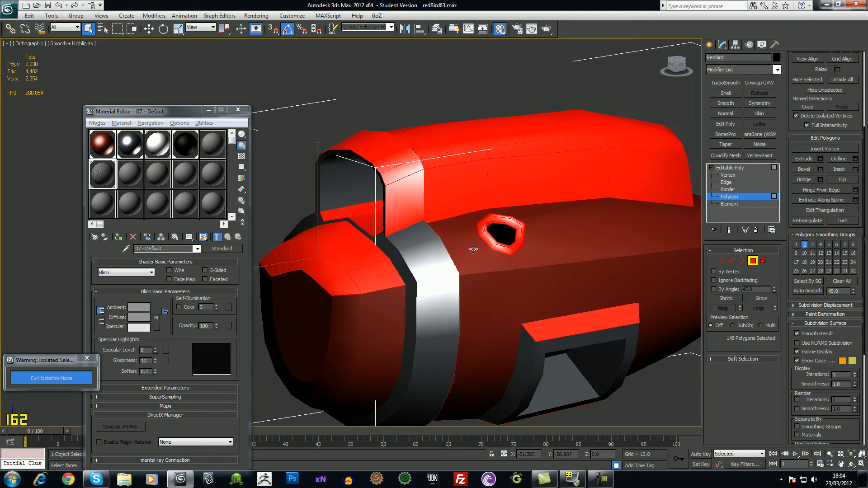
pyautogui.click(691, 364)
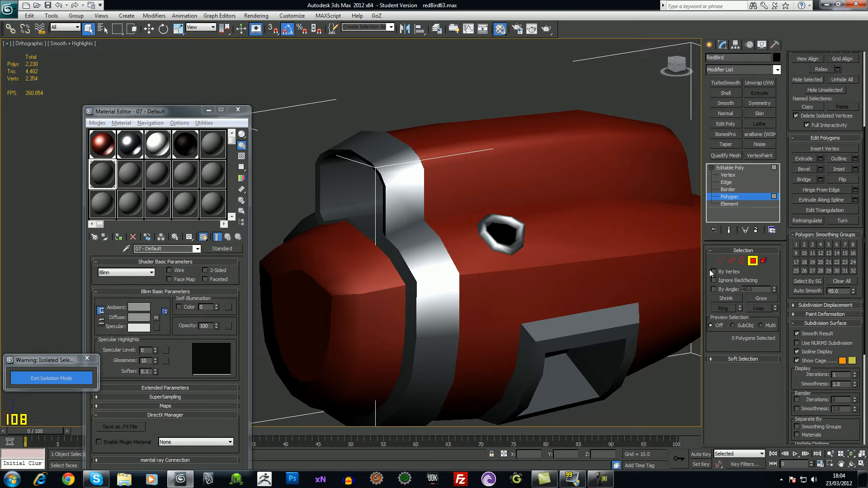
pyautogui.scroll(-5, 466, 244)
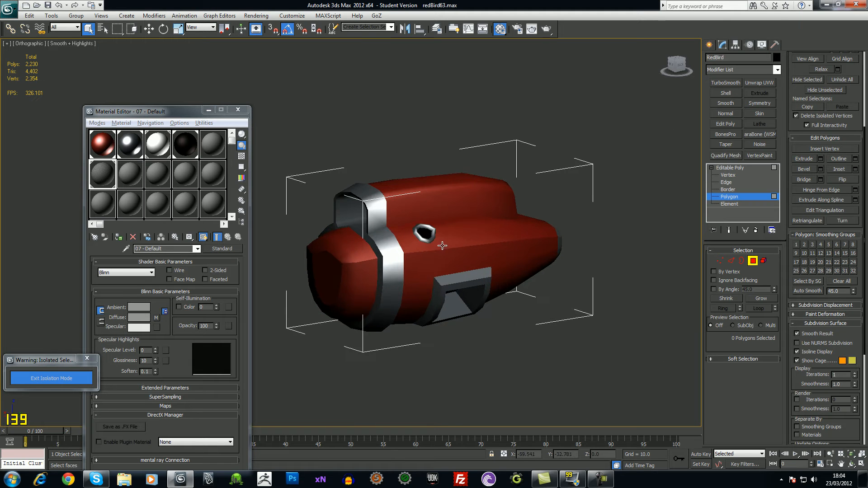
pyautogui.click(730, 167)
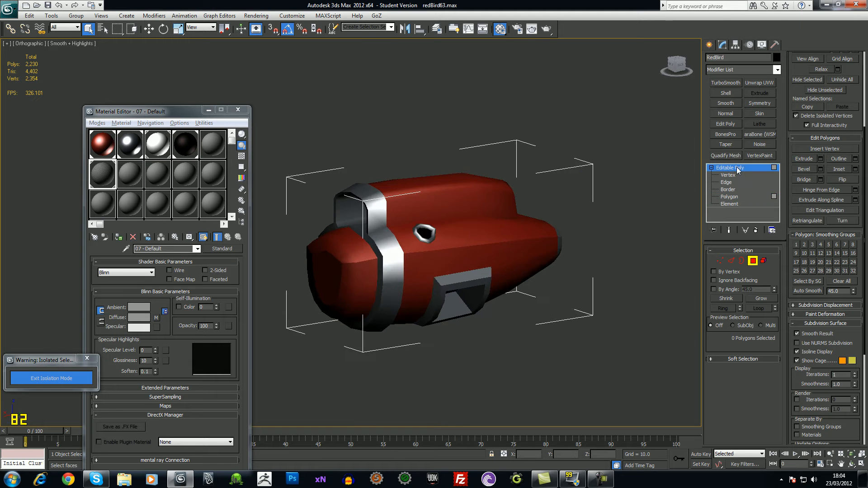
# Add TurboSmooth with Separate by Smoothing Groups and 3 iterations, then enter Edge level
pyautogui.click(728, 81)
pyautogui.scroll(5, 466, 271)
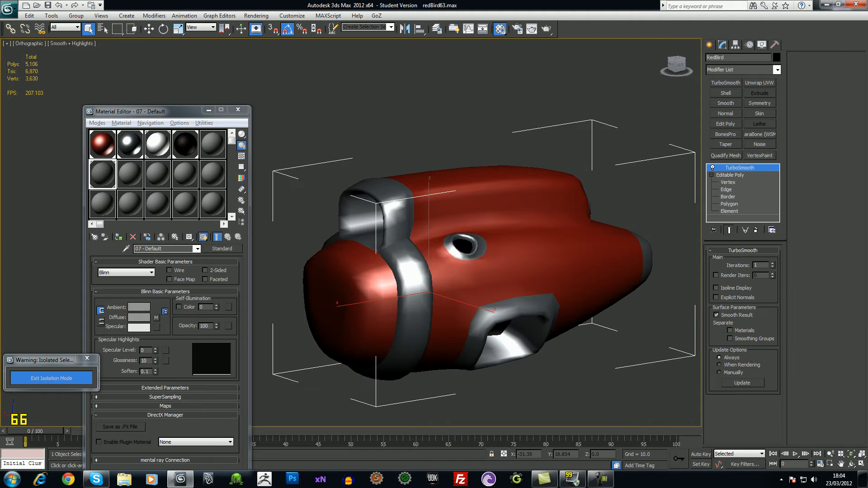
pyautogui.click(729, 339)
pyautogui.keyDown('alt'); pyautogui.moveTo(514, 308); pyautogui.dragTo(520, 312, button='middle'); pyautogui.keyUp('alt')
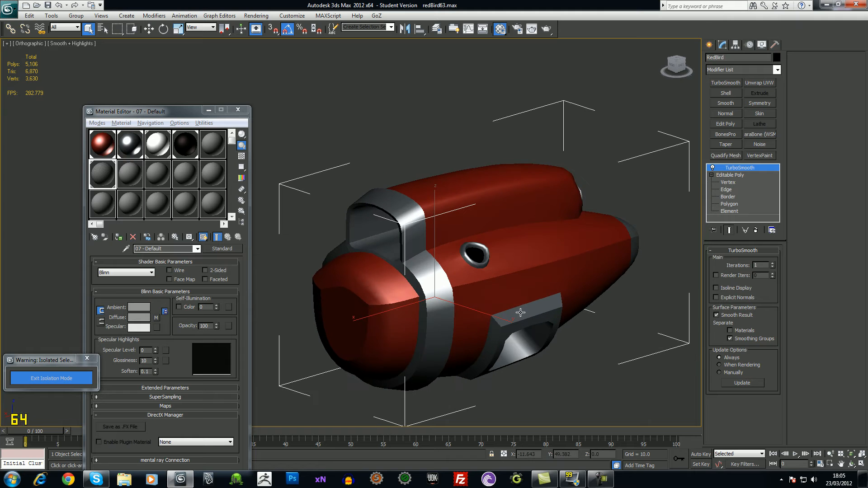
pyautogui.click(772, 264)
pyautogui.click(773, 264)
pyautogui.keyDown('alt'); pyautogui.moveTo(691, 283); pyautogui.dragTo(371, 330, button='middle'); pyautogui.keyUp('alt')
pyautogui.scroll(3, 390, 330)
pyautogui.keyDown('alt'); pyautogui.moveTo(409, 307); pyautogui.dragTo(476, 296, button='middle'); pyautogui.keyUp('alt')
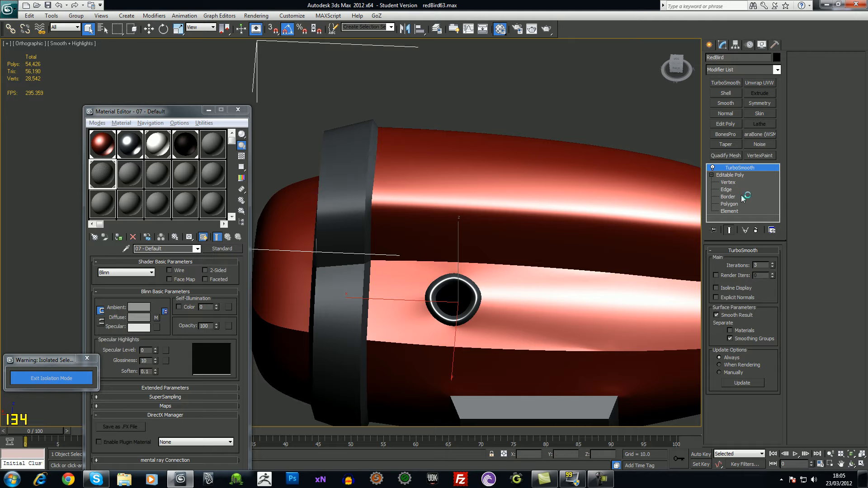
pyautogui.click(728, 189)
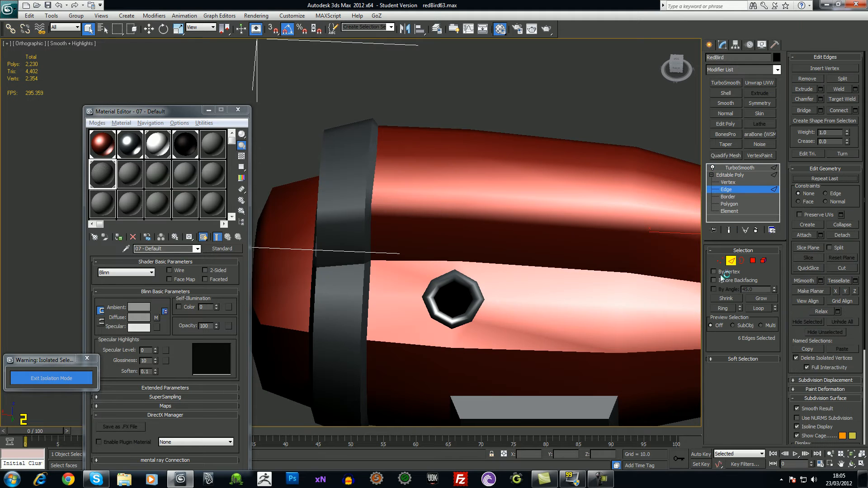
# With Show End Result on, move vertices beside the port in Screen coordinates
pyautogui.click(729, 230)
pyautogui.click(719, 261)
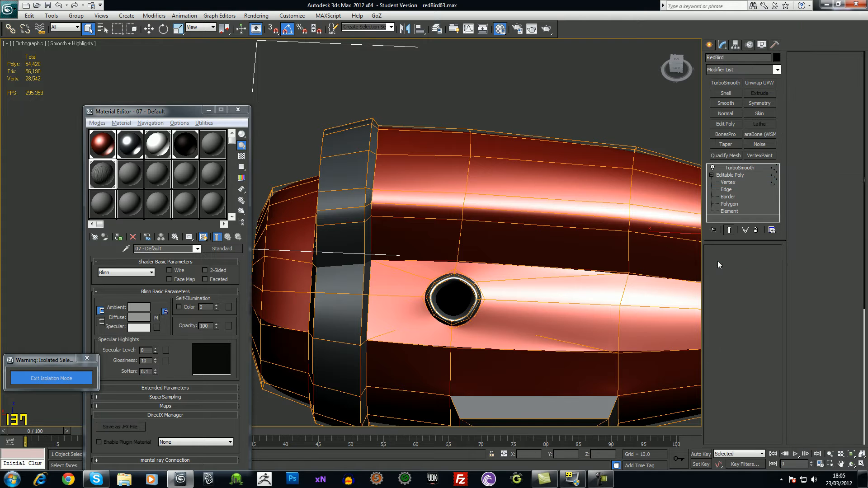
pyautogui.moveTo(492, 294); pyautogui.dragTo(464, 308)
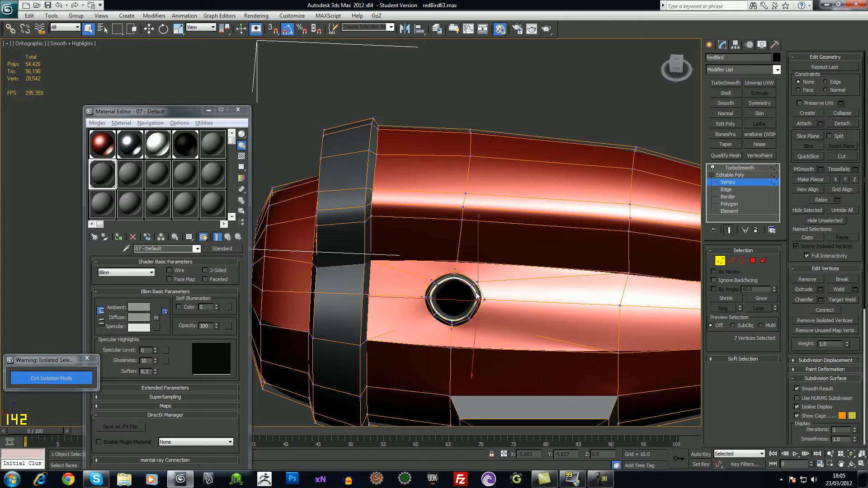
pyautogui.press('w')
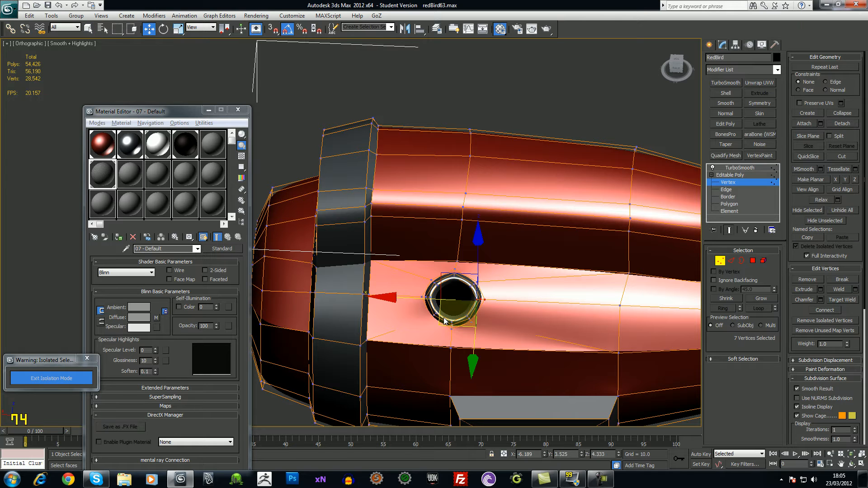
pyautogui.click(209, 27)
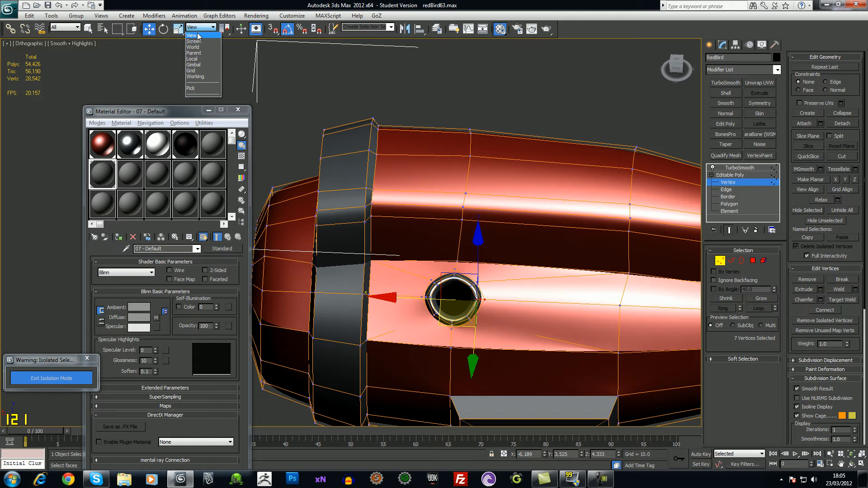
pyautogui.click(197, 42)
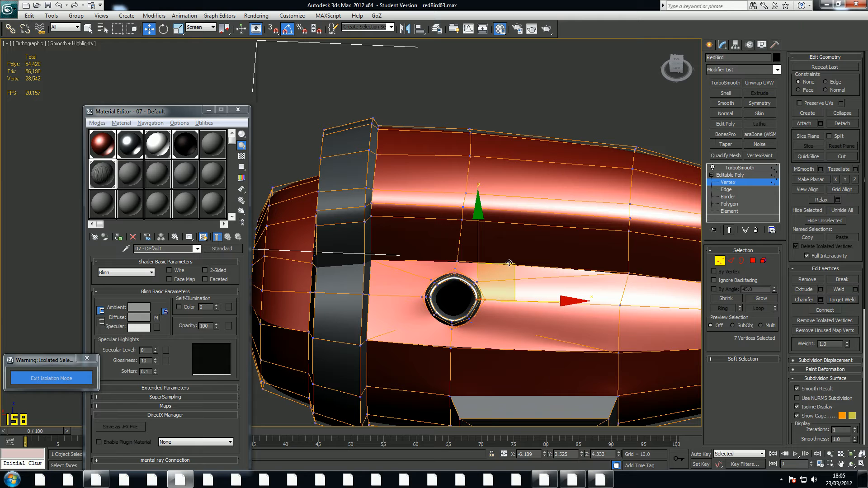
pyautogui.moveTo(513, 267); pyautogui.dragTo(508, 292)
# Nudge the vertices on the port's left edge and around the ring, then deselect
pyautogui.moveTo(413, 292); pyautogui.dragTo(433, 308)
pyautogui.moveTo(462, 271); pyautogui.dragTo(463, 272)
pyautogui.keyDown('alt'); pyautogui.moveTo(475, 299); pyautogui.dragTo(519, 240, button='middle'); pyautogui.keyUp('alt')
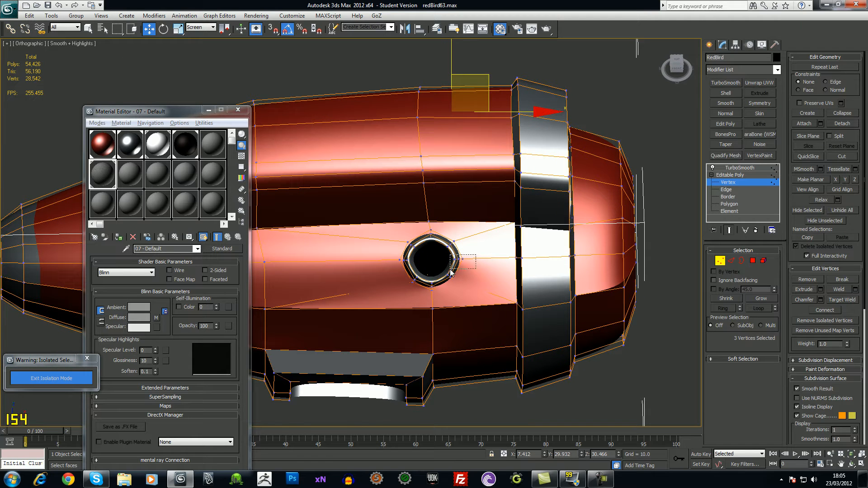
pyautogui.moveTo(452, 271); pyautogui.dragTo(454, 273)
pyautogui.moveTo(492, 237); pyautogui.dragTo(491, 237)
pyautogui.keyDown('ctrl'); pyautogui.moveTo(406, 266); pyautogui.dragTo(408, 268); pyautogui.keyUp('ctrl')
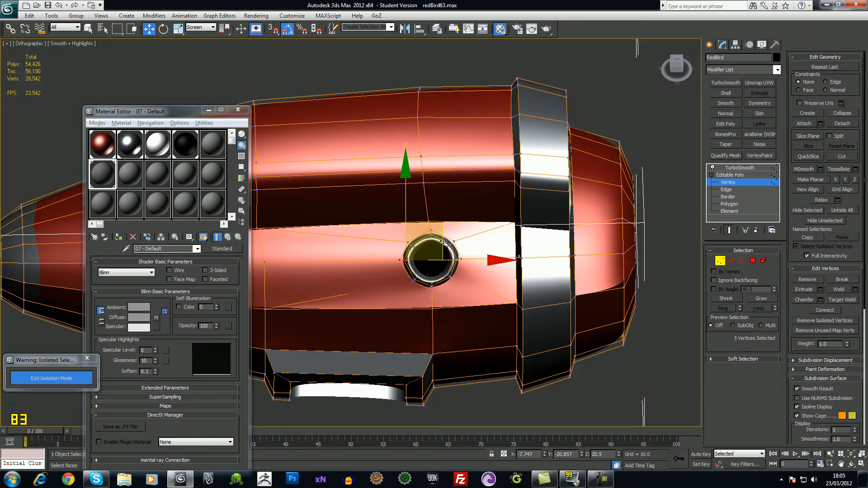
pyautogui.moveTo(444, 241); pyautogui.dragTo(447, 245)
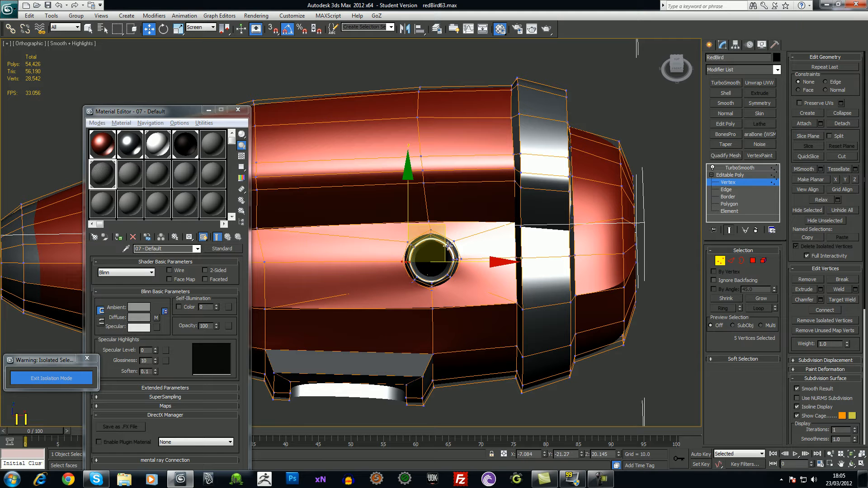
pyautogui.keyDown('alt'); pyautogui.moveTo(451, 273); pyautogui.dragTo(387, 242, button='middle'); pyautogui.keyUp('alt')
pyautogui.scroll(-3, 387, 242)
pyautogui.click(597, 283)
pyautogui.click(737, 168)
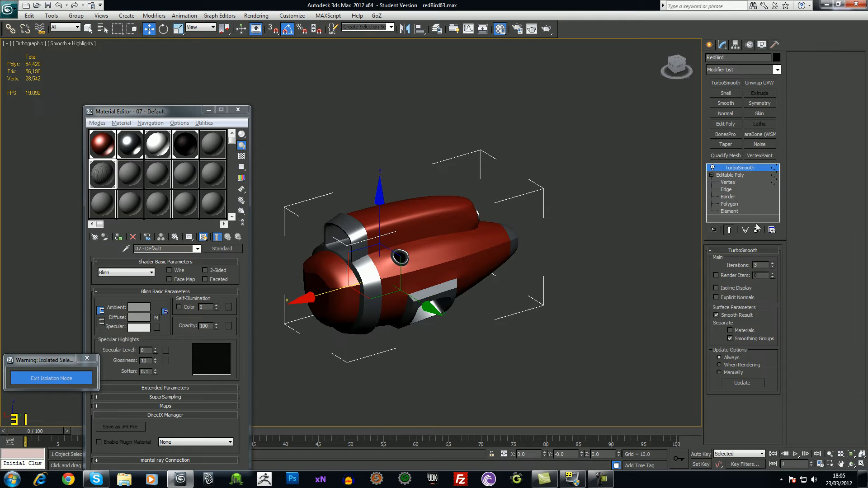
# Remove the TurboSmooth modifier and save the scene incrementally as redBird64.max
pyautogui.click(756, 230)
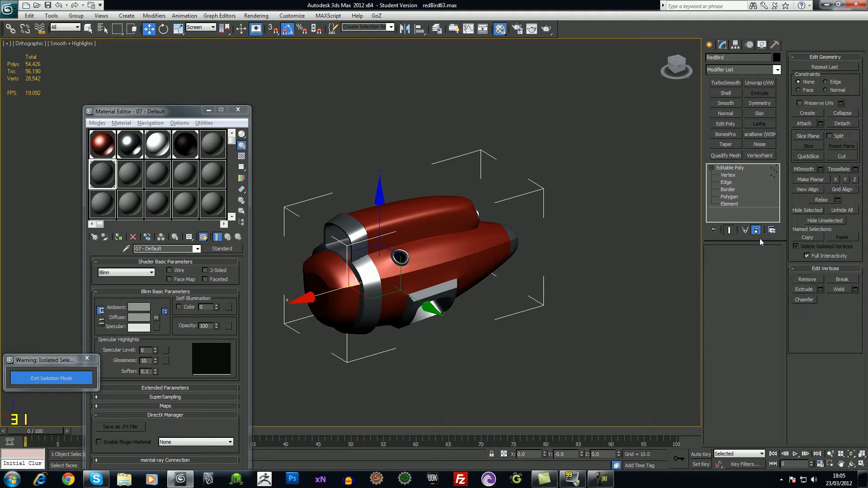
pyautogui.scroll(5, 464, 288)
pyautogui.keyDown('alt'); pyautogui.moveTo(464, 288); pyautogui.dragTo(463, 340, button='middle'); pyautogui.keyUp('alt')
pyautogui.hotkey('ctrl', 's')
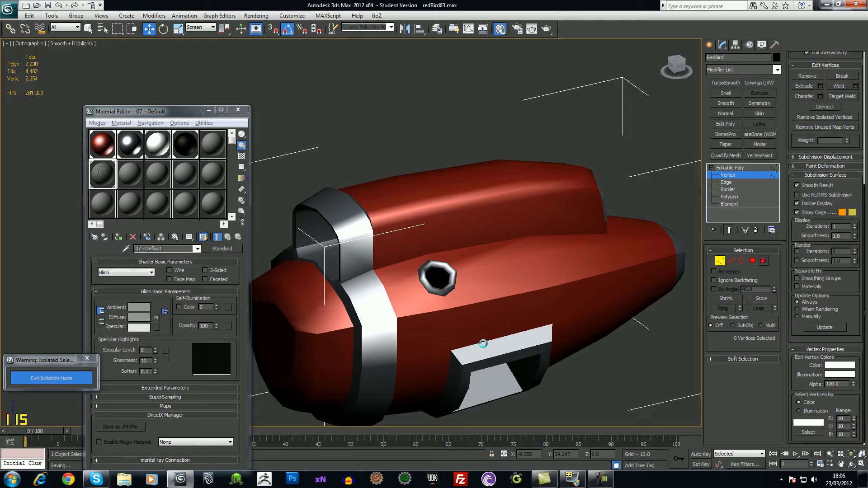
# Toggle edged faces with F4 to inspect the faceted mesh, then select Editable Poly
pyautogui.moveTo(494, 313); pyautogui.dragTo(482, 271, button='middle')
pyautogui.scroll(-3, 482, 257)
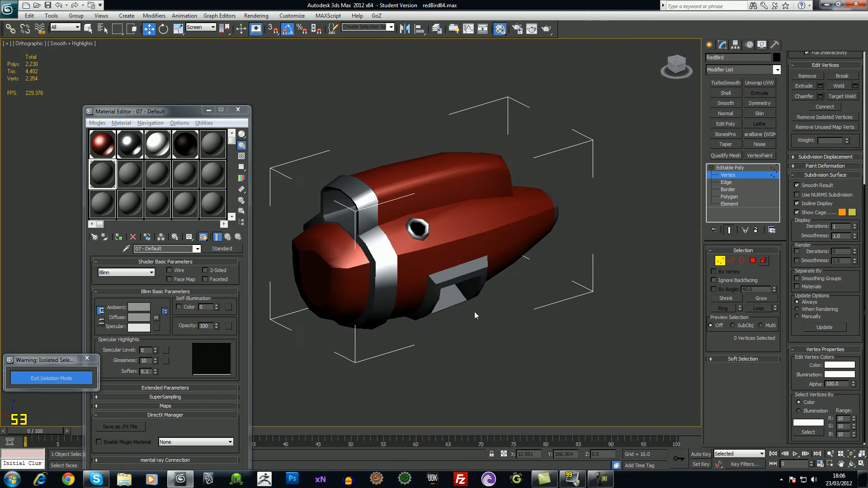
pyautogui.press('F3')
pyautogui.press('F3')
pyautogui.press('F4')
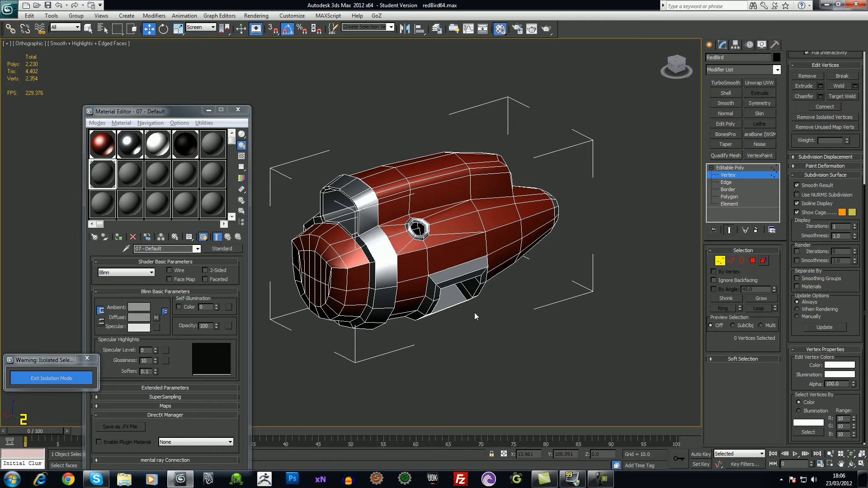
pyautogui.keyDown('alt'); pyautogui.moveTo(478, 322); pyautogui.dragTo(460, 353, button='middle'); pyautogui.keyUp('alt')
pyautogui.scroll(3, 472, 334)
pyautogui.press('F4')
pyautogui.press('F4')
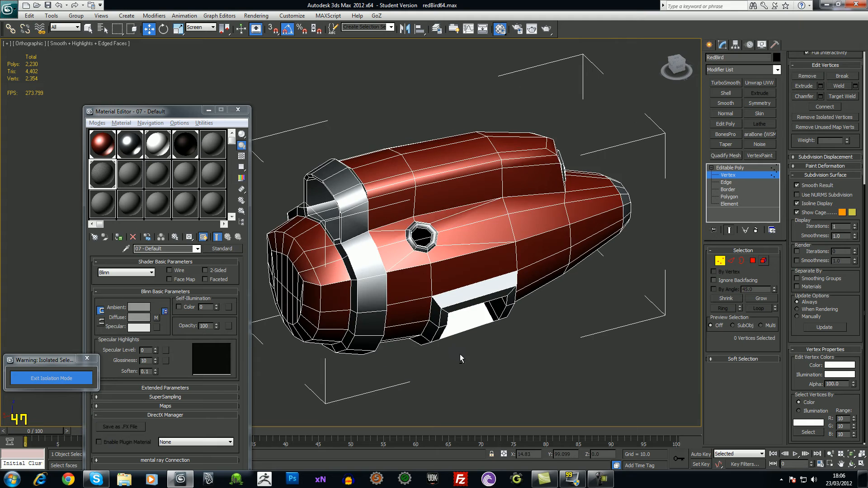
pyautogui.press('F4')
pyautogui.press('F4')
pyautogui.press('F4')
pyautogui.press('F4')
pyautogui.press('F4')
pyautogui.press('F4')
pyautogui.moveTo(481, 358)
pyautogui.keyDown('alt'); pyautogui.mouseDown(button='middle')
pyautogui.moveTo(459, 362)
pyautogui.moveTo(465, 344)
pyautogui.moveTo(484, 349)
pyautogui.mouseUp(button='middle'); pyautogui.keyUp('alt')
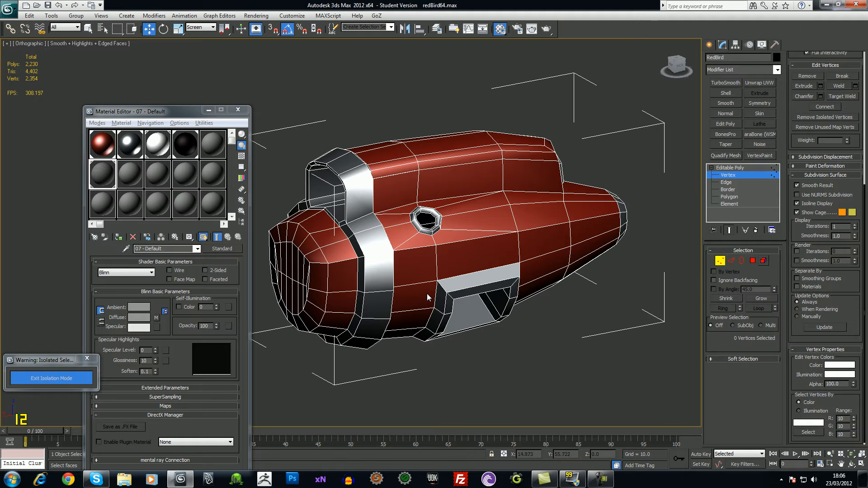
pyautogui.press('F4')
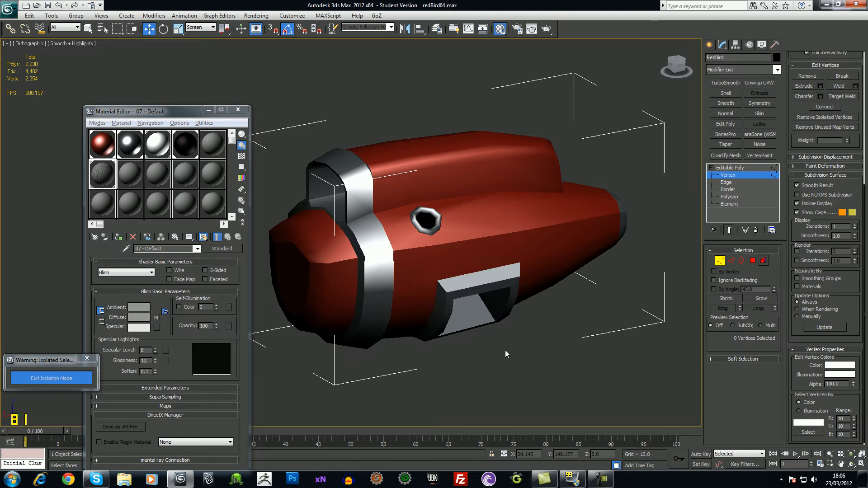
pyautogui.keyDown('alt'); pyautogui.moveTo(534, 402); pyautogui.dragTo(546, 365, button='middle'); pyautogui.keyUp('alt')
pyautogui.click(726, 168)
pyautogui.keyDown('alt'); pyautogui.moveTo(612, 249); pyautogui.dragTo(431, 208, button='middle'); pyautogui.keyUp('alt')
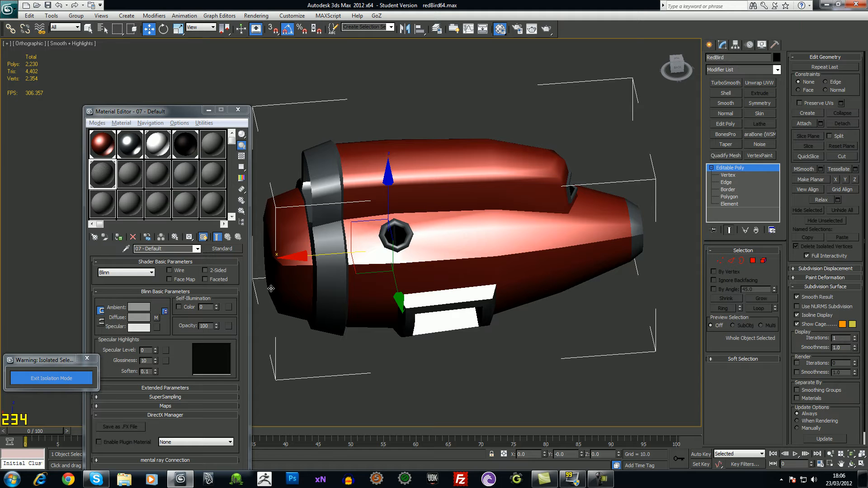
pyautogui.keyDown('alt'); pyautogui.moveTo(378, 174); pyautogui.dragTo(606, 245, button='middle'); pyautogui.keyUp('alt')
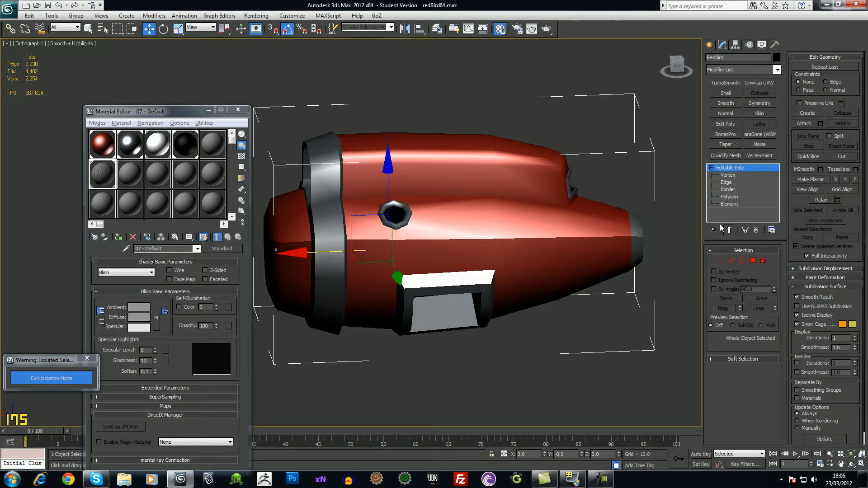
# Add an Unwrap UVW modifier to the body and switch to edge selection
pyautogui.click(759, 83)
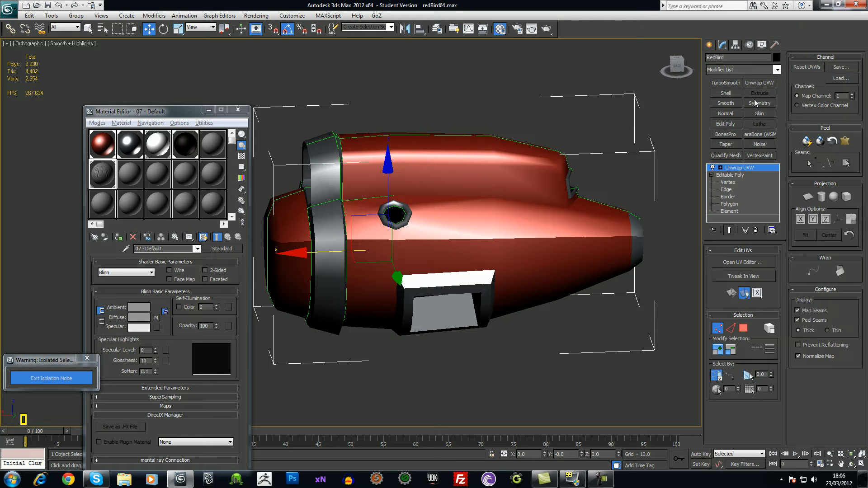
pyautogui.click(720, 168)
pyautogui.click(736, 189)
pyautogui.keyDown('alt'); pyautogui.moveTo(448, 245); pyautogui.dragTo(411, 186, button='middle'); pyautogui.keyUp('alt')
pyautogui.keyDown('alt'); pyautogui.moveTo(392, 238); pyautogui.dragTo(375, 262, button='middle'); pyautogui.keyUp('alt')
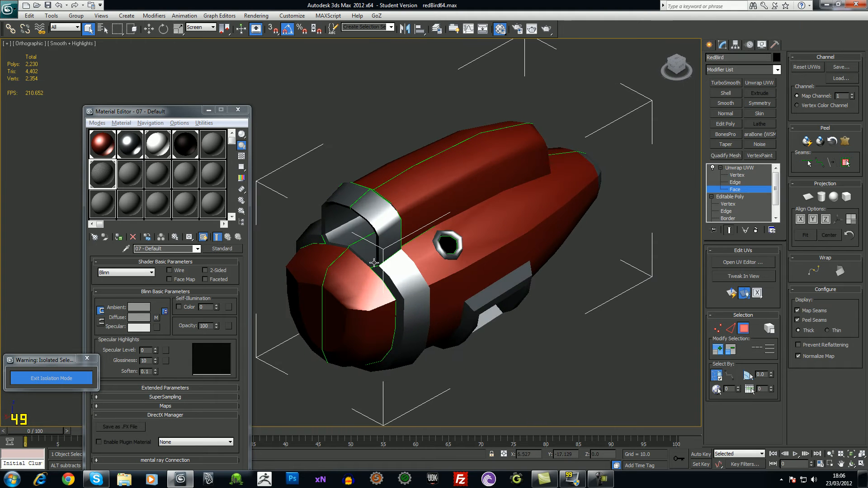
pyautogui.scroll(6, 380, 260)
pyautogui.scroll(-2, 387, 259)
pyautogui.moveTo(388, 275); pyautogui.dragTo(455, 216, button='middle')
pyautogui.press('2')
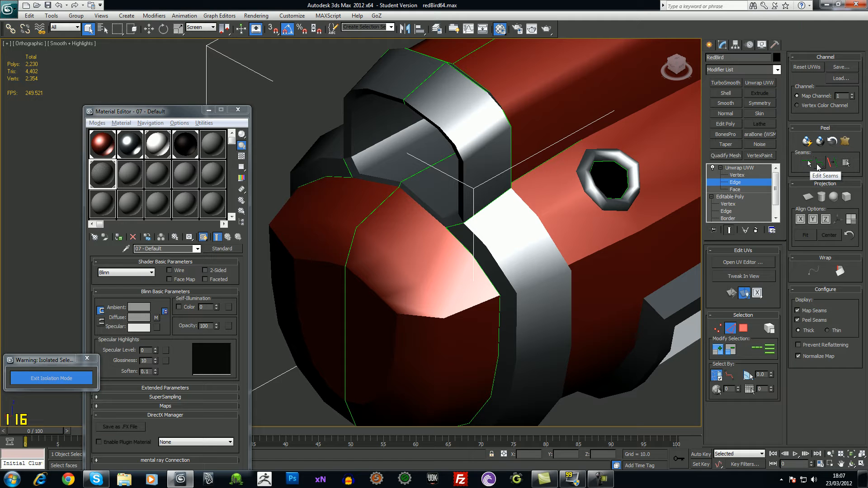
# Mark a body edge as a seam with Edit Seams, then toggle Peel and Map seam display
pyautogui.click(808, 164)
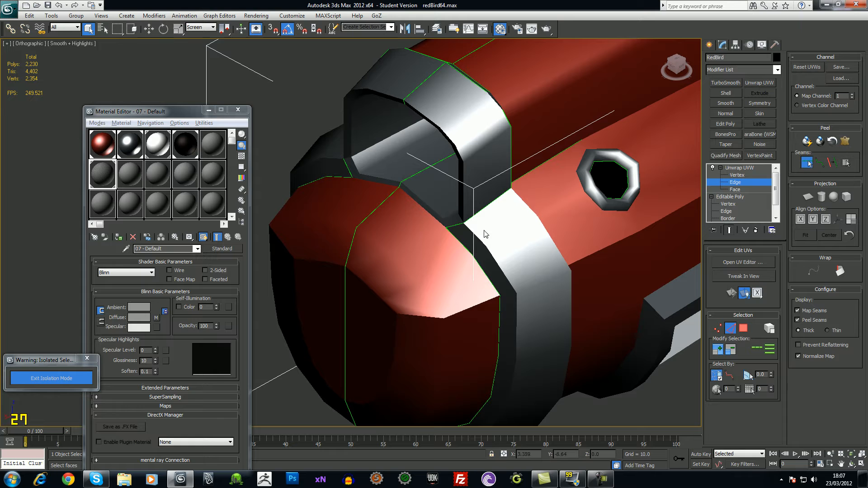
pyautogui.click(375, 181)
pyautogui.keyDown('alt'); pyautogui.moveTo(471, 251); pyautogui.dragTo(530, 270, button='middle'); pyautogui.keyUp('alt')
pyautogui.click(835, 165)
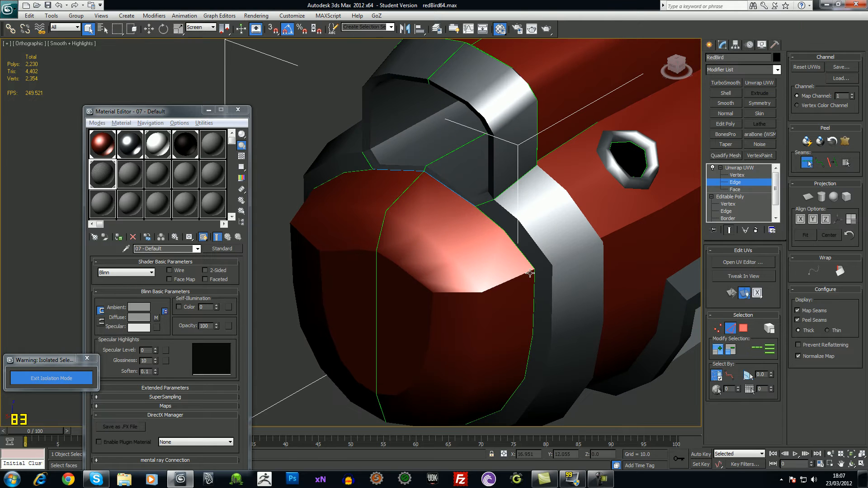
pyautogui.keyDown('alt'); pyautogui.moveTo(641, 401); pyautogui.dragTo(787, 348, button='middle'); pyautogui.keyUp('alt')
pyautogui.click(798, 320)
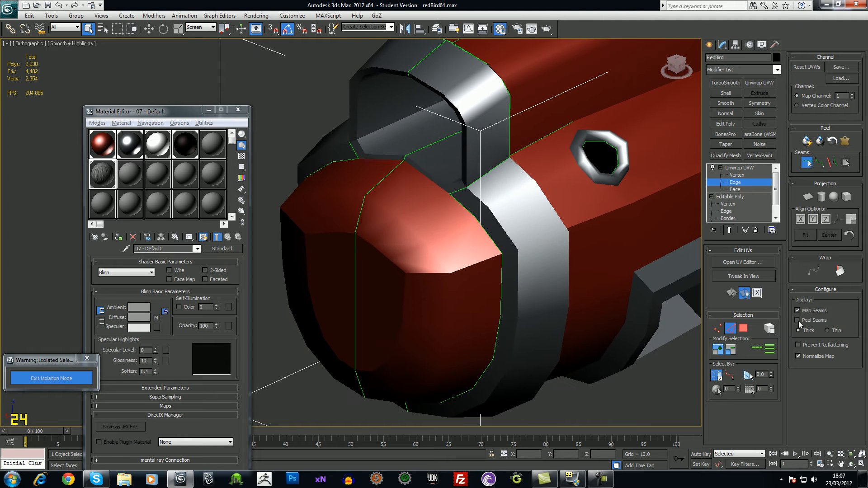
pyautogui.click(797, 320)
pyautogui.click(798, 310)
pyautogui.click(798, 311)
pyautogui.press('alt')
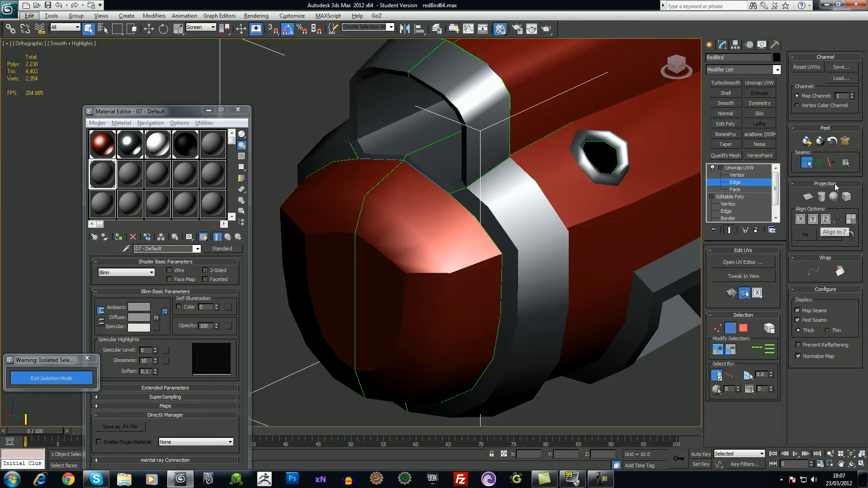
pyautogui.click(834, 166)
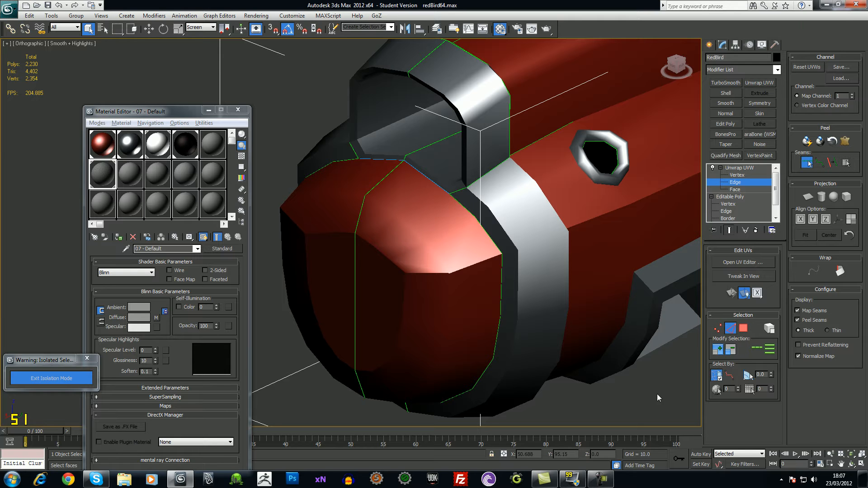
# Return to edge level, re-enable seam editing, and inspect the seams around the nose
pyautogui.click(744, 169)
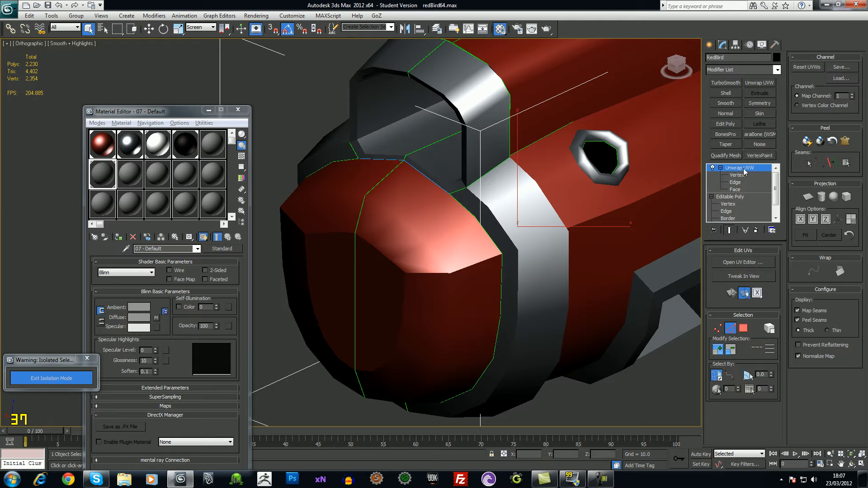
pyautogui.click(744, 183)
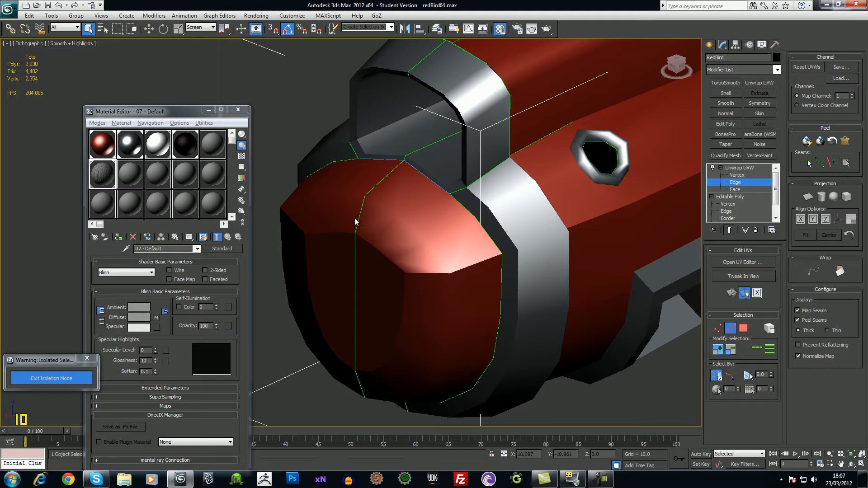
pyautogui.keyDown('alt'); pyautogui.moveTo(429, 206); pyautogui.dragTo(441, 258, button='middle'); pyautogui.keyUp('alt')
pyautogui.keyDown('alt'); pyautogui.moveTo(436, 136); pyautogui.dragTo(495, 201, button='middle'); pyautogui.keyUp('alt')
pyautogui.click(806, 163)
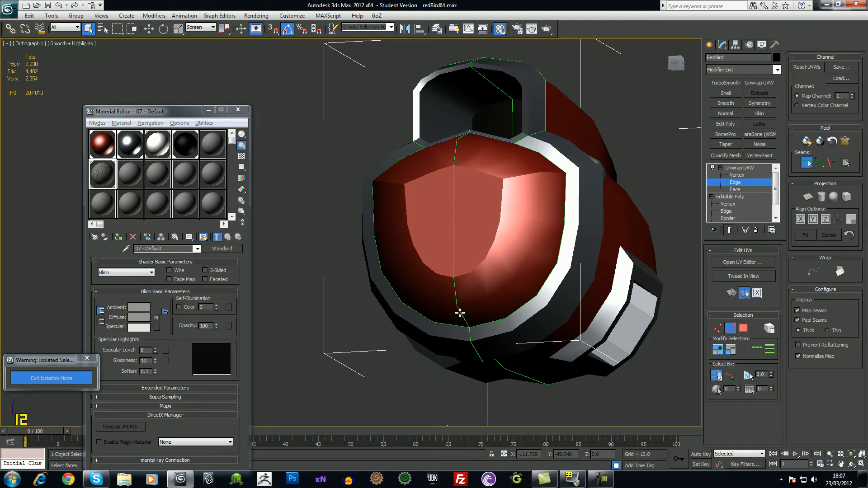
pyautogui.keyDown('alt'); pyautogui.moveTo(457, 299); pyautogui.dragTo(481, 322, button='middle'); pyautogui.keyUp('alt')
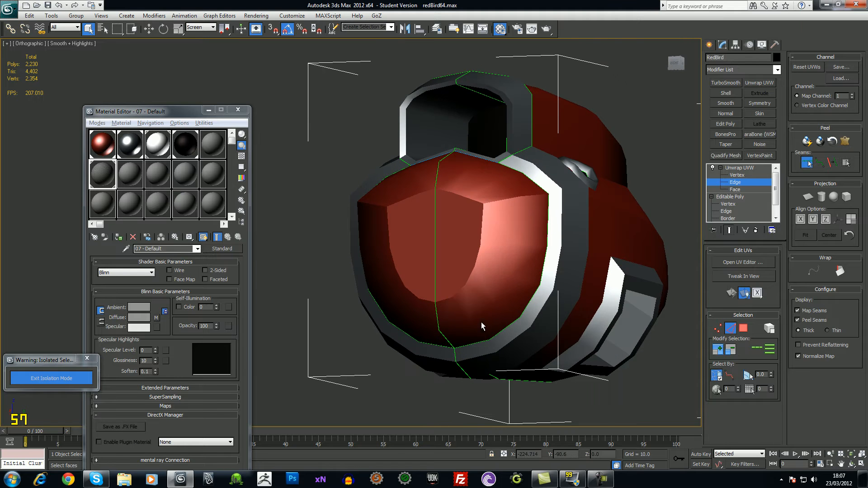
pyautogui.keyDown('alt'); pyautogui.moveTo(444, 200); pyautogui.dragTo(453, 239, button='middle'); pyautogui.keyUp('alt')
pyautogui.moveTo(463, 232); pyautogui.dragTo(461, 220, button='middle')
pyautogui.moveTo(471, 292); pyautogui.dragTo(468, 282, button='middle')
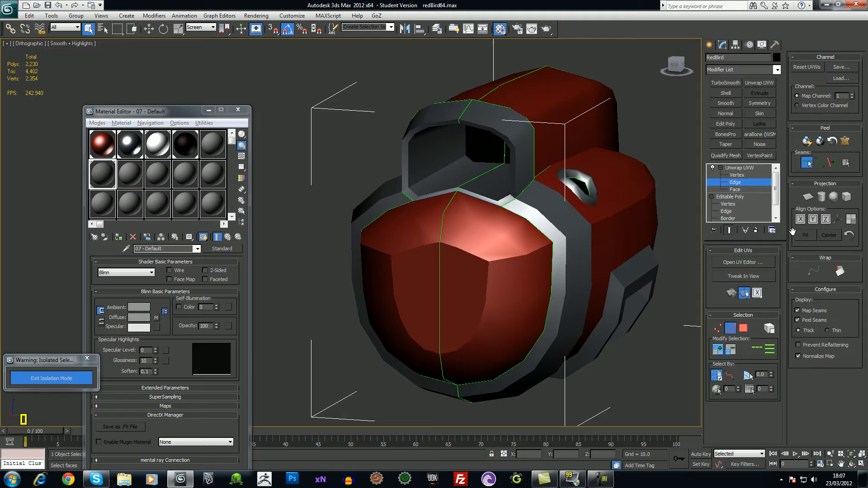
# Open the UV editor with the checker background off and click-select the first nose faces
pyautogui.click(750, 266)
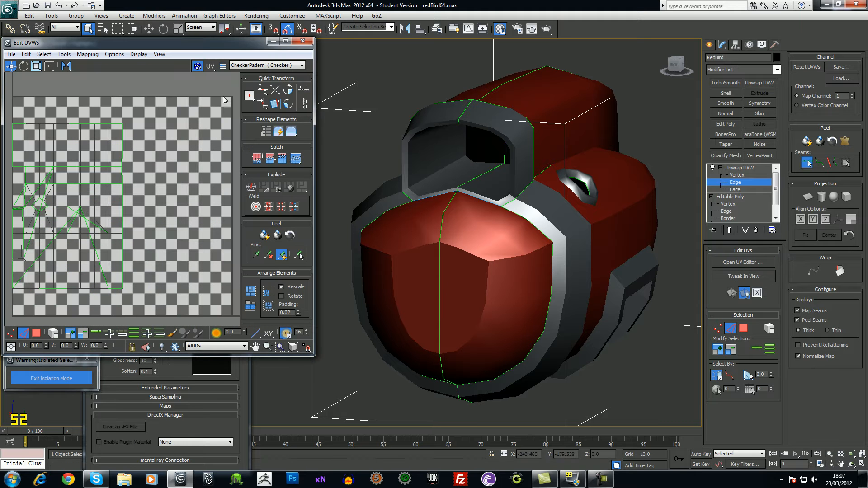
pyautogui.click(197, 66)
pyautogui.scroll(-3, 183, 176)
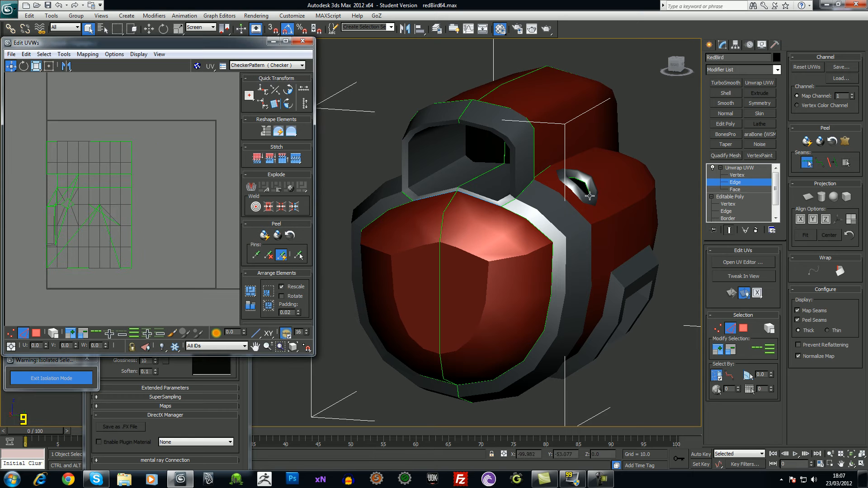
pyautogui.click(744, 189)
pyautogui.click(459, 209)
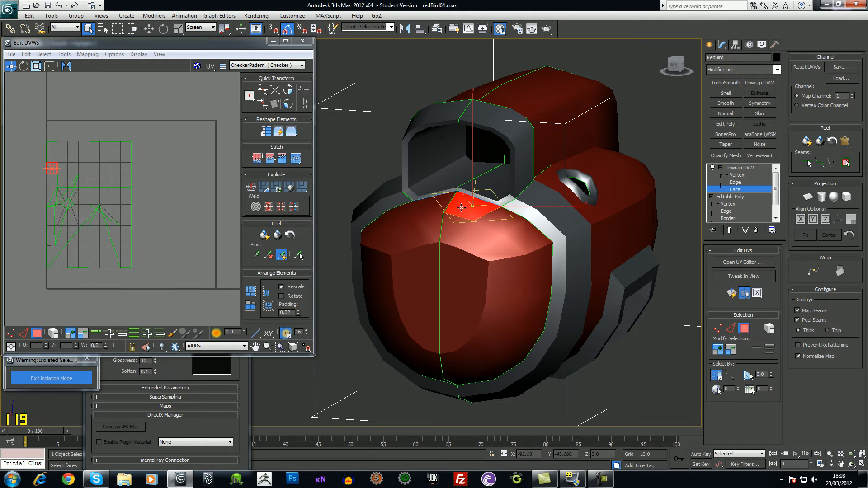
pyautogui.keyDown('ctrl'); pyautogui.click(470, 239); pyautogui.keyUp('ctrl')
pyautogui.keyDown('ctrl'); pyautogui.click(499, 249); pyautogui.keyUp('ctrl')
pyautogui.keyDown('ctrl'); pyautogui.click(500, 225); pyautogui.keyUp('ctrl')
pyautogui.keyDown('ctrl'); pyautogui.click(517, 235); pyautogui.keyUp('ctrl')
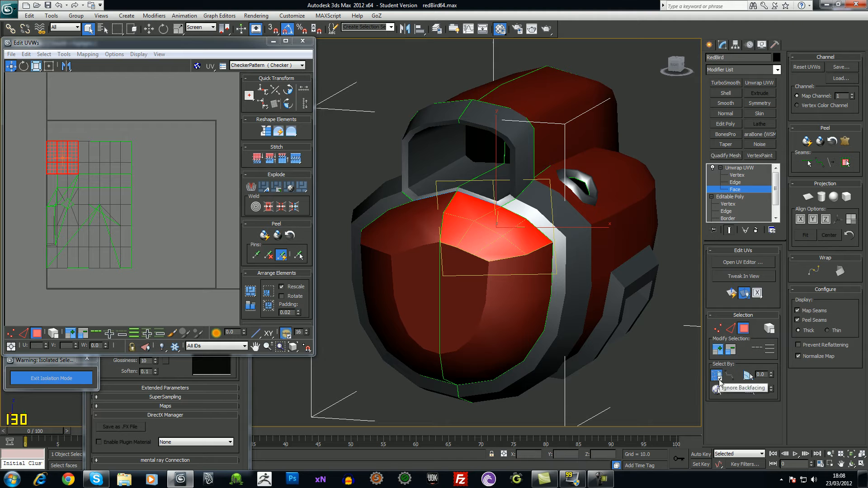
# With Paint Selection Region, paint the rest of the nose faces, including its lower part and left edge
pyautogui.click(115, 31)
pyautogui.moveTo(115, 31); pyautogui.dragTo(117, 99)
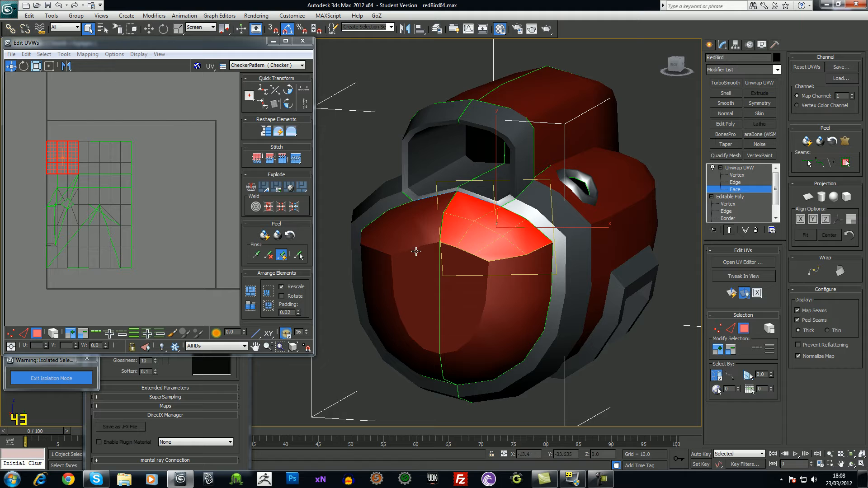
pyautogui.click(452, 250)
pyautogui.moveTo(454, 250)
pyautogui.mouseDown()
pyautogui.moveTo(437, 248)
pyautogui.moveTo(477, 286)
pyautogui.moveTo(474, 222)
pyautogui.moveTo(412, 222)
pyautogui.moveTo(391, 240)
pyautogui.moveTo(384, 234)
pyautogui.moveTo(398, 284)
pyautogui.moveTo(392, 306)
pyautogui.moveTo(425, 361)
pyautogui.moveTo(516, 254)
pyautogui.mouseUp()
pyautogui.keyDown('alt'); pyautogui.moveTo(620, 383); pyautogui.dragTo(573, 289, button='middle'); pyautogui.keyUp('alt')
pyautogui.moveTo(558, 257)
pyautogui.mouseDown()
pyautogui.moveTo(544, 308)
pyautogui.moveTo(498, 329)
pyautogui.moveTo(441, 323)
pyautogui.moveTo(416, 293)
pyautogui.moveTo(398, 226)
pyautogui.mouseUp()
pyautogui.moveTo(445, 250)
pyautogui.keyDown('alt'); pyautogui.mouseDown(button='middle')
pyautogui.moveTo(531, 270)
pyautogui.moveTo(538, 286)
pyautogui.mouseUp(button='middle'); pyautogui.keyUp('alt')
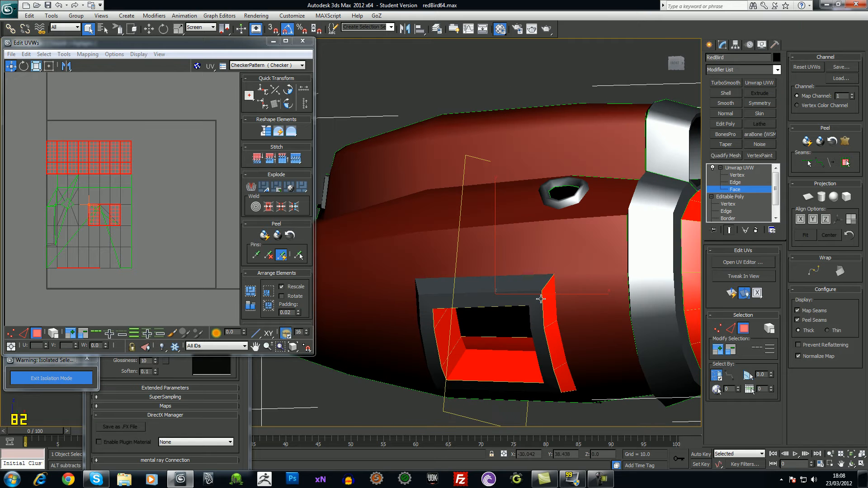
# Remove the vent faces and stray beak-tip faces from the selection in wireframe view
pyautogui.moveTo(543, 285)
pyautogui.keyDown('alt'); pyautogui.mouseDown()
pyautogui.moveTo(560, 381)
pyautogui.moveTo(438, 351)
pyautogui.moveTo(452, 363)
pyautogui.mouseUp(); pyautogui.keyUp('alt')
pyautogui.scroll(-3, 500, 244)
pyautogui.moveTo(529, 341)
pyautogui.mouseDown(button='middle')
pyautogui.moveTo(500, 244)
pyautogui.moveTo(538, 303)
pyautogui.mouseUp(button='middle')
pyautogui.scroll(-2, 506, 281)
pyautogui.press('F3')
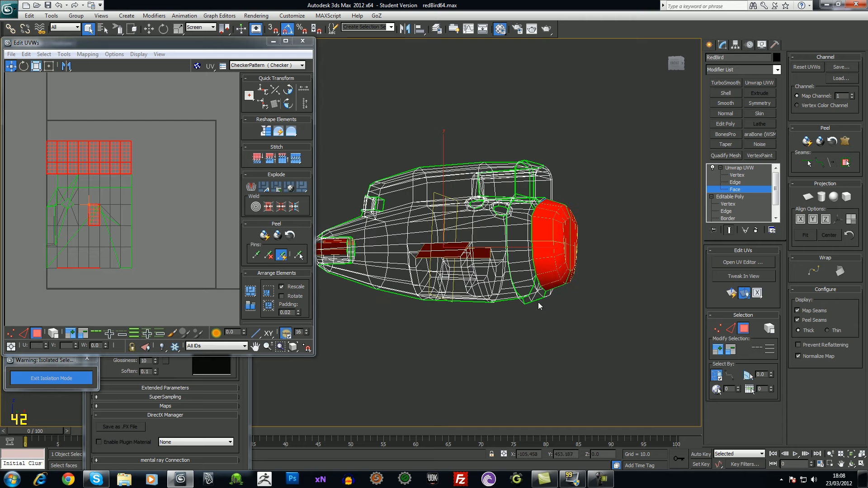
pyautogui.keyDown('alt'); pyautogui.moveTo(349, 240); pyautogui.dragTo(332, 250); pyautogui.keyUp('alt')
pyautogui.keyDown('alt'); pyautogui.moveTo(472, 326); pyautogui.dragTo(480, 330, button='middle'); pyautogui.keyUp('alt')
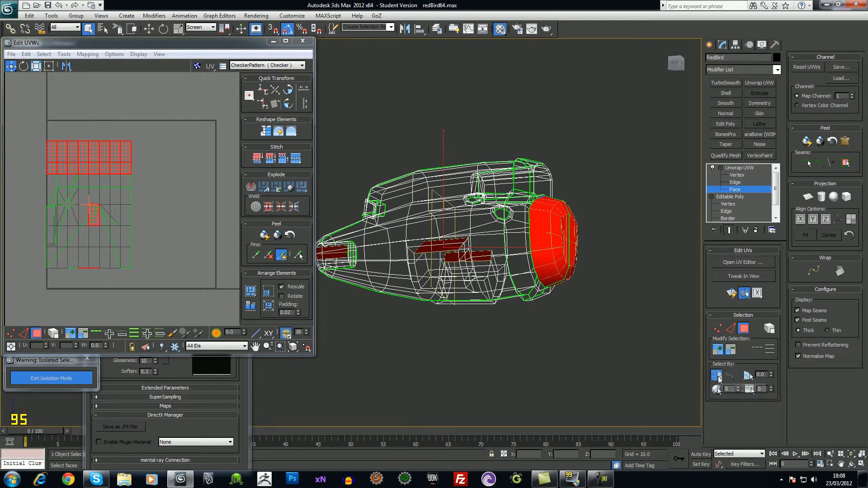
# Deselect the side panel, side strip and leftover beak faces so only the nose stays selected
pyautogui.moveTo(639, 372)
pyautogui.keyDown('alt'); pyautogui.mouseDown(button='middle')
pyautogui.moveTo(594, 364)
pyautogui.moveTo(542, 317)
pyautogui.mouseUp(button='middle'); pyautogui.keyUp('alt')
pyautogui.keyDown('alt'); pyautogui.moveTo(411, 265); pyautogui.dragTo(413, 268); pyautogui.keyUp('alt')
pyautogui.keyDown('alt'); pyautogui.moveTo(470, 230); pyautogui.dragTo(469, 224); pyautogui.keyUp('alt')
pyautogui.keyDown('alt'); pyautogui.moveTo(565, 234); pyautogui.dragTo(600, 275, button='middle'); pyautogui.keyUp('alt')
pyautogui.keyDown('alt'); pyautogui.moveTo(530, 311); pyautogui.dragTo(537, 312); pyautogui.keyUp('alt')
pyautogui.keyDown('alt'); pyautogui.moveTo(550, 319); pyautogui.dragTo(532, 396, button='middle'); pyautogui.keyUp('alt')
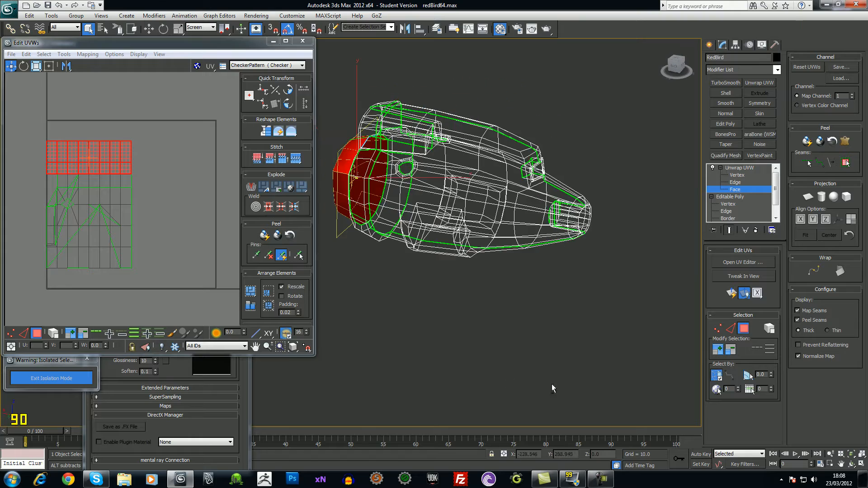
pyautogui.keyDown('alt'); pyautogui.moveTo(437, 249); pyautogui.dragTo(448, 264, button='middle'); pyautogui.keyUp('alt')
pyautogui.scroll(4, 417, 179)
pyautogui.keyDown('alt'); pyautogui.moveTo(450, 163); pyautogui.dragTo(533, 145, button='middle'); pyautogui.keyUp('alt')
pyautogui.moveTo(417, 222); pyautogui.dragTo(479, 292, button='middle')
pyautogui.keyDown('alt'); pyautogui.moveTo(501, 239); pyautogui.dragTo(581, 237, button='middle'); pyautogui.keyUp('alt')
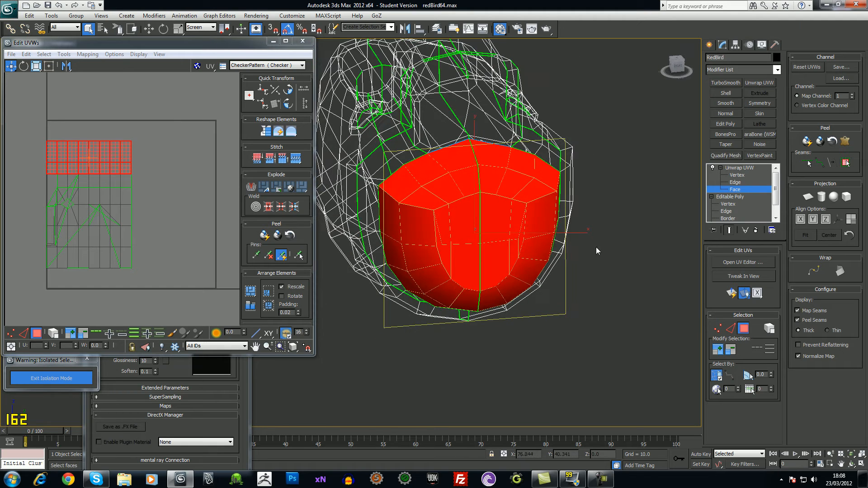
# Apply a Planar Map to the selected nose faces and return the viewport to shaded
pyautogui.click(812, 197)
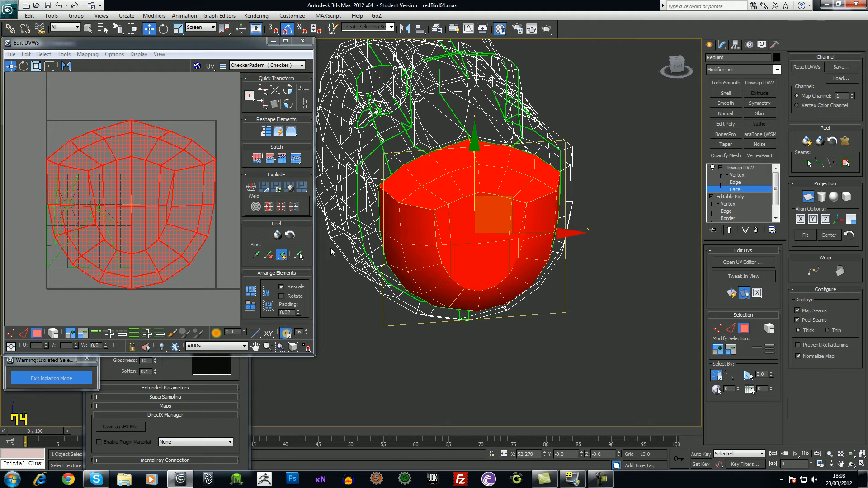
pyautogui.scroll(1, 479, 235)
pyautogui.scroll(1, 541, 180)
pyautogui.keyDown('ctrl'); pyautogui.keyDown('alt'); pyautogui.moveTo(561, 255); pyautogui.dragTo(561, 267, button='middle'); pyautogui.keyUp('alt'); pyautogui.keyUp('ctrl')
pyautogui.press('F3')
pyautogui.press('F4')
pyautogui.press('F4')
pyautogui.press('F2')
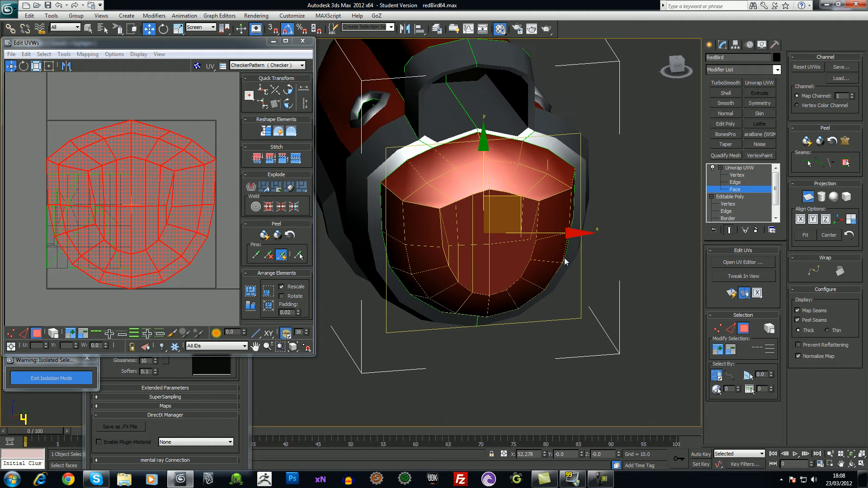
pyautogui.press('alt')
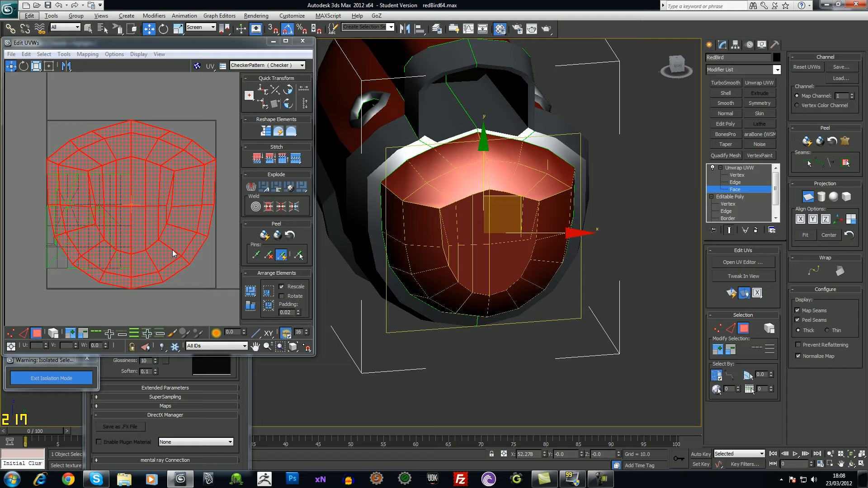
pyautogui.scroll(-5, 164, 241)
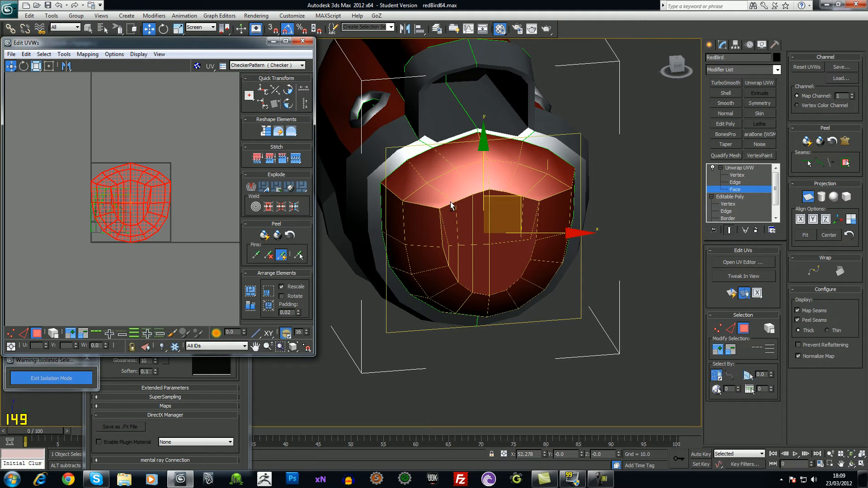
# Check the flattened nose from several angles, centre its UVs, and close the Material Editor
pyautogui.keyDown('alt'); pyautogui.moveTo(435, 199); pyautogui.dragTo(525, 180, button='middle'); pyautogui.keyUp('alt')
pyautogui.keyDown('alt'); pyautogui.moveTo(497, 248); pyautogui.dragTo(425, 170, button='middle'); pyautogui.keyUp('alt')
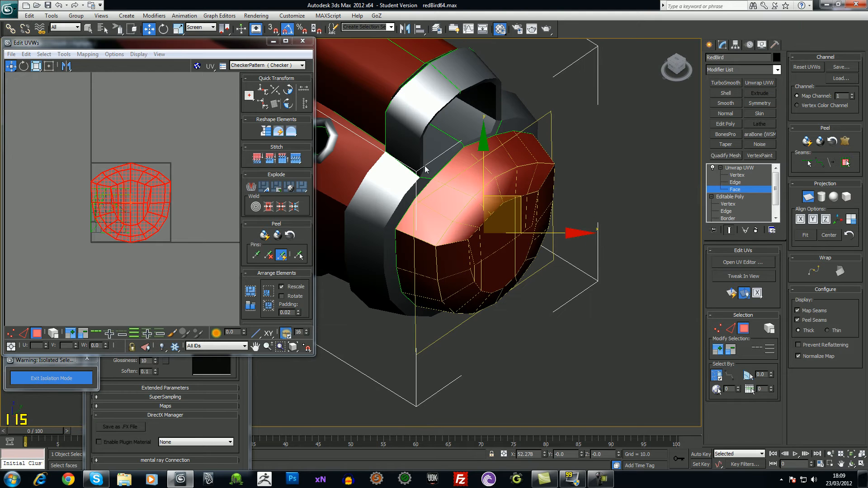
pyautogui.keyDown('alt'); pyautogui.moveTo(495, 217); pyautogui.dragTo(565, 216, button='middle'); pyautogui.keyUp('alt')
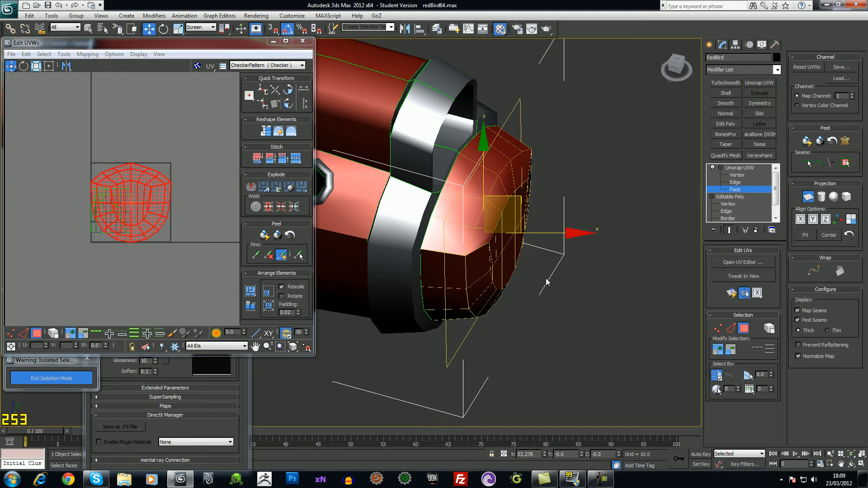
pyautogui.keyDown('alt'); pyautogui.moveTo(505, 254); pyautogui.dragTo(394, 202, button='middle'); pyautogui.keyUp('alt')
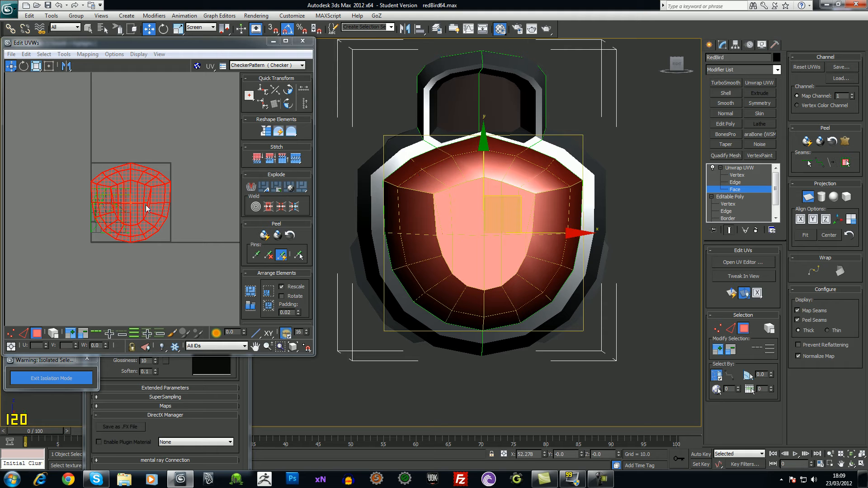
pyautogui.moveTo(187, 265); pyautogui.dragTo(190, 269, button='middle')
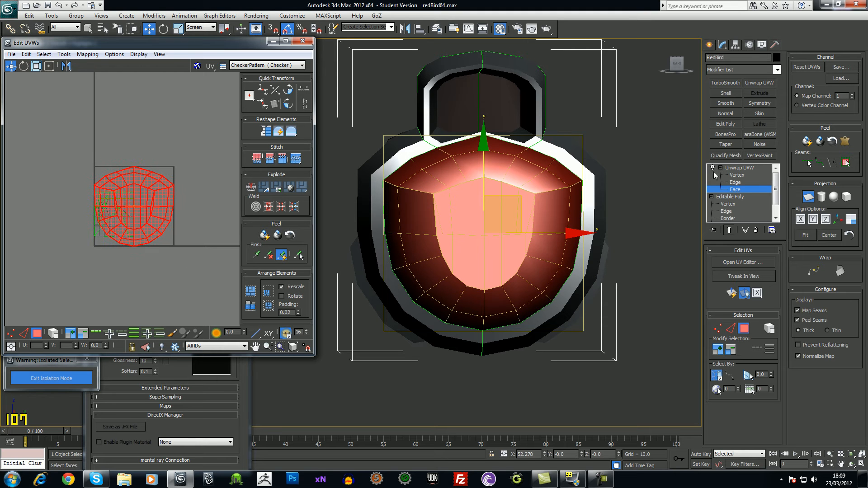
pyautogui.click(502, 34)
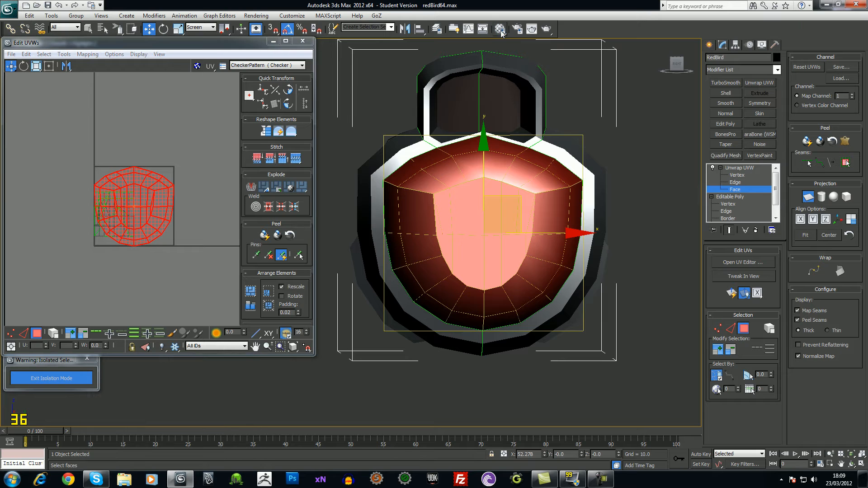
# Turn on Show Shaded Material in Viewport for the checker material, then close the Material Editor
pyautogui.click(498, 30)
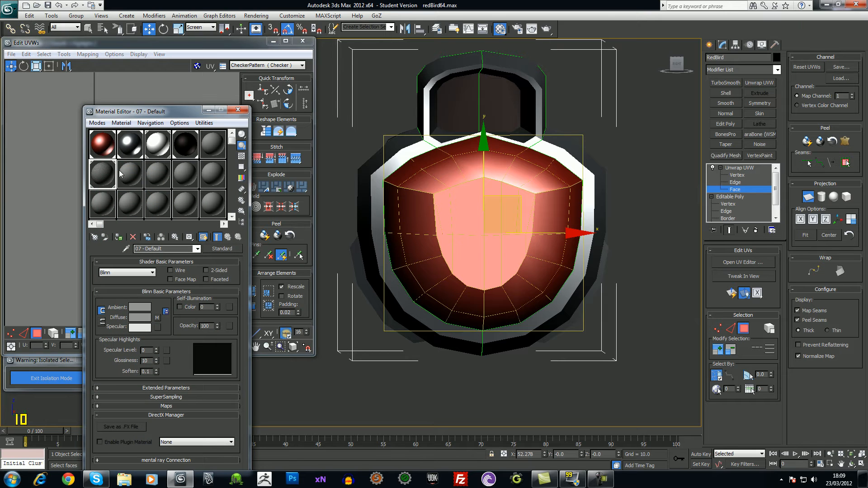
pyautogui.click(120, 239)
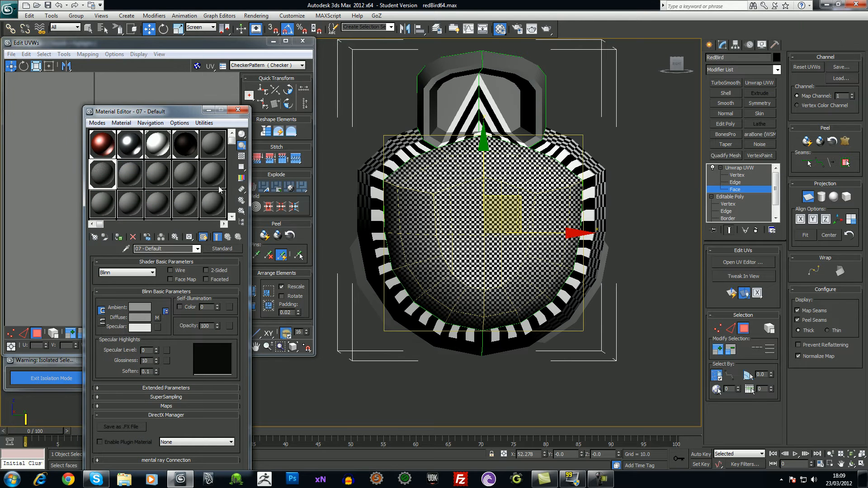
pyautogui.click(237, 110)
pyautogui.scroll(6, 569, 209)
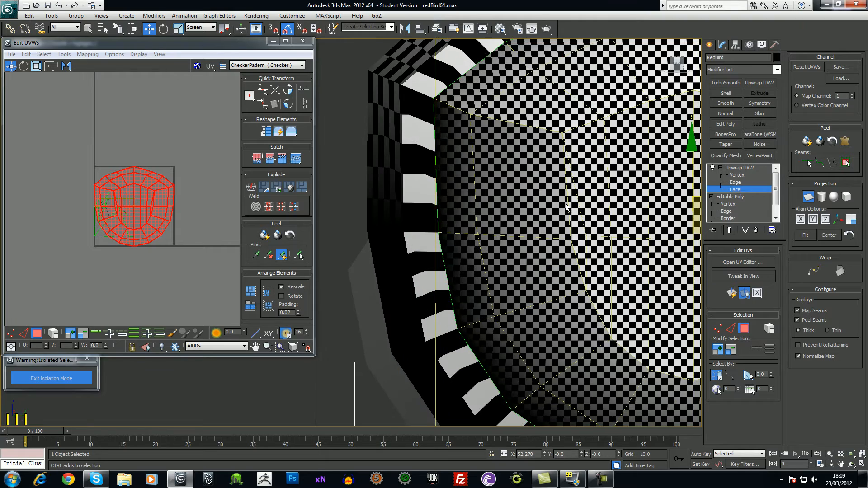
pyautogui.scroll(-10, 570, 209)
pyautogui.moveTo(172, 234); pyautogui.dragTo(177, 238, button='middle')
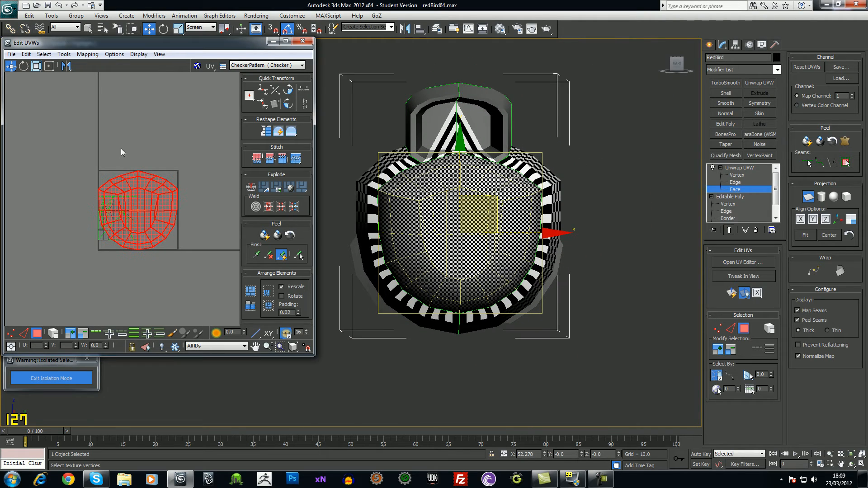
# Run Relax By Face Angles on the nose UV shell and inspect the result
pyautogui.click(64, 55)
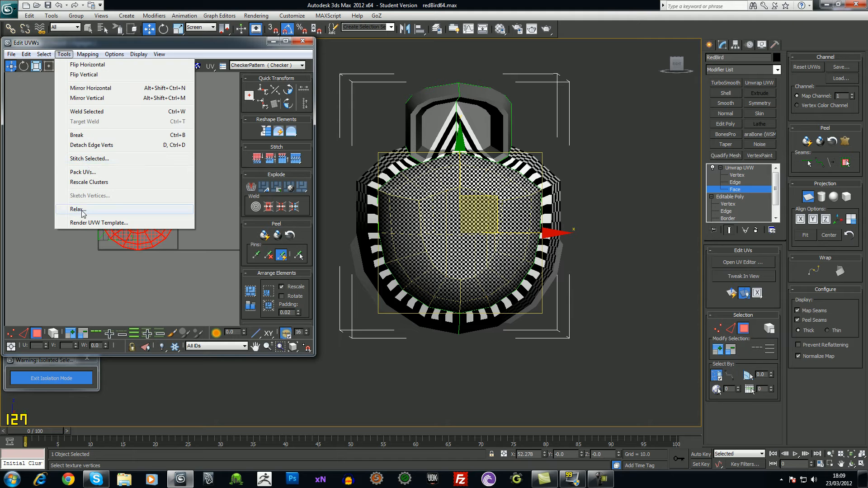
pyautogui.click(81, 211)
pyautogui.click(75, 79)
pyautogui.click(65, 88)
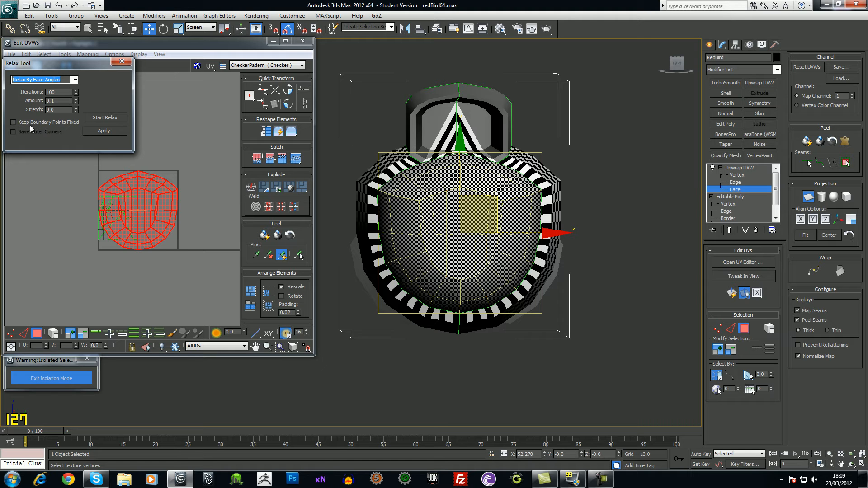
pyautogui.click(100, 119)
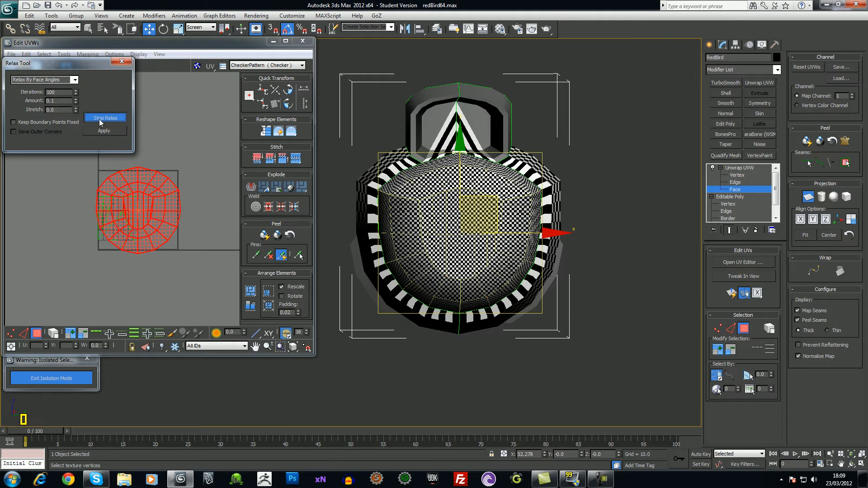
pyautogui.click(100, 119)
pyautogui.keyDown('alt'); pyautogui.moveTo(443, 271); pyautogui.dragTo(478, 301, button='middle'); pyautogui.keyUp('alt')
pyautogui.scroll(6, 479, 297)
pyautogui.keyDown('alt'); pyautogui.moveTo(476, 256); pyautogui.dragTo(468, 226, button='middle'); pyautogui.keyUp('alt')
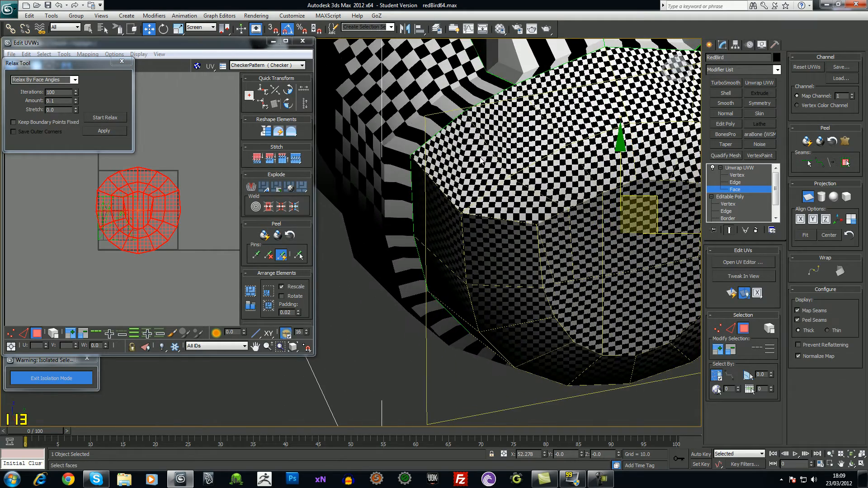
# Undo, then relax again with Keep Boundary Points Fixed turned on
pyautogui.hotkey('ctrl', 'z')
pyautogui.click(38, 125)
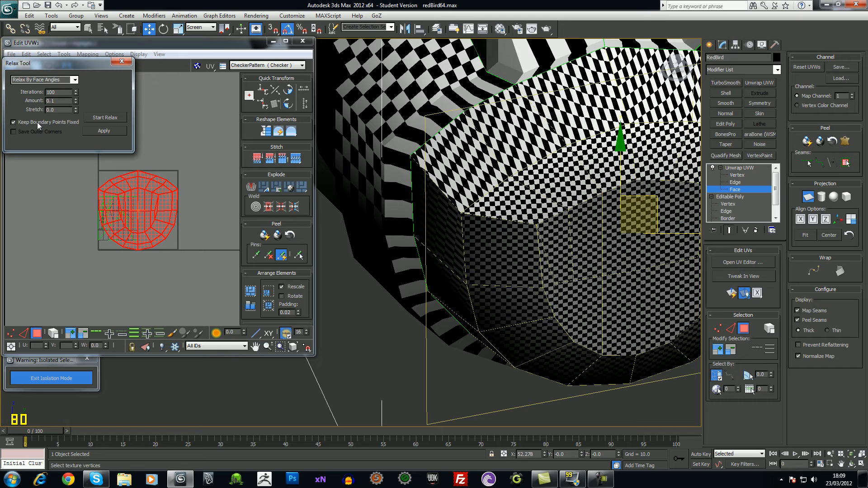
pyautogui.click(105, 119)
pyautogui.click(105, 118)
pyautogui.keyDown('alt'); pyautogui.moveTo(471, 226); pyautogui.dragTo(465, 317, button='middle'); pyautogui.keyUp('alt')
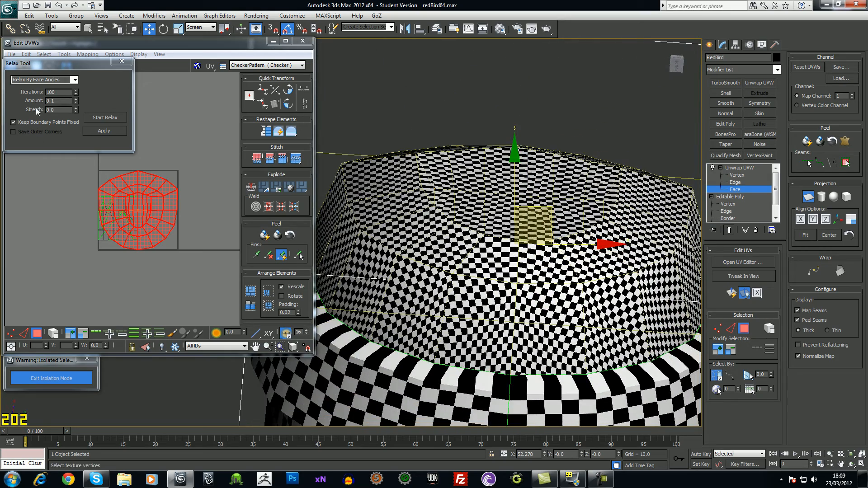
# Relax with boundary points free again and compare before and after with Ctrl+Z and Ctrl+Y
pyautogui.click(36, 122)
pyautogui.click(111, 119)
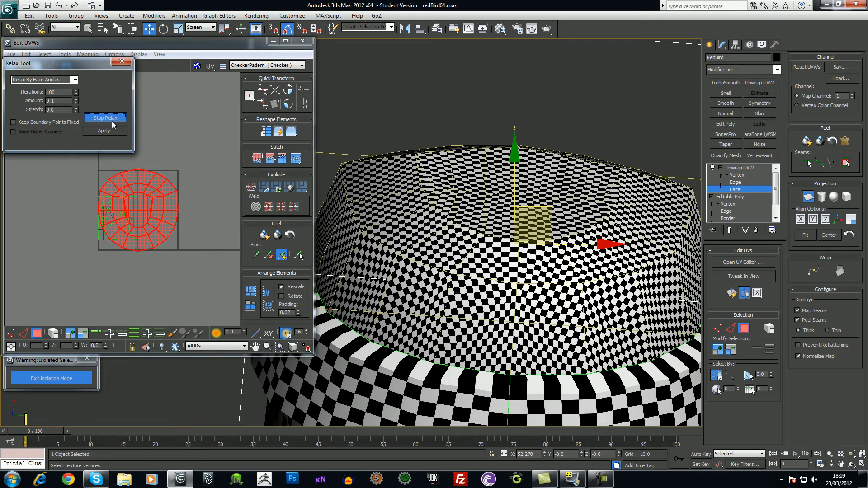
pyautogui.click(112, 121)
pyautogui.click(120, 128)
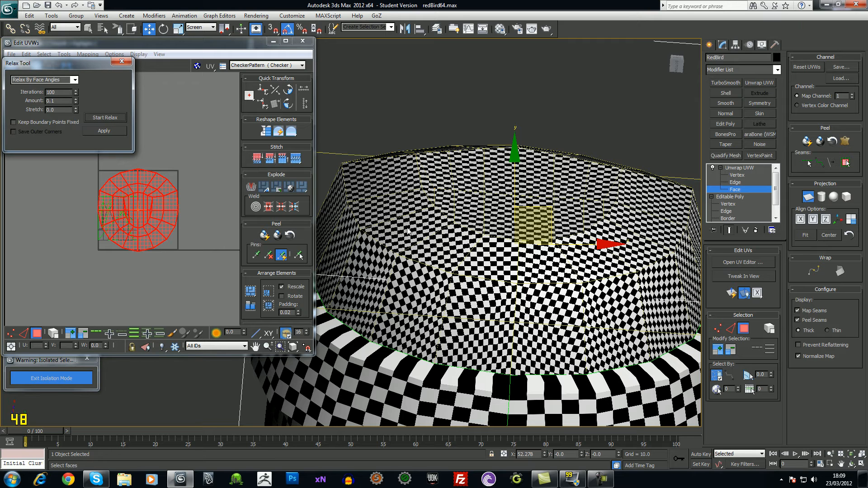
pyautogui.hotkey('ctrl', 'z')
pyautogui.hotkey('ctrl', 'z')
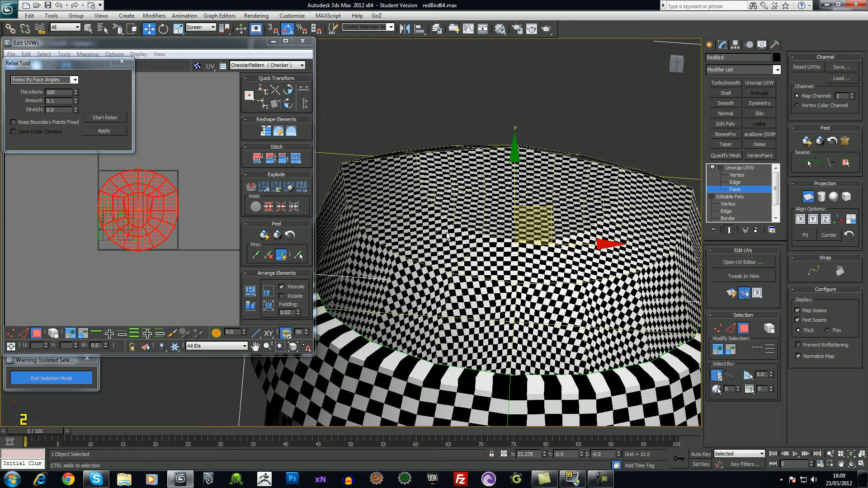
pyautogui.hotkey('ctrl', 'z')
pyautogui.hotkey('ctrl', 'z')
pyautogui.hotkey('ctrl', 'z')
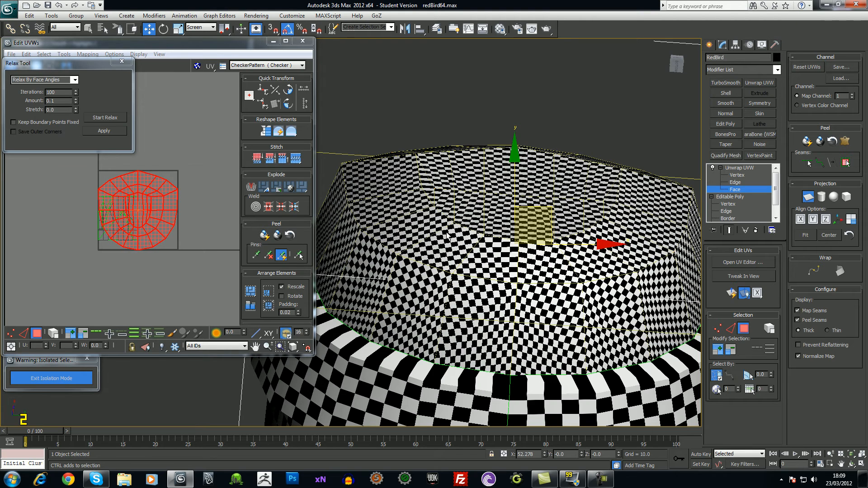
pyautogui.hotkey('ctrl', 'z')
pyautogui.hotkey('ctrl', 'y')
pyautogui.hotkey('ctrl', 'z')
pyautogui.hotkey('ctrl', 'y')
pyautogui.hotkey('ctrl', 'z')
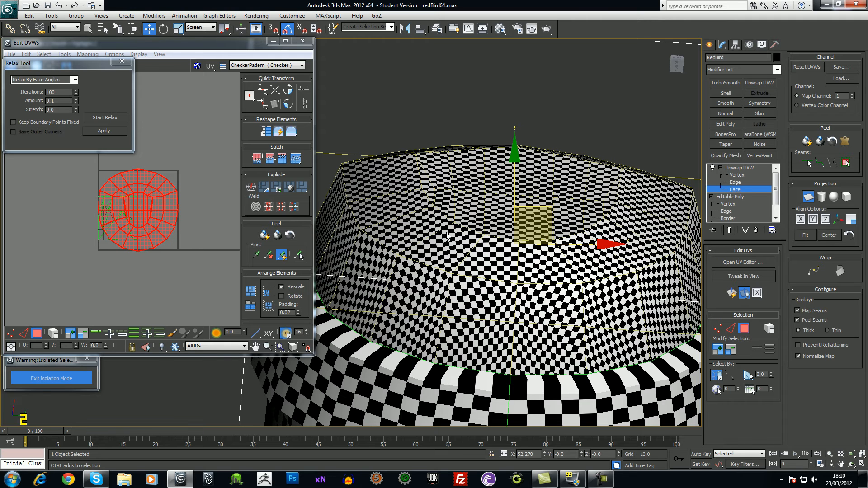
pyautogui.moveTo(156, 178); pyautogui.dragTo(153, 192, button='middle')
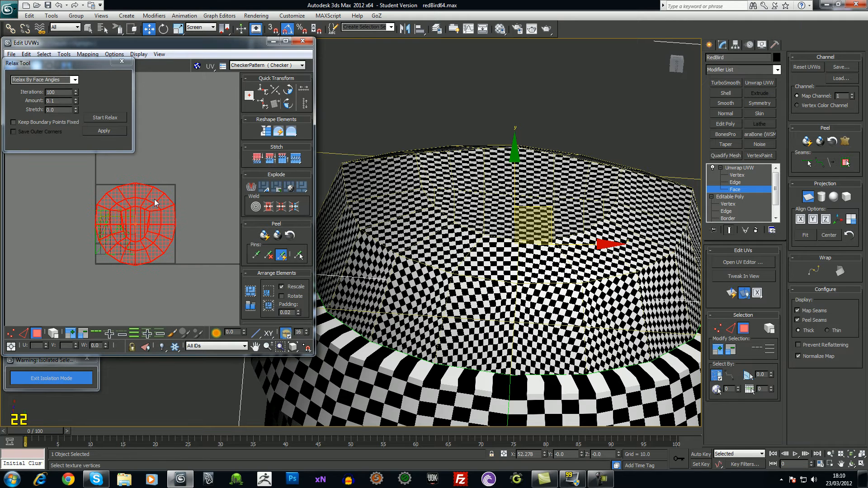
# Close the Relax tool and move the nose shell outside the UV square, to the lower left
pyautogui.click(122, 62)
pyautogui.moveTo(153, 245)
pyautogui.mouseDown(button='middle')
pyautogui.moveTo(148, 238)
pyautogui.moveTo(162, 232)
pyautogui.mouseUp(button='middle')
pyautogui.click(741, 168)
pyautogui.moveTo(155, 204); pyautogui.dragTo(162, 287)
pyautogui.moveTo(162, 287); pyautogui.dragTo(165, 200, button='middle')
pyautogui.scroll(-2, 152, 226)
pyautogui.moveTo(137, 235); pyautogui.dragTo(121, 243)
# Orbit around the RedBird model to inspect the checker on the nose and body
pyautogui.keyDown('alt'); pyautogui.moveTo(503, 253); pyautogui.dragTo(455, 120, button='middle'); pyautogui.keyUp('alt')
pyautogui.scroll(-5, 467, 230)
pyautogui.scroll(3, 461, 227)
pyautogui.keyDown('alt'); pyautogui.moveTo(460, 226); pyautogui.dragTo(548, 202, button='middle'); pyautogui.keyUp('alt')
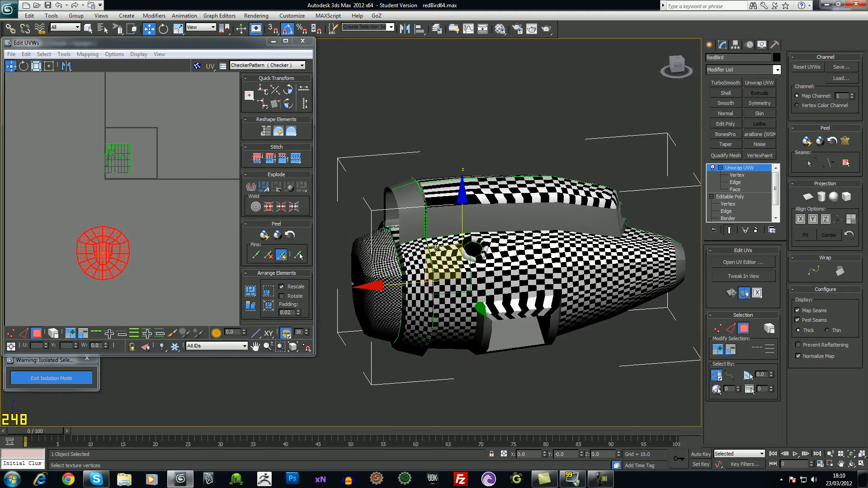
pyautogui.keyDown('alt'); pyautogui.moveTo(622, 319); pyautogui.dragTo(466, 273, button='middle'); pyautogui.keyUp('alt')
pyautogui.keyDown('alt'); pyautogui.moveTo(557, 297); pyautogui.dragTo(526, 266, button='middle'); pyautogui.keyUp('alt')
pyautogui.keyDown('alt'); pyautogui.moveTo(586, 261); pyautogui.dragTo(541, 290, button='middle'); pyautogui.keyUp('alt')
pyautogui.keyDown('alt'); pyautogui.moveTo(650, 337); pyautogui.dragTo(499, 216, button='middle'); pyautogui.keyUp('alt')
pyautogui.keyDown('alt'); pyautogui.moveTo(599, 199); pyautogui.dragTo(540, 211, button='middle'); pyautogui.keyUp('alt')
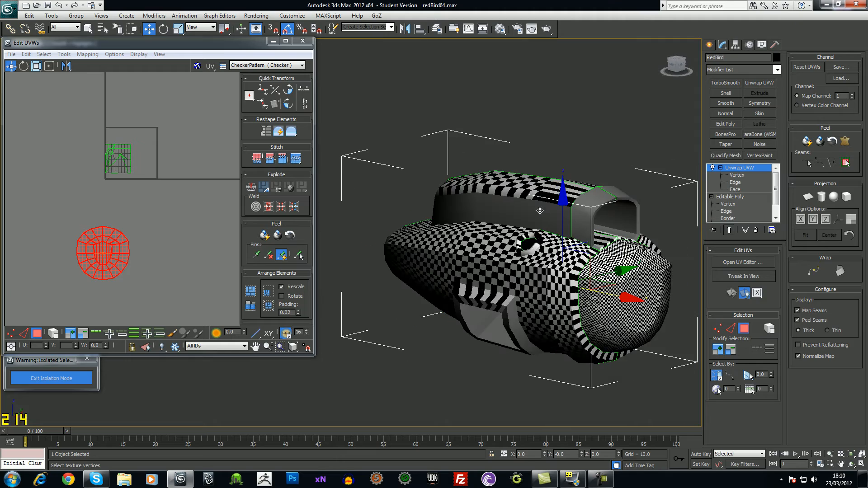
pyautogui.keyDown('alt'); pyautogui.moveTo(625, 199); pyautogui.dragTo(582, 197, button='middle'); pyautogui.keyUp('alt')
pyautogui.scroll(2, 590, 203)
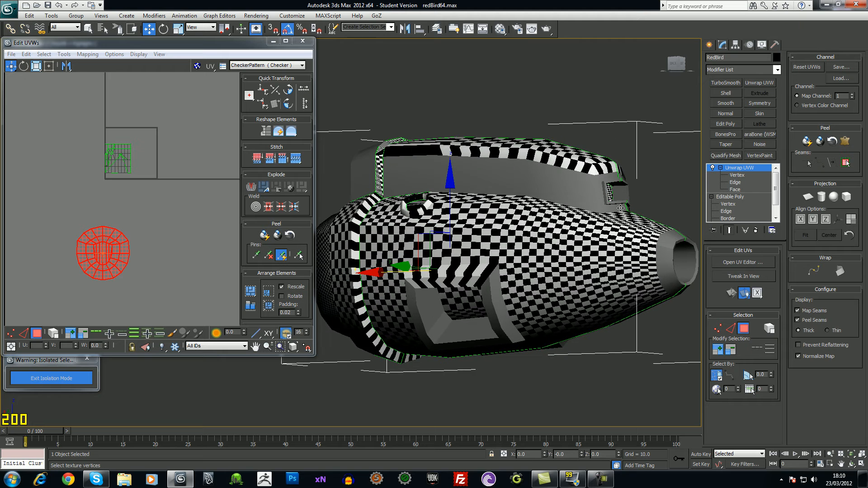
pyautogui.keyDown('alt'); pyautogui.moveTo(694, 206); pyautogui.dragTo(667, 208, button='middle'); pyautogui.keyUp('alt')
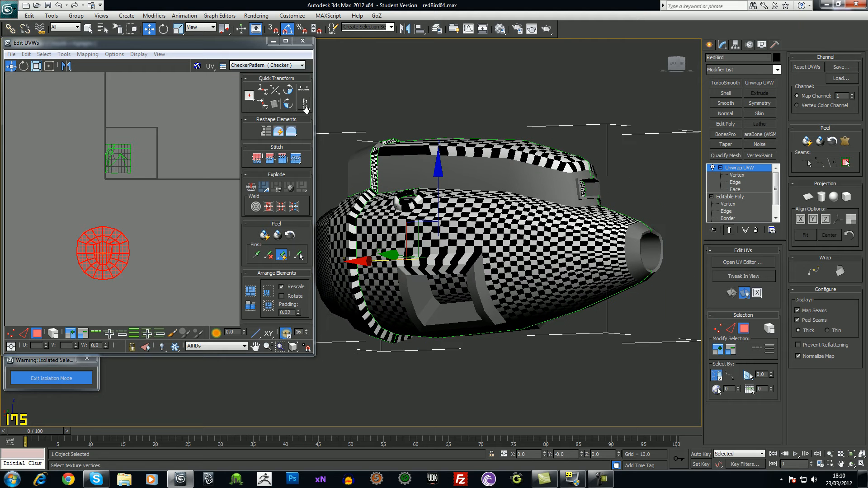
# Reselect the bird, reopen the UV editor at Face level, and pick a top face behind the nose
pyautogui.click(316, 118)
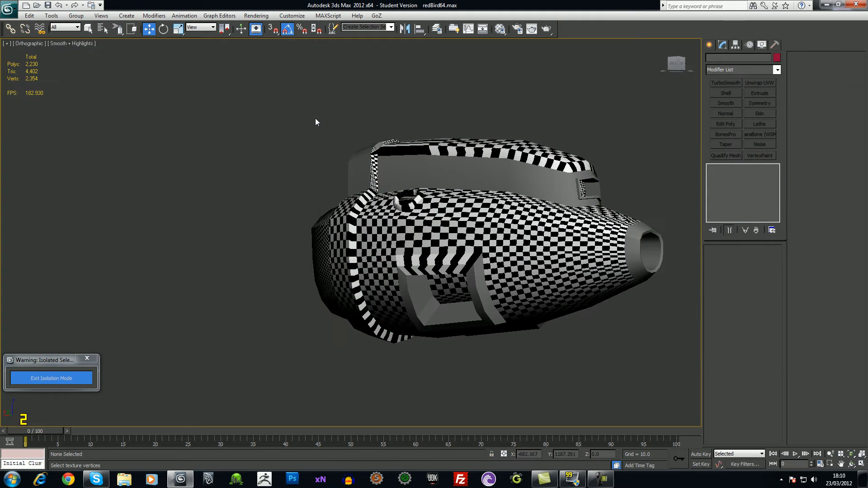
pyautogui.hotkey('ctrl', 'z')
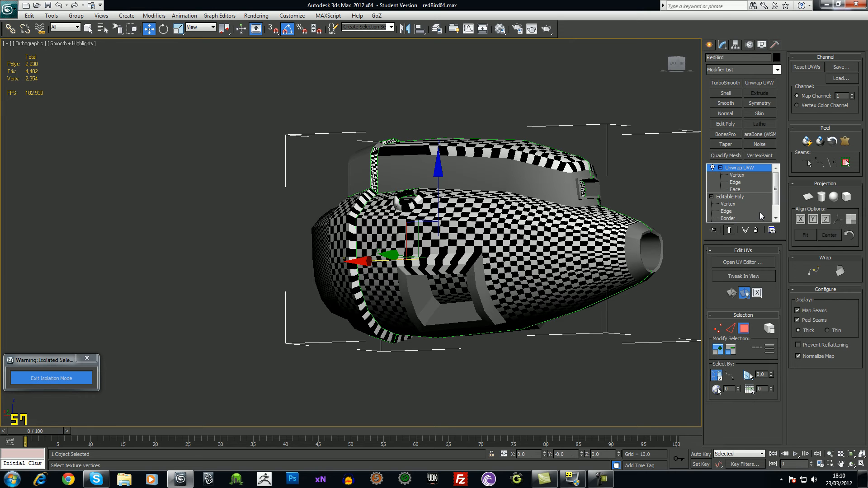
pyautogui.click(749, 262)
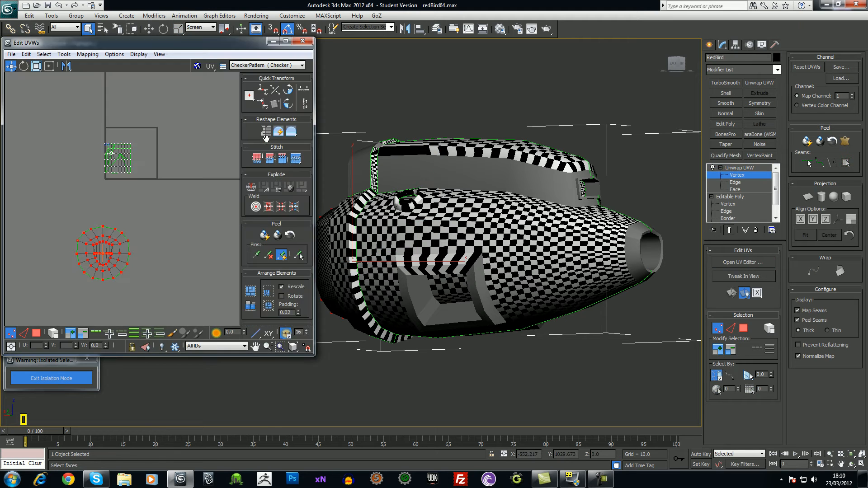
pyautogui.moveTo(156, 223); pyautogui.dragTo(154, 227, button='middle')
pyautogui.click(154, 227)
pyautogui.keyDown('alt'); pyautogui.moveTo(436, 216); pyautogui.dragTo(639, 187, button='middle'); pyautogui.keyUp('alt')
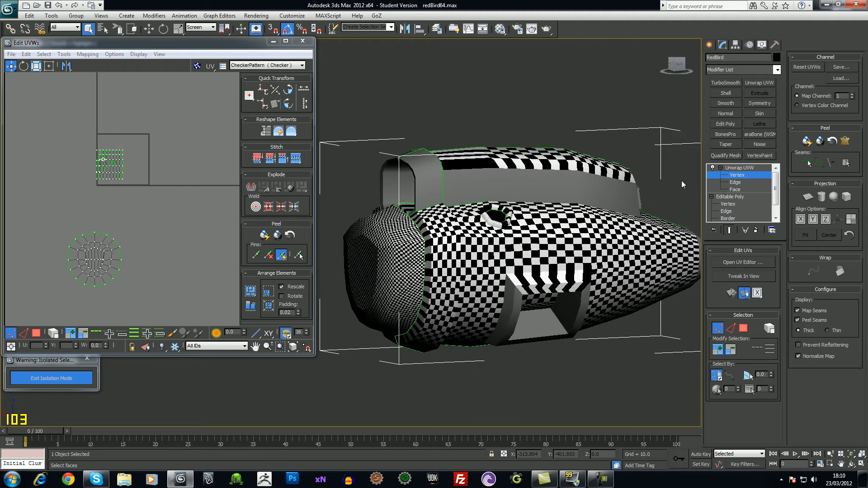
pyautogui.click(734, 189)
pyautogui.click(422, 213)
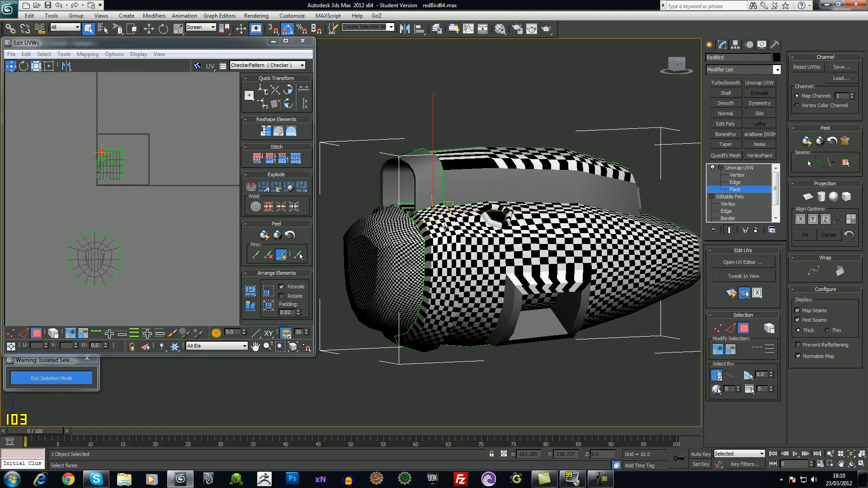
pyautogui.keyDown('alt'); pyautogui.moveTo(431, 218); pyautogui.dragTo(452, 259, button='middle'); pyautogui.keyUp('alt')
# Add the neighbouring and lower faces behind the nose to the band selection
pyautogui.press('F2')
pyautogui.press('F3')
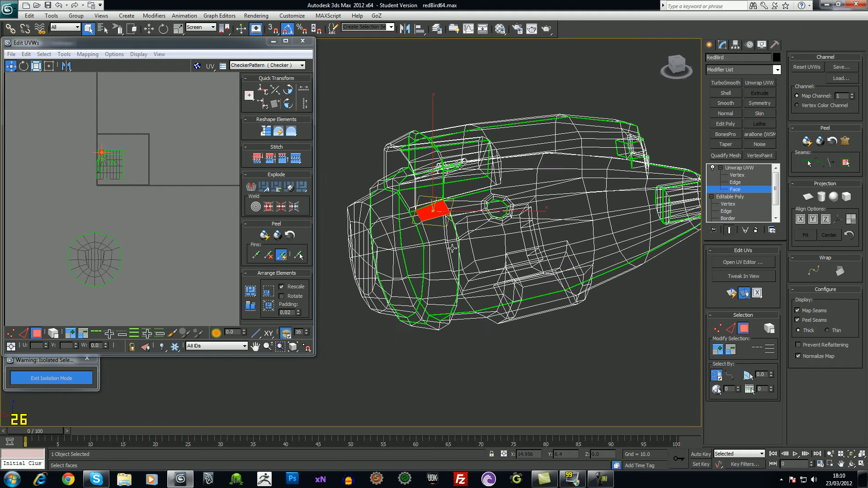
pyautogui.press('F3')
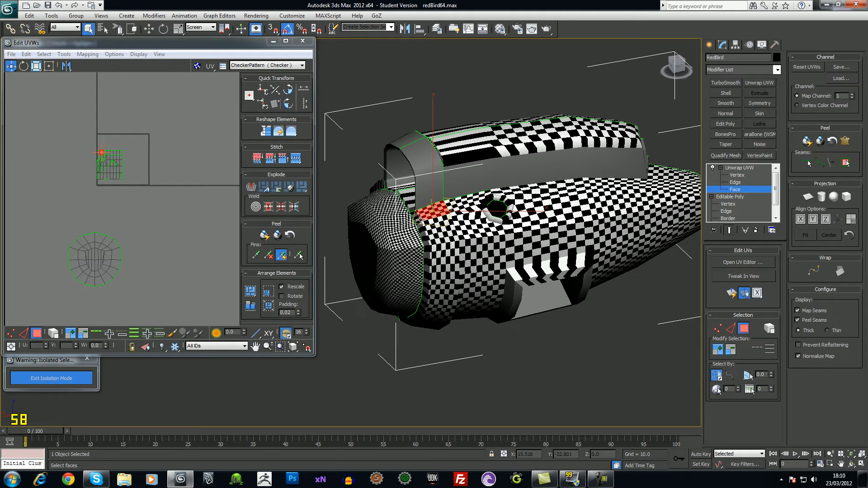
pyautogui.keyDown('ctrl'); pyautogui.click(418, 217); pyautogui.keyUp('ctrl')
pyautogui.keyDown('ctrl'); pyautogui.click(421, 228); pyautogui.keyUp('ctrl')
pyautogui.keyDown('ctrl'); pyautogui.click(438, 240); pyautogui.keyUp('ctrl')
pyautogui.press('F2')
pyautogui.press('F2')
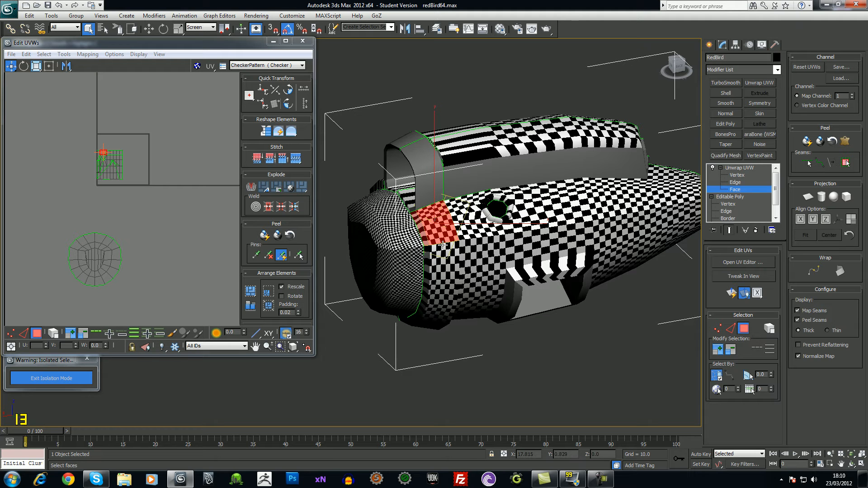
pyautogui.keyDown('ctrl'); pyautogui.click(445, 257); pyautogui.keyUp('ctrl')
pyautogui.keyDown('ctrl'); pyautogui.click(429, 261); pyautogui.keyUp('ctrl')
pyautogui.keyDown('alt'); pyautogui.moveTo(429, 257); pyautogui.dragTo(492, 302, button='middle'); pyautogui.keyUp('alt')
pyautogui.keyDown('ctrl'); pyautogui.click(437, 279); pyautogui.keyUp('ctrl')
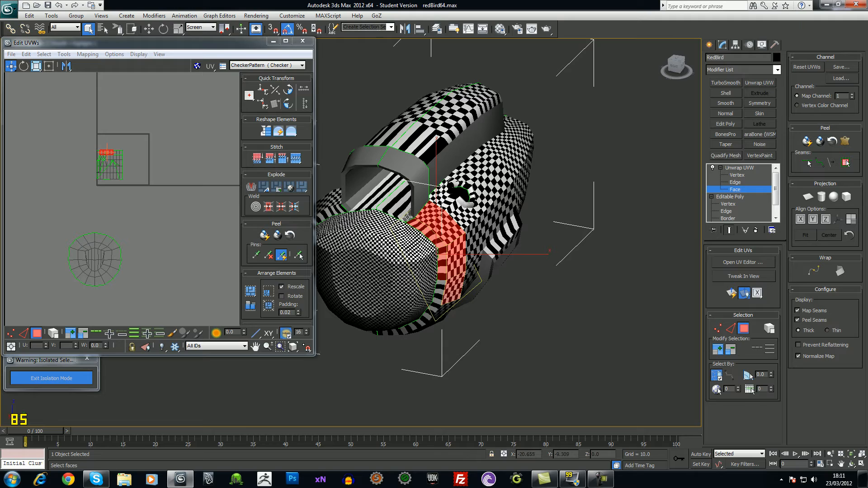
# From the ViewCube Back view, Alt-marquee the strip's upper faces out of the selection with Rectangular Selection Region
pyautogui.keyDown('alt'); pyautogui.moveTo(479, 242); pyautogui.dragTo(419, 228, button='middle'); pyautogui.keyUp('alt')
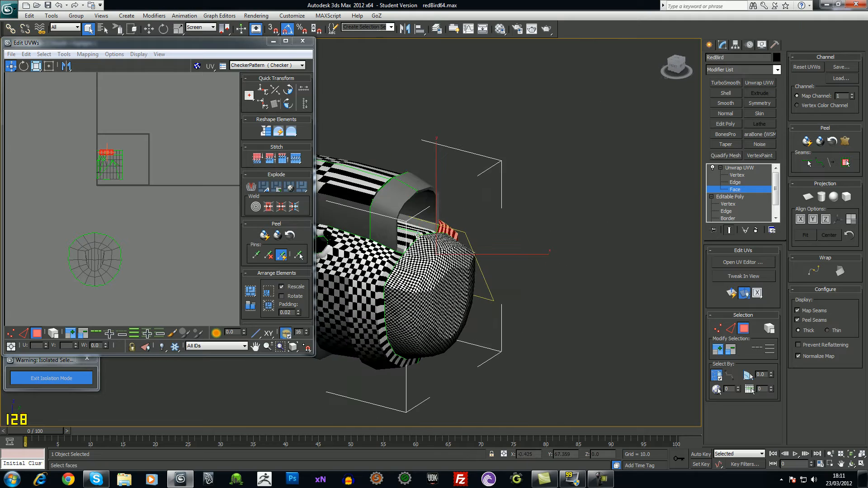
pyautogui.keyDown('alt'); pyautogui.moveTo(562, 259); pyautogui.dragTo(463, 211, button='middle'); pyautogui.keyUp('alt')
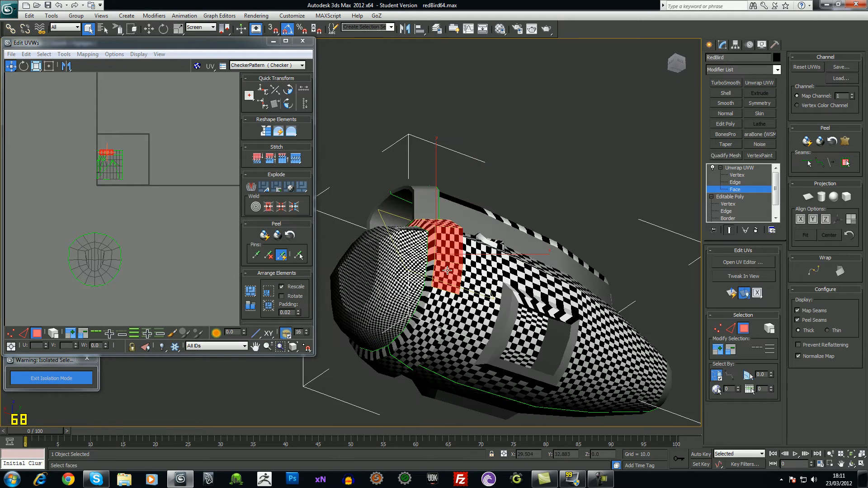
pyautogui.keyDown('alt'); pyautogui.moveTo(424, 303); pyautogui.dragTo(435, 369, button='middle'); pyautogui.keyUp('alt')
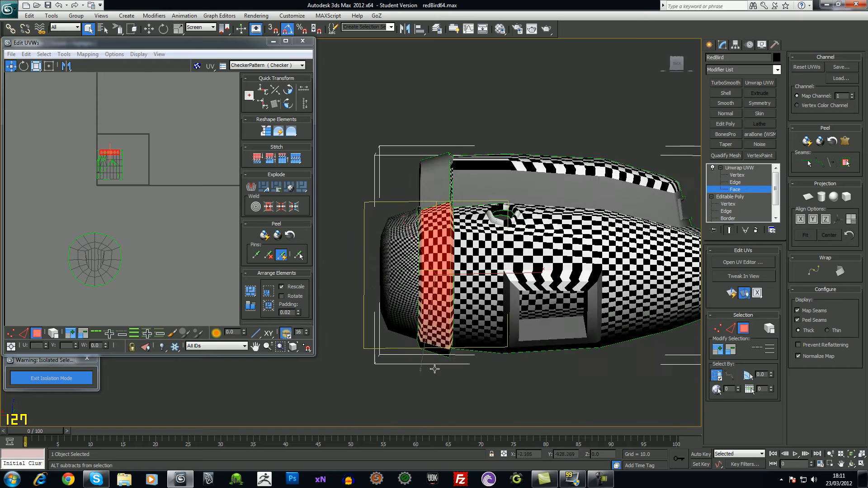
pyautogui.click(677, 63)
pyautogui.moveTo(187, 38); pyautogui.dragTo(187, 105)
pyautogui.moveTo(118, 31); pyautogui.dragTo(119, 48)
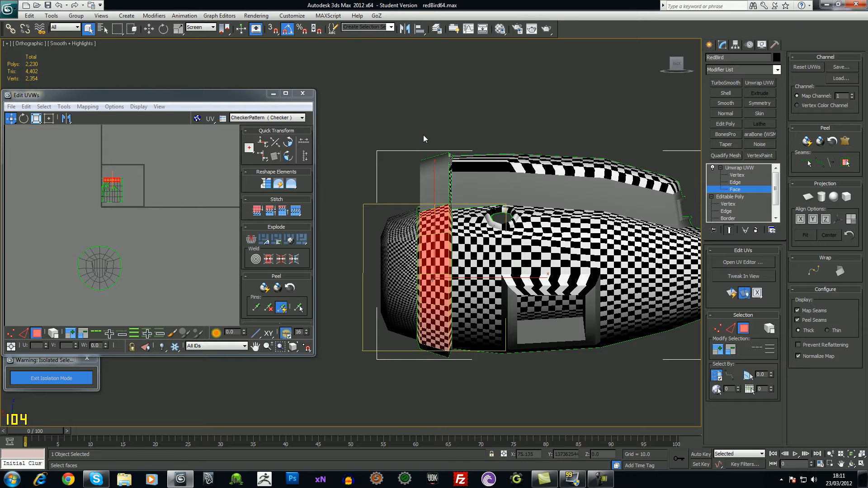
pyautogui.moveTo(419, 133); pyautogui.dragTo(451, 377)
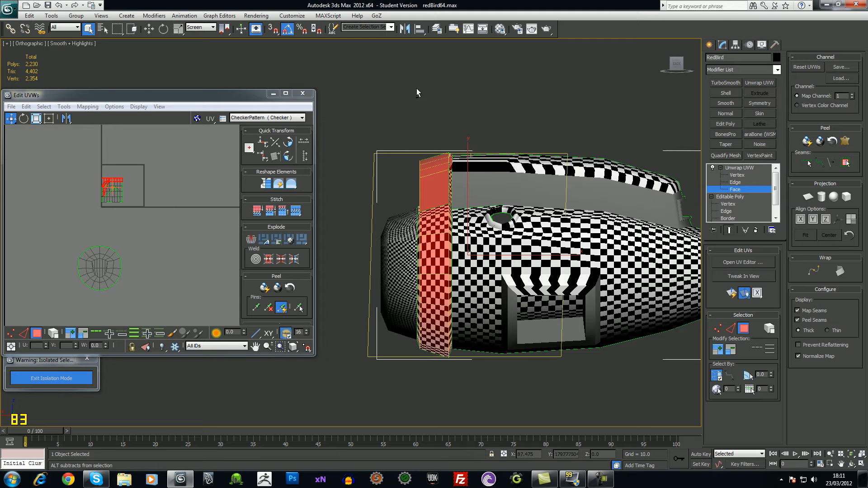
pyautogui.keyDown('alt'); pyautogui.moveTo(480, 185); pyautogui.dragTo(482, 194); pyautogui.keyUp('alt')
pyautogui.keyDown('alt'); pyautogui.moveTo(459, 169); pyautogui.dragTo(511, 168, button='middle'); pyautogui.keyUp('alt')
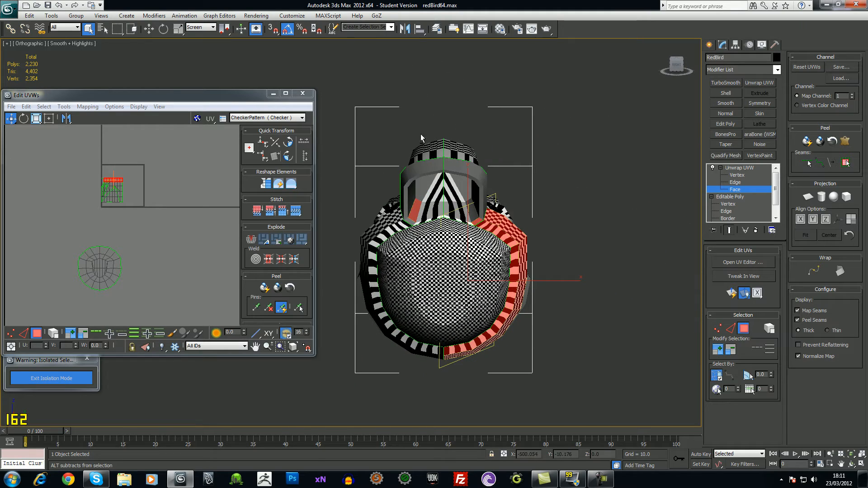
# Deselect the stray faces on the left side and the inner stripe, leaving the ring band
pyautogui.keyDown('alt'); pyautogui.moveTo(421, 211); pyautogui.dragTo(422, 211); pyautogui.keyUp('alt')
pyautogui.keyDown('alt'); pyautogui.moveTo(562, 178); pyautogui.dragTo(671, 315, button='middle'); pyautogui.keyUp('alt')
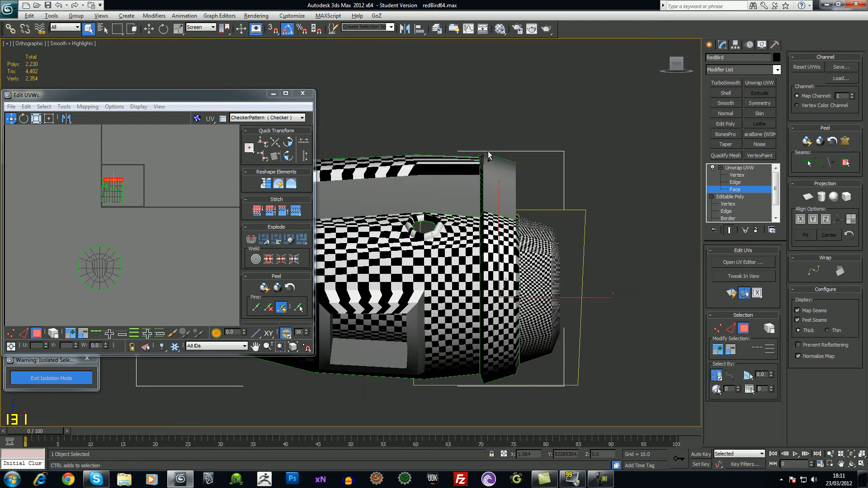
pyautogui.scroll(-2, 488, 152)
pyautogui.moveTo(452, 132); pyautogui.dragTo(487, 351)
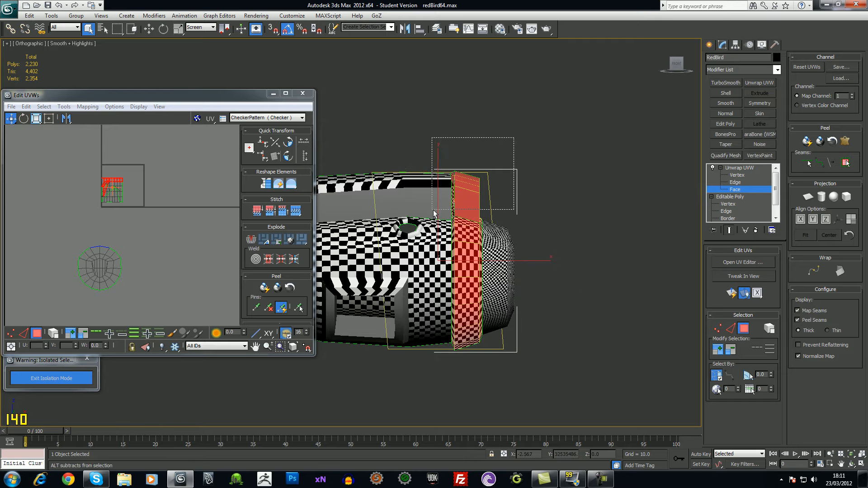
pyautogui.keyDown('alt'); pyautogui.moveTo(560, 155); pyautogui.dragTo(473, 173, button='middle'); pyautogui.keyUp('alt')
pyautogui.keyDown('alt'); pyautogui.click(436, 238); pyautogui.keyUp('alt')
pyautogui.keyDown('alt'); pyautogui.click(441, 238); pyautogui.keyUp('alt')
pyautogui.keyDown('alt'); pyautogui.click(462, 237); pyautogui.keyUp('alt')
# Drop the last small stray face and give the ring band a Cylindrical projection
pyautogui.keyDown('alt'); pyautogui.moveTo(474, 235); pyautogui.dragTo(530, 218, button='middle'); pyautogui.keyUp('alt')
pyautogui.scroll(5, 526, 181)
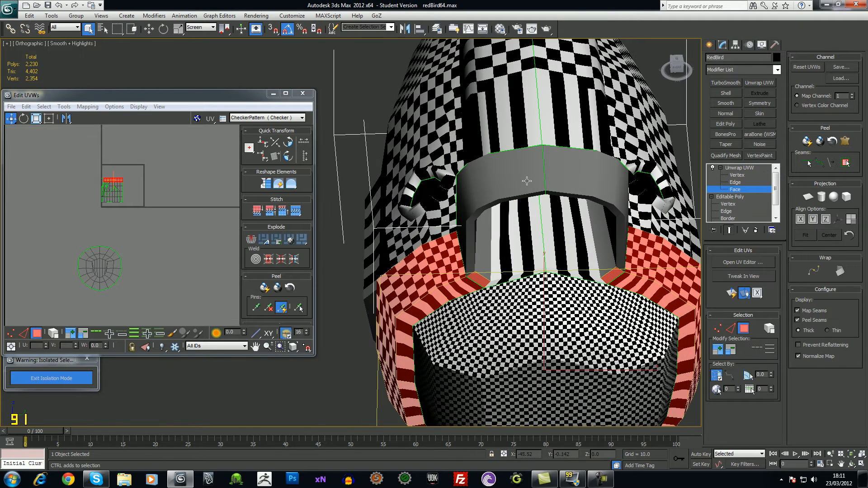
pyautogui.keyDown('alt'); pyautogui.click(480, 277); pyautogui.keyUp('alt')
pyautogui.keyDown('alt'); pyautogui.moveTo(609, 276); pyautogui.dragTo(431, 247, button='middle'); pyautogui.keyUp('alt')
pyautogui.keyDown('alt'); pyautogui.moveTo(485, 380); pyautogui.dragTo(513, 324, button='middle'); pyautogui.keyUp('alt')
pyautogui.keyDown('alt'); pyautogui.moveTo(501, 265); pyautogui.dragTo(588, 247, button='middle'); pyautogui.keyUp('alt')
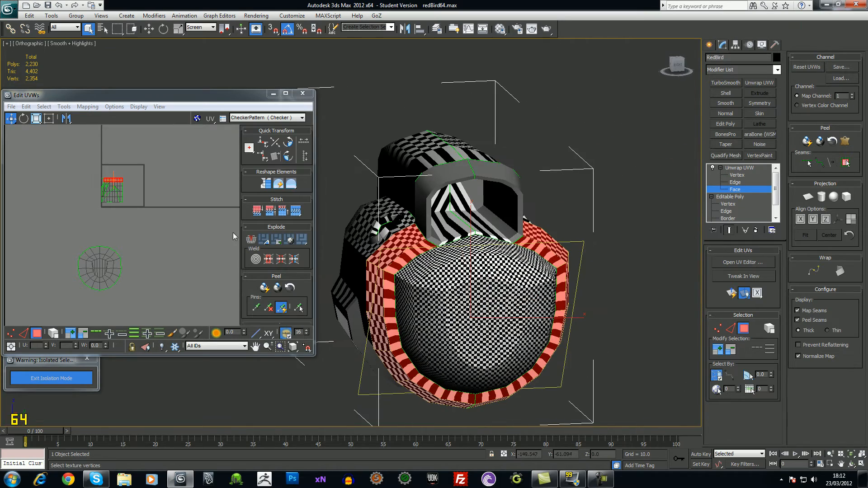
pyautogui.scroll(1, 207, 211)
pyautogui.moveTo(208, 211); pyautogui.dragTo(227, 255, button='middle')
pyautogui.scroll(1, 226, 254)
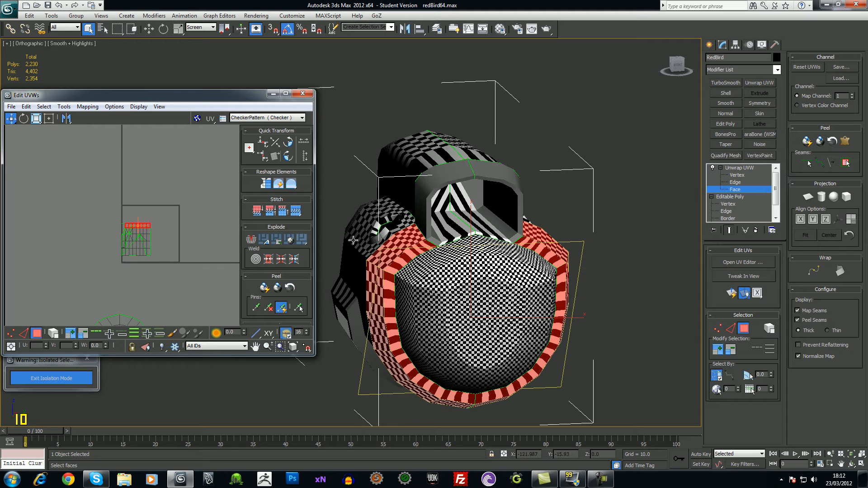
pyautogui.keyDown('alt'); pyautogui.moveTo(581, 298); pyautogui.dragTo(555, 390, button='middle'); pyautogui.keyUp('alt')
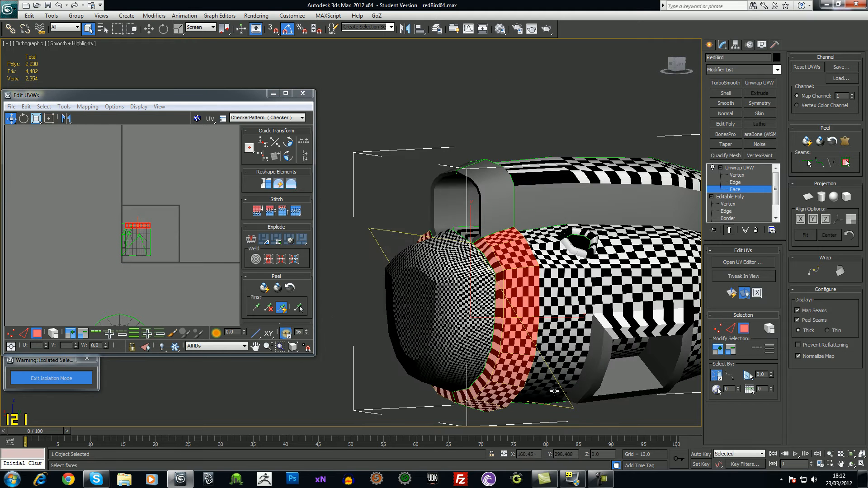
pyautogui.click(821, 197)
pyautogui.keyDown('alt'); pyautogui.moveTo(460, 316); pyautogui.dragTo(521, 264, button='middle'); pyautogui.keyUp('alt')
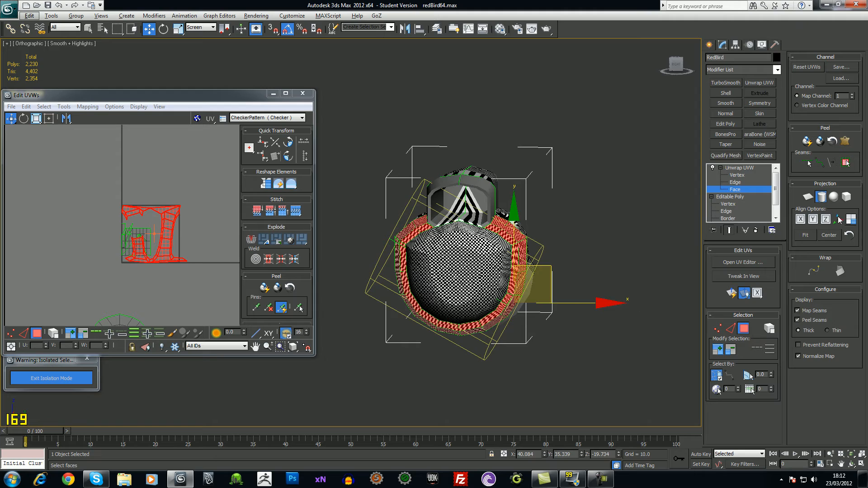
# Align the band's cylindrical mapping to the X axis
pyautogui.click(801, 221)
pyautogui.keyDown('alt'); pyautogui.moveTo(543, 302); pyautogui.dragTo(490, 308, button='middle'); pyautogui.keyUp('alt')
pyautogui.scroll(5, 489, 308)
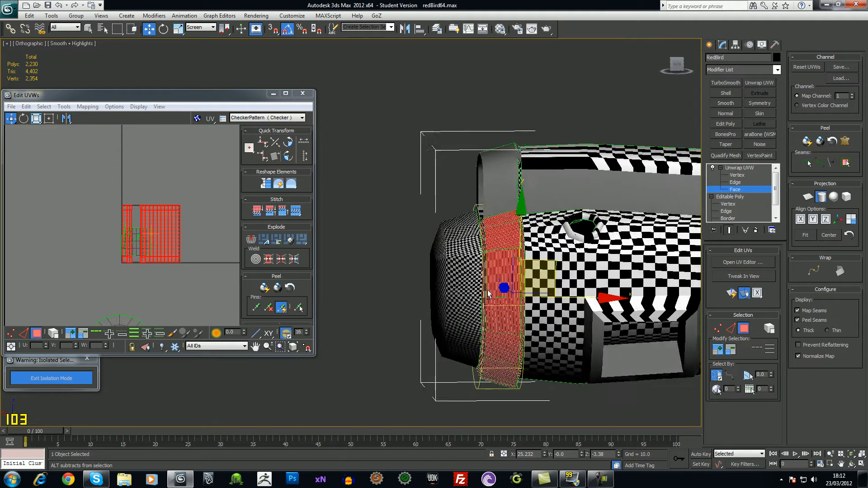
pyautogui.keyDown('alt'); pyautogui.moveTo(487, 320); pyautogui.dragTo(389, 306, button='middle'); pyautogui.keyUp('alt')
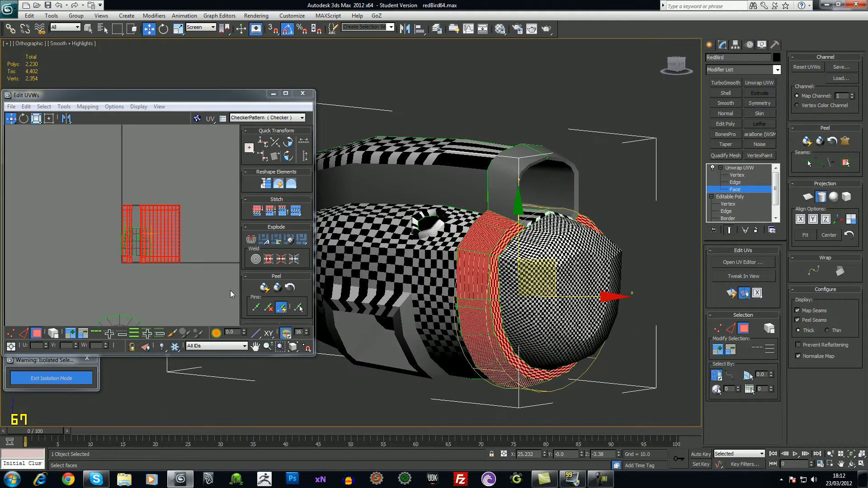
# Exit face-level editing, move the band's two UV strips aside, then clear the selection
pyautogui.click(737, 169)
pyautogui.moveTo(163, 264); pyautogui.dragTo(169, 277, button='middle')
pyautogui.moveTo(172, 231); pyautogui.dragTo(171, 167)
pyautogui.moveTo(206, 207); pyautogui.dragTo(149, 242, button='middle')
pyautogui.scroll(4, 201, 234)
pyautogui.keyDown('alt'); pyautogui.moveTo(573, 248); pyautogui.dragTo(441, 271, button='middle'); pyautogui.keyUp('alt')
pyautogui.keyDown('alt'); pyautogui.moveTo(538, 283); pyautogui.dragTo(486, 300, button='middle'); pyautogui.keyUp('alt')
pyautogui.click(47, 157)
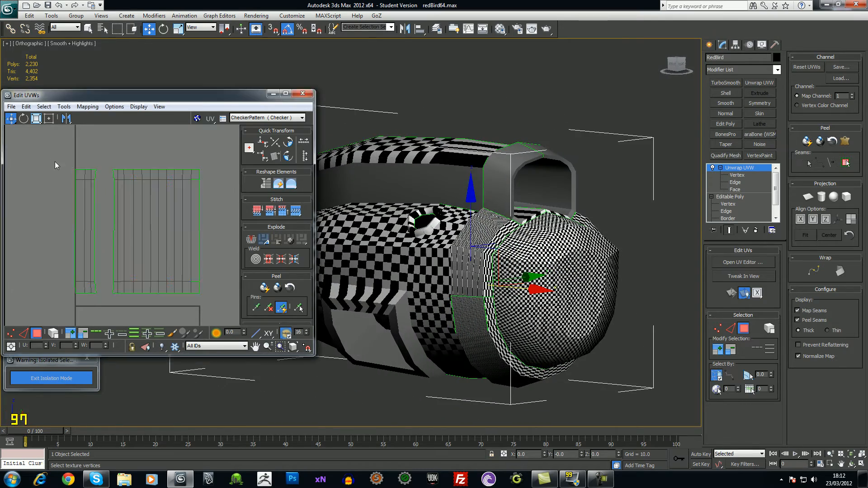
# Move the narrow UV strip against the right edge of the wide strip, undoing one wrong move
pyautogui.moveTo(93, 299); pyautogui.dragTo(94, 299)
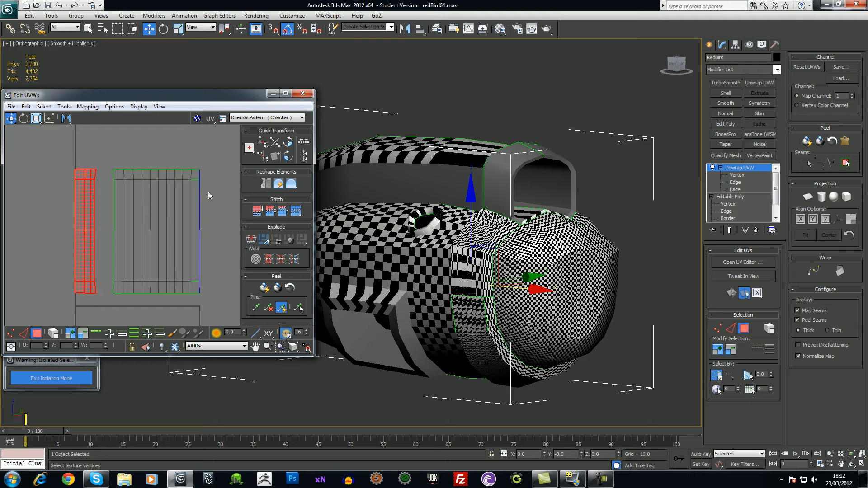
pyautogui.moveTo(217, 208); pyautogui.dragTo(213, 205, button='middle')
pyautogui.moveTo(74, 220); pyautogui.dragTo(200, 234)
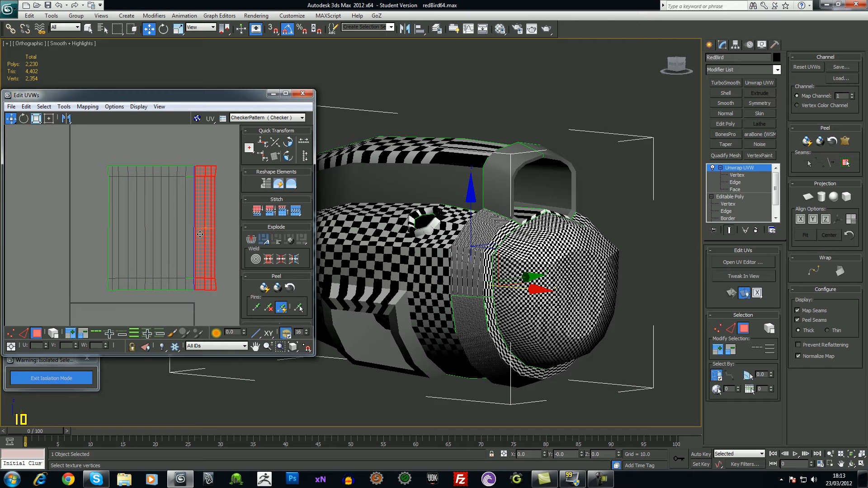
pyautogui.moveTo(201, 235)
pyautogui.mouseDown()
pyautogui.moveTo(75, 235)
pyautogui.moveTo(89, 226)
pyautogui.moveTo(210, 223)
pyautogui.mouseUp()
pyautogui.hotkey('ctrl', 'z')
pyautogui.moveTo(84, 224); pyautogui.dragTo(202, 220)
# Select the adjacent strip too and marquee their matching edges for welding
pyautogui.moveTo(229, 287); pyautogui.dragTo(146, 256, button='middle')
pyautogui.scroll(2, 185, 292)
pyautogui.keyDown('ctrl'); pyautogui.click(141, 255); pyautogui.keyUp('ctrl')
pyautogui.scroll(-2, 121, 232)
pyautogui.moveTo(131, 136); pyautogui.dragTo(150, 304)
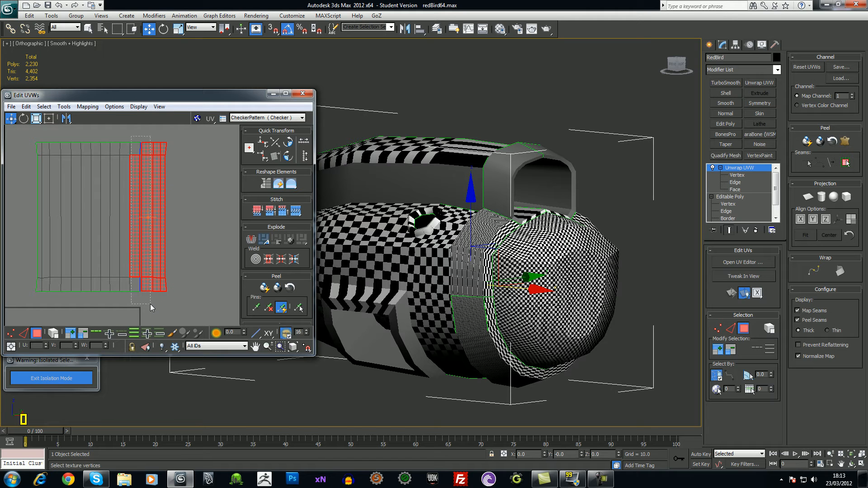
pyautogui.rightClick(148, 260)
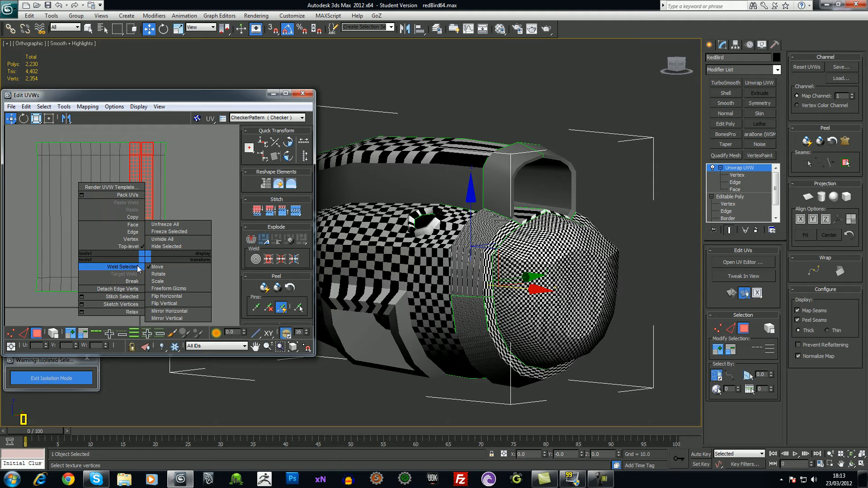
# Weld the selected UV vertices and stitch the two band strips into one shell
pyautogui.click(138, 267)
pyautogui.rightClick(150, 258)
pyautogui.click(133, 297)
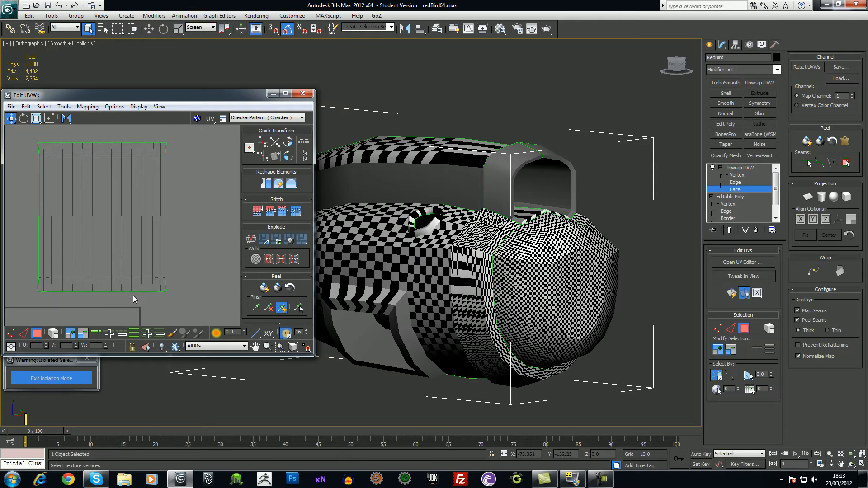
pyautogui.scroll(-3, 175, 301)
pyautogui.moveTo(165, 261); pyautogui.dragTo(185, 261, button='middle')
pyautogui.keyDown('alt'); pyautogui.moveTo(487, 275); pyautogui.dragTo(547, 323, button='middle'); pyautogui.keyUp('alt')
pyautogui.scroll(3, 574, 342)
pyautogui.moveTo(583, 348); pyautogui.dragTo(440, 291, button='middle')
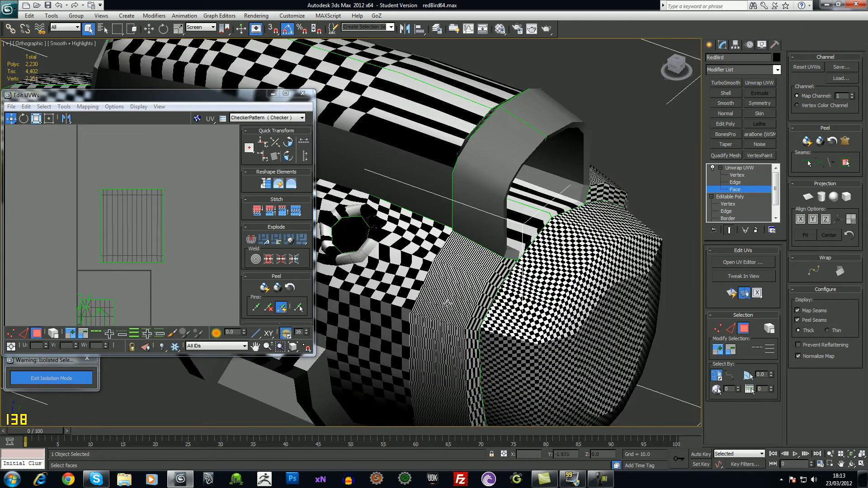
pyautogui.scroll(3, 470, 301)
pyautogui.moveTo(536, 329); pyautogui.dragTo(516, 276, button='middle')
# Relax the whole band UV shell using Relax By Face Angles
pyautogui.moveTo(86, 175); pyautogui.dragTo(187, 292)
pyautogui.click(64, 106)
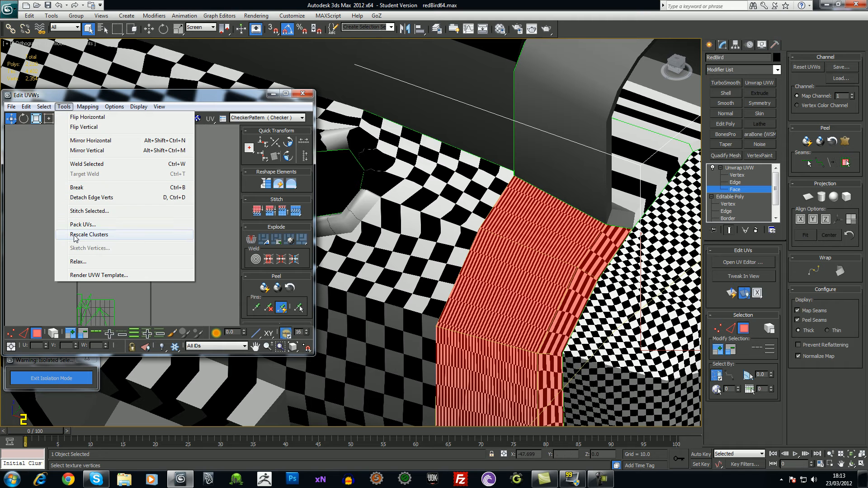
pyautogui.click(82, 265)
pyautogui.click(41, 138)
pyautogui.click(106, 173)
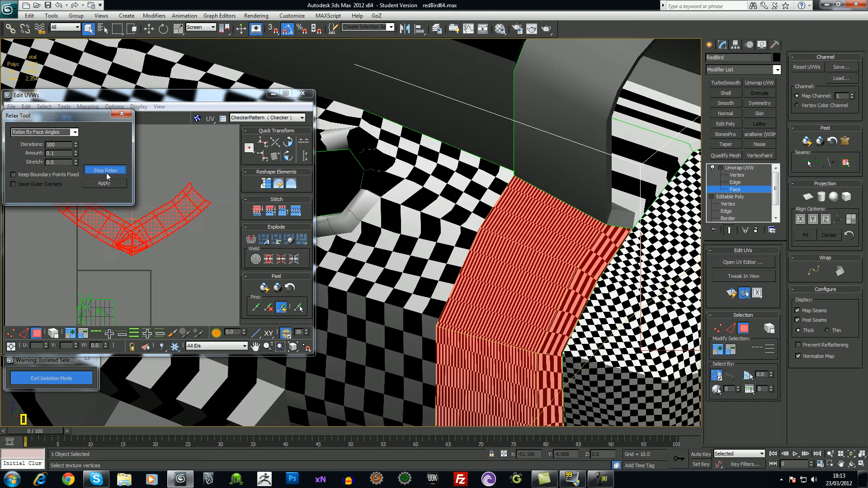
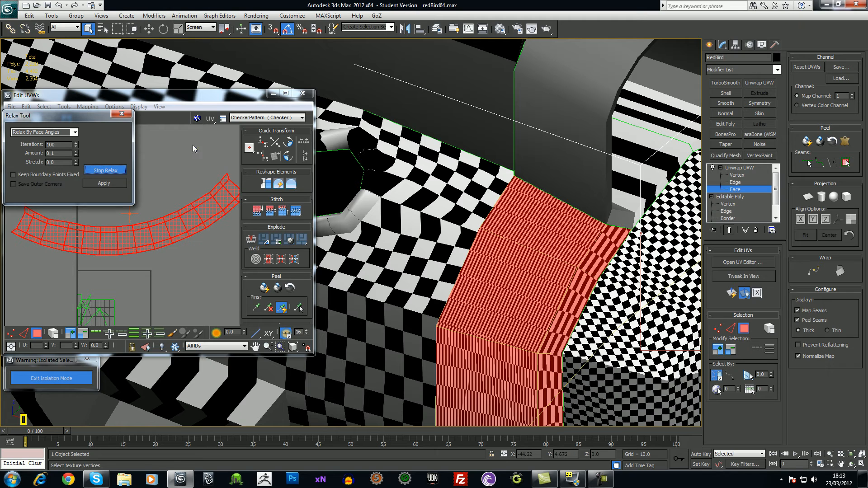
# Stop the band relax, close the Relax Tool, clear the selection and orbit to check the strip
pyautogui.keyDown('alt'); pyautogui.moveTo(512, 301); pyautogui.dragTo(502, 251, button='middle'); pyautogui.keyUp('alt')
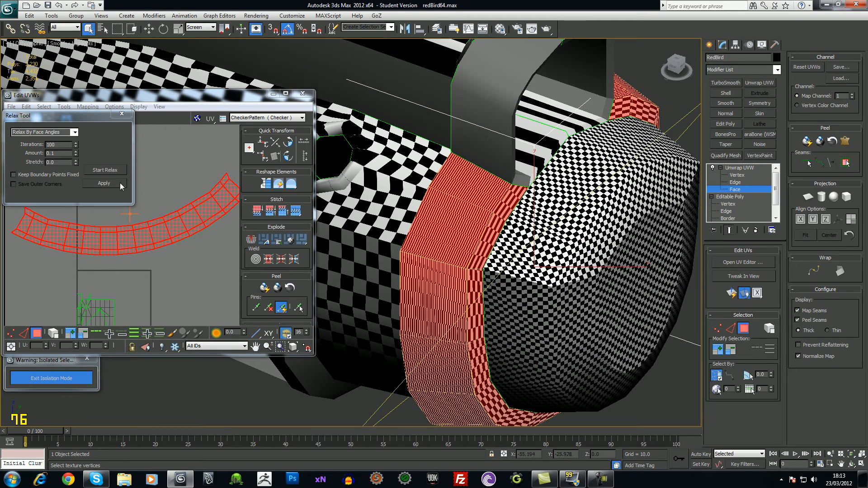
pyautogui.click(122, 115)
pyautogui.click(171, 201)
pyautogui.keyDown('alt'); pyautogui.moveTo(512, 270); pyautogui.dragTo(475, 246, button='middle'); pyautogui.keyUp('alt')
pyautogui.click(460, 254)
pyautogui.keyDown('alt'); pyautogui.moveTo(520, 263); pyautogui.dragTo(473, 250, button='middle'); pyautogui.keyUp('alt')
# With Select Element on, move the strip island below the round shell, then shift both down-left
pyautogui.scroll(-3, 158, 261)
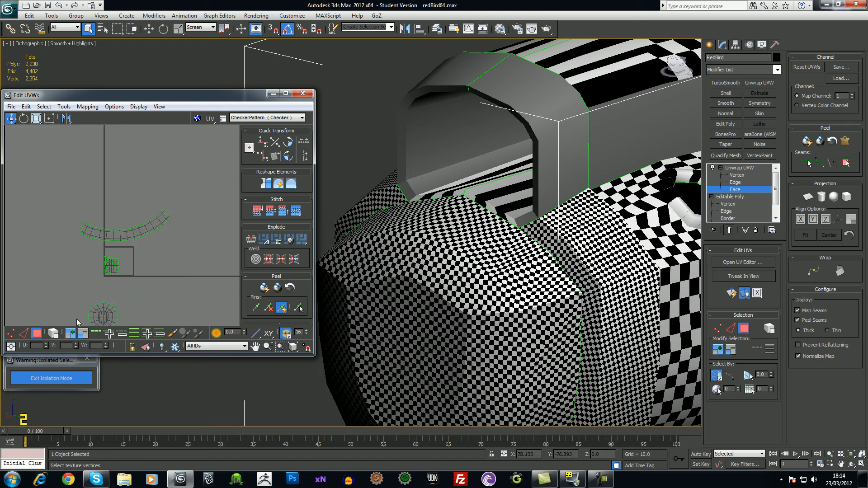
pyautogui.click(57, 335)
pyautogui.click(119, 233)
pyautogui.moveTo(169, 257); pyautogui.dragTo(168, 162, button='middle')
pyautogui.moveTo(139, 138); pyautogui.dragTo(118, 253)
pyautogui.click(131, 284)
pyautogui.moveTo(170, 262); pyautogui.dragTo(100, 223)
pyautogui.moveTo(115, 259); pyautogui.dragTo(54, 298)
# Pan the UV layout and orbit the model to inspect the relaxed strip from below and above
pyautogui.click(173, 235)
pyautogui.moveTo(174, 235); pyautogui.dragTo(239, 246, button='middle')
pyautogui.moveTo(159, 263); pyautogui.dragTo(113, 305, button='middle')
pyautogui.moveTo(154, 249); pyautogui.dragTo(137, 248, button='middle')
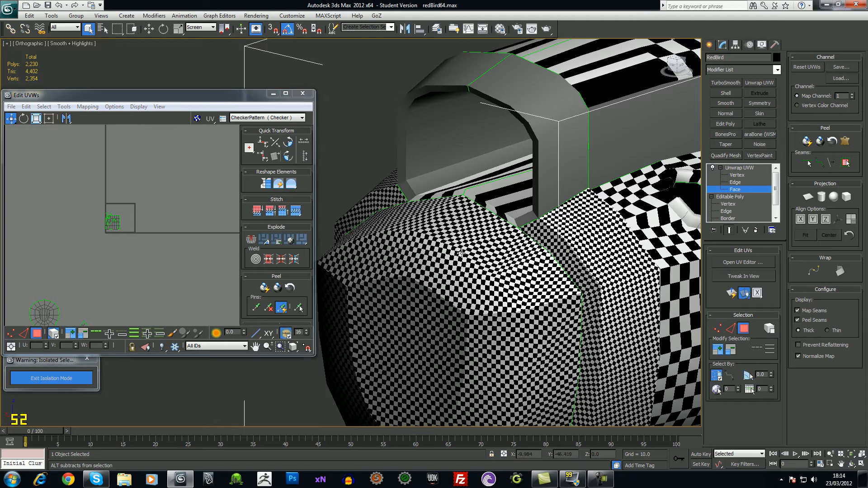
pyautogui.keyDown('alt'); pyautogui.moveTo(458, 265); pyautogui.dragTo(487, 261, button='middle'); pyautogui.keyUp('alt')
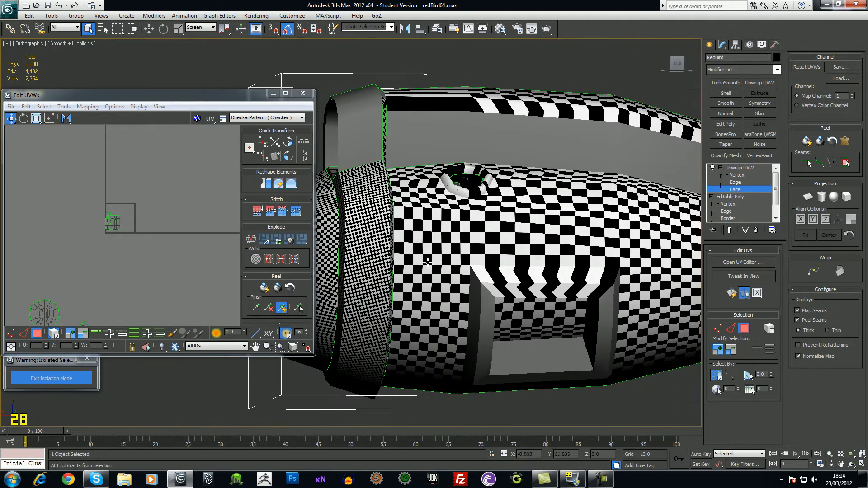
pyautogui.moveTo(143, 240); pyautogui.dragTo(138, 240, button='middle')
pyautogui.scroll(2, 143, 238)
pyautogui.keyDown('alt'); pyautogui.moveTo(588, 251); pyautogui.dragTo(616, 272, button='middle'); pyautogui.keyUp('alt')
pyautogui.keyDown('alt'); pyautogui.moveTo(601, 264); pyautogui.dragTo(577, 248, button='middle'); pyautogui.keyUp('alt')
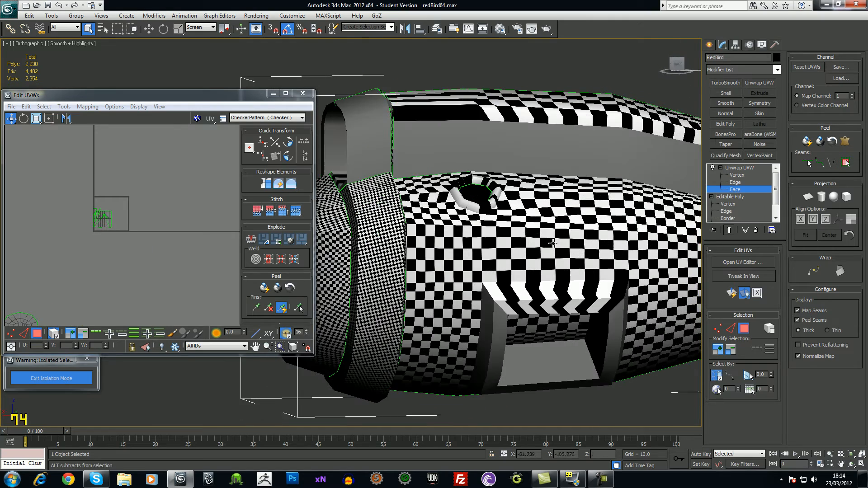
pyautogui.keyDown('alt'); pyautogui.moveTo(447, 231); pyautogui.dragTo(682, 219, button='middle'); pyautogui.keyUp('alt')
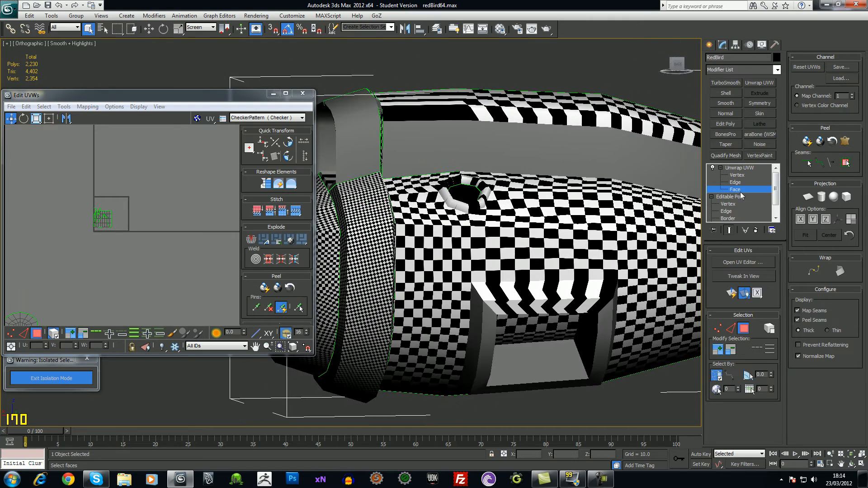
# Switch the face selection region to Lasso and test it on the engine faces
pyautogui.click(438, 221)
pyautogui.keyDown('alt'); pyautogui.moveTo(438, 221); pyautogui.dragTo(544, 284, button='middle'); pyautogui.keyUp('alt')
pyautogui.scroll(-8, 485, 268)
pyautogui.scroll(2, 505, 271)
pyautogui.moveTo(118, 34); pyautogui.dragTo(126, 90)
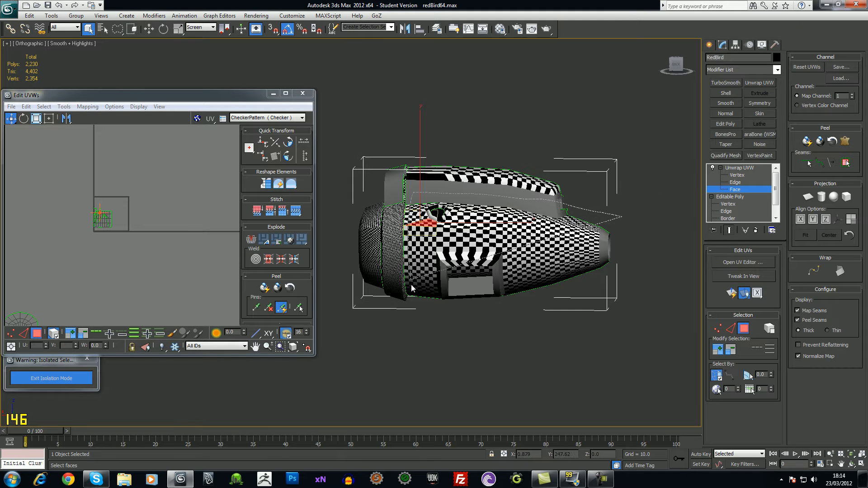
pyautogui.moveTo(640, 308); pyautogui.dragTo(657, 303)
pyautogui.click(656, 304)
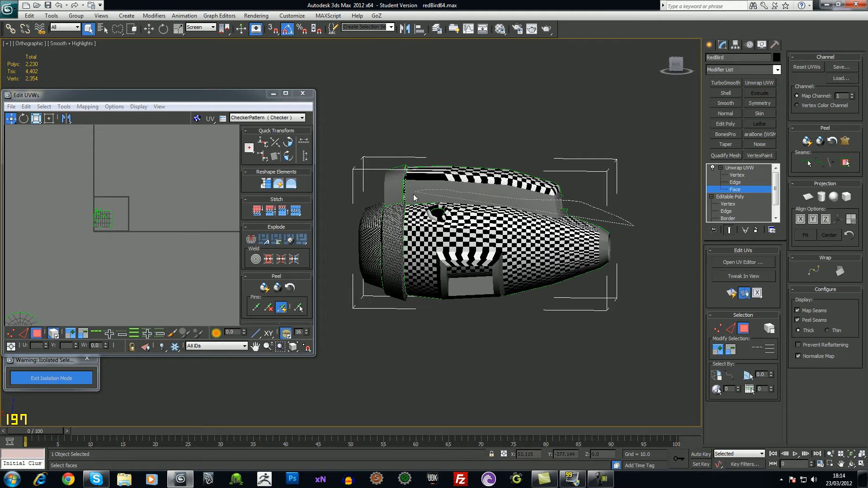
# Lasso-select all the engine faces, then subtract the top band faces from the selection
pyautogui.moveTo(430, 326); pyautogui.dragTo(650, 305)
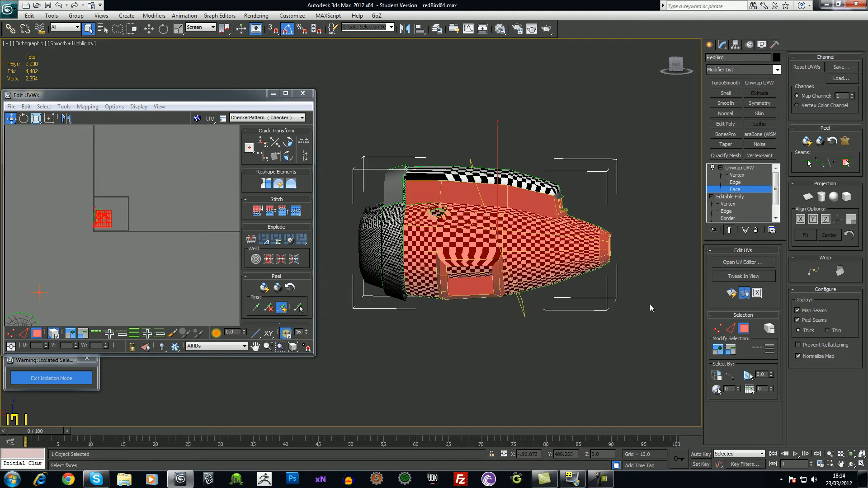
pyautogui.keyDown('alt'); pyautogui.moveTo(640, 278); pyautogui.dragTo(565, 173, button='middle'); pyautogui.keyUp('alt')
pyautogui.keyDown('alt'); pyautogui.moveTo(441, 129); pyautogui.dragTo(459, 157, button='middle'); pyautogui.keyUp('alt')
pyautogui.scroll(3, 591, 198)
pyautogui.moveTo(584, 213); pyautogui.dragTo(536, 216, button='middle')
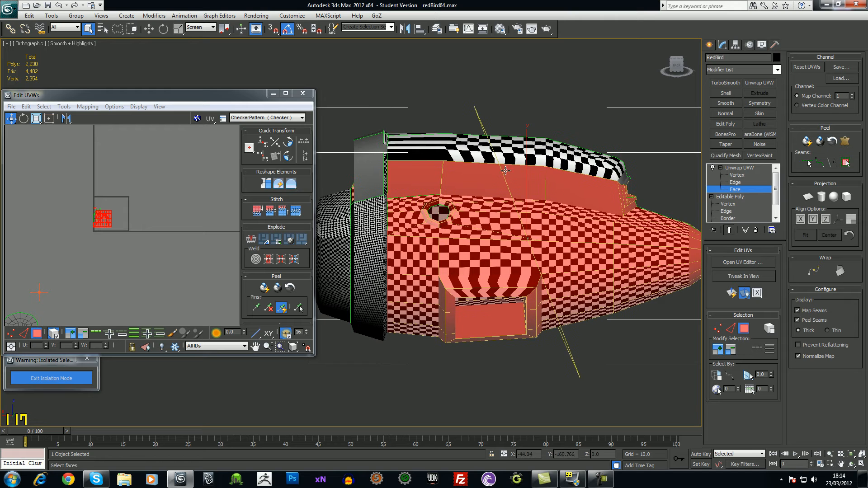
pyautogui.keyDown('alt'); pyautogui.moveTo(633, 197); pyautogui.dragTo(631, 170, button='middle'); pyautogui.keyUp('alt')
pyautogui.moveTo(637, 151); pyautogui.dragTo(632, 193)
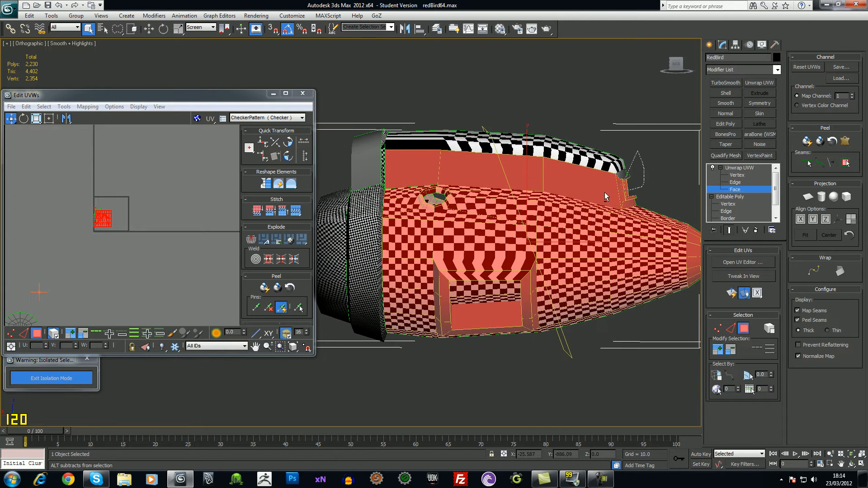
pyautogui.keyDown('alt'); pyautogui.moveTo(378, 166); pyautogui.dragTo(380, 168); pyautogui.keyUp('alt')
# Deselect the faces inside the front ring
pyautogui.keyDown('alt'); pyautogui.moveTo(644, 172); pyautogui.dragTo(478, 227, button='middle'); pyautogui.keyUp('alt')
pyautogui.keyDown('ctrl'); pyautogui.keyDown('alt'); pyautogui.moveTo(479, 227); pyautogui.dragTo(496, 183, button='middle'); pyautogui.keyUp('alt'); pyautogui.keyUp('ctrl')
pyautogui.keyDown('alt'); pyautogui.moveTo(404, 155); pyautogui.dragTo(357, 227, button='middle'); pyautogui.keyUp('alt')
pyautogui.keyDown('alt'); pyautogui.moveTo(351, 256); pyautogui.dragTo(406, 274, button='middle'); pyautogui.keyUp('alt')
pyautogui.keyDown('alt'); pyautogui.moveTo(541, 345); pyautogui.dragTo(505, 228, button='middle'); pyautogui.keyUp('alt')
pyautogui.keyDown('alt'); pyautogui.click(421, 356); pyautogui.keyUp('alt')
pyautogui.keyDown('alt'); pyautogui.click(411, 353); pyautogui.keyUp('alt')
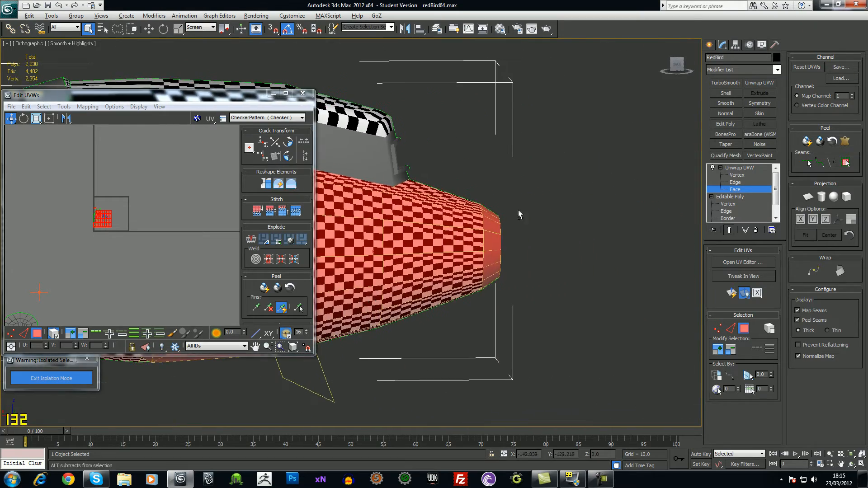
# Remove the rear-end faces from the selection and review the remaining hull selection
pyautogui.keyDown('alt'); pyautogui.moveTo(493, 310); pyautogui.dragTo(503, 309); pyautogui.keyUp('alt')
pyautogui.keyDown('alt'); pyautogui.moveTo(570, 273); pyautogui.dragTo(504, 221, button='middle'); pyautogui.keyUp('alt')
pyautogui.moveTo(504, 221)
pyautogui.mouseDown(button='middle')
pyautogui.moveTo(704, 217)
pyautogui.moveTo(451, 205)
pyautogui.moveTo(397, 223)
pyautogui.moveTo(397, 235)
pyautogui.mouseUp(button='middle')
pyautogui.scroll(5, 396, 235)
pyautogui.scroll(-4, 464, 254)
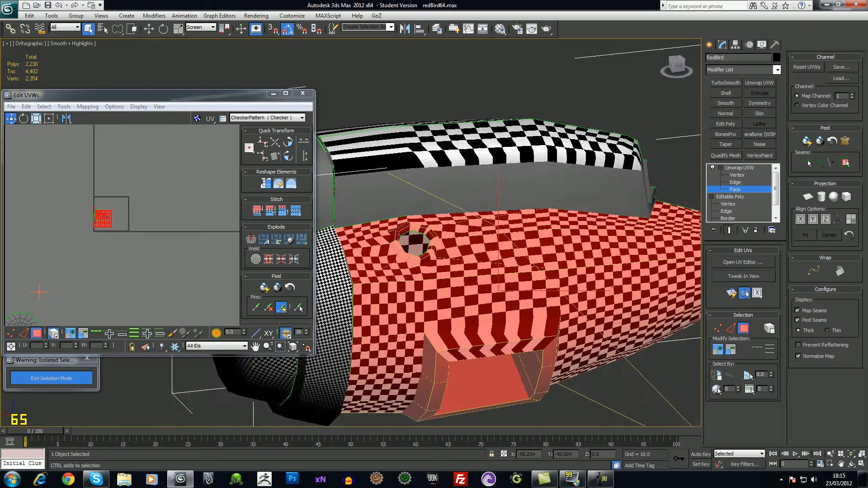
pyautogui.keyDown('alt'); pyautogui.moveTo(523, 211); pyautogui.dragTo(468, 280, button='middle'); pyautogui.keyUp('alt')
pyautogui.scroll(3, 468, 281)
pyautogui.scroll(3, 468, 284)
pyautogui.moveTo(520, 326); pyautogui.dragTo(423, 247, button='middle')
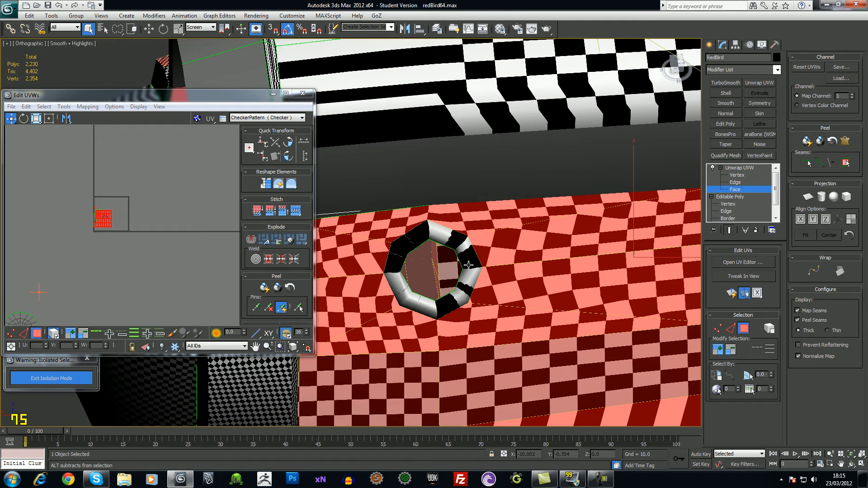
# Deselect the intake block's top face, the strip below it and its left side face
pyautogui.scroll(-10, 460, 246)
pyautogui.scroll(4, 452, 292)
pyautogui.keyDown('alt'); pyautogui.click(452, 292); pyautogui.keyUp('alt')
pyautogui.keyDown('alt'); pyautogui.click(439, 308); pyautogui.keyUp('alt')
pyautogui.keyDown('alt'); pyautogui.click(387, 330); pyautogui.keyUp('alt')
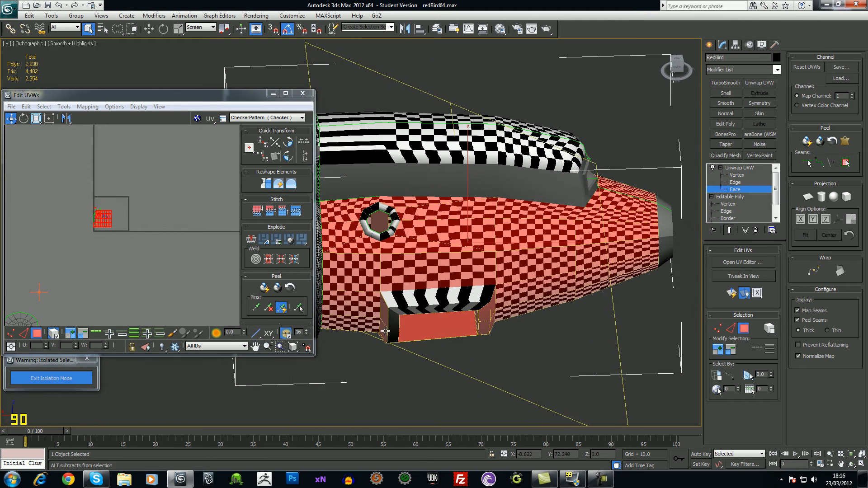
# Turn the intake toward the viewer and deselect the vent rim faces
pyautogui.keyDown('alt'); pyautogui.moveTo(488, 319); pyautogui.dragTo(366, 262, button='middle'); pyautogui.keyUp('alt')
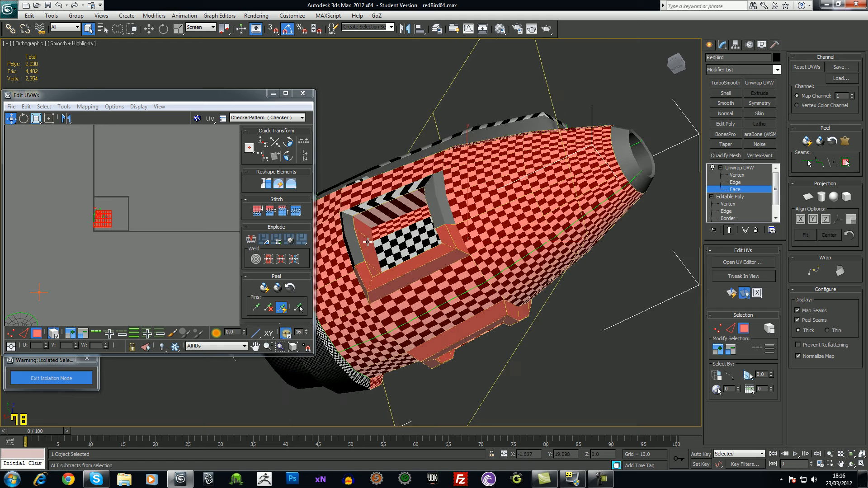
pyautogui.keyDown('alt'); pyautogui.moveTo(379, 227); pyautogui.dragTo(377, 289, button='middle'); pyautogui.keyUp('alt')
pyautogui.keyDown('alt'); pyautogui.moveTo(455, 267); pyautogui.dragTo(445, 301, button='middle'); pyautogui.keyUp('alt')
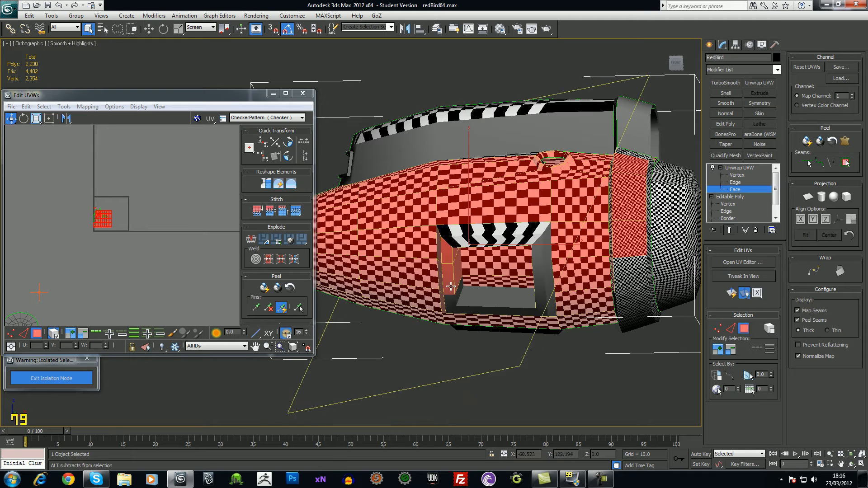
pyautogui.keyDown('alt'); pyautogui.moveTo(456, 256); pyautogui.dragTo(542, 305, button='middle'); pyautogui.keyUp('alt')
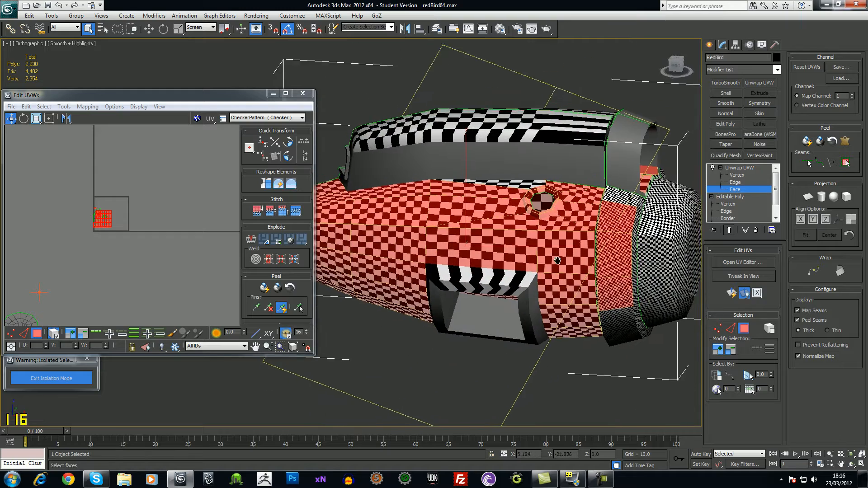
pyautogui.moveTo(561, 260); pyautogui.dragTo(521, 286, button='middle')
pyautogui.scroll(4, 562, 260)
pyautogui.moveTo(562, 260); pyautogui.dragTo(470, 285, button='middle')
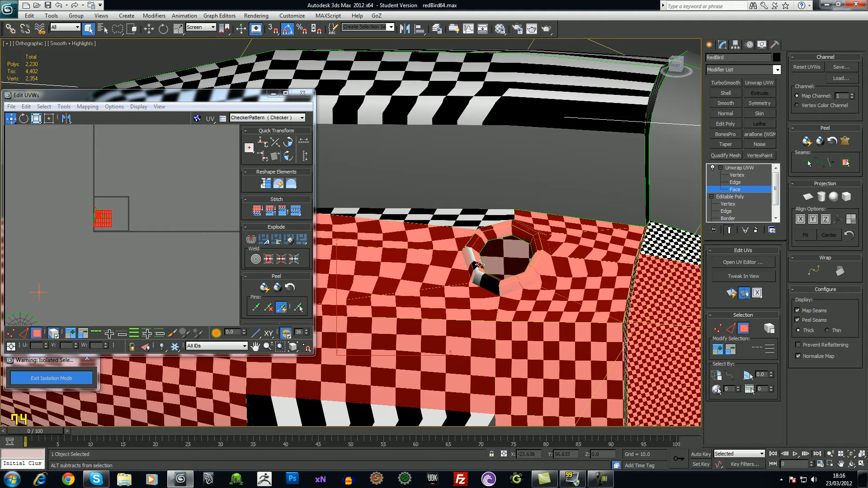
pyautogui.keyDown('alt'); pyautogui.click(512, 281); pyautogui.keyUp('alt')
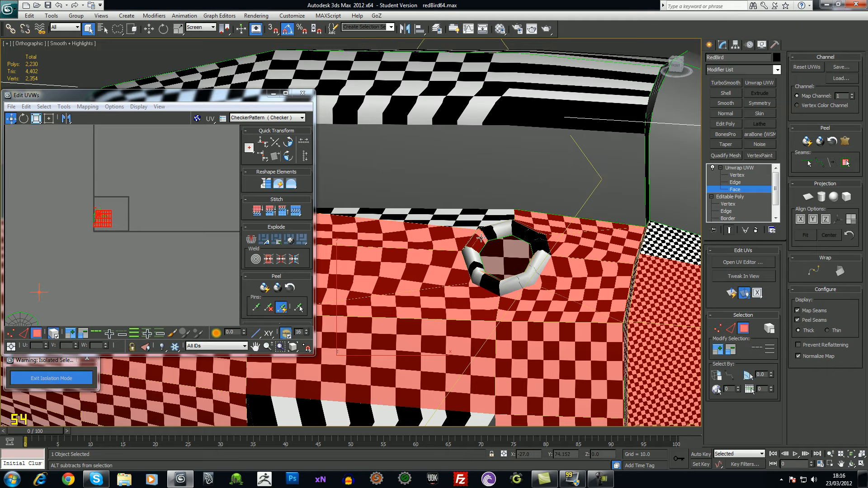
# Remove the front ring faces and the body's side-edge faces from the hull selection
pyautogui.keyDown('alt'); pyautogui.moveTo(478, 234); pyautogui.dragTo(549, 300, button='middle'); pyautogui.keyUp('alt')
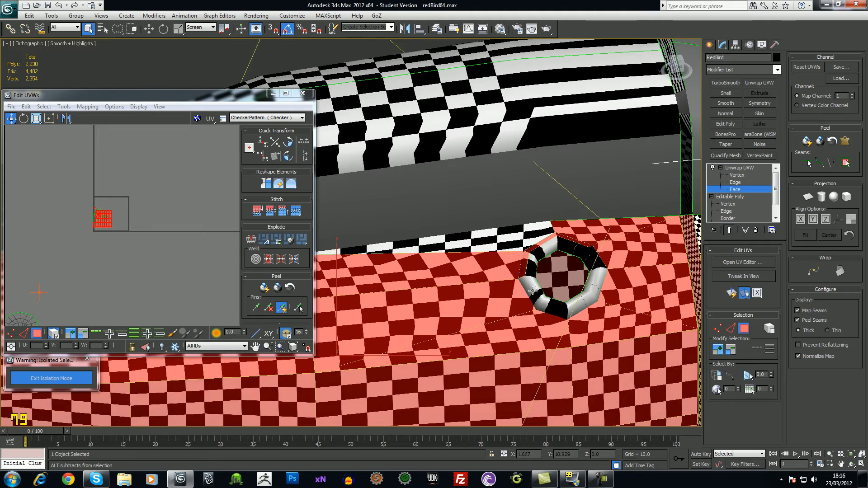
pyautogui.keyDown('alt'); pyautogui.moveTo(531, 248); pyautogui.dragTo(533, 287, button='middle'); pyautogui.keyUp('alt')
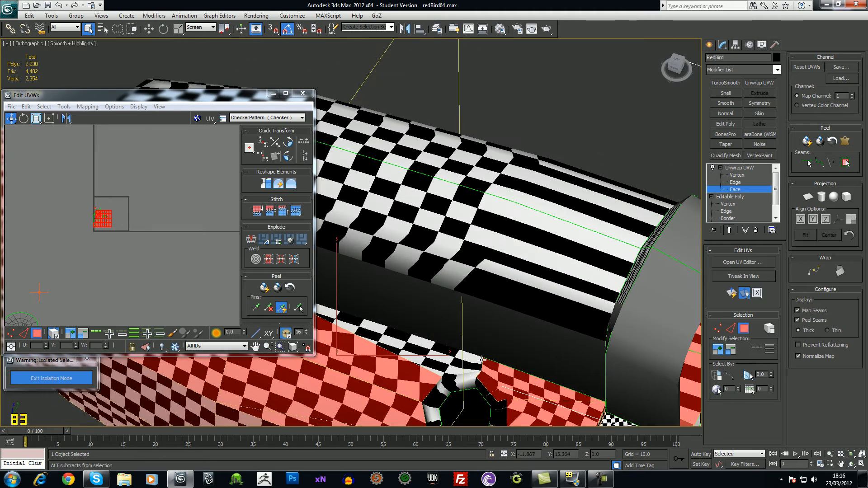
pyautogui.keyDown('alt'); pyautogui.moveTo(493, 394); pyautogui.dragTo(528, 296, button='middle'); pyautogui.keyUp('alt')
pyautogui.keyDown('alt'); pyautogui.moveTo(631, 168); pyautogui.dragTo(647, 150, button='middle'); pyautogui.keyUp('alt')
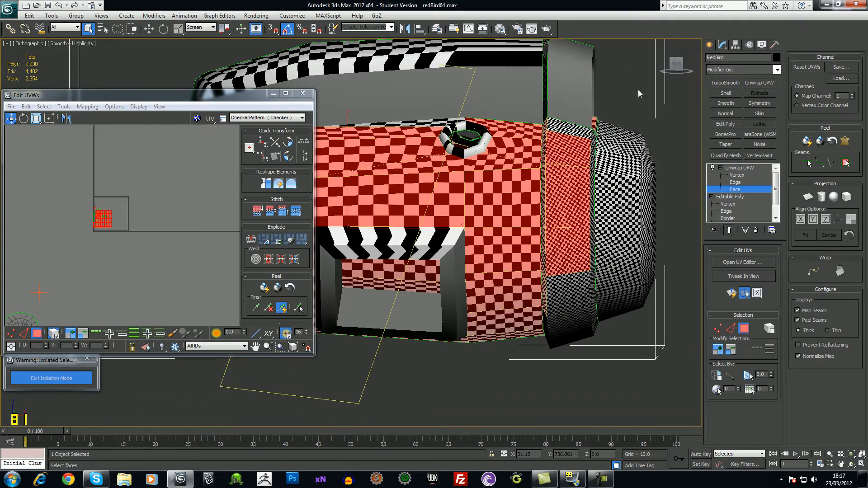
pyautogui.keyDown('alt'); pyautogui.moveTo(582, 276); pyautogui.dragTo(599, 281); pyautogui.keyUp('alt')
pyautogui.keyDown('alt'); pyautogui.moveTo(633, 257); pyautogui.dragTo(637, 278, button='middle'); pyautogui.keyUp('alt')
pyautogui.hotkey('ctrl', 'z')
pyautogui.keyDown('alt'); pyautogui.moveTo(450, 168); pyautogui.dragTo(641, 107, button='middle'); pyautogui.keyUp('alt')
pyautogui.keyDown('alt'); pyautogui.moveTo(581, 188); pyautogui.dragTo(591, 281); pyautogui.keyUp('alt')
pyautogui.keyDown('alt'); pyautogui.moveTo(569, 146); pyautogui.dragTo(603, 141, button='middle'); pyautogui.keyUp('alt')
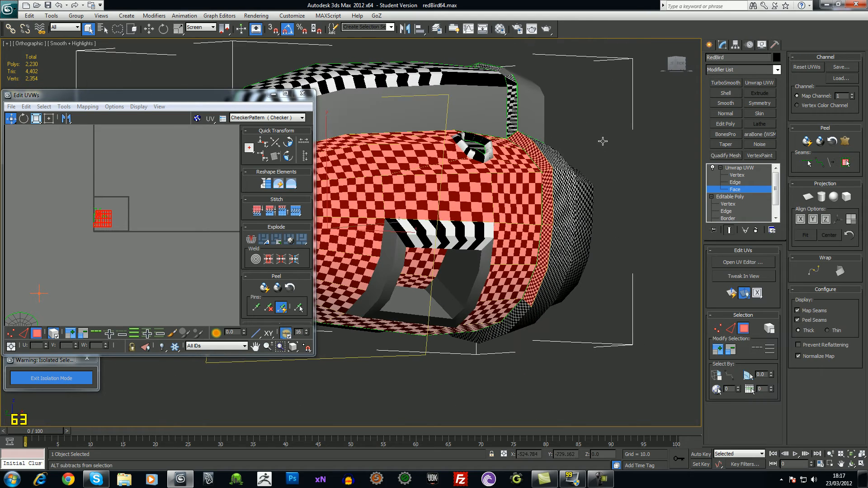
pyautogui.keyDown('alt'); pyautogui.moveTo(560, 316); pyautogui.dragTo(547, 270); pyautogui.keyUp('alt')
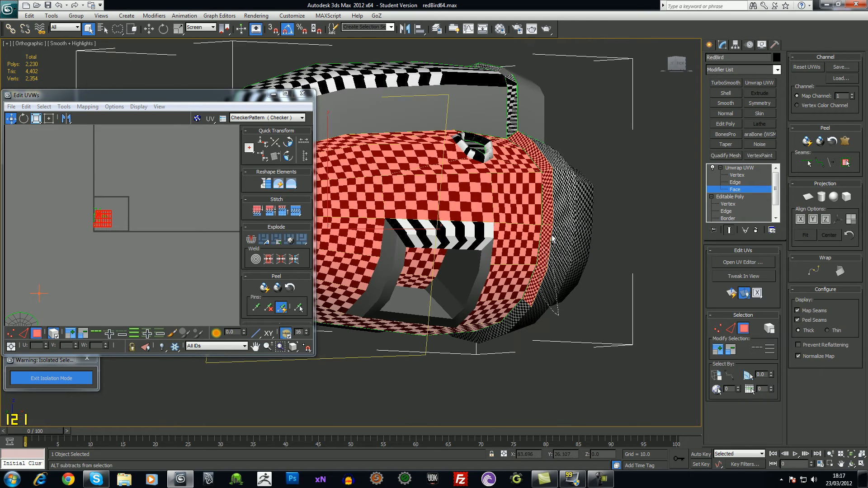
# Narrow the Edit UVWs window and apply a Cylindrical projection to the hull faces
pyautogui.keyDown('alt'); pyautogui.moveTo(631, 181); pyautogui.dragTo(302, 119, button='middle'); pyautogui.keyUp('alt')
pyautogui.moveTo(311, 121); pyautogui.dragTo(166, 121)
pyautogui.keyDown('alt'); pyautogui.moveTo(493, 227); pyautogui.dragTo(542, 198, button='middle'); pyautogui.keyUp('alt')
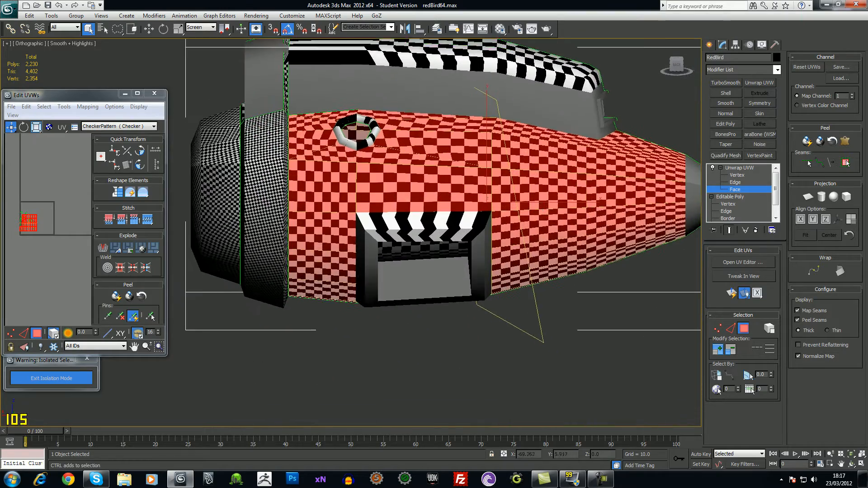
pyautogui.scroll(-3, 374, 150)
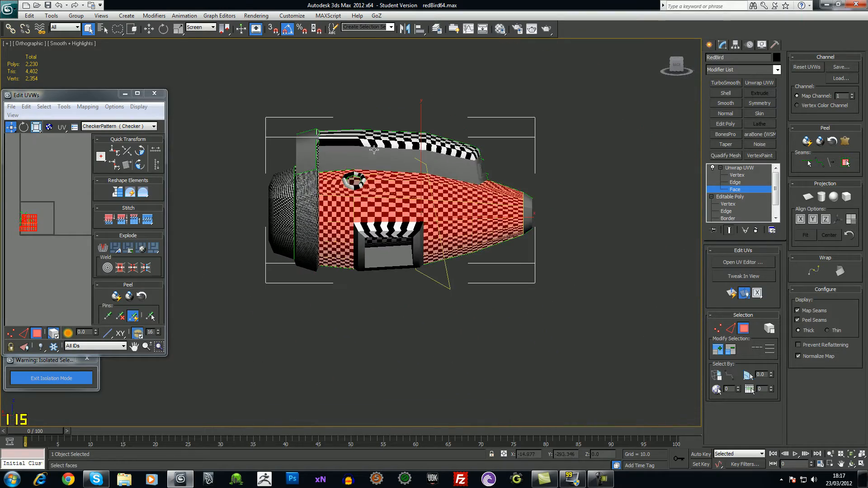
pyautogui.click(820, 196)
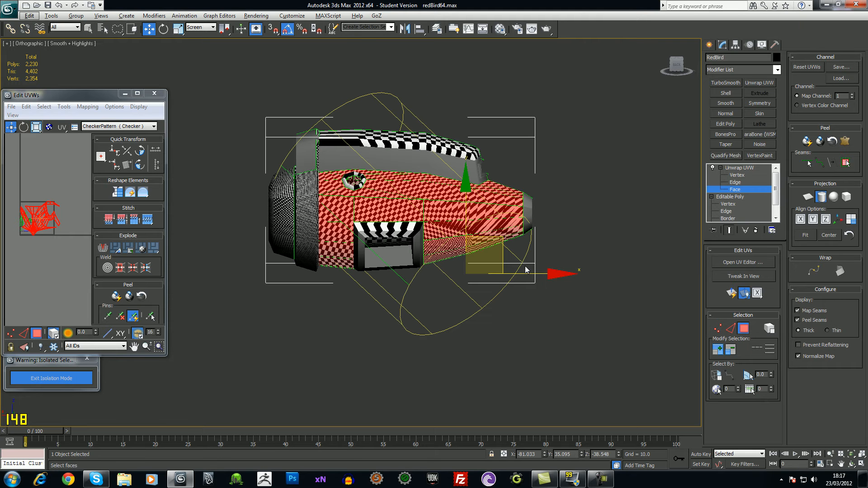
# Align the cylindrical projection to the X axis
pyautogui.click(800, 219)
pyautogui.keyDown('alt'); pyautogui.moveTo(529, 262); pyautogui.dragTo(536, 212, button='middle'); pyautogui.keyUp('alt')
pyautogui.keyDown('ctrl'); pyautogui.keyDown('alt'); pyautogui.moveTo(524, 246); pyautogui.dragTo(514, 226, button='middle'); pyautogui.keyUp('alt'); pyautogui.keyUp('ctrl')
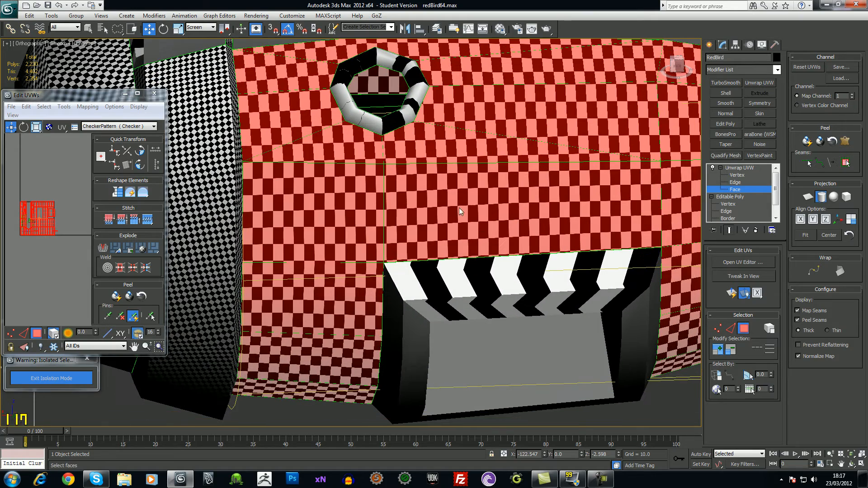
pyautogui.scroll(-4, 500, 221)
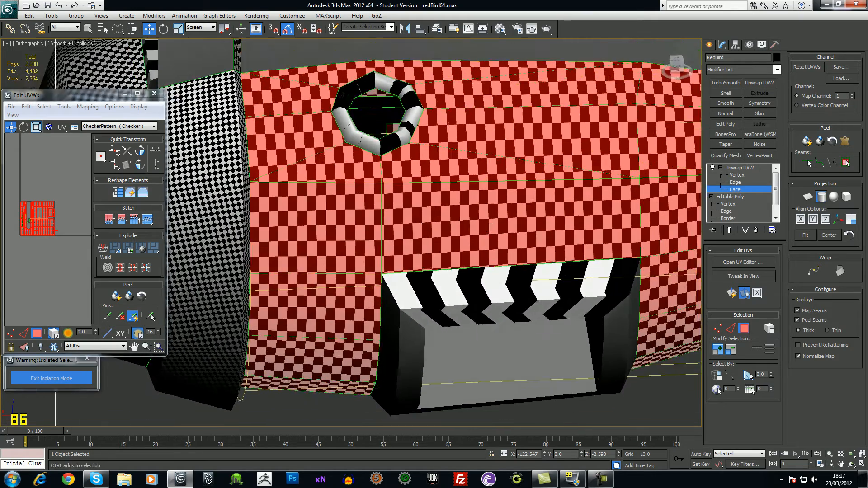
# Widen and reposition the Edit UVWs window, centre the hull island, and return to Unwrap UVW top level
pyautogui.moveTo(92, 99); pyautogui.dragTo(350, 100)
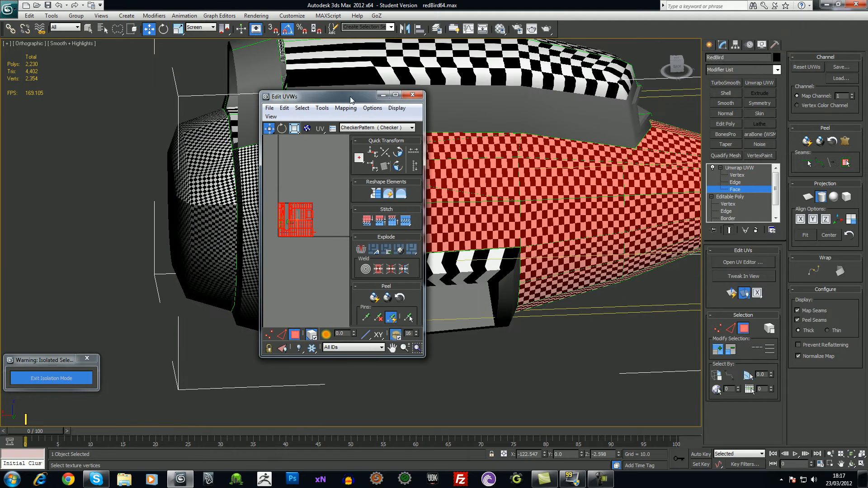
pyautogui.moveTo(424, 200); pyautogui.dragTo(613, 201)
pyautogui.scroll(3, 453, 227)
pyautogui.moveTo(369, 245); pyautogui.dragTo(451, 251, button='middle')
pyautogui.scroll(2, 454, 245)
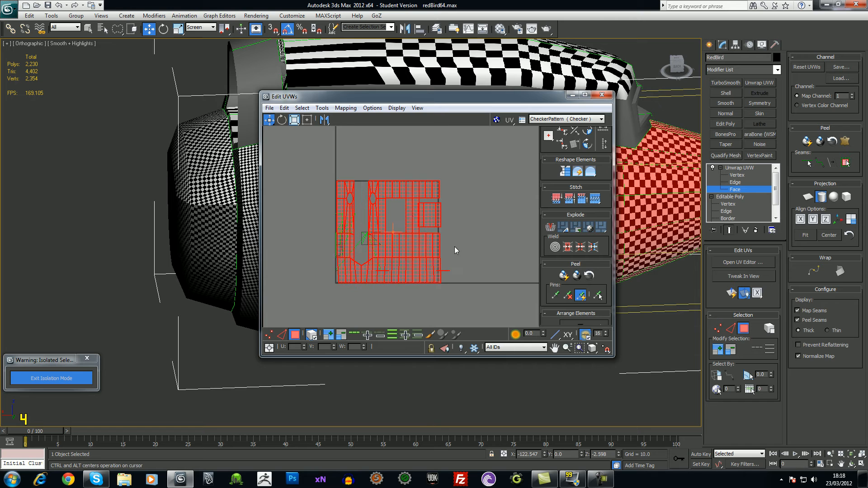
pyautogui.moveTo(424, 97); pyautogui.dragTo(357, 96)
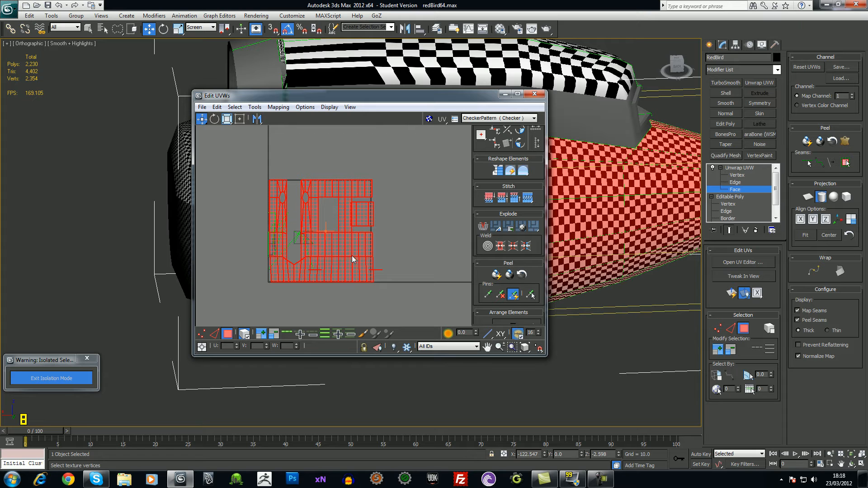
pyautogui.click(749, 168)
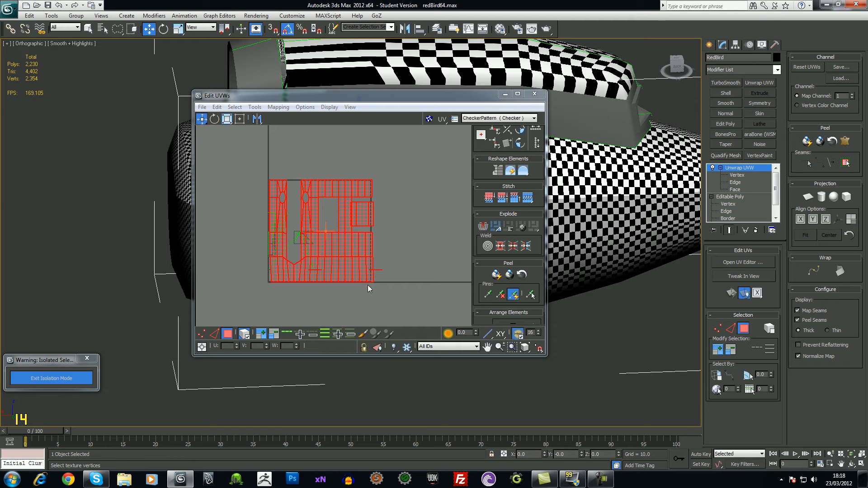
# Move the hull UV island right, out of the UV square, and deselect it
pyautogui.moveTo(351, 277); pyautogui.dragTo(458, 276)
pyautogui.moveTo(459, 276); pyautogui.dragTo(346, 269, button='middle')
pyautogui.moveTo(333, 249); pyautogui.dragTo(393, 247)
pyautogui.click(398, 289)
pyautogui.scroll(1, 421, 234)
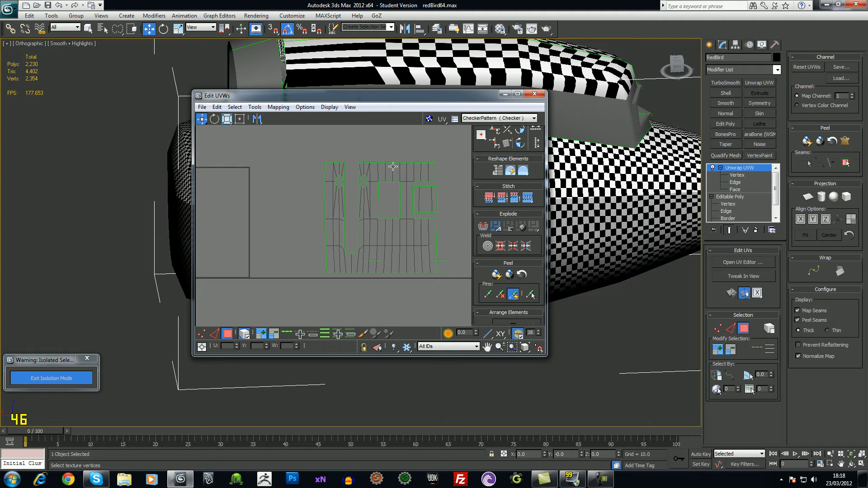
pyautogui.moveTo(473, 96); pyautogui.dragTo(301, 267)
# Orbit around the ship from nose, side and top to inspect the checker pattern
pyautogui.keyDown('alt'); pyautogui.moveTo(407, 195); pyautogui.dragTo(485, 184, button='middle'); pyautogui.keyUp('alt')
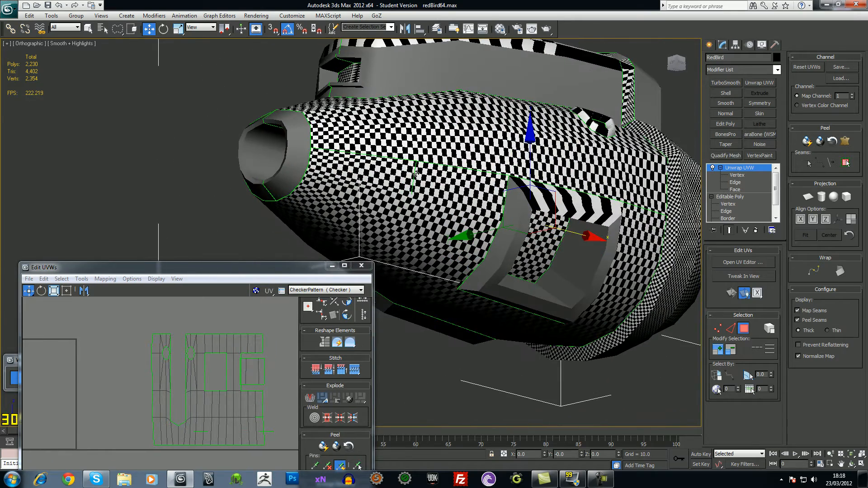
pyautogui.keyDown('alt'); pyautogui.moveTo(416, 173); pyautogui.dragTo(421, 190, button='middle'); pyautogui.keyUp('alt')
pyautogui.keyDown('alt'); pyautogui.moveTo(658, 206); pyautogui.dragTo(510, 170, button='middle'); pyautogui.keyUp('alt')
pyautogui.keyDown('alt'); pyautogui.moveTo(437, 173); pyautogui.dragTo(429, 224, button='middle'); pyautogui.keyUp('alt')
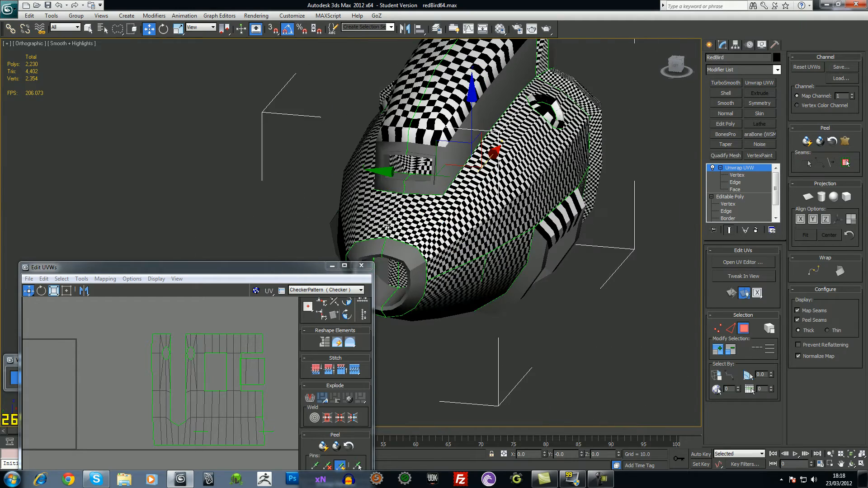
pyautogui.keyDown('alt'); pyautogui.moveTo(536, 208); pyautogui.dragTo(533, 188, button='middle'); pyautogui.keyUp('alt')
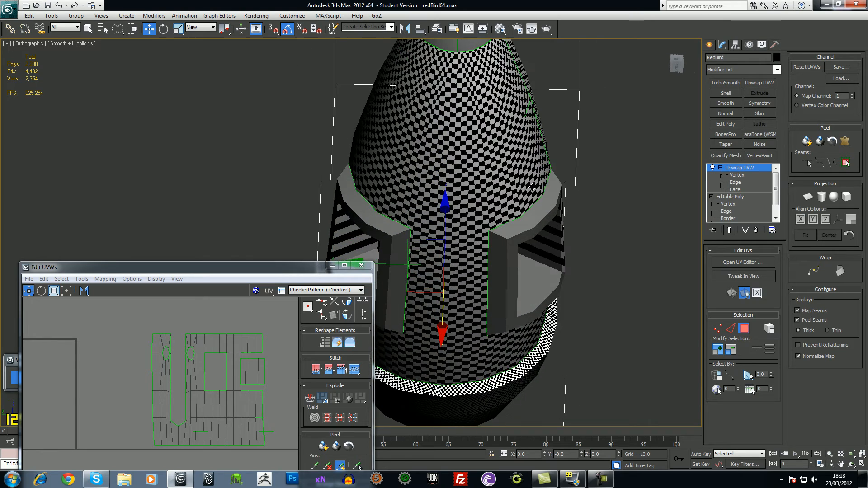
pyautogui.keyDown('alt'); pyautogui.moveTo(531, 251); pyautogui.dragTo(600, 177, button='middle'); pyautogui.keyUp('alt')
pyautogui.keyDown('alt'); pyautogui.moveTo(619, 148); pyautogui.dragTo(458, 165, button='middle'); pyautogui.keyUp('alt')
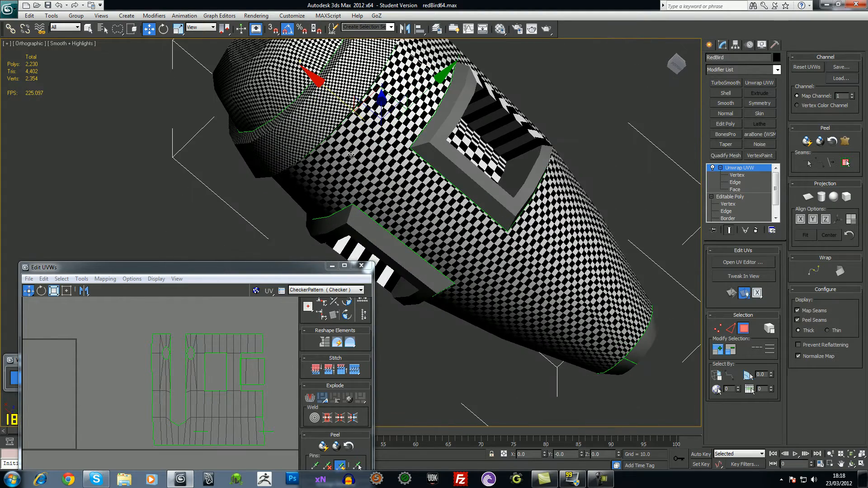
pyautogui.keyDown('alt'); pyautogui.moveTo(410, 197); pyautogui.dragTo(392, 206, button='middle'); pyautogui.keyUp('alt')
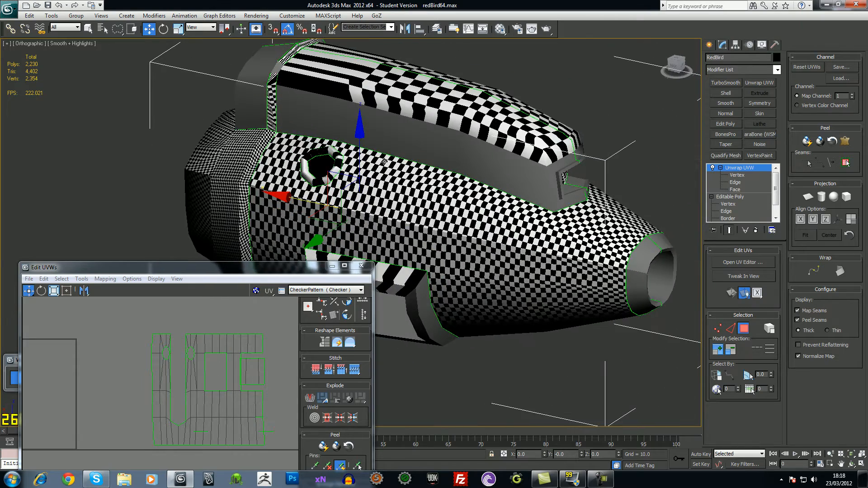
pyautogui.press('alt')
pyautogui.moveTo(222, 272); pyautogui.dragTo(257, 164)
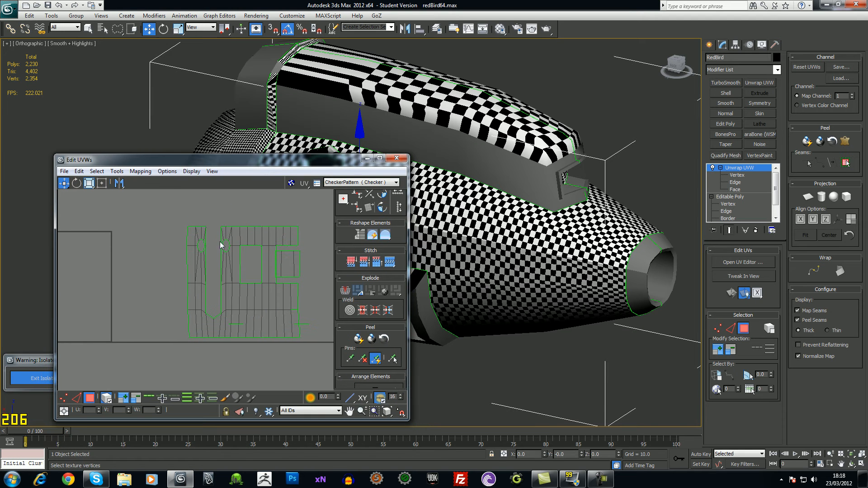
# Turn off Select Element and detach the right-hand hull UV faces with Detach Edge Verts
pyautogui.moveTo(310, 348); pyautogui.dragTo(310, 348)
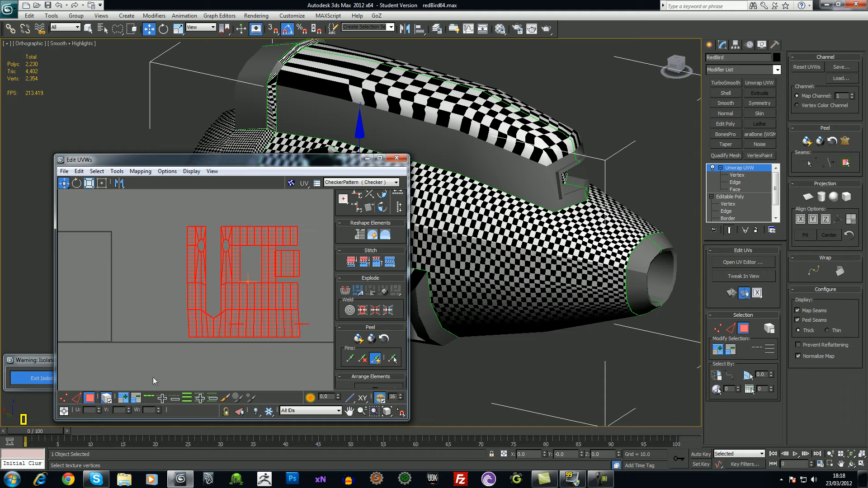
pyautogui.click(107, 401)
pyautogui.click(188, 356)
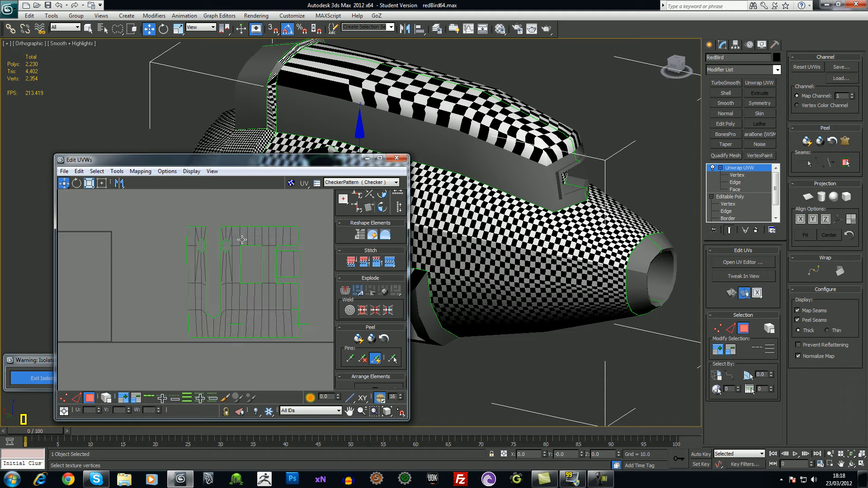
pyautogui.moveTo(293, 354); pyautogui.dragTo(315, 354)
pyautogui.moveTo(302, 332); pyautogui.dragTo(276, 307, button='middle')
pyautogui.rightClick(247, 283)
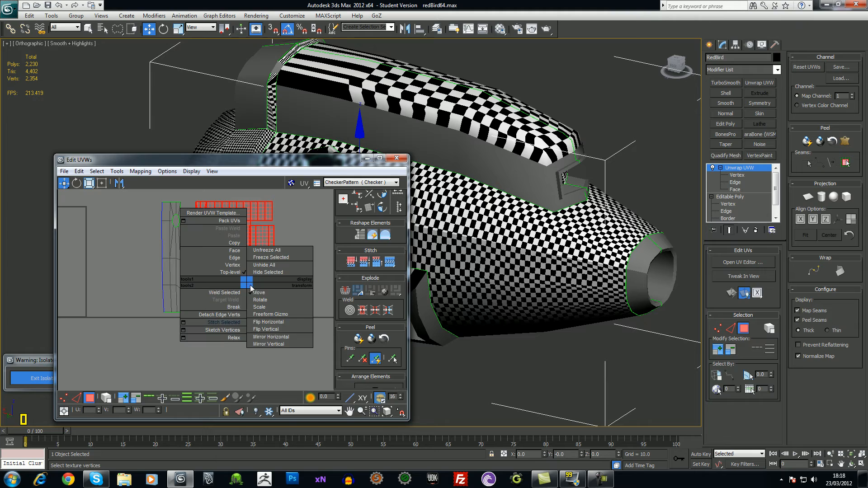
pyautogui.click(235, 315)
# Move the detached piece, undo the move, deselect, and orbit to check the checker
pyautogui.moveTo(246, 291); pyautogui.dragTo(273, 294)
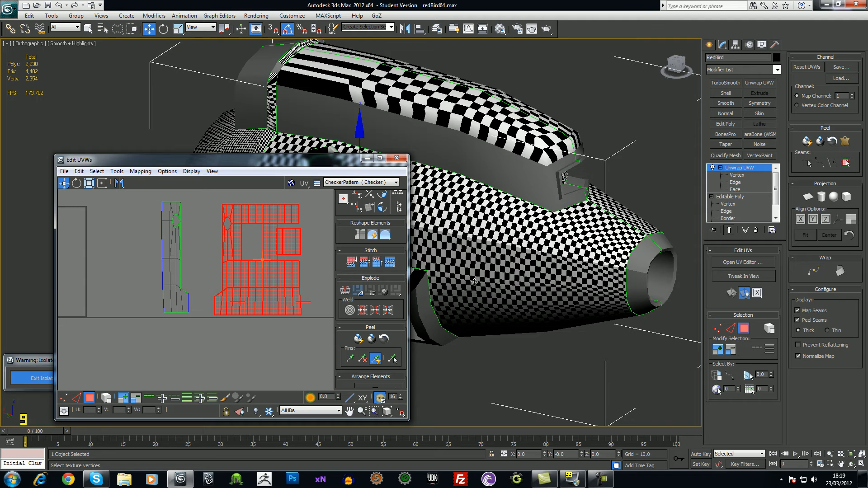
pyautogui.hotkey('ctrl', 'z')
pyautogui.click(279, 329)
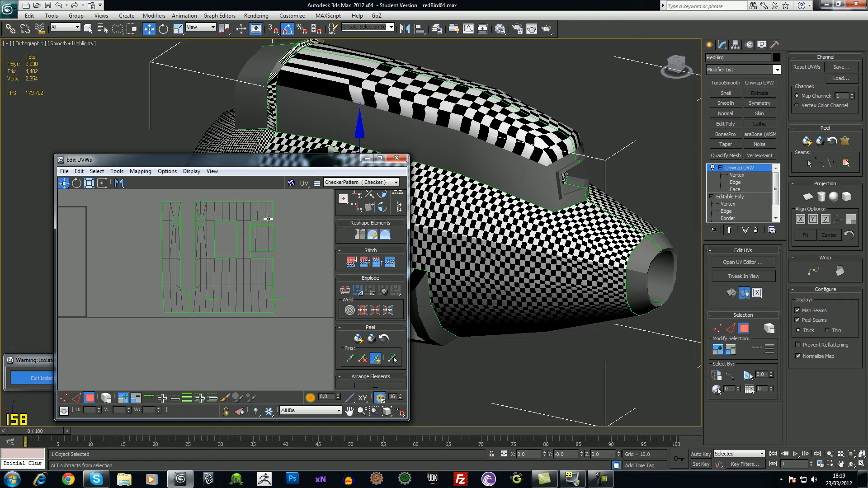
pyautogui.keyDown('alt'); pyautogui.moveTo(644, 239); pyautogui.dragTo(468, 222, button='middle'); pyautogui.keyUp('alt')
pyautogui.keyDown('alt'); pyautogui.moveTo(528, 232); pyautogui.dragTo(542, 231, button='middle'); pyautogui.keyUp('alt')
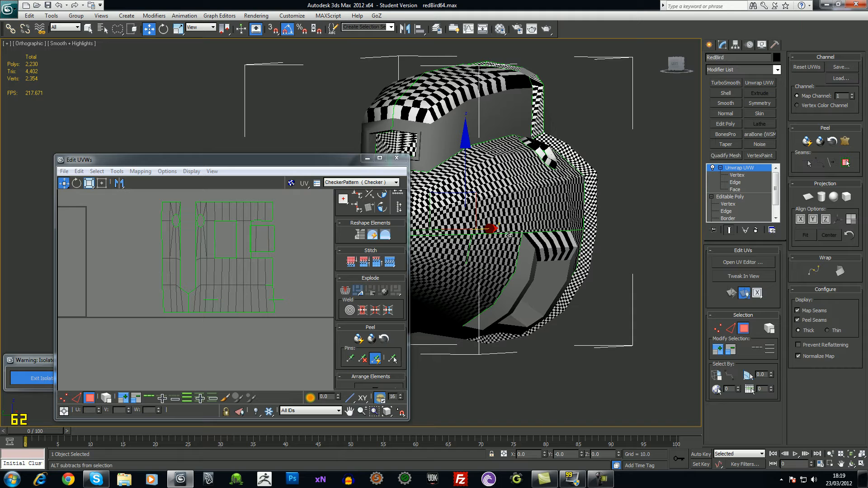
# Reopen the UV editor, making it taller and repositioning it
pyautogui.click(742, 169)
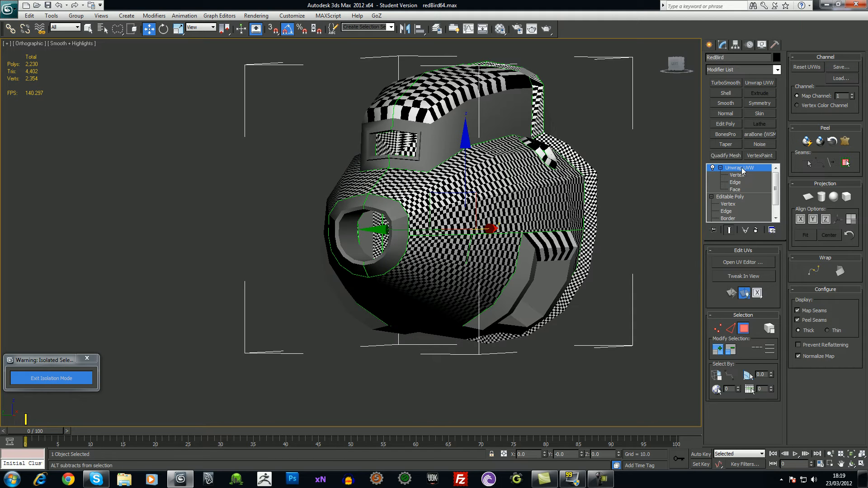
pyautogui.click(739, 262)
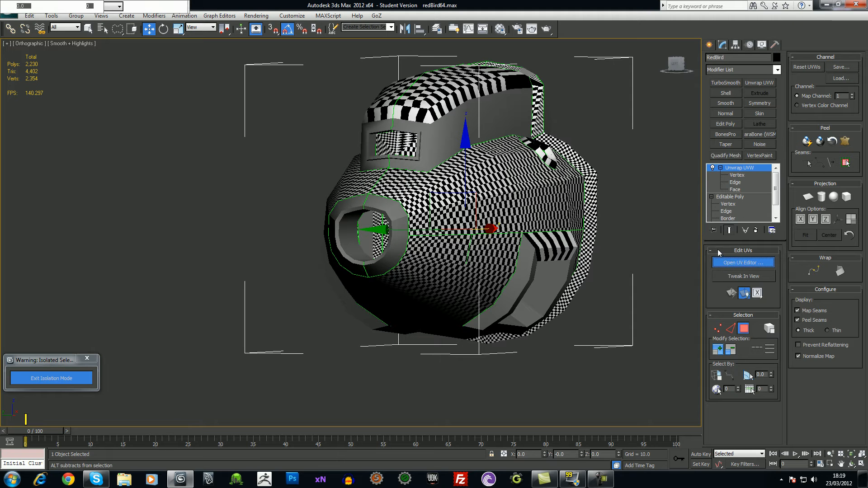
pyautogui.moveTo(294, 153); pyautogui.dragTo(253, 83)
pyautogui.moveTo(441, 172); pyautogui.dragTo(542, 206, button='middle')
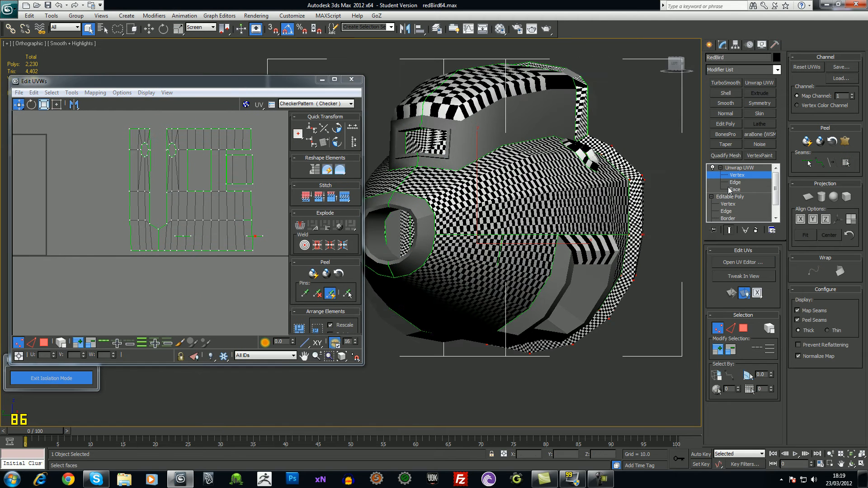
# At Face level, pick side and upper-body faces to locate their UVs in the layout
pyautogui.click(734, 190)
pyautogui.click(530, 246)
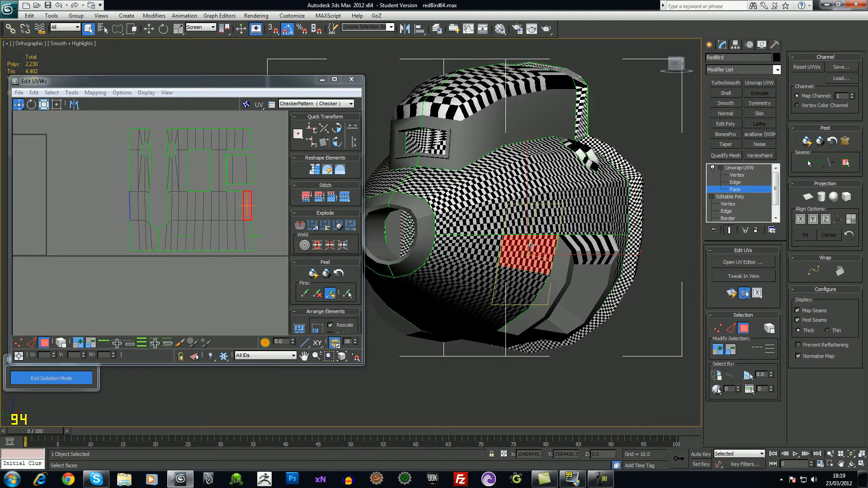
pyautogui.scroll(2, 184, 253)
pyautogui.moveTo(241, 261); pyautogui.dragTo(203, 270, button='middle')
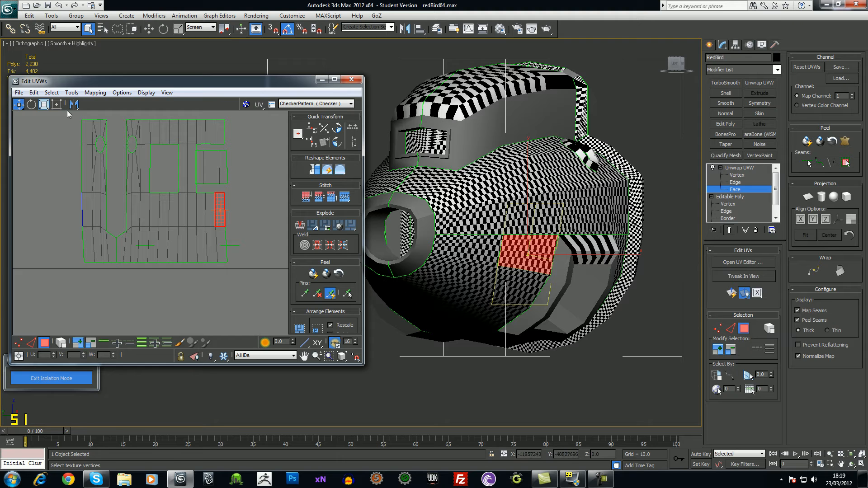
pyautogui.click(518, 222)
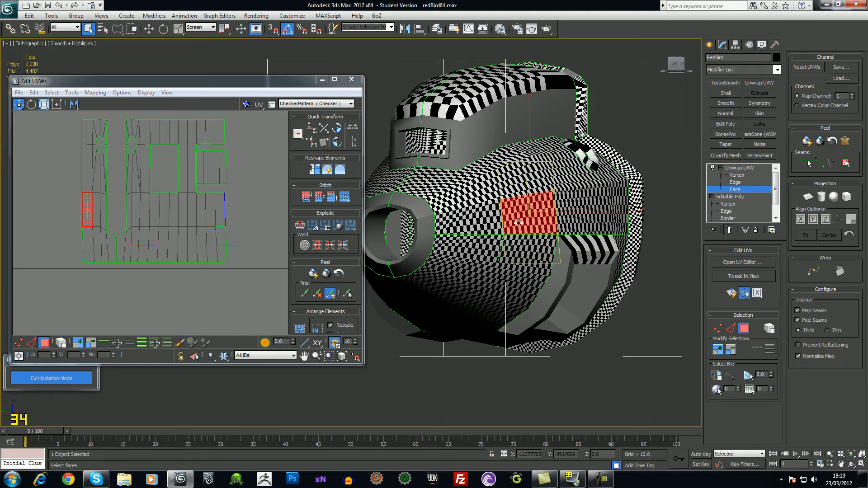
pyautogui.click(520, 191)
pyautogui.click(508, 157)
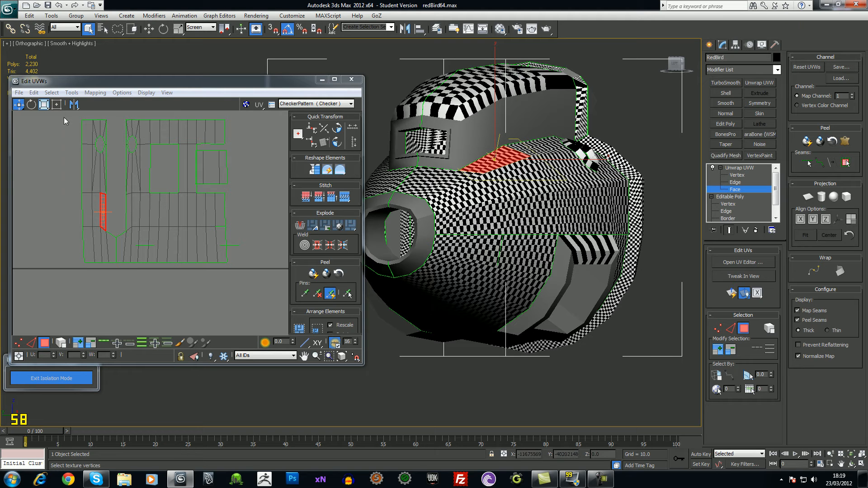
# Turn on Select Element, select the leftmost hull UV strip and bring up Detach Edge Verts
pyautogui.click(61, 345)
pyautogui.click(740, 169)
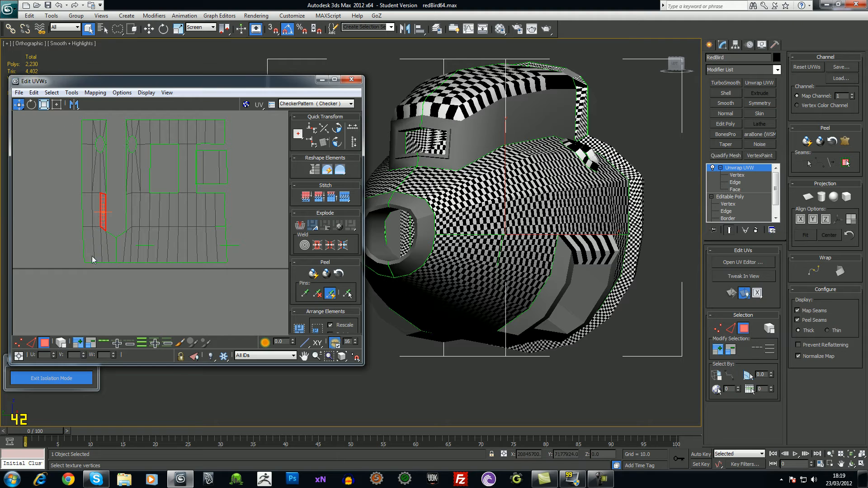
pyautogui.moveTo(108, 270); pyautogui.dragTo(113, 272)
pyautogui.rightClick(108, 253)
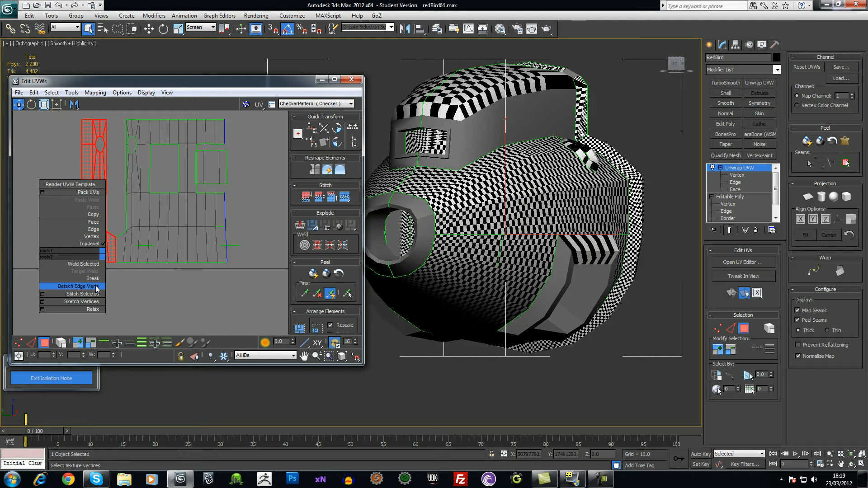
# Detach the left UV strip as its own island and move it right of the layout
pyautogui.click(84, 288)
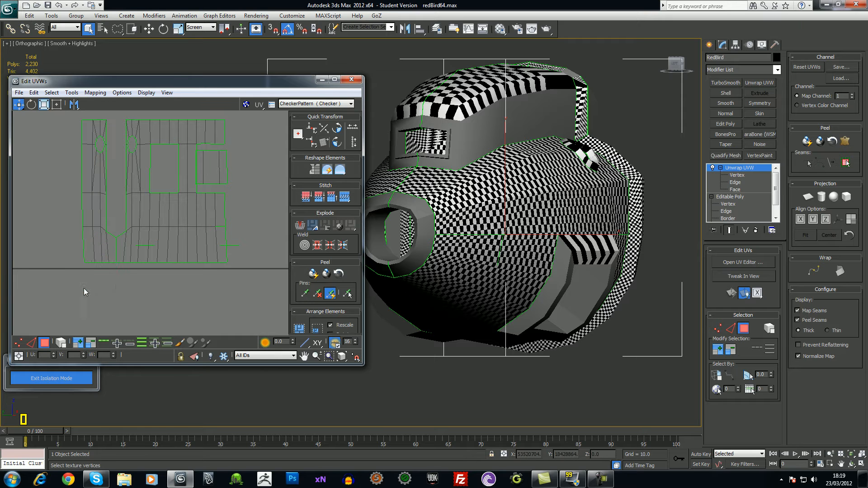
pyautogui.click(100, 251)
pyautogui.click(110, 294)
pyautogui.click(61, 343)
pyautogui.click(44, 344)
pyautogui.click(99, 223)
pyautogui.moveTo(100, 243); pyautogui.dragTo(263, 239)
pyautogui.click(255, 275)
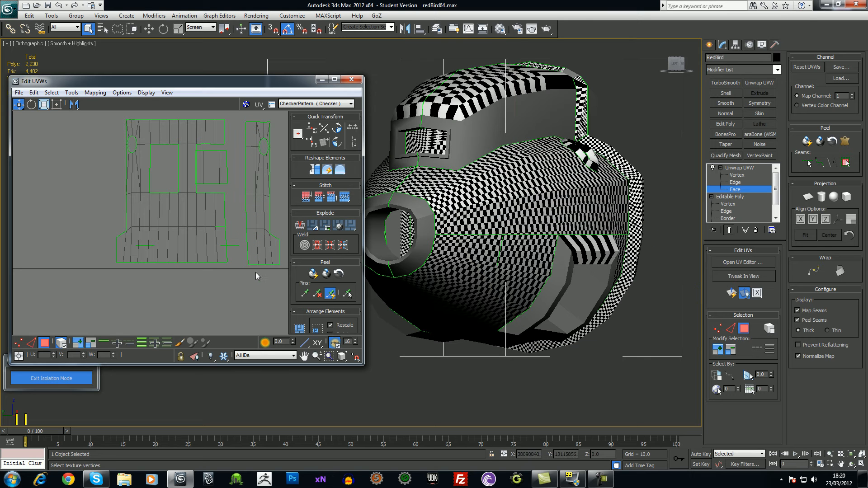
pyautogui.click(235, 242)
# Show the bird as wireframe (F3) and orbit it to a three-quarter side view
pyautogui.keyDown('alt'); pyautogui.moveTo(569, 233); pyautogui.dragTo(535, 315, button='middle'); pyautogui.keyUp('alt')
pyautogui.press('F3')
pyautogui.scroll(3, 538, 313)
pyautogui.moveTo(575, 286); pyautogui.dragTo(331, 325, button='middle')
pyautogui.moveTo(548, 331)
pyautogui.keyDown('alt'); pyautogui.mouseDown(button='middle')
pyautogui.moveTo(556, 335)
pyautogui.moveTo(543, 344)
pyautogui.mouseUp(button='middle'); pyautogui.keyUp('alt')
pyautogui.scroll(5, 596, 317)
pyautogui.moveTo(643, 293); pyautogui.dragTo(378, 273, button='middle')
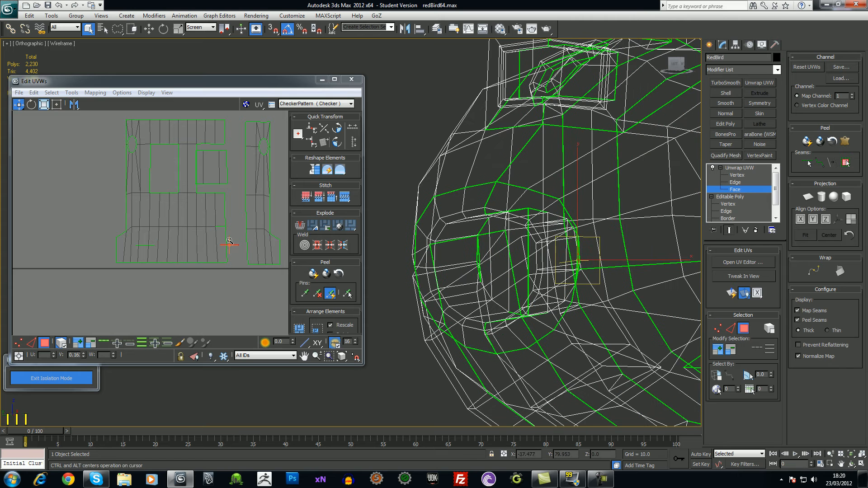
pyautogui.scroll(3, 231, 239)
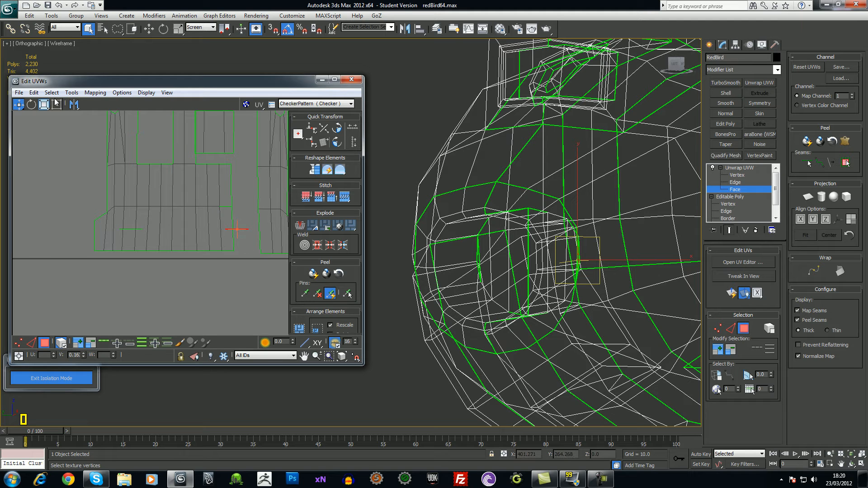
# In Freeform mode, reposition the large hull island and the small line element down-left
pyautogui.click(56, 105)
pyautogui.moveTo(239, 229); pyautogui.dragTo(60, 299)
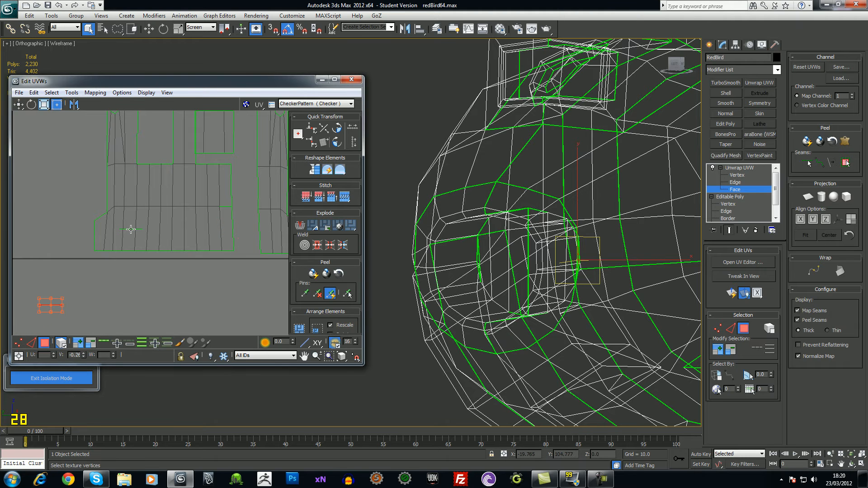
pyautogui.click(130, 229)
pyautogui.click(191, 286)
pyautogui.click(127, 229)
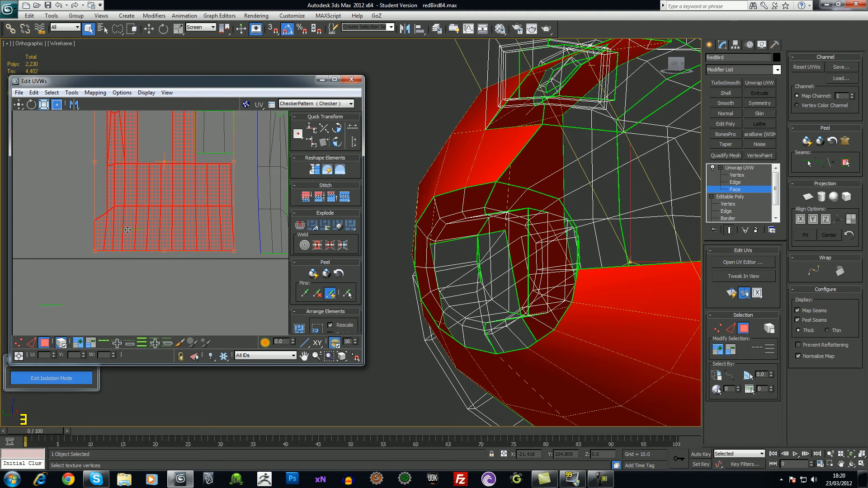
pyautogui.moveTo(129, 230); pyautogui.dragTo(136, 193)
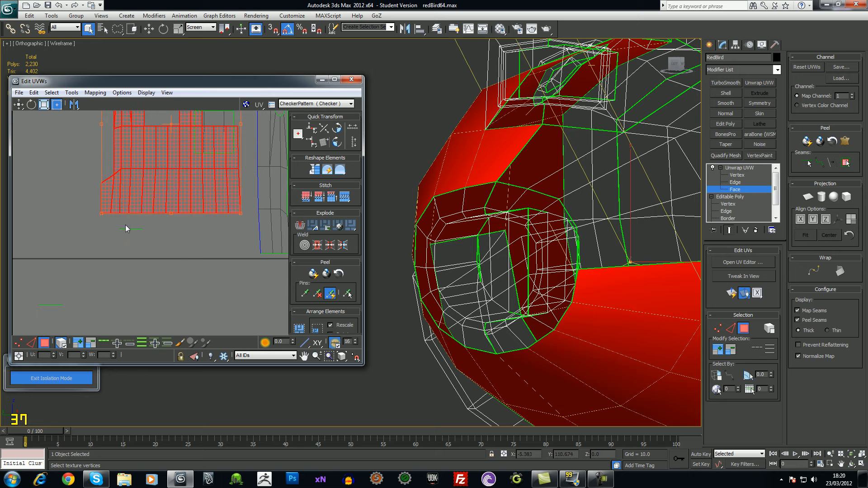
pyautogui.click(131, 229)
pyautogui.moveTo(135, 230); pyautogui.dragTo(46, 281)
pyautogui.click(139, 287)
pyautogui.moveTo(220, 256); pyautogui.dragTo(171, 300, button='middle')
pyautogui.click(162, 244)
pyautogui.moveTo(162, 244); pyautogui.dragTo(89, 297)
# Gather the three small UV shells into the UV square
pyautogui.click(154, 155)
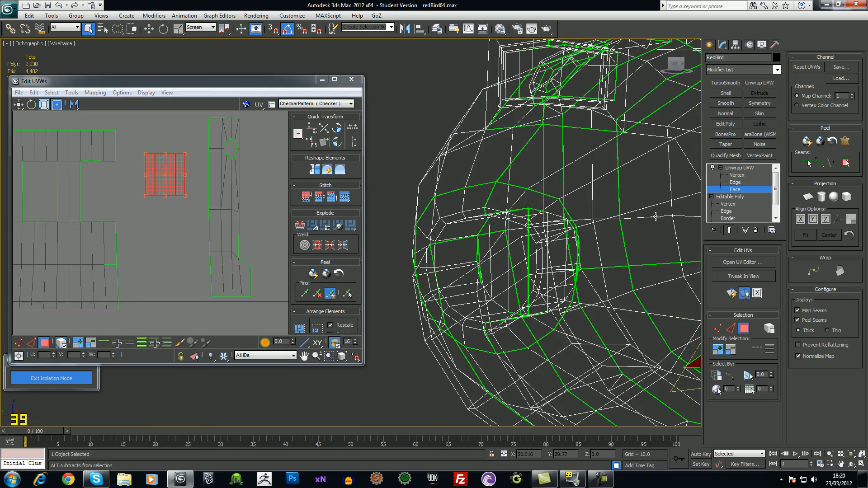
pyautogui.press('z')
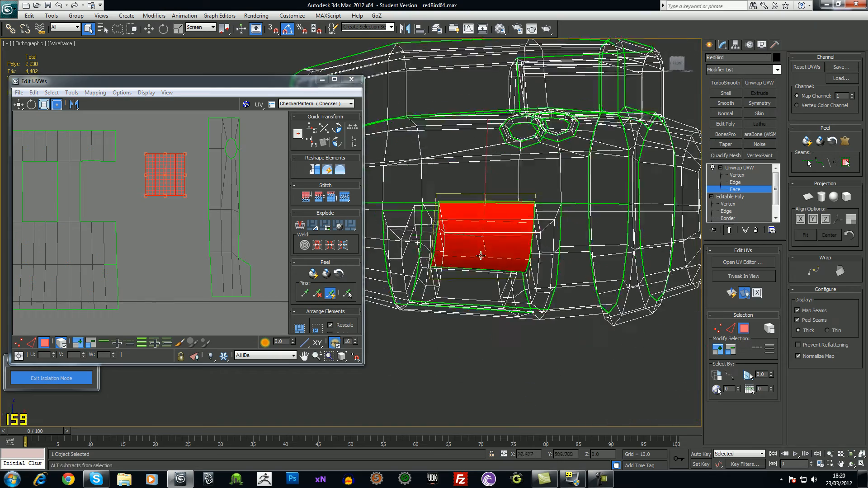
pyautogui.scroll(-3, 187, 180)
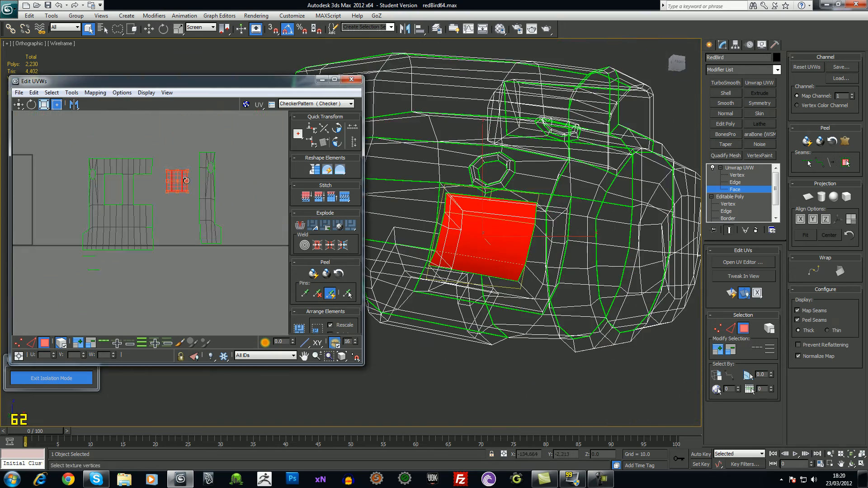
pyautogui.moveTo(179, 183); pyautogui.dragTo(88, 297)
pyautogui.moveTo(65, 256); pyautogui.dragTo(3, 328)
pyautogui.click(96, 292)
pyautogui.moveTo(124, 302); pyautogui.dragTo(253, 288, button='middle')
pyautogui.moveTo(94, 256); pyautogui.dragTo(96, 209)
pyautogui.click(118, 220)
# Zoom the UV view onto the hull island and switch to vertex editing
pyautogui.moveTo(201, 262); pyautogui.dragTo(131, 284, button='middle')
pyautogui.scroll(1, 249, 282)
pyautogui.scroll(6, 228, 265)
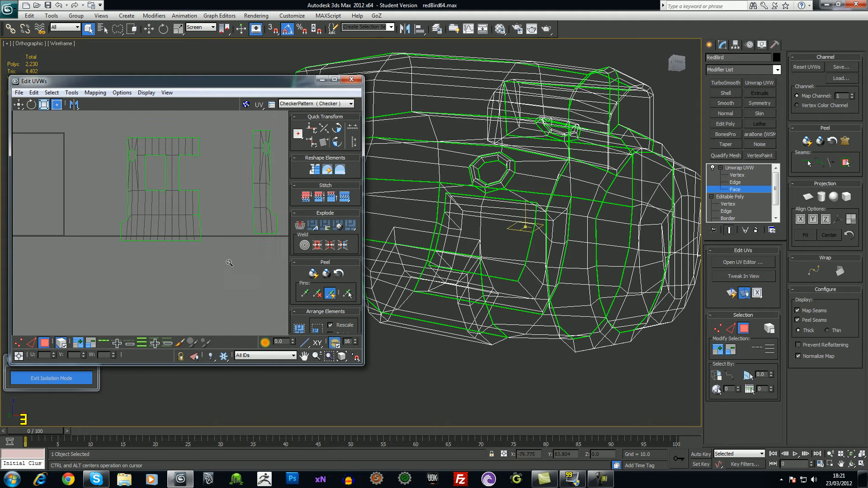
pyautogui.scroll(1, 206, 214)
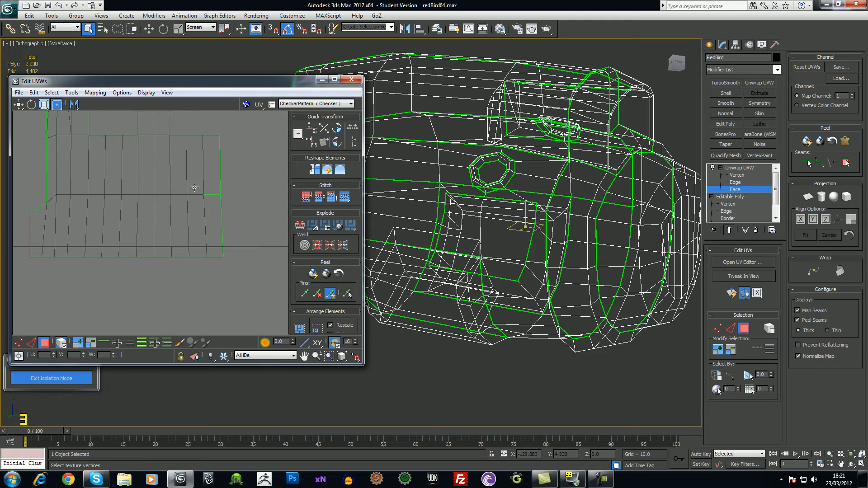
pyautogui.click(18, 343)
# Select all UV vertices with Ctrl+A and weld them with Weld Selected
pyautogui.hotkey('ctrl', 'a')
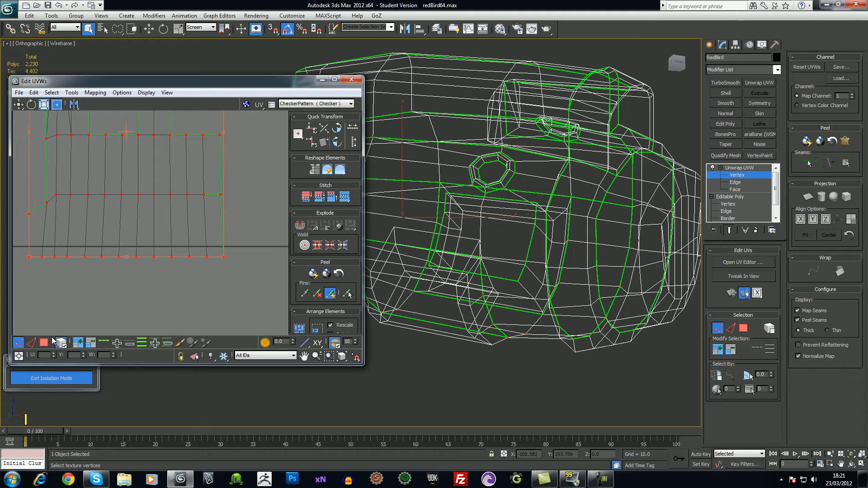
pyautogui.rightClick(203, 198)
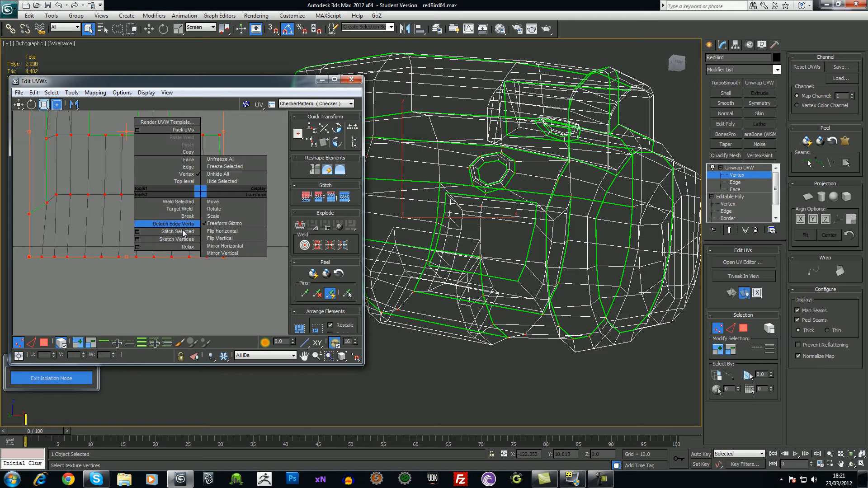
pyautogui.click(189, 203)
pyautogui.click(209, 197)
pyautogui.scroll(-6, 234, 230)
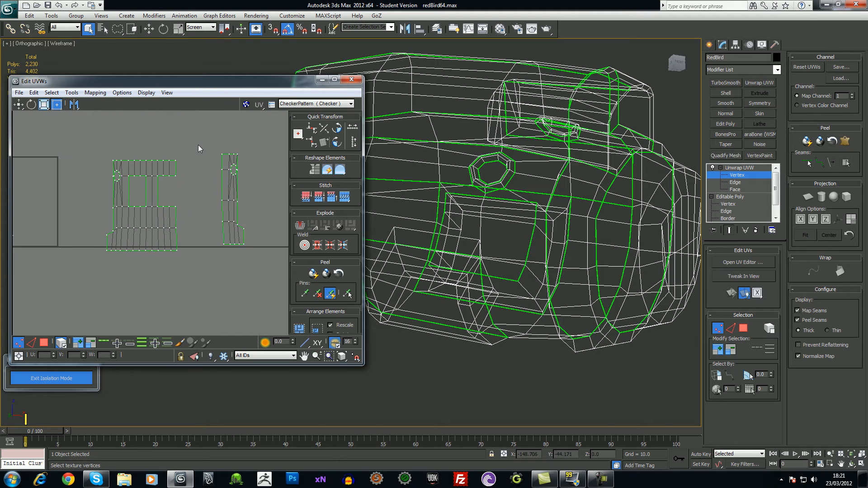
pyautogui.moveTo(201, 138); pyautogui.dragTo(182, 236)
pyautogui.click(199, 276)
# Move the right island so its edge lines up with the matching seam
pyautogui.scroll(3, 194, 198)
pyautogui.scroll(3, 190, 272)
pyautogui.scroll(2, 191, 272)
pyautogui.scroll(1, 188, 246)
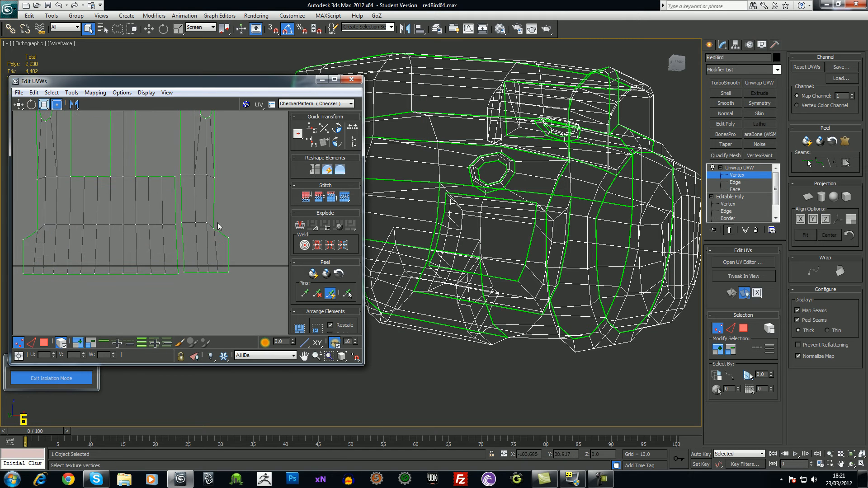
pyautogui.click(214, 229)
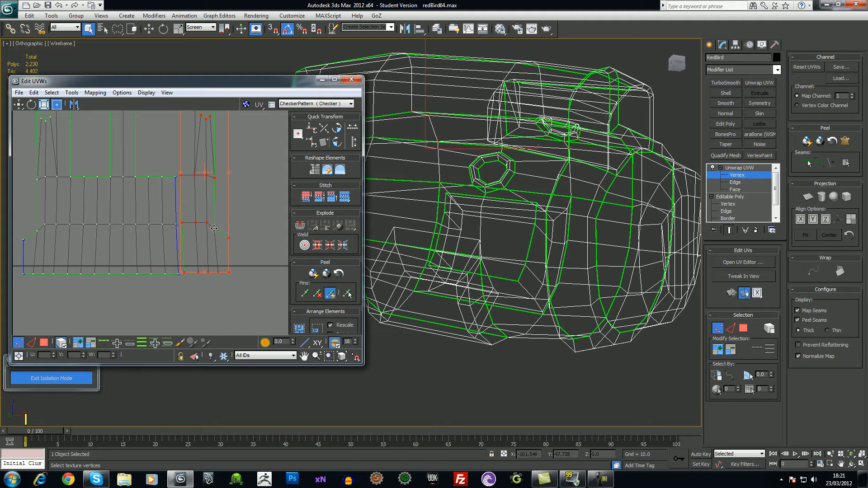
pyautogui.moveTo(211, 223); pyautogui.dragTo(207, 224)
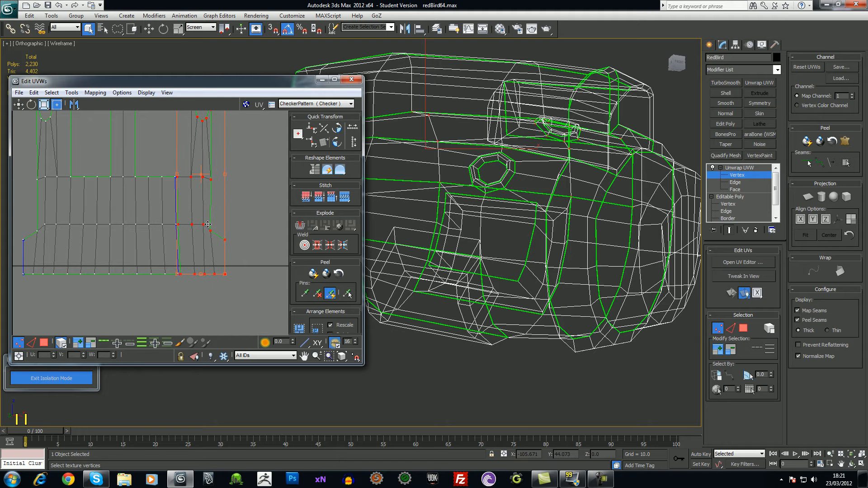
pyautogui.scroll(8, 211, 256)
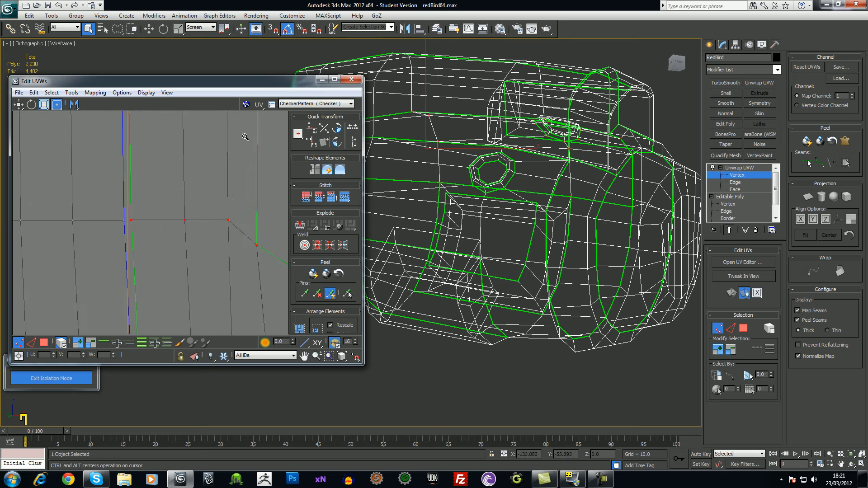
pyautogui.scroll(3, 218, 179)
pyautogui.moveTo(76, 233); pyautogui.dragTo(251, 243, button='middle')
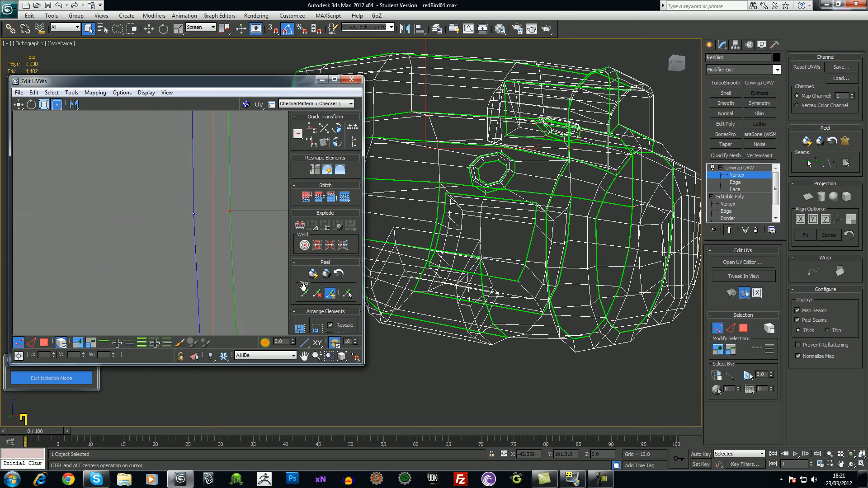
pyautogui.moveTo(231, 211); pyautogui.dragTo(203, 214)
pyautogui.scroll(-3, 220, 243)
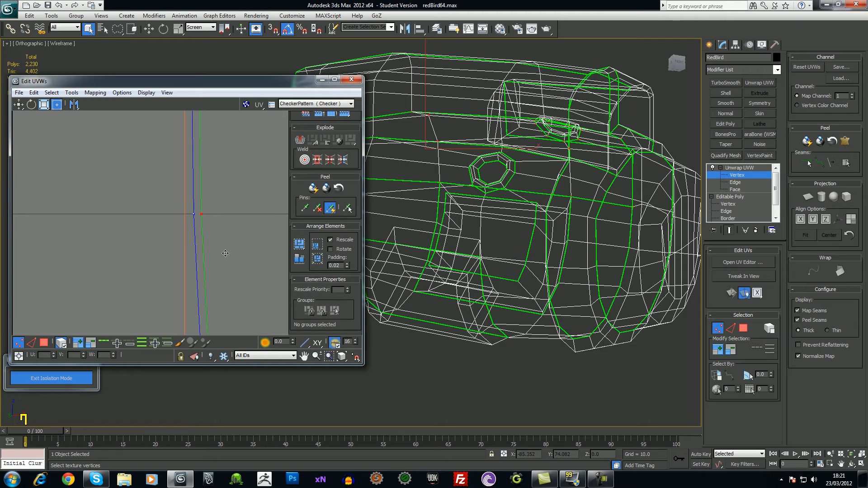
pyautogui.scroll(-8, 230, 261)
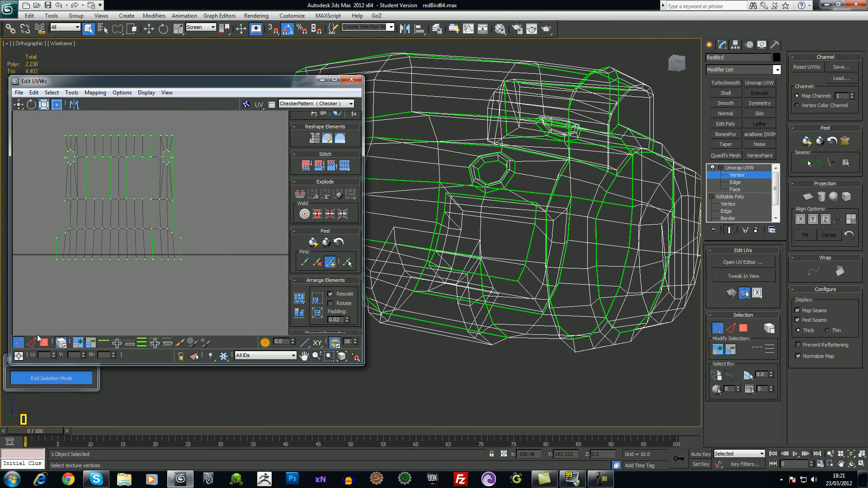
# Select the face column along the seam and apply Stitch Selected
pyautogui.click(44, 343)
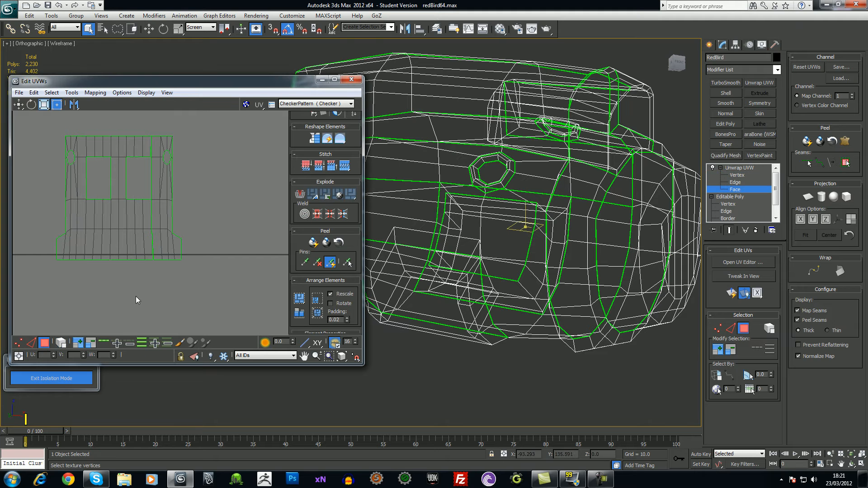
pyautogui.click(157, 264)
pyautogui.rightClick(151, 237)
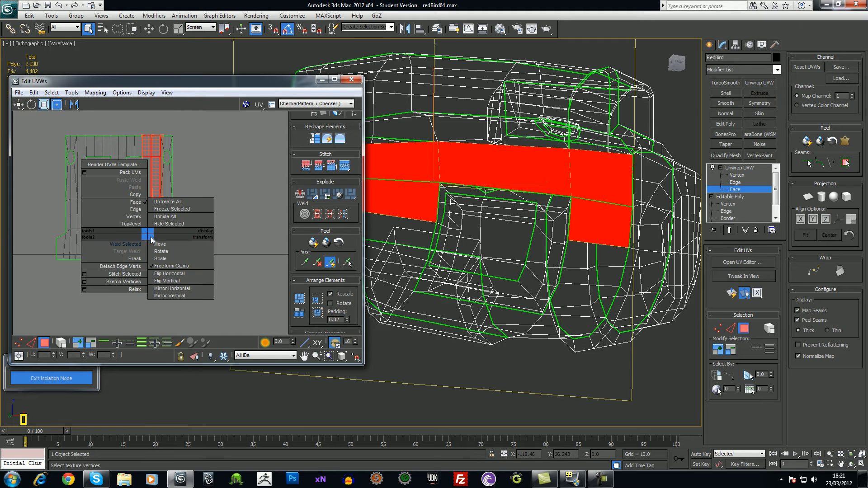
pyautogui.click(135, 274)
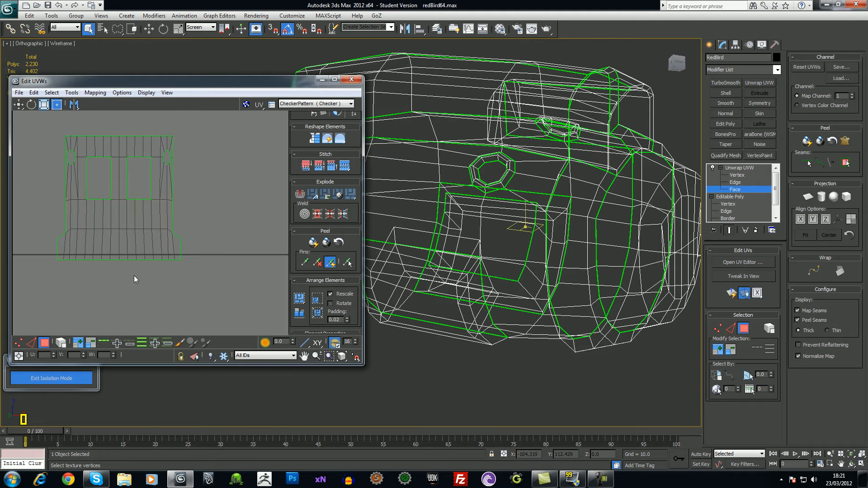
pyautogui.scroll(2, 143, 272)
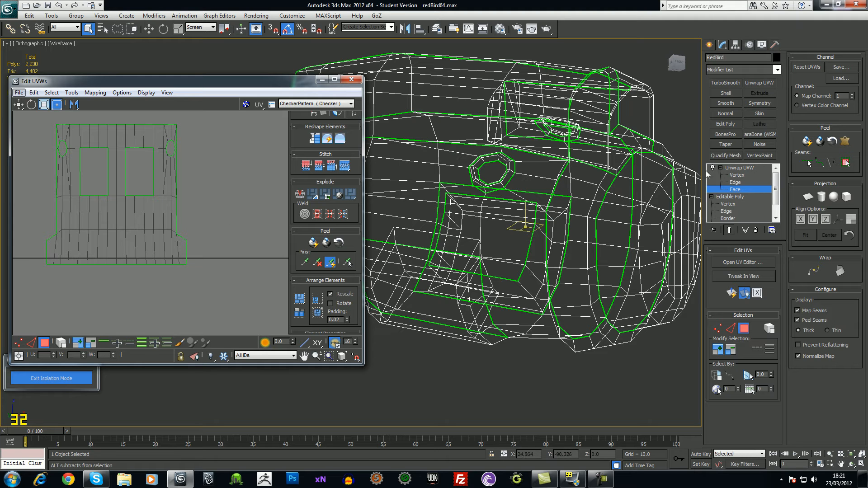
# Return to the Unwrap UVW top level and view the checkered model shaded, nose-on
pyautogui.click(735, 168)
pyautogui.scroll(-2, 488, 242)
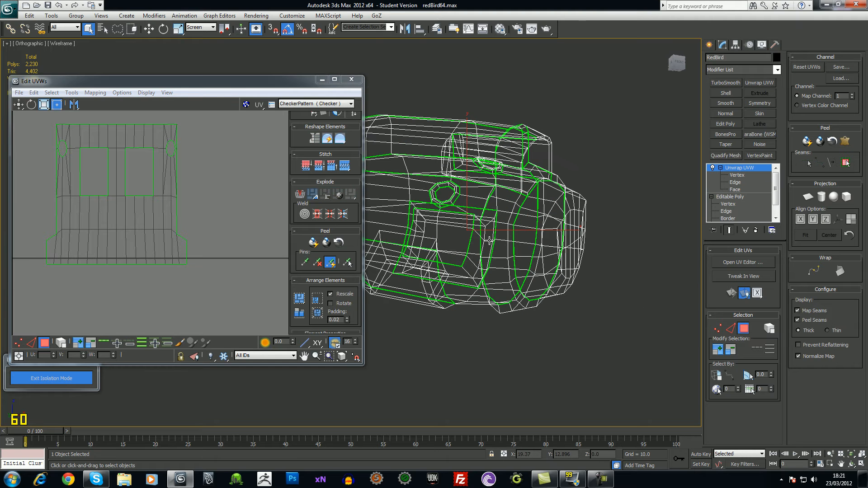
pyautogui.press('F3')
pyautogui.keyDown('alt'); pyautogui.moveTo(532, 256); pyautogui.dragTo(523, 286, button='middle'); pyautogui.keyUp('alt')
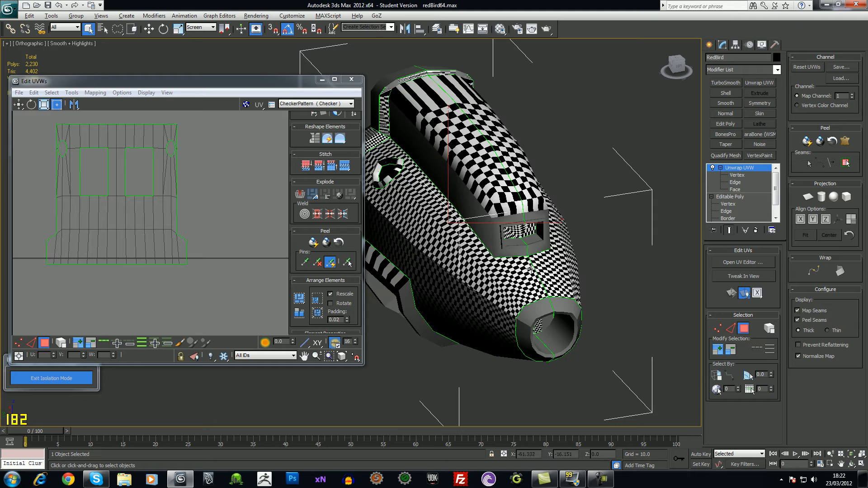
pyautogui.keyDown('alt'); pyautogui.moveTo(532, 270); pyautogui.dragTo(444, 188, button='middle'); pyautogui.keyUp('alt')
pyautogui.keyDown('alt'); pyautogui.moveTo(528, 325); pyautogui.dragTo(557, 354, button='middle'); pyautogui.keyUp('alt')
# Relax the selected hull UVs using Relax By Face Angles
pyautogui.moveTo(160, 206); pyautogui.dragTo(170, 214, button='middle')
pyautogui.scroll(-4, 170, 214)
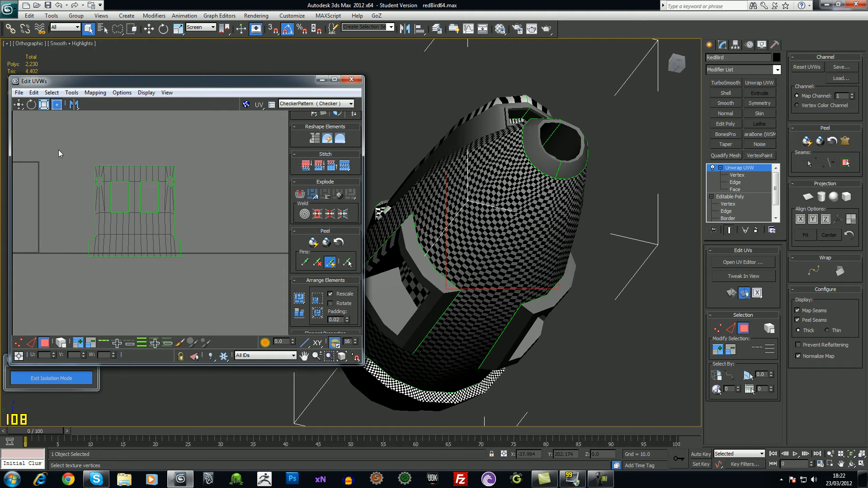
pyautogui.moveTo(216, 282); pyautogui.dragTo(215, 283)
pyautogui.click(66, 92)
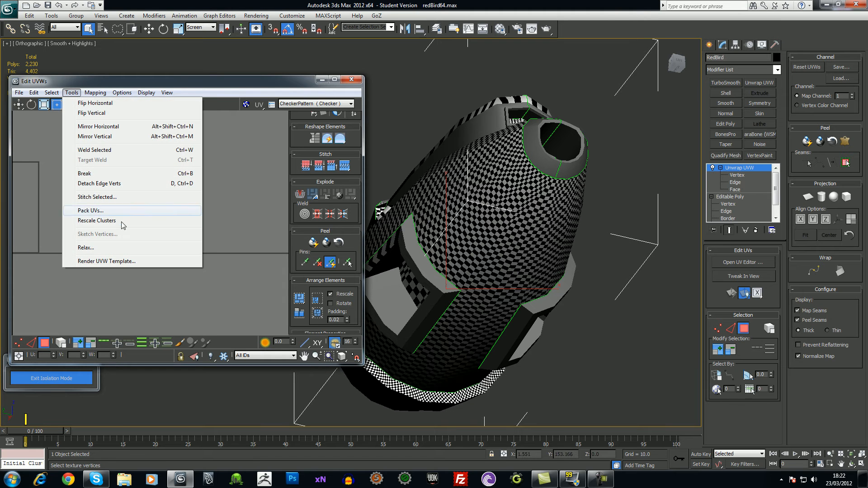
pyautogui.click(121, 245)
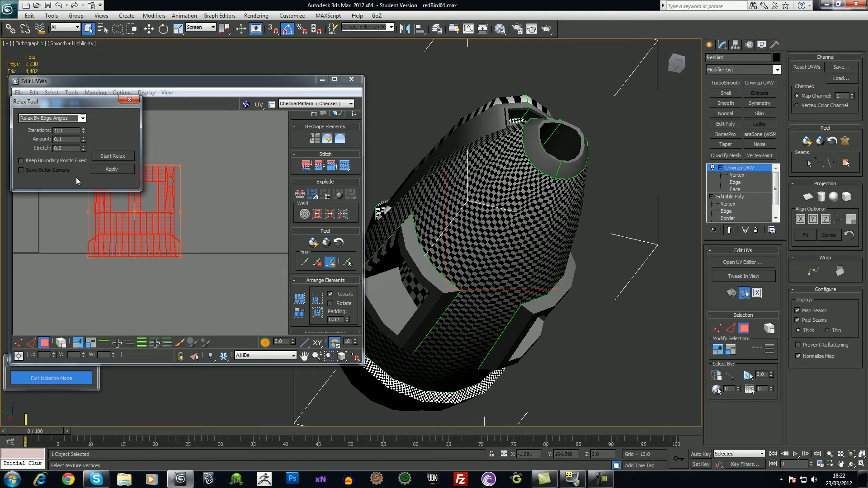
pyautogui.click(82, 118)
pyautogui.click(80, 127)
pyautogui.click(107, 157)
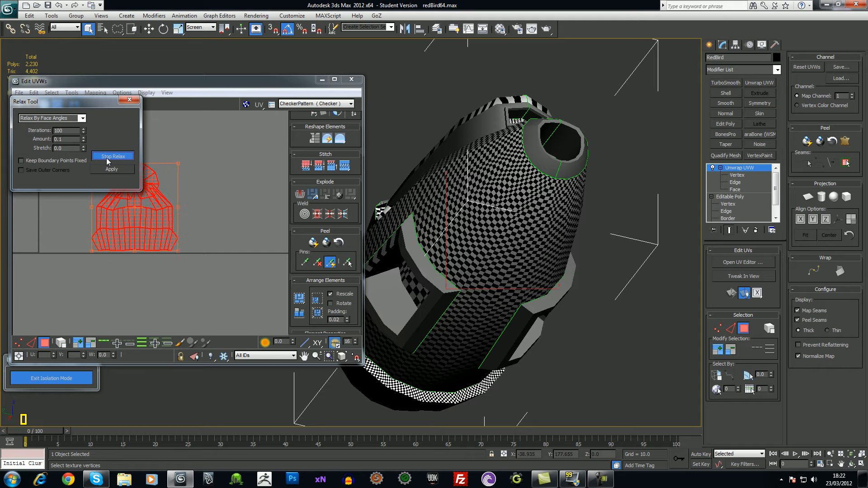
# Inspect the relaxed shell and close the Relax settings
pyautogui.moveTo(176, 186); pyautogui.dragTo(222, 213, button='middle')
pyautogui.scroll(4, 234, 226)
pyautogui.scroll(3, 211, 250)
pyautogui.scroll(-3, 222, 213)
pyautogui.keyDown('alt'); pyautogui.moveTo(456, 203); pyautogui.dragTo(355, 235, button='middle'); pyautogui.keyUp('alt')
pyautogui.click(130, 99)
# Check the checker spread from several angles, then select the hull UV shell
pyautogui.moveTo(480, 235)
pyautogui.keyDown('alt'); pyautogui.mouseDown(button='middle')
pyautogui.moveTo(464, 231)
pyautogui.moveTo(486, 221)
pyautogui.mouseUp(button='middle'); pyautogui.keyUp('alt')
pyautogui.moveTo(220, 229); pyautogui.dragTo(194, 205, button='middle')
pyautogui.keyDown('alt'); pyautogui.moveTo(514, 235); pyautogui.dragTo(233, 221, button='middle'); pyautogui.keyUp('alt')
pyautogui.click(209, 123)
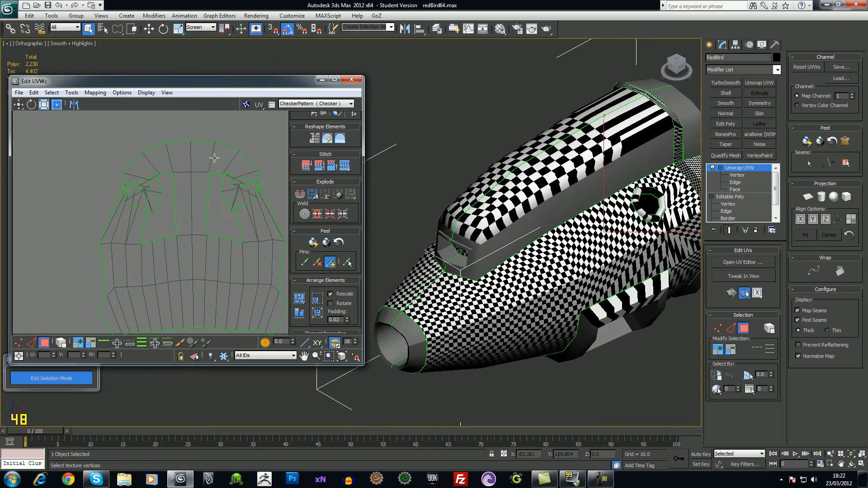
pyautogui.keyDown('alt'); pyautogui.moveTo(520, 237); pyautogui.dragTo(481, 207, button='middle'); pyautogui.keyUp('alt')
pyautogui.keyDown('alt'); pyautogui.moveTo(544, 241); pyautogui.dragTo(563, 249, button='middle'); pyautogui.keyUp('alt')
pyautogui.moveTo(170, 235); pyautogui.dragTo(133, 216, button='middle')
# Undo the last change, box-select the whole hull shell and run Relax on it
pyautogui.click(138, 220)
pyautogui.hotkey('ctrl', 'z')
pyautogui.keyDown('alt'); pyautogui.moveTo(626, 268); pyautogui.dragTo(573, 195, button='middle'); pyautogui.keyUp('alt')
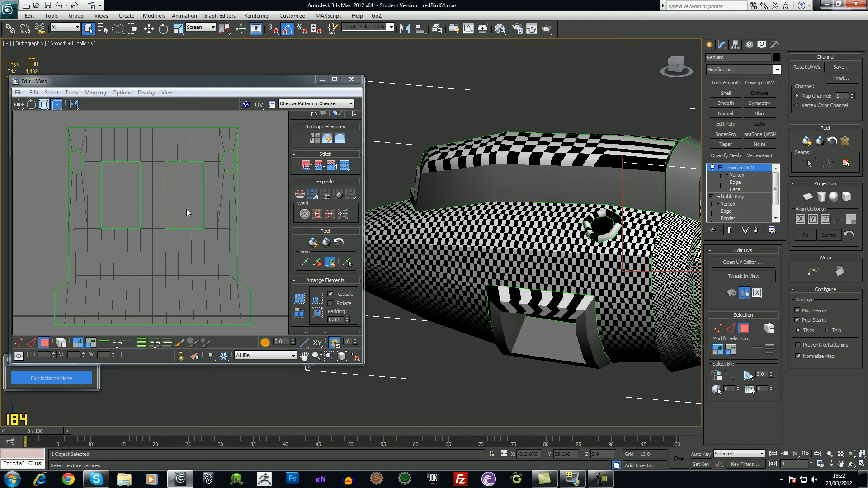
pyautogui.scroll(-3, 182, 207)
pyautogui.moveTo(102, 176); pyautogui.dragTo(223, 302)
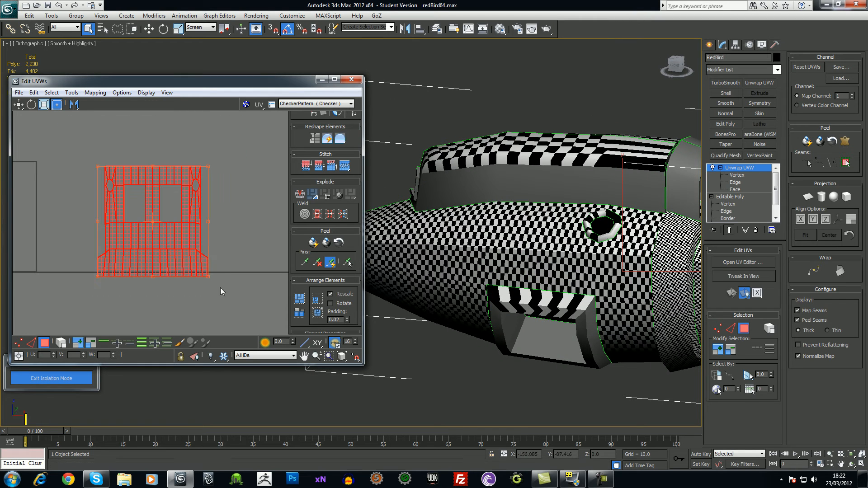
pyautogui.click(71, 92)
pyautogui.click(80, 246)
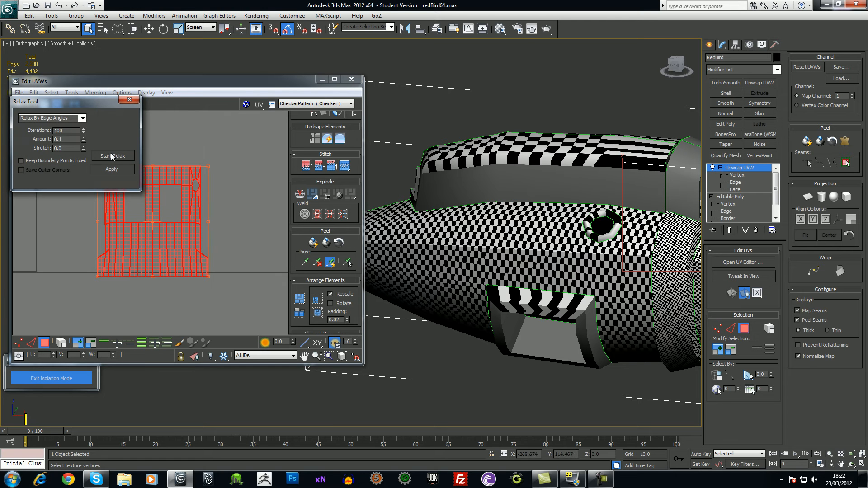
pyautogui.click(113, 156)
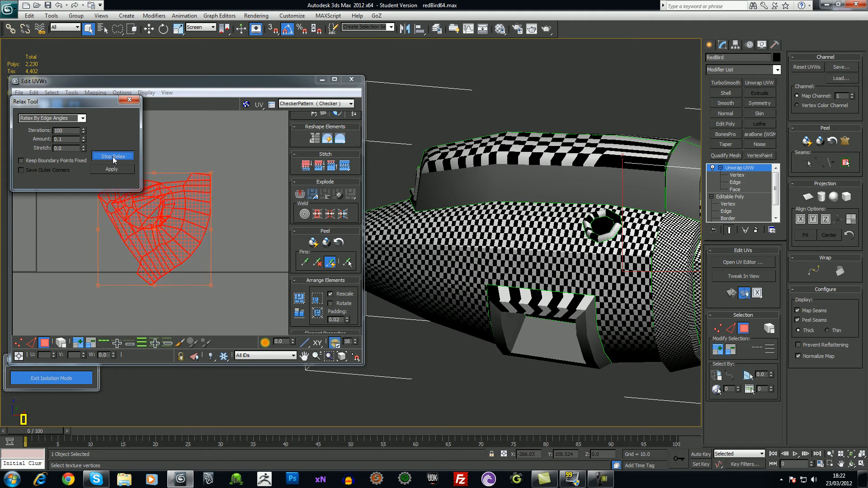
pyautogui.click(113, 159)
# Relax the shell alternately by Face Angles, Edge Angles, then Face Angles again
pyautogui.moveTo(208, 171); pyautogui.dragTo(235, 197, button='middle')
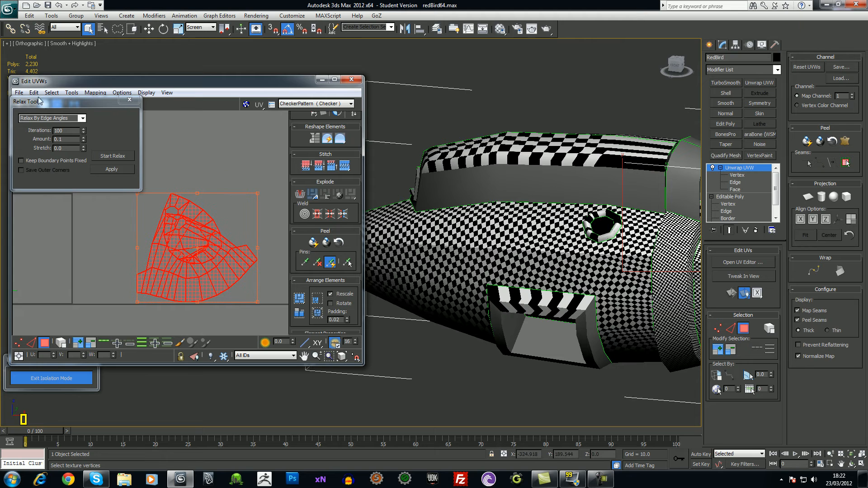
pyautogui.click(82, 118)
pyautogui.click(50, 125)
pyautogui.click(107, 157)
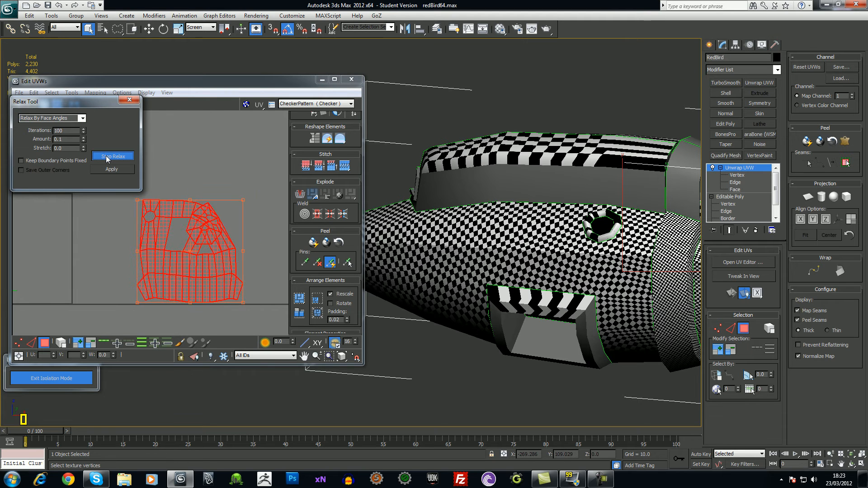
pyautogui.click(109, 156)
pyautogui.click(82, 118)
pyautogui.click(66, 132)
pyautogui.click(102, 156)
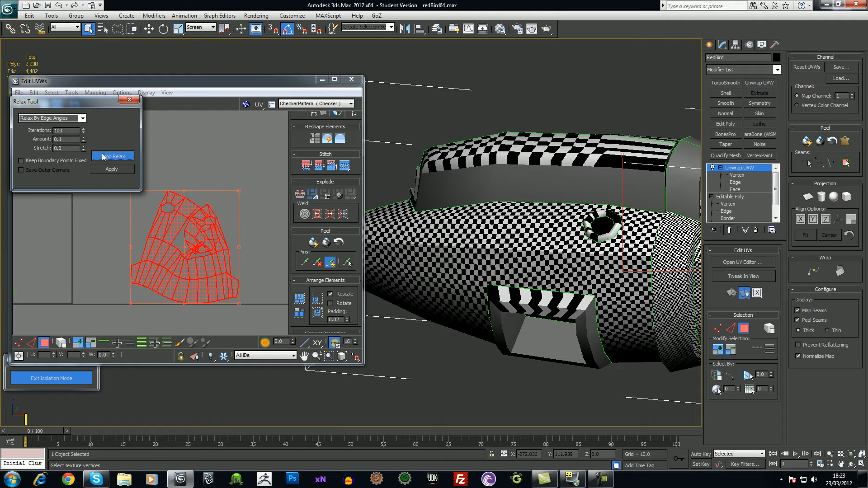
pyautogui.click(104, 156)
pyautogui.click(83, 118)
pyautogui.click(80, 126)
pyautogui.click(117, 156)
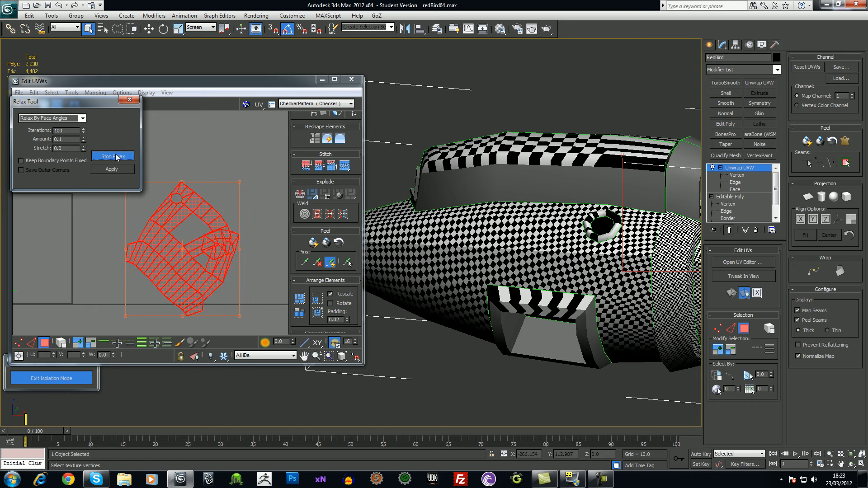
pyautogui.click(117, 157)
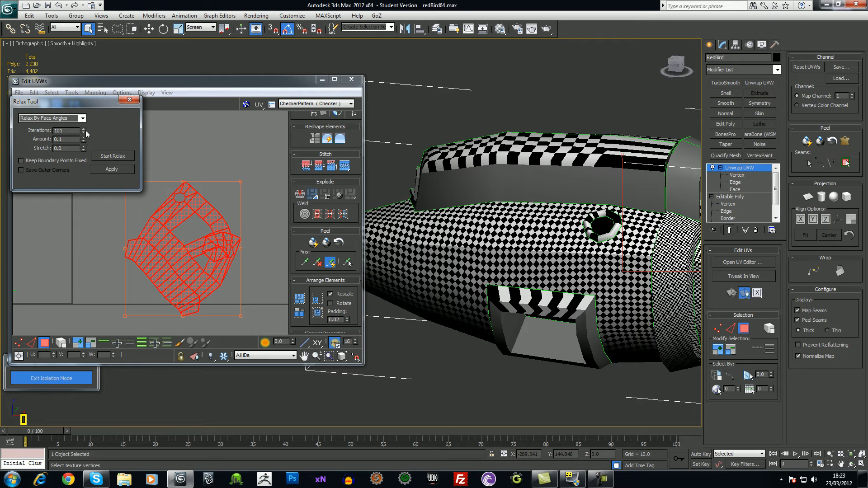
# Relax the shell further at full amount, then try Relax By Centers
pyautogui.click(110, 157)
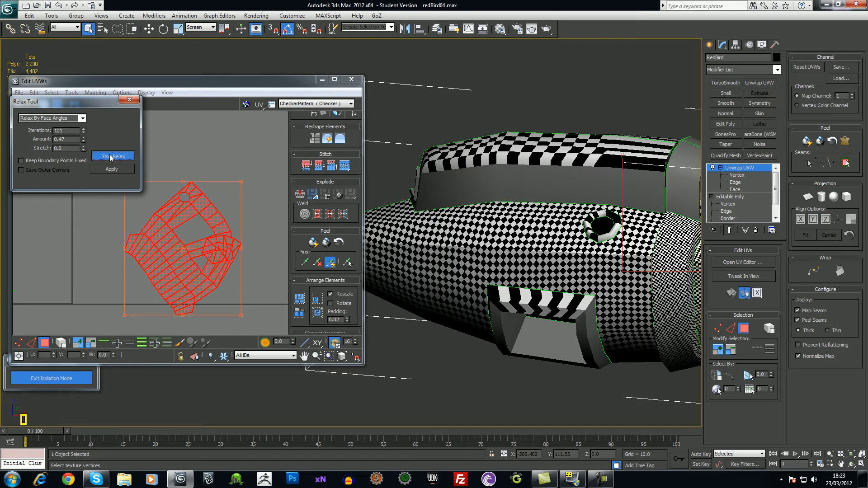
pyautogui.click(110, 156)
pyautogui.click(108, 157)
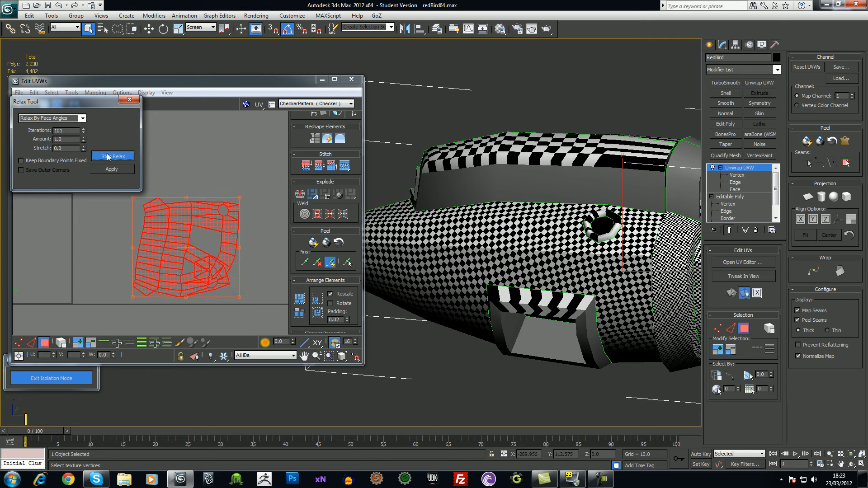
pyautogui.click(109, 157)
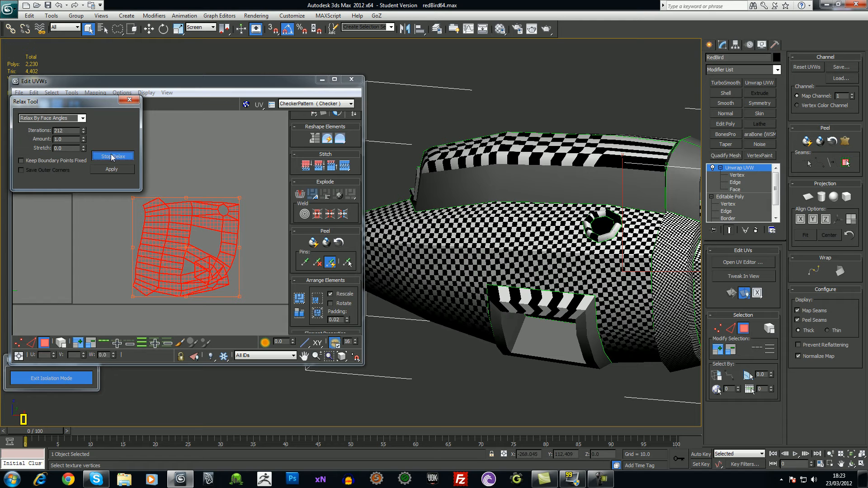
pyautogui.click(82, 118)
pyautogui.click(76, 138)
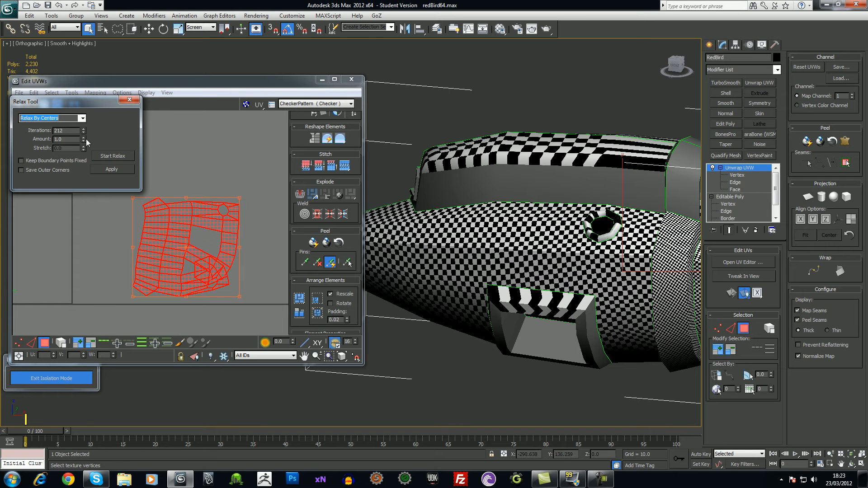
pyautogui.click(108, 156)
pyautogui.click(108, 157)
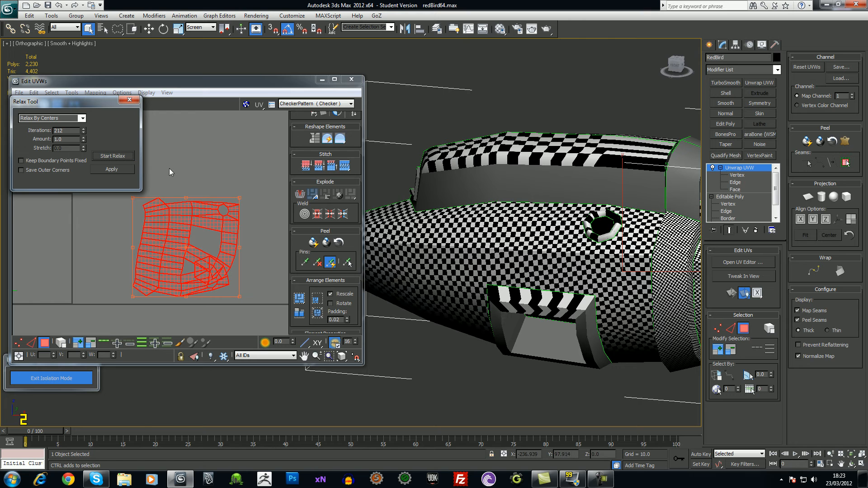
# Relax again by Edge Angles and Face Angles, then undo the last relax
pyautogui.click(83, 118)
pyautogui.click(54, 131)
pyautogui.click(120, 158)
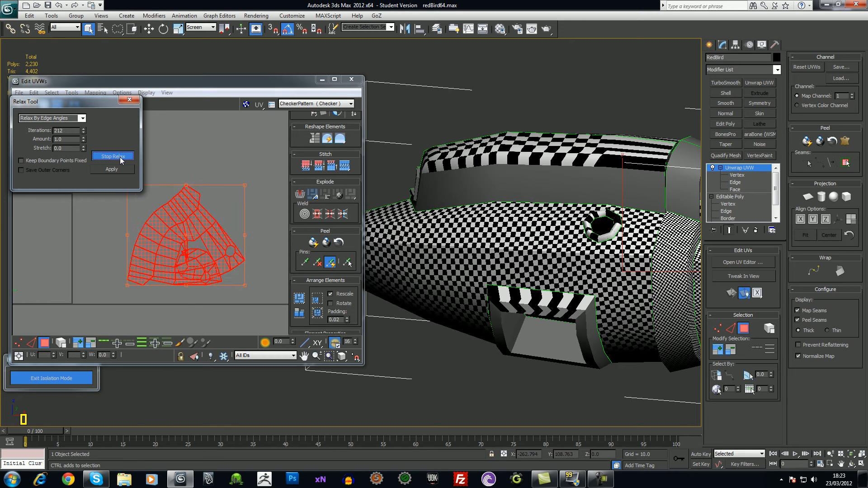
pyautogui.click(120, 159)
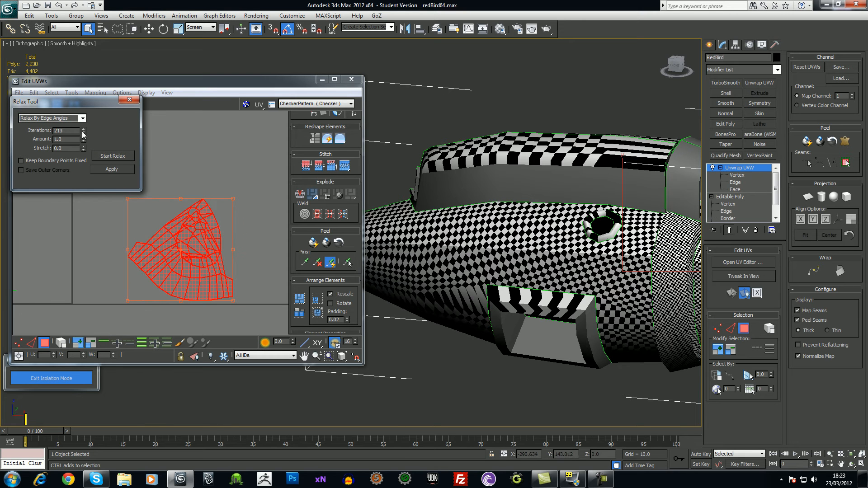
pyautogui.click(80, 118)
pyautogui.click(83, 119)
pyautogui.click(50, 125)
pyautogui.click(105, 157)
pyautogui.click(105, 156)
pyautogui.click(235, 228)
pyautogui.moveTo(252, 252); pyautogui.dragTo(264, 241, button='middle')
pyautogui.hotkey('ctrl', 'z')
pyautogui.hotkey('ctrl', 'z')
# Undo to the original hull layout and relax it with Keep Boundary Points Fixed enabled
pyautogui.hotkey('ctrl', 'z')
pyautogui.hotkey('ctrl', 'z')
pyautogui.hotkey('ctrl', 'z')
pyautogui.hotkey('ctrl', 'z')
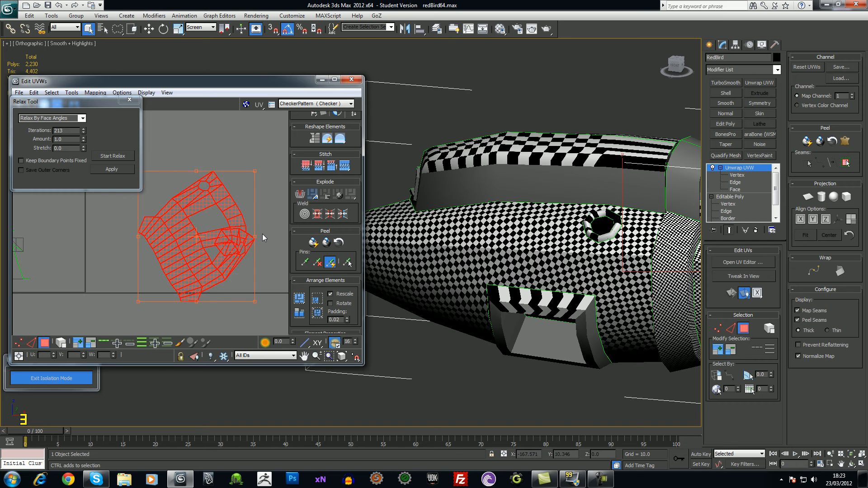
pyautogui.hotkey('ctrl', 'z')
pyautogui.hotkey('ctrl', 'z')
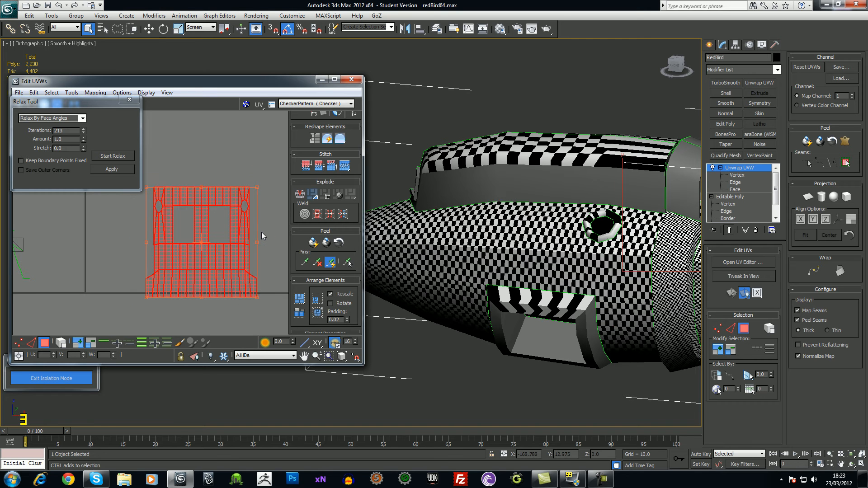
pyautogui.moveTo(259, 229); pyautogui.dragTo(259, 223, button='middle')
pyautogui.scroll(-1, 149, 230)
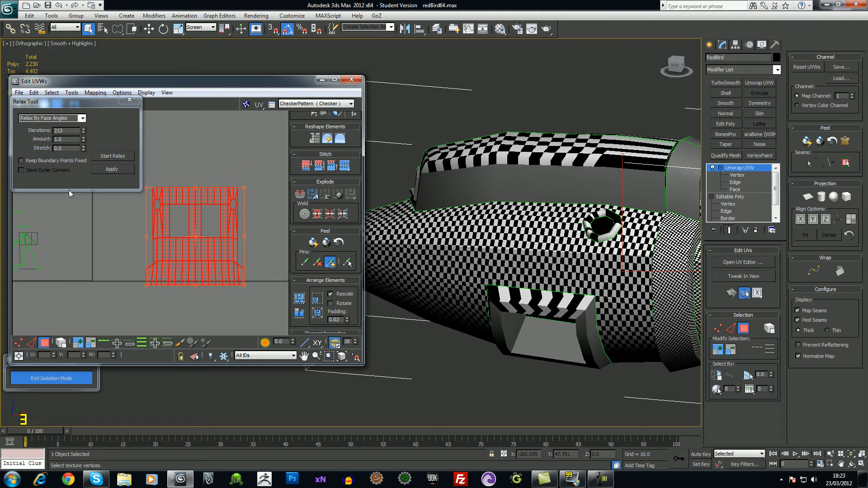
pyautogui.click(21, 161)
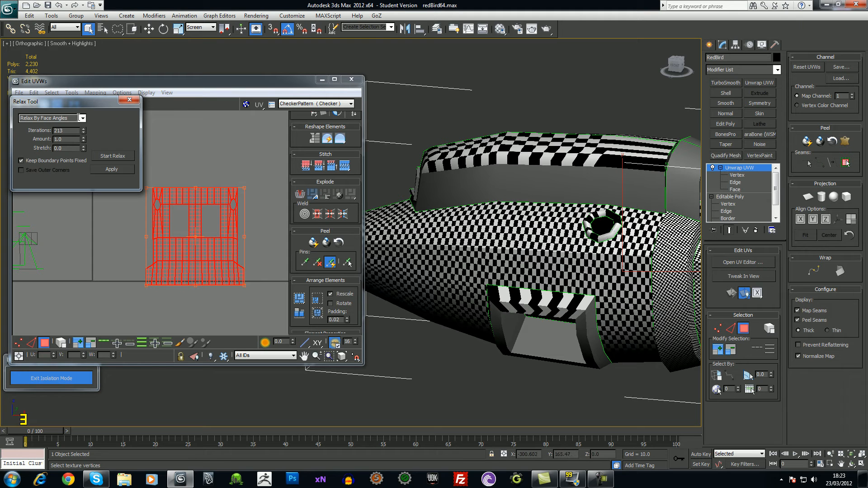
pyautogui.click(113, 155)
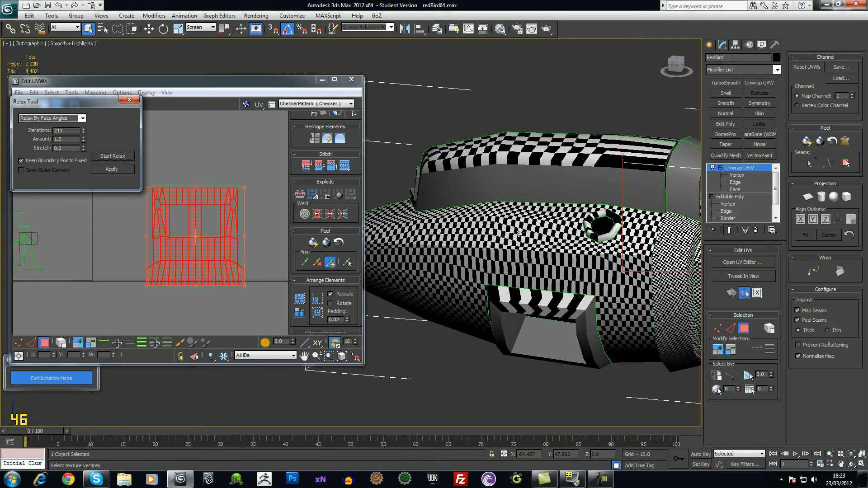
# Try a brief continuous Relax By Edge Angles pass, then clear the UV selection
pyautogui.click(82, 118)
pyautogui.click(77, 128)
pyautogui.click(122, 158)
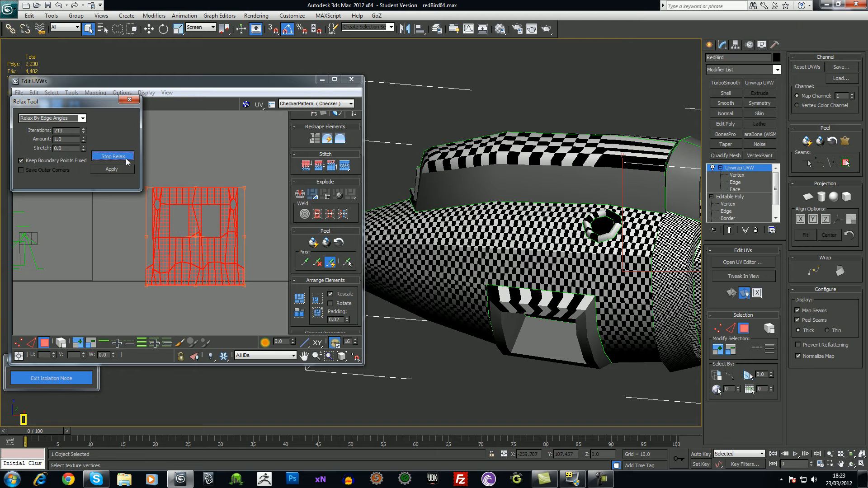
pyautogui.click(122, 157)
pyautogui.click(557, 244)
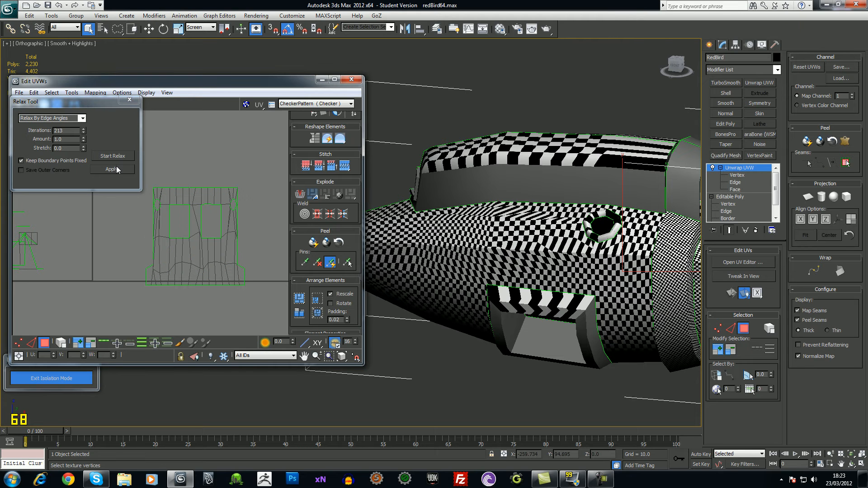
pyautogui.click(82, 118)
pyautogui.click(104, 132)
# Undo the border-pinned relax to bring back the regular grid layout
pyautogui.hotkey('ctrl', 'z')
pyautogui.click(43, 162)
pyautogui.hotkey('ctrl', 'z')
pyautogui.keyDown('alt'); pyautogui.moveTo(466, 230); pyautogui.dragTo(484, 236, button='middle'); pyautogui.keyUp('alt')
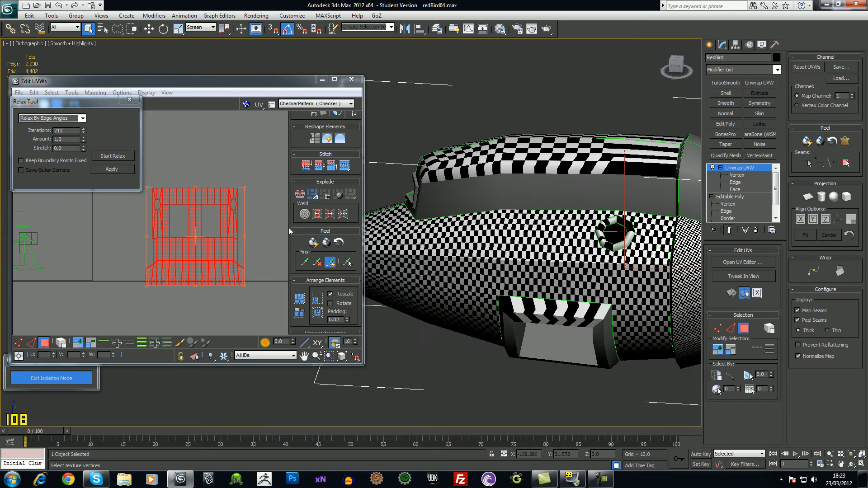
# Switch to Relax By Face Angles, edit the iterations value, and apply five relax steps
pyautogui.click(81, 118)
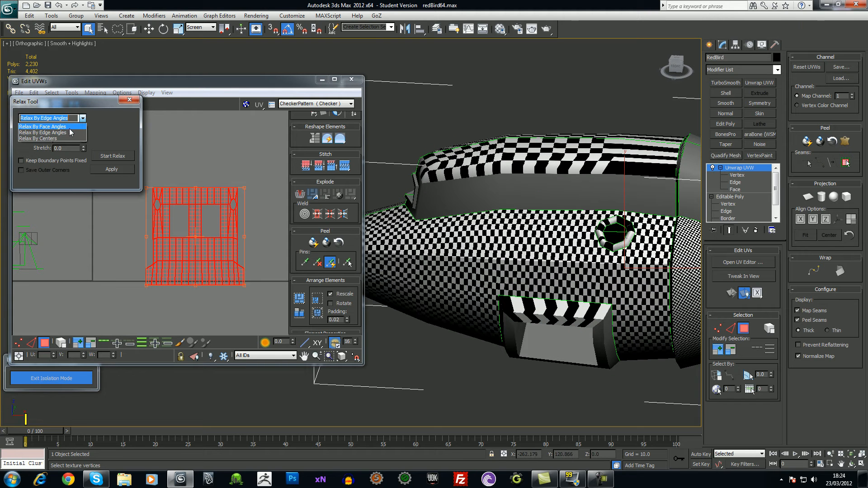
pyautogui.click(71, 128)
pyautogui.moveTo(72, 131); pyautogui.dragTo(1, 146)
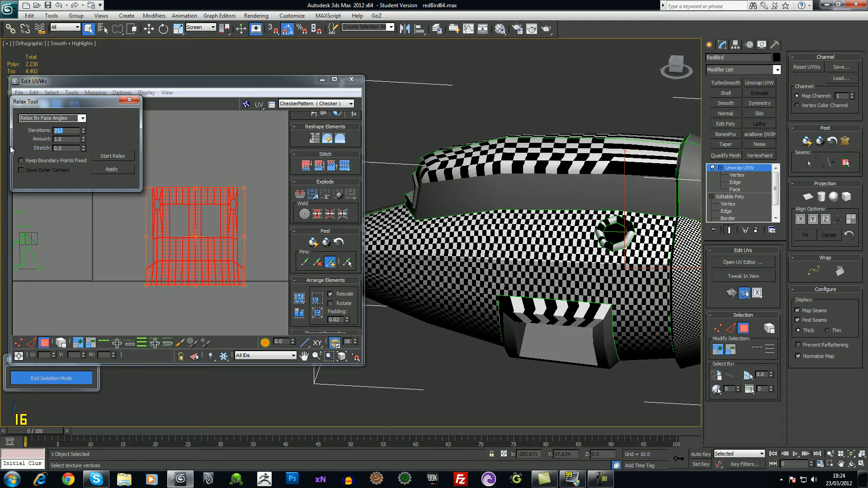
pyautogui.click(117, 170)
pyautogui.click(117, 170)
pyautogui.click(118, 170)
pyautogui.click(118, 170)
pyautogui.click(117, 170)
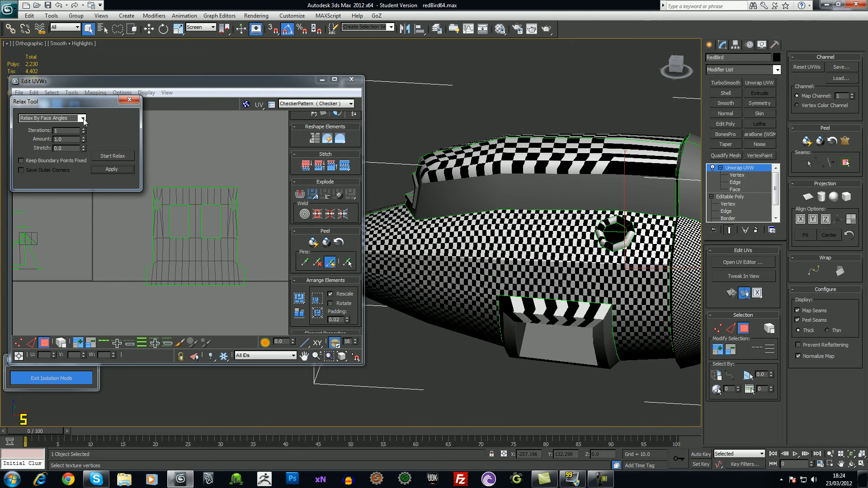
# Apply four Relax By Edge Angles steps, then undo back to the original layout
pyautogui.click(84, 120)
pyautogui.click(77, 133)
pyautogui.click(116, 169)
pyautogui.click(115, 169)
pyautogui.click(116, 169)
pyautogui.click(115, 168)
pyautogui.hotkey('ctrl', 'z')
pyautogui.hotkey('ctrl', 'z')
pyautogui.hotkey('ctrl', 'z')
pyautogui.hotkey('ctrl', 'z')
pyautogui.hotkey('ctrl', 'z')
# Start and stop continuous relaxing three more times to test the result
pyautogui.click(113, 156)
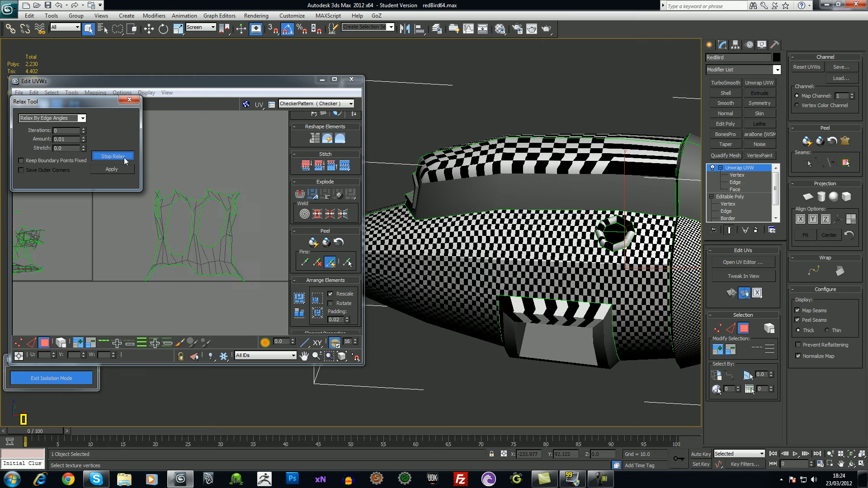
pyautogui.click(125, 158)
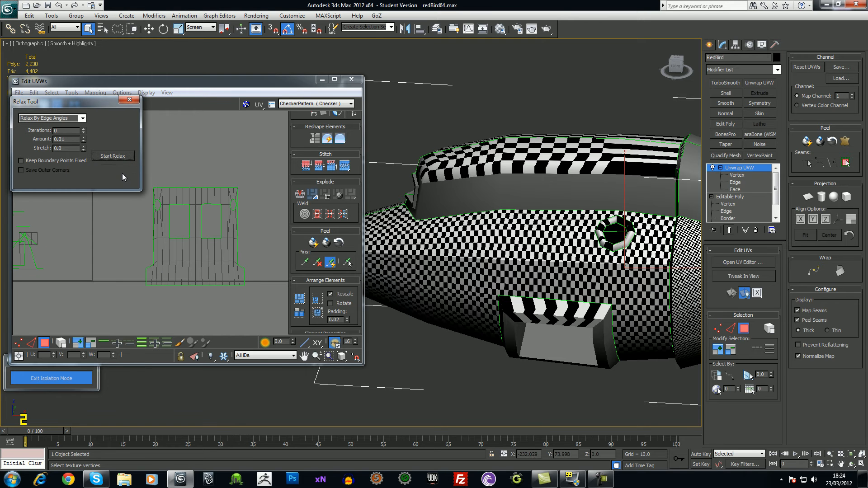
pyautogui.click(108, 158)
pyautogui.click(113, 156)
pyautogui.click(128, 159)
pyautogui.click(127, 158)
# Run a continuous Relax By Face Angles pass, then close the Relax Tool dialog
pyautogui.click(83, 118)
pyautogui.click(80, 127)
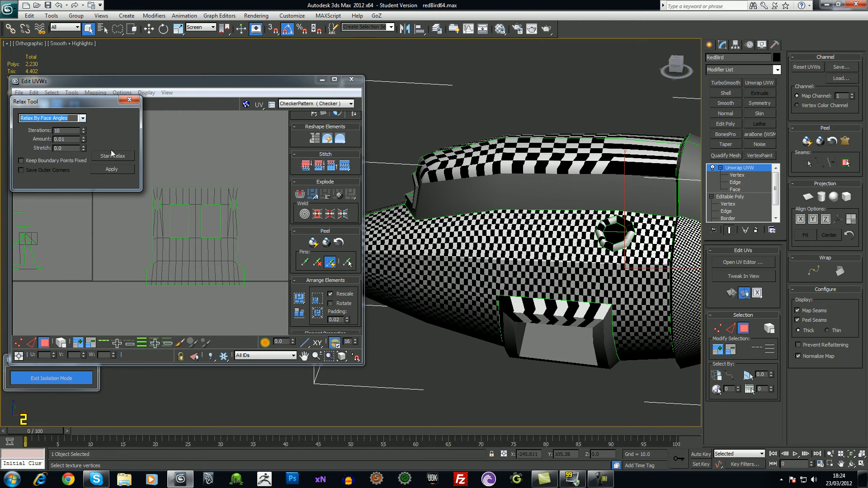
pyautogui.click(121, 158)
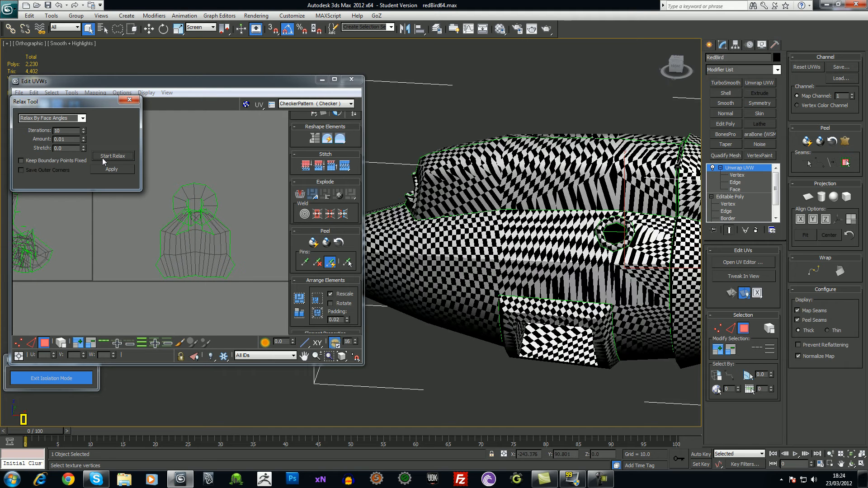
pyautogui.click(102, 156)
pyautogui.click(130, 100)
pyautogui.moveTo(208, 173); pyautogui.dragTo(198, 167, button='middle')
pyautogui.moveTo(185, 241); pyautogui.dragTo(176, 237, button='middle')
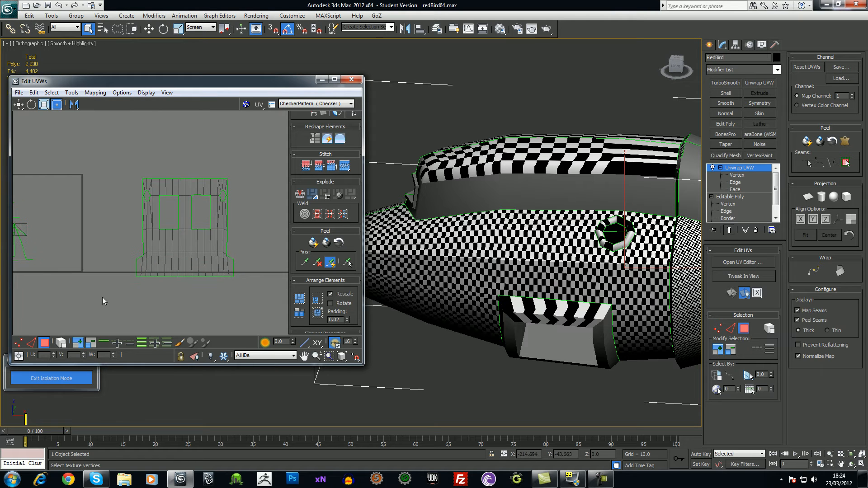
# Detach the right half of the hull shell with Detach Edge Verts and move it right
pyautogui.moveTo(191, 291); pyautogui.dragTo(189, 292)
pyautogui.rightClick(200, 250)
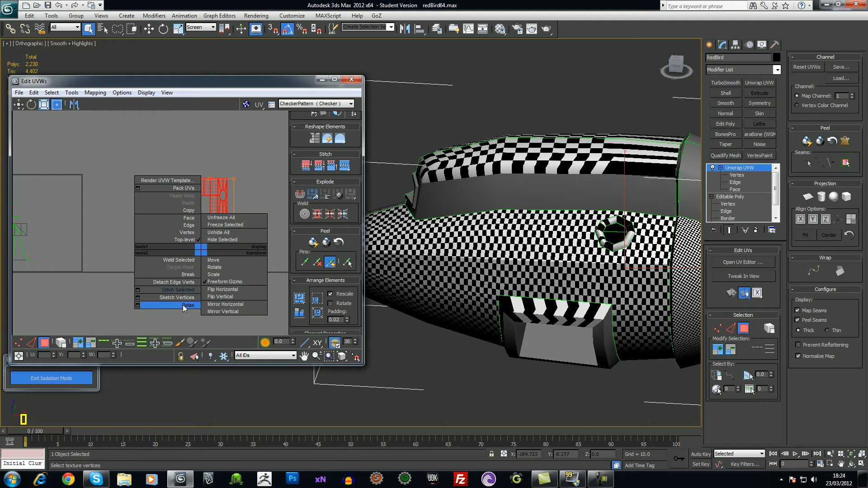
pyautogui.click(182, 284)
pyautogui.moveTo(215, 248); pyautogui.dragTo(233, 249)
pyautogui.click(230, 295)
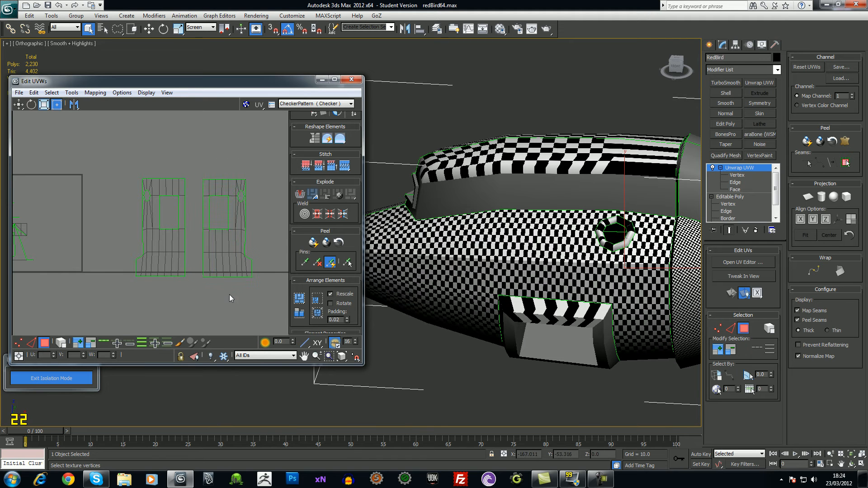
pyautogui.moveTo(229, 295); pyautogui.dragTo(218, 286, button='middle')
# Select all vertices, run a Relax pass on both islands, then undo it
pyautogui.hotkey('ctrl', 'a')
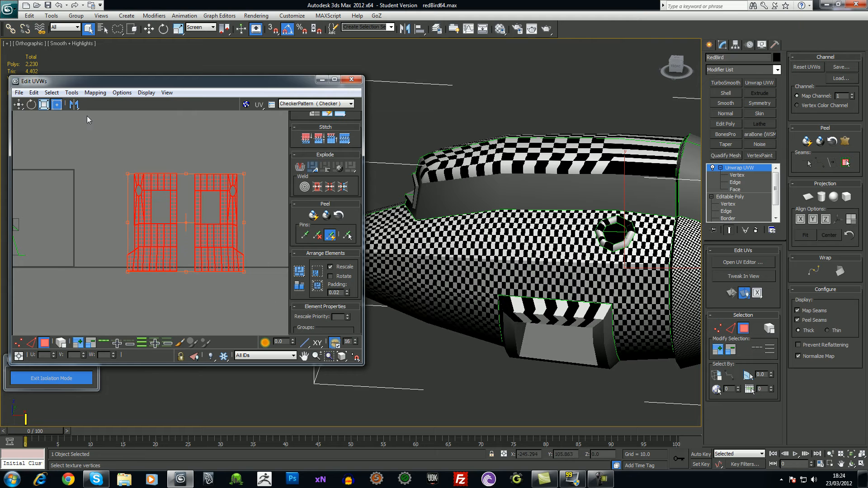
pyautogui.click(71, 93)
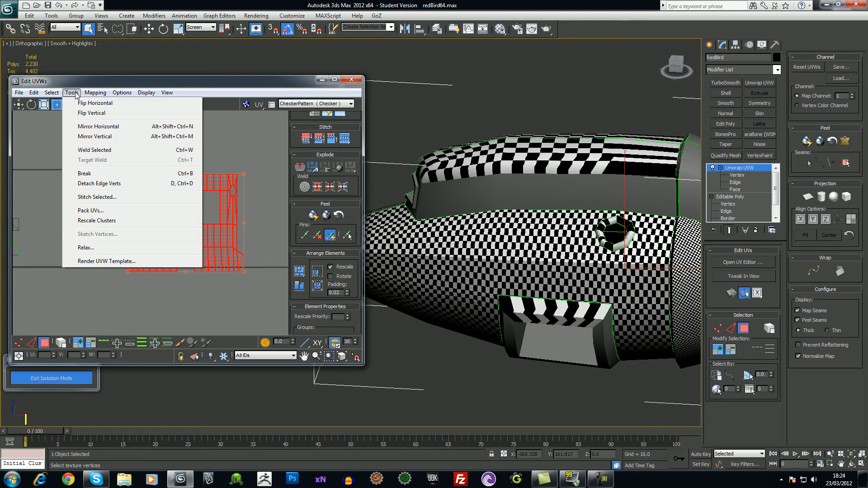
pyautogui.click(104, 245)
pyautogui.click(113, 156)
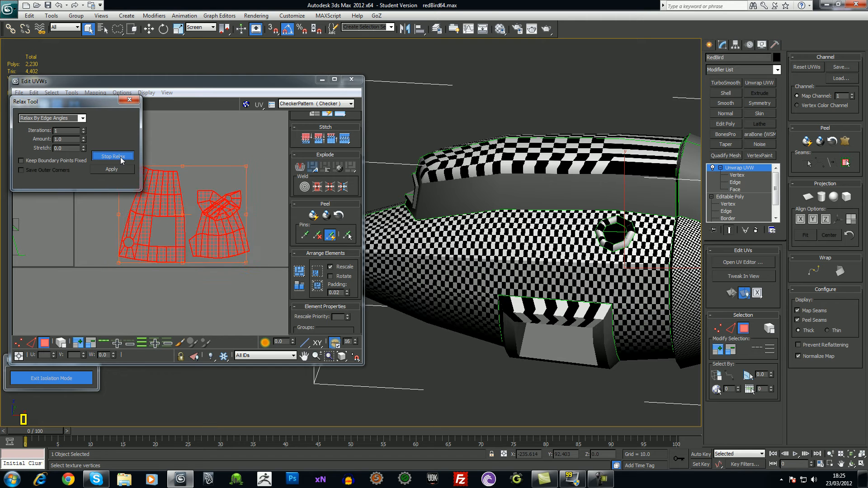
pyautogui.click(120, 160)
pyautogui.hotkey('ctrl', 'z')
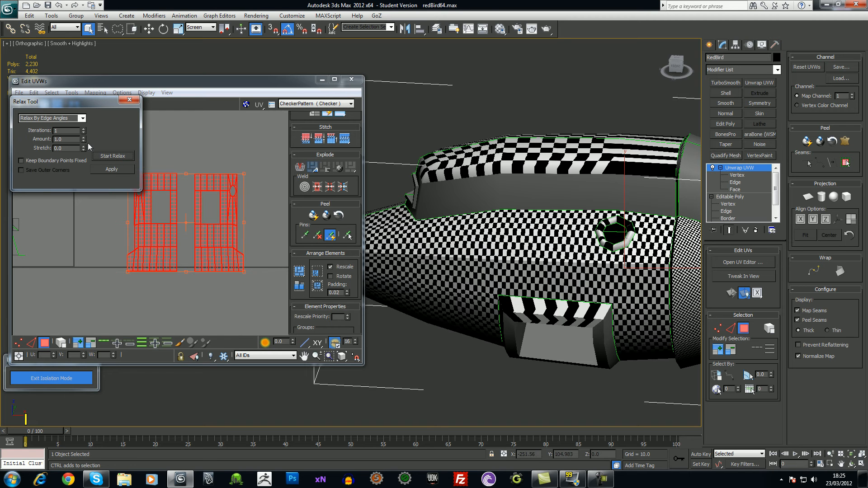
# Relax both islands briefly again, close the Relax dialog, and center them in view
pyautogui.click(114, 159)
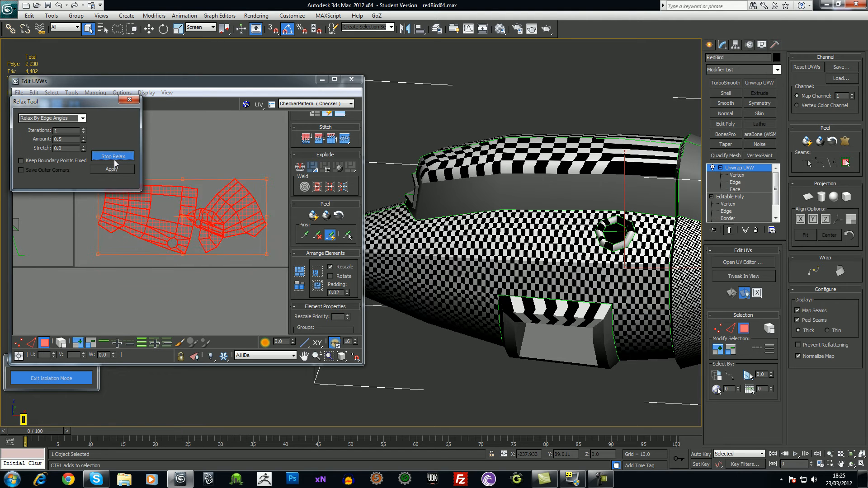
pyautogui.click(114, 158)
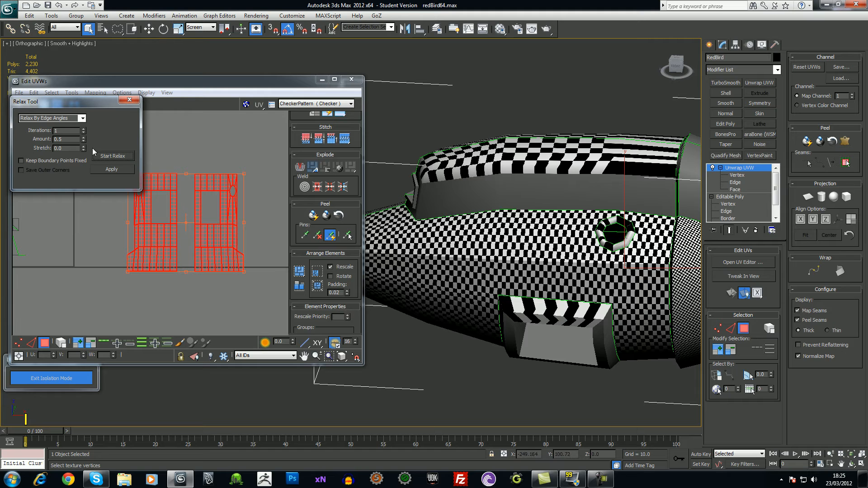
pyautogui.click(130, 99)
pyautogui.click(206, 316)
pyautogui.scroll(2, 223, 281)
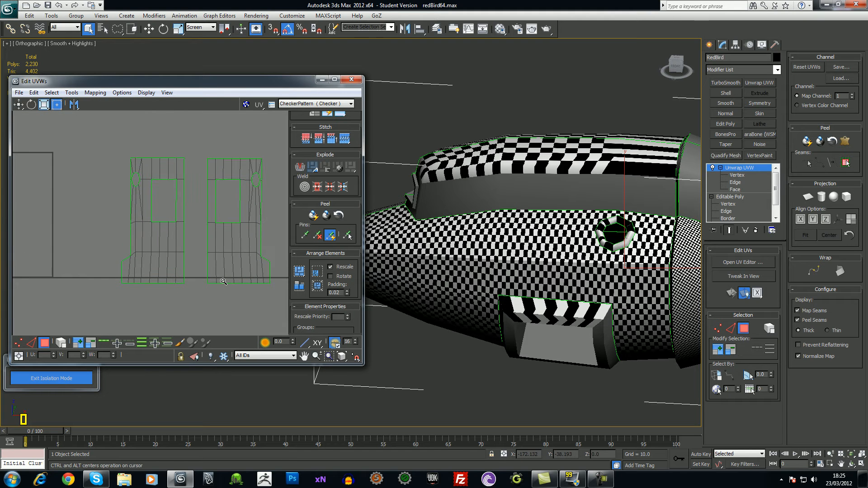
pyautogui.moveTo(224, 279); pyautogui.dragTo(199, 291, button='middle')
pyautogui.scroll(1, 205, 291)
pyautogui.scroll(-2, 204, 292)
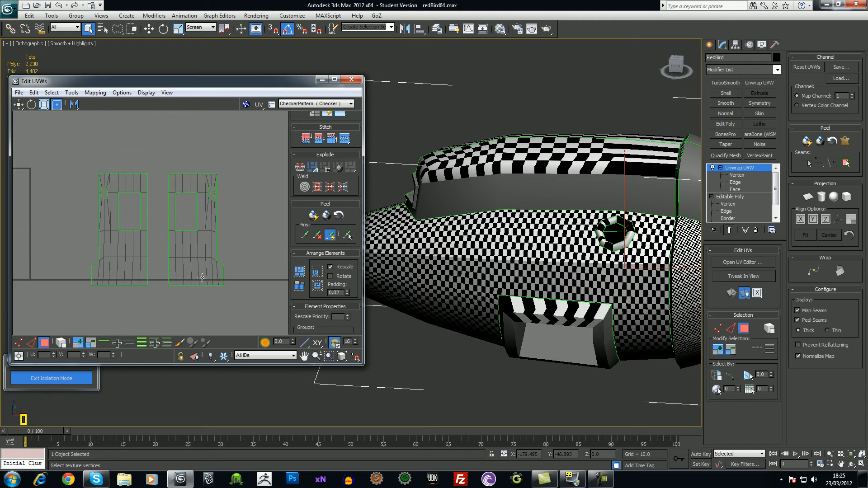
# Relax the right hull island using Relax By Face Angles
pyautogui.moveTo(163, 315); pyautogui.dragTo(164, 314)
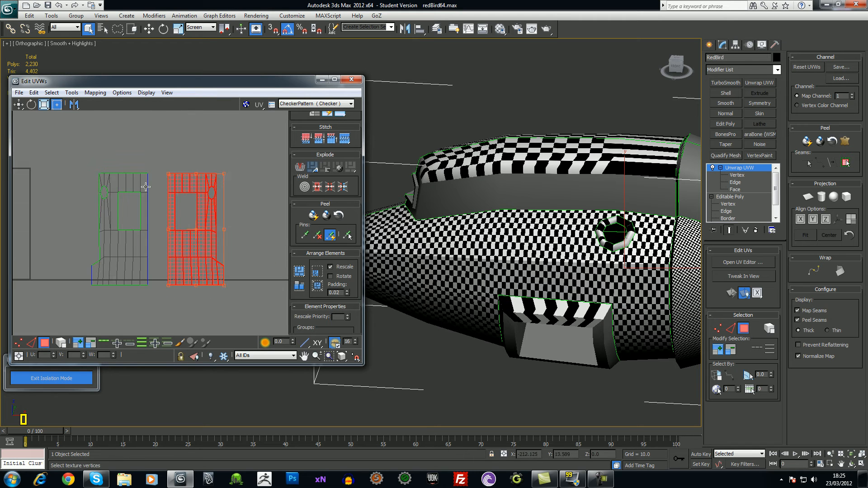
pyautogui.click(72, 93)
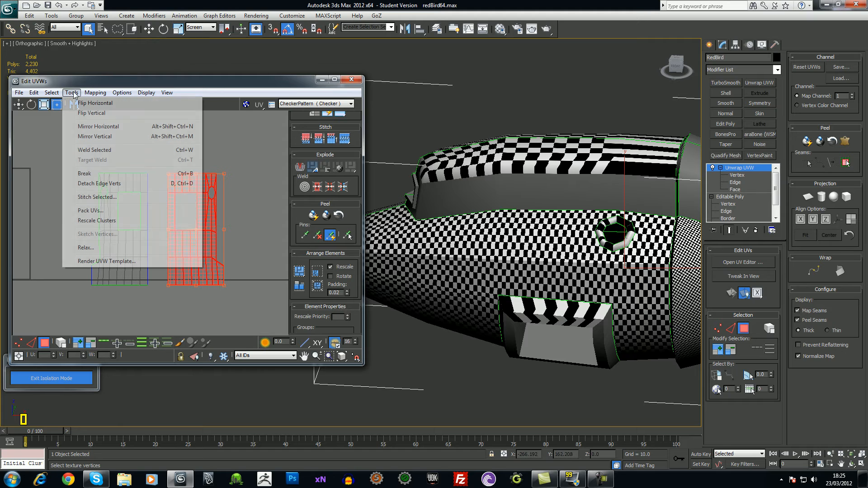
pyautogui.click(111, 248)
pyautogui.click(82, 118)
pyautogui.click(80, 130)
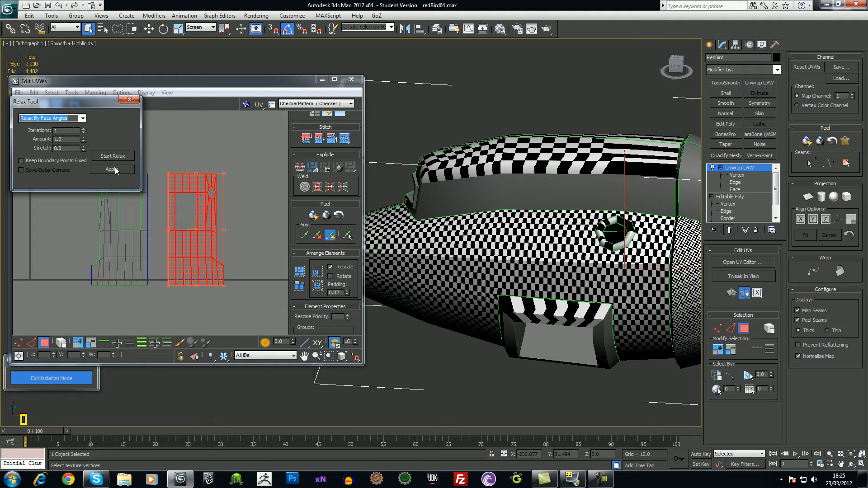
pyautogui.click(117, 158)
pyautogui.moveTo(175, 192); pyautogui.dragTo(213, 208, button='middle')
pyautogui.scroll(-3, 212, 207)
# Relax the middle island by face angles, deselect it, and close the Relax dialog
pyautogui.click(171, 253)
pyautogui.click(112, 155)
pyautogui.click(112, 156)
pyautogui.click(217, 188)
pyautogui.click(129, 99)
# Move the left island right and down next to the others
pyautogui.scroll(2, 225, 225)
pyautogui.click(136, 253)
pyautogui.moveTo(135, 255); pyautogui.dragTo(264, 256)
pyautogui.press('alt')
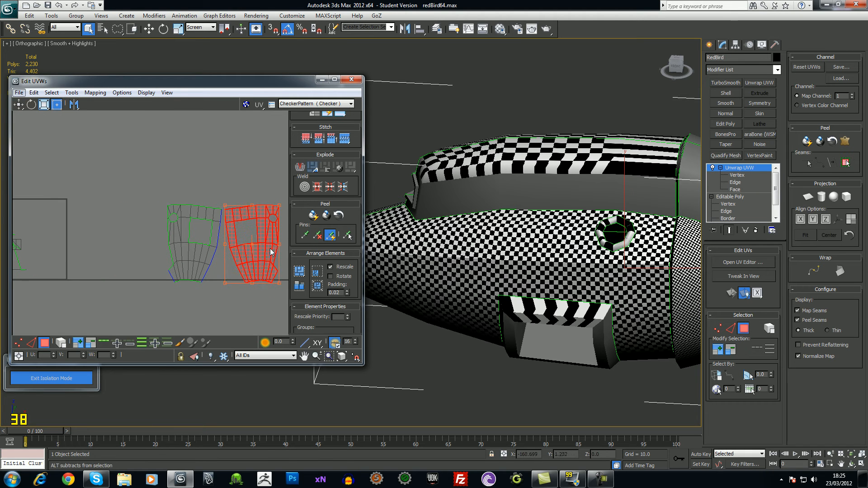
# Switch to face selection, undo the right island's distortion, and reframe the islands
pyautogui.rightClick(215, 242)
pyautogui.click(197, 280)
pyautogui.hotkey('ctrl', 'z')
pyautogui.click(215, 296)
pyautogui.moveTo(249, 305); pyautogui.dragTo(229, 283, button='middle')
pyautogui.scroll(3, 230, 284)
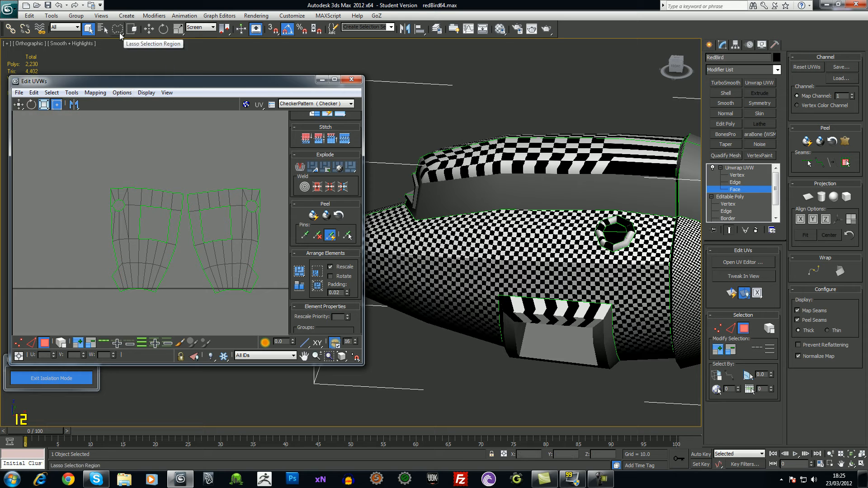
# Stitch the two long seam strips so the hull islands join into one island
pyautogui.click(192, 205)
pyautogui.moveTo(173, 271); pyautogui.dragTo(196, 227)
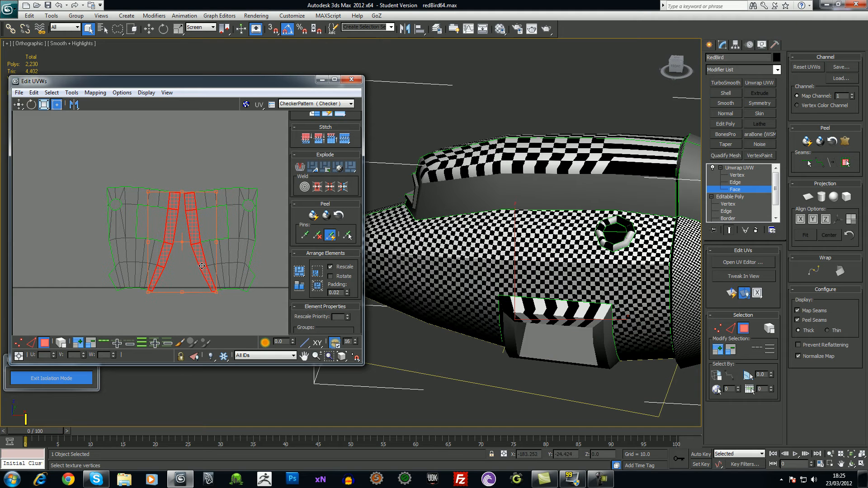
pyautogui.rightClick(201, 263)
pyautogui.click(180, 300)
pyautogui.hotkey('ctrl', 'z')
pyautogui.hotkey('ctrl', 'z')
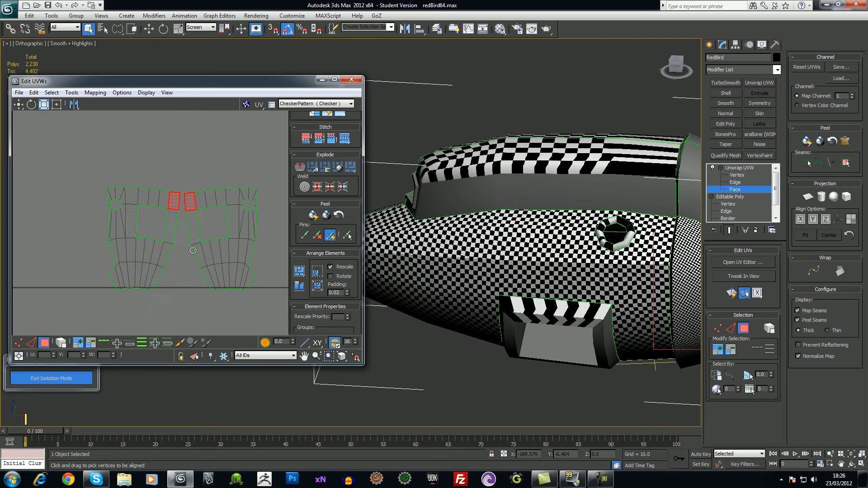
pyautogui.hotkey('ctrl', 'y')
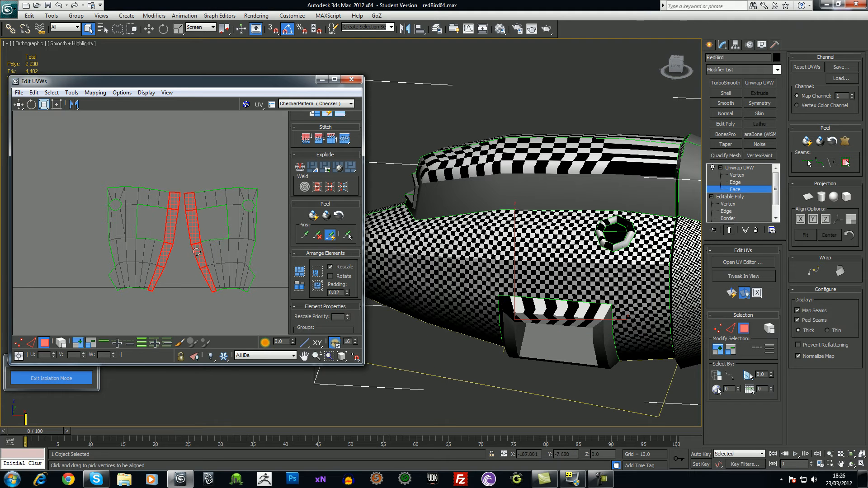
pyautogui.rightClick(198, 254)
pyautogui.click(183, 287)
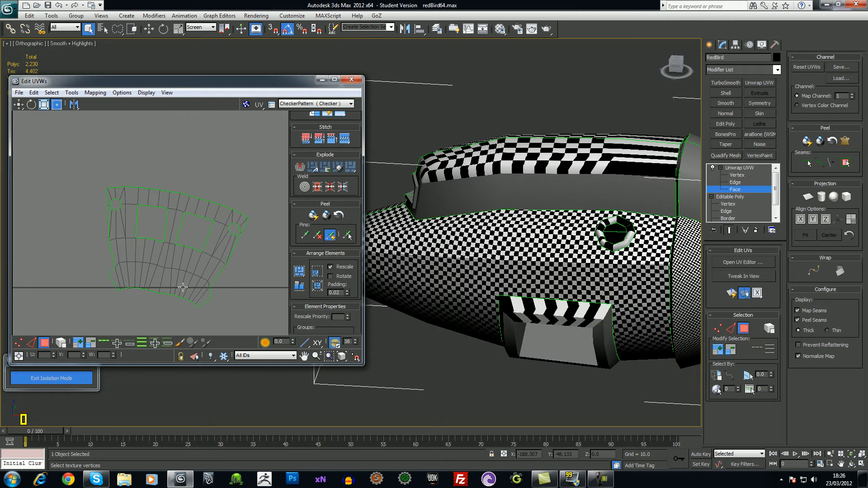
pyautogui.moveTo(223, 284); pyautogui.dragTo(217, 250, button='middle')
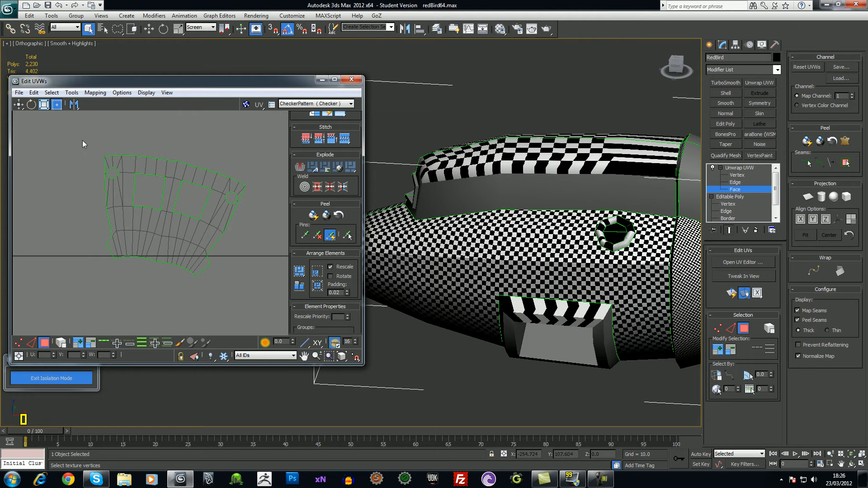
# Select every face of the joined island, relax it, and close the Relax dialog
pyautogui.hotkey('ctrl', 'a')
pyautogui.click(90, 96)
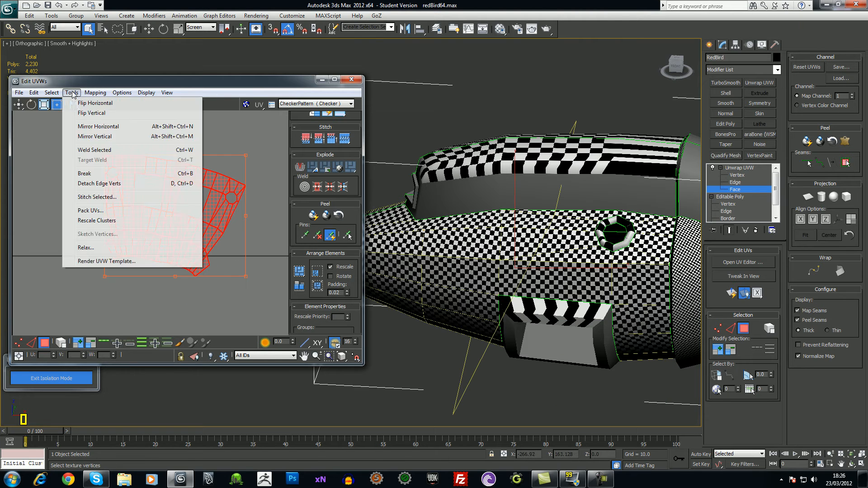
pyautogui.click(106, 248)
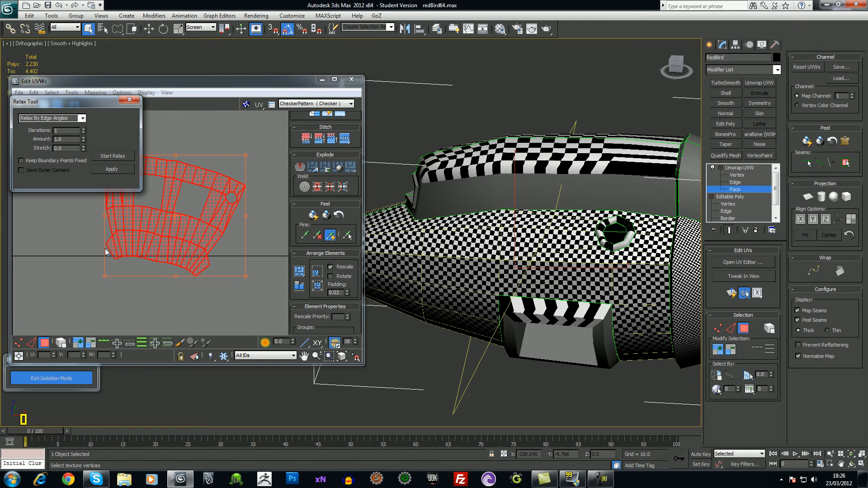
pyautogui.click(105, 158)
pyautogui.click(106, 158)
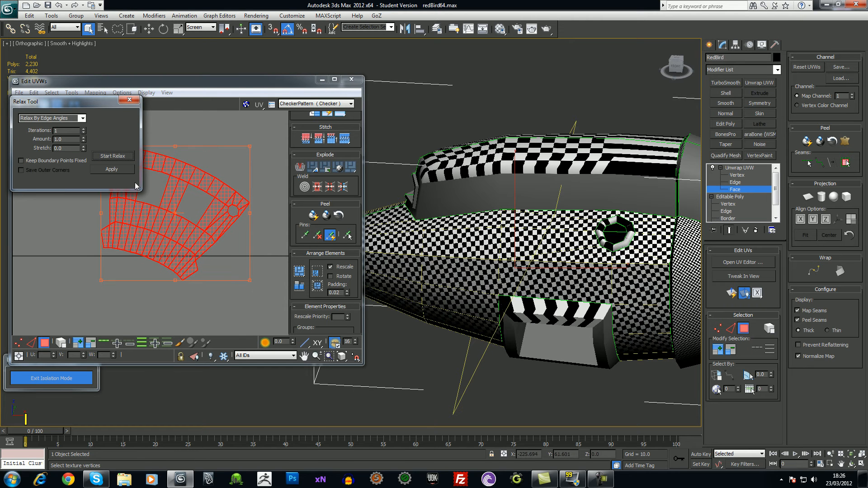
pyautogui.click(131, 100)
# Rotate the island 20 degrees counter-clockwise, move it onto the black line, and level it
pyautogui.moveTo(248, 214)
pyautogui.mouseDown()
pyautogui.moveTo(253, 182)
pyautogui.moveTo(242, 217)
pyautogui.mouseUp()
pyautogui.moveTo(190, 226); pyautogui.dragTo(188, 210)
pyautogui.keyDown('ctrl'); pyautogui.keyDown('alt'); pyautogui.moveTo(195, 261); pyautogui.dragTo(194, 233, button='middle'); pyautogui.keyUp('alt'); pyautogui.keyUp('ctrl')
pyautogui.keyDown('ctrl'); pyautogui.keyDown('alt'); pyautogui.moveTo(194, 280); pyautogui.dragTo(193, 263, button='middle'); pyautogui.keyUp('alt'); pyautogui.keyUp('ctrl')
pyautogui.moveTo(136, 288); pyautogui.dragTo(119, 285, button='middle')
pyautogui.keyDown('ctrl'); pyautogui.keyDown('alt'); pyautogui.moveTo(116, 272); pyautogui.dragTo(128, 323, button='middle'); pyautogui.keyUp('alt'); pyautogui.keyUp('ctrl')
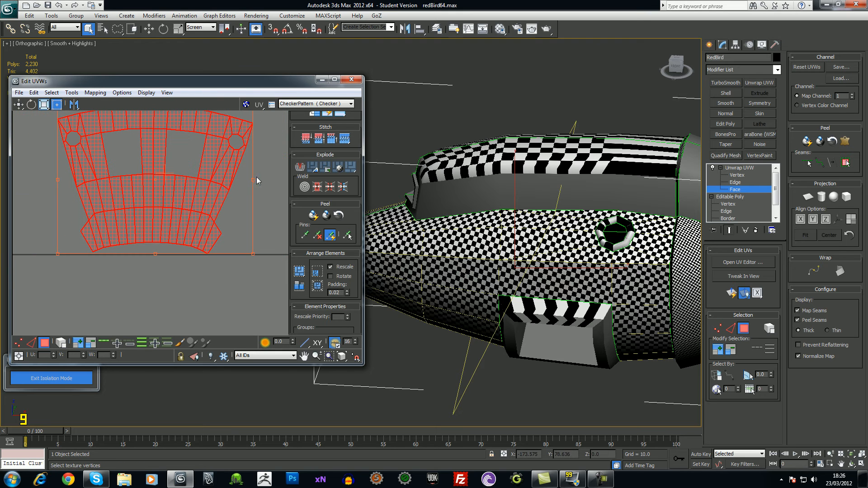
pyautogui.moveTo(254, 177); pyautogui.dragTo(255, 177)
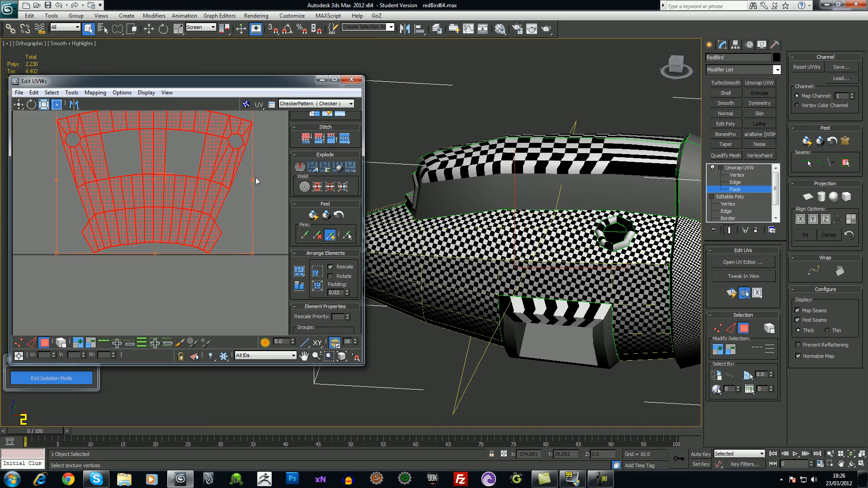
pyautogui.click(227, 287)
# Orbit the 3D model to check the checker pattern on the hull front
pyautogui.scroll(-4, 212, 275)
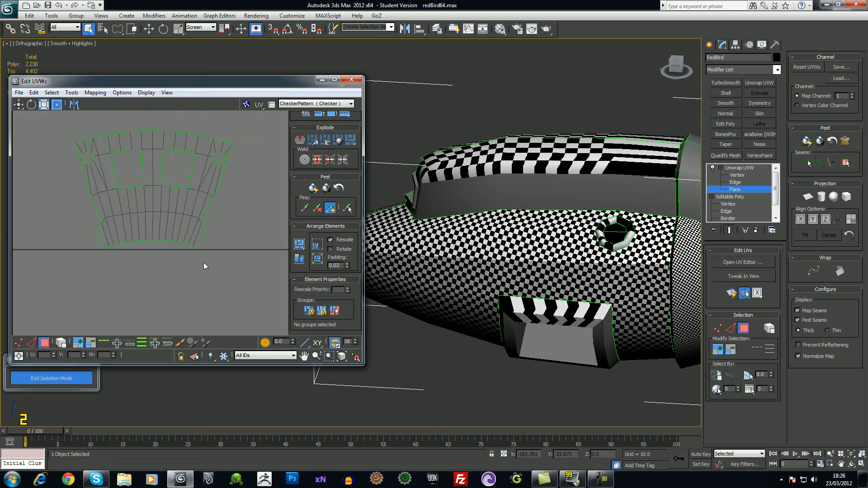
pyautogui.scroll(-2, 208, 256)
pyautogui.keyDown('alt'); pyautogui.moveTo(605, 280); pyautogui.dragTo(632, 293, button='middle'); pyautogui.keyUp('alt')
pyautogui.scroll(3, 509, 248)
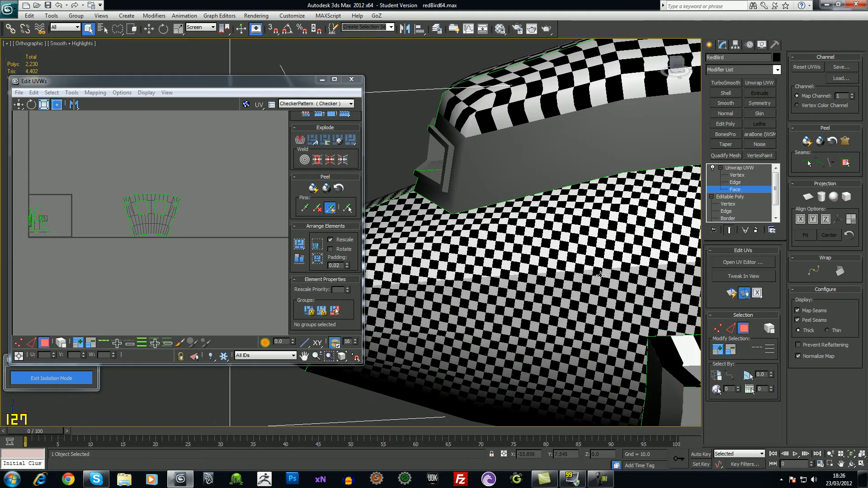
pyautogui.keyDown('alt'); pyautogui.moveTo(579, 269); pyautogui.dragTo(559, 263, button='middle'); pyautogui.keyUp('alt')
pyautogui.moveTo(618, 301)
pyautogui.keyDown('alt'); pyautogui.mouseDown(button='middle')
pyautogui.moveTo(485, 269)
pyautogui.moveTo(482, 246)
pyautogui.moveTo(616, 301)
pyautogui.mouseUp(button='middle'); pyautogui.keyUp('alt')
# Select another UV island and move it down-left out of the way
pyautogui.moveTo(216, 217); pyautogui.dragTo(227, 245, button='middle')
pyautogui.scroll(-2, 239, 212)
pyautogui.moveTo(166, 223); pyautogui.dragTo(222, 284)
pyautogui.moveTo(222, 284); pyautogui.dragTo(223, 236, button='middle')
pyautogui.moveTo(194, 207); pyautogui.dragTo(99, 287)
pyautogui.click(145, 304)
# Pan and zoom the UV and 3D views to review the shrunk island cluster
pyautogui.moveTo(181, 270); pyautogui.dragTo(177, 240, button='middle')
pyautogui.scroll(-3, 182, 271)
pyautogui.moveTo(610, 243); pyautogui.dragTo(582, 267, button='middle')
pyautogui.scroll(-4, 551, 235)
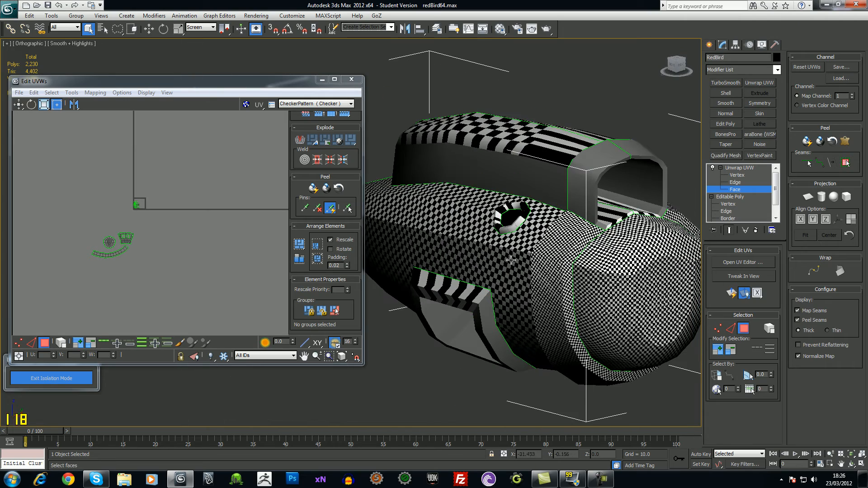
pyautogui.moveTo(125, 194); pyautogui.dragTo(153, 219)
pyautogui.moveTo(147, 247); pyautogui.dragTo(160, 224, button='middle')
pyautogui.scroll(2, 166, 243)
pyautogui.scroll(3, 164, 233)
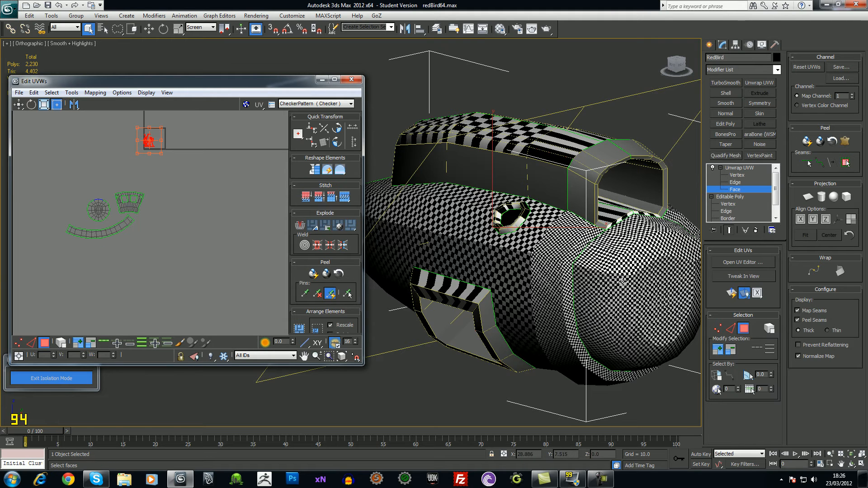
# Deselect the UV cluster, reframe the layout view, and toggle snapping with Ctrl+S
pyautogui.click(172, 225)
pyautogui.moveTo(173, 225); pyautogui.dragTo(187, 278, button='middle')
pyautogui.scroll(2, 188, 254)
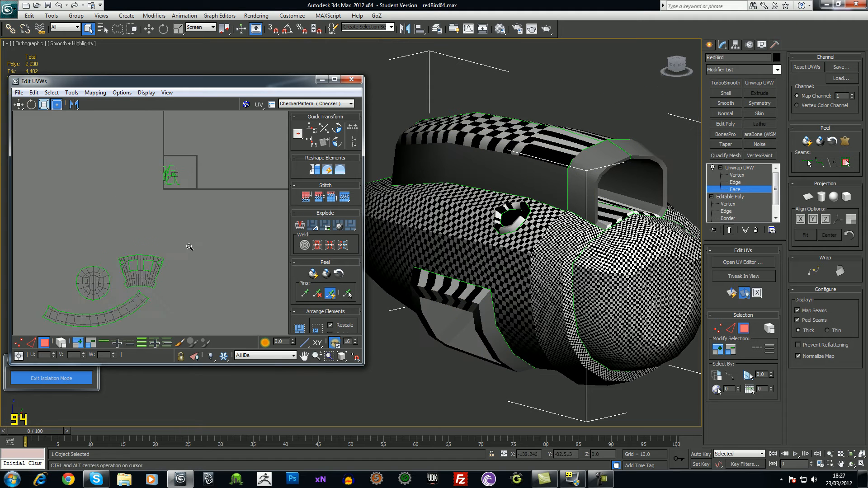
pyautogui.moveTo(189, 230); pyautogui.dragTo(183, 236, button='middle')
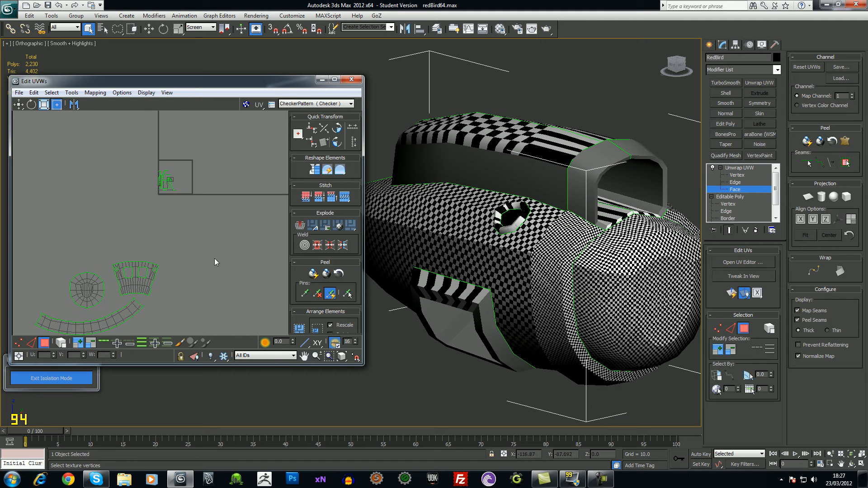
pyautogui.scroll(-1, 215, 258)
pyautogui.hotkey('ctrl', 's')
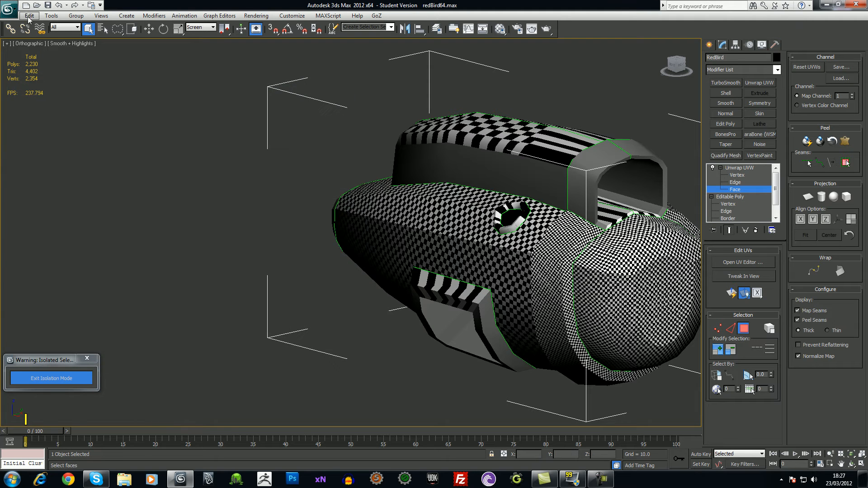
# Save the scene incrementally as redBird65.max and recentre the model in the viewport
pyautogui.click(9, 9)
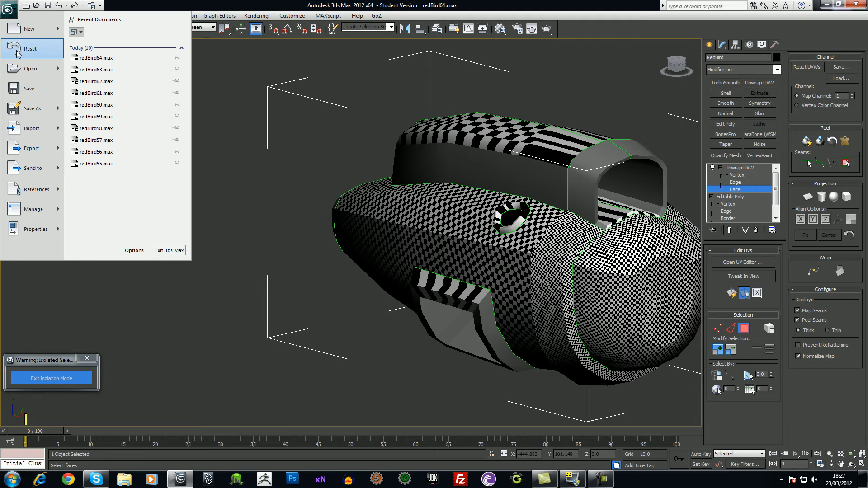
pyautogui.click(34, 87)
pyautogui.moveTo(464, 154); pyautogui.dragTo(394, 150, button='middle')
# Orbit and zoom until the round porthole hole on the hull faces the camera up close
pyautogui.scroll(-3, 435, 195)
pyautogui.keyDown('alt'); pyautogui.moveTo(389, 242); pyautogui.dragTo(413, 245, button='middle'); pyautogui.keyUp('alt')
pyautogui.keyDown('alt'); pyautogui.moveTo(526, 255); pyautogui.dragTo(583, 262, button='middle'); pyautogui.keyUp('alt')
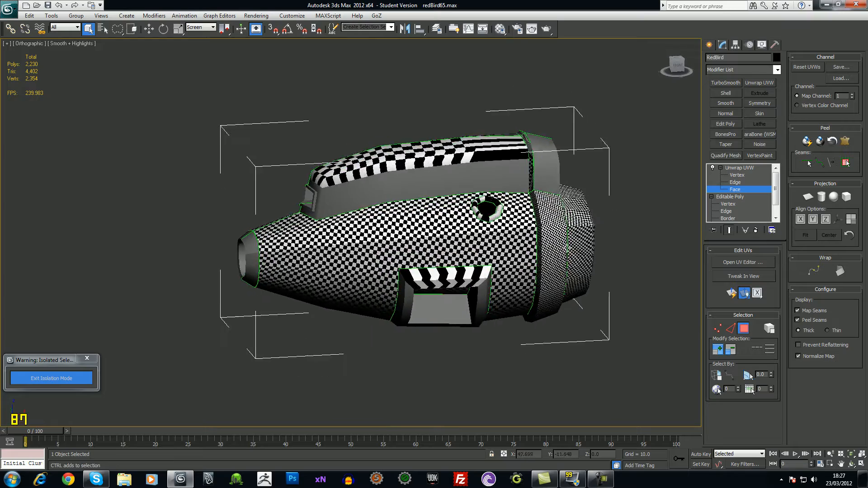
pyautogui.scroll(8, 556, 235)
pyautogui.keyDown('alt'); pyautogui.moveTo(545, 216); pyautogui.dragTo(497, 199, button='middle'); pyautogui.keyUp('alt')
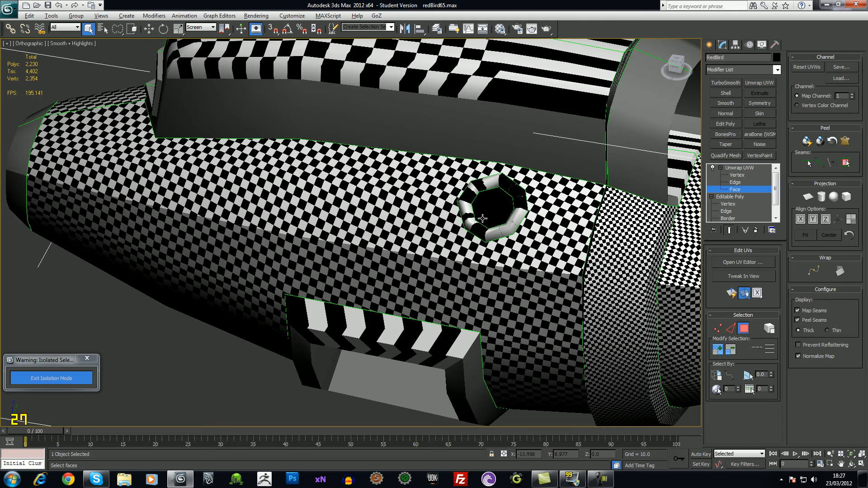
pyautogui.keyDown('alt'); pyautogui.moveTo(530, 244); pyautogui.dragTo(546, 236, button='middle'); pyautogui.keyUp('alt')
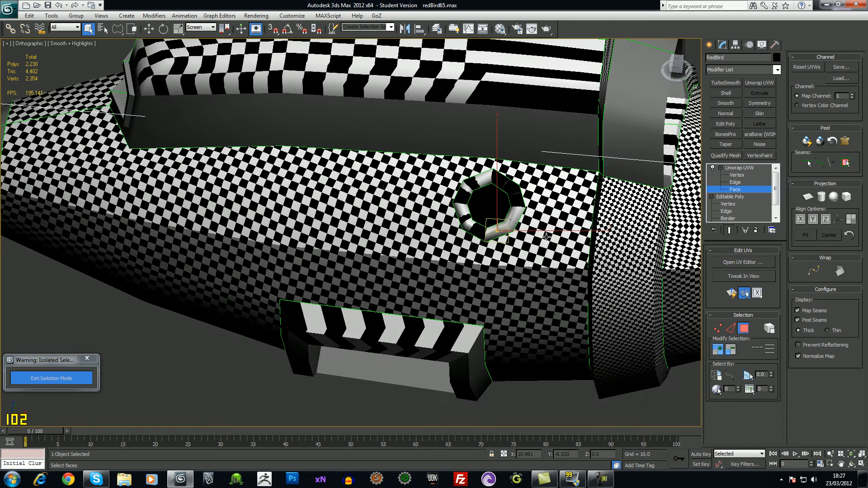
pyautogui.keyDown('alt'); pyautogui.moveTo(620, 277); pyautogui.dragTo(668, 346, button='middle'); pyautogui.keyUp('alt')
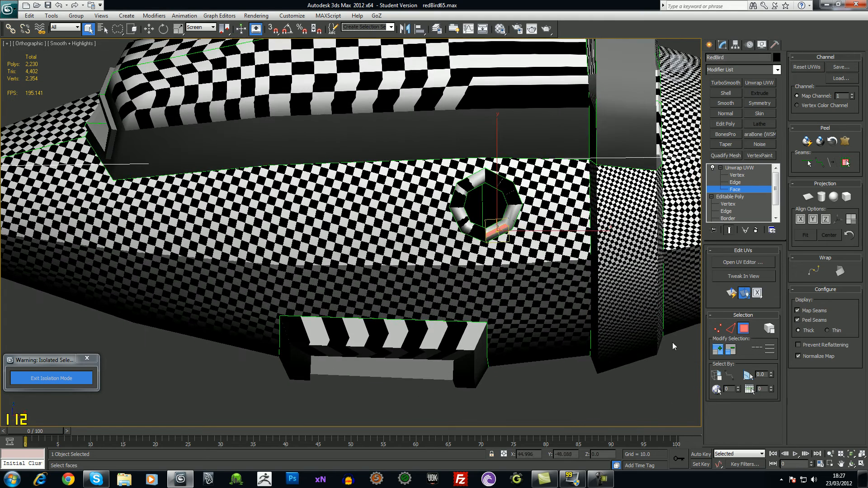
# Grow the face selection around the hole by three rings, then clear it
pyautogui.click(718, 350)
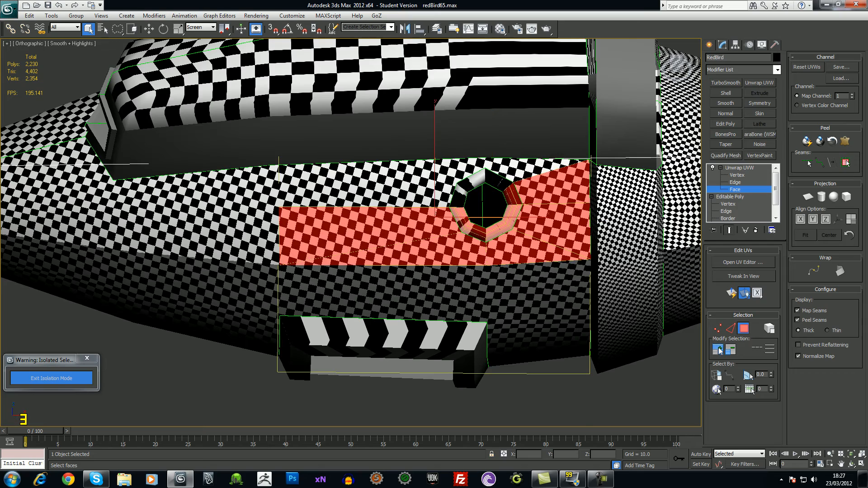
pyautogui.click(718, 350)
pyautogui.click(720, 350)
pyautogui.keyDown('alt'); pyautogui.moveTo(545, 414); pyautogui.dragTo(534, 388, button='middle'); pyautogui.keyUp('alt')
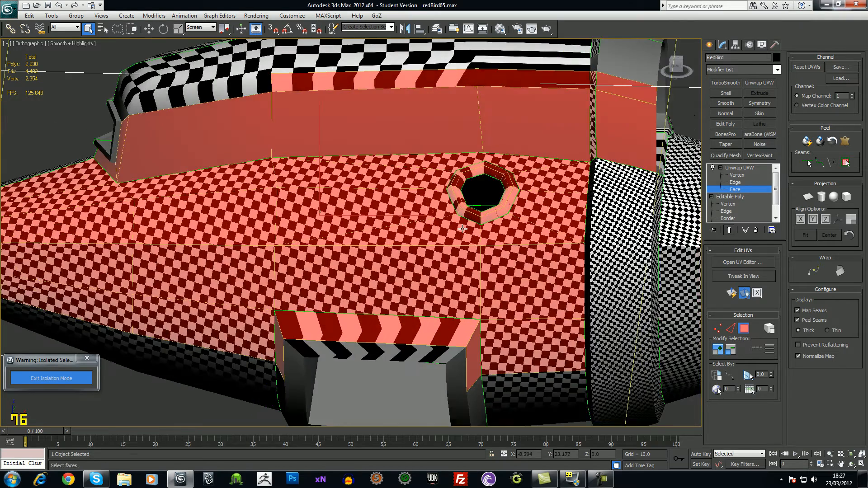
pyautogui.scroll(-2, 533, 388)
pyautogui.click(534, 410)
pyautogui.keyDown('alt'); pyautogui.moveTo(507, 315); pyautogui.dragTo(486, 297, button='middle'); pyautogui.keyUp('alt')
# Select a face inside the porthole hole and zoom in toward it
pyautogui.click(459, 258)
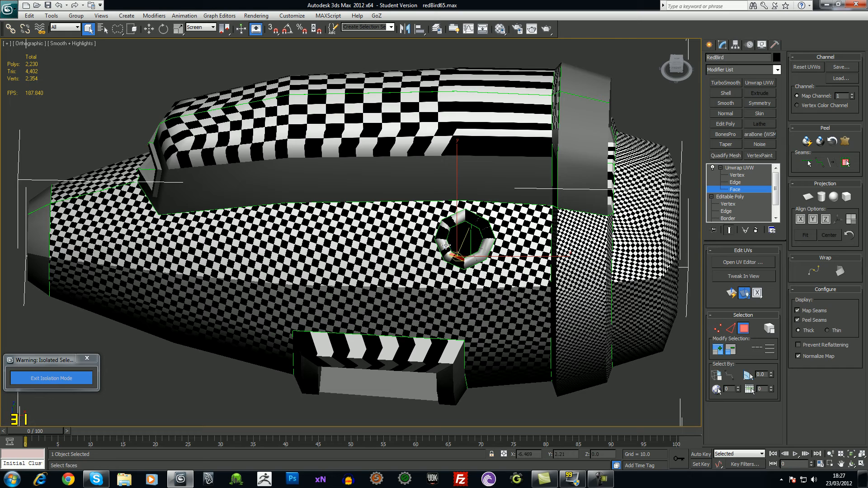
pyautogui.scroll(5, 447, 245)
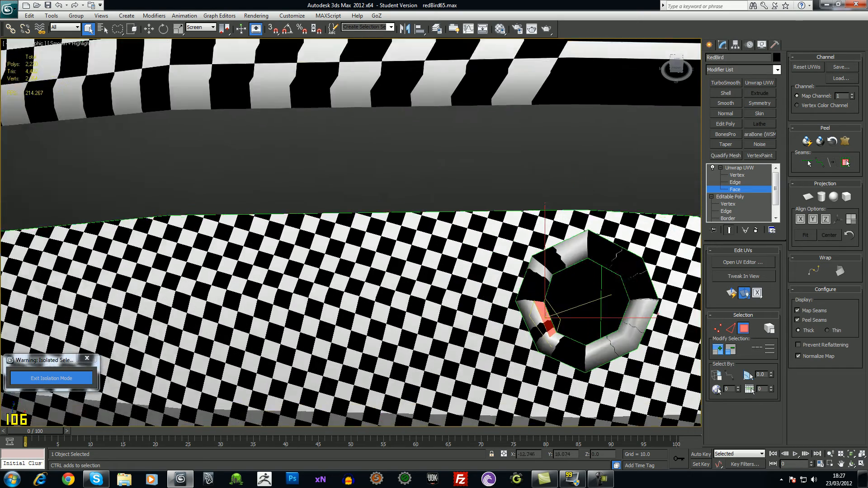
pyautogui.scroll(1, 476, 253)
pyautogui.moveTo(476, 254); pyautogui.dragTo(395, 232, button='middle')
# Select the eight faces of the ring's outer strip and grow to the whole ring
pyautogui.click(461, 301)
pyautogui.keyDown('ctrl'); pyautogui.click(458, 266); pyautogui.keyUp('ctrl')
pyautogui.keyDown('ctrl'); pyautogui.click(488, 234); pyautogui.keyUp('ctrl')
pyautogui.keyDown('ctrl'); pyautogui.click(535, 231); pyautogui.keyUp('ctrl')
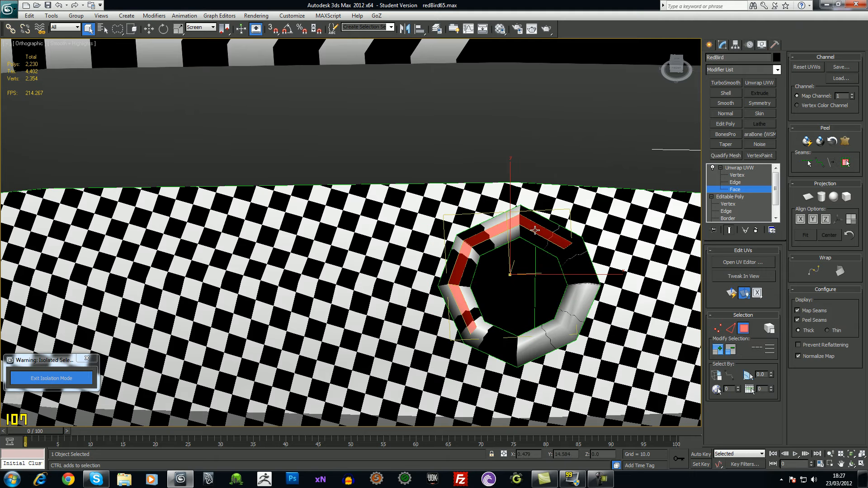
pyautogui.keyDown('ctrl'); pyautogui.click(576, 267); pyautogui.keyUp('ctrl')
pyautogui.keyDown('ctrl'); pyautogui.click(579, 300); pyautogui.keyUp('ctrl')
pyautogui.keyDown('ctrl'); pyautogui.click(552, 334); pyautogui.keyUp('ctrl')
pyautogui.keyDown('ctrl'); pyautogui.click(501, 335); pyautogui.keyUp('ctrl')
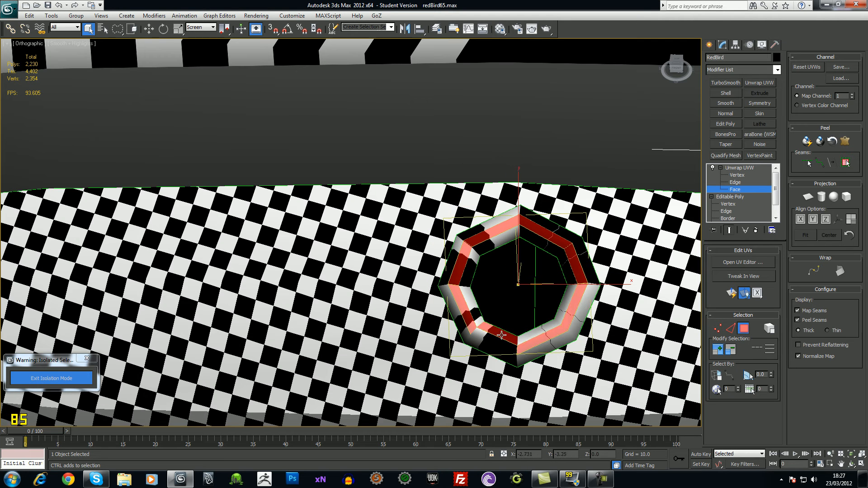
pyautogui.click(719, 350)
# Open the UV Editor and review the current UV layout before returning to face selection
pyautogui.moveTo(496, 237); pyautogui.dragTo(463, 212, button='middle')
pyautogui.scroll(3, 696, 255)
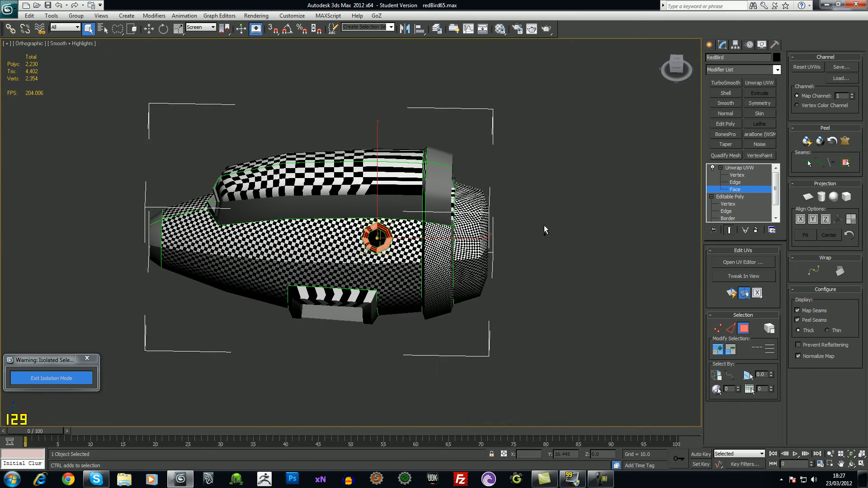
pyautogui.click(727, 262)
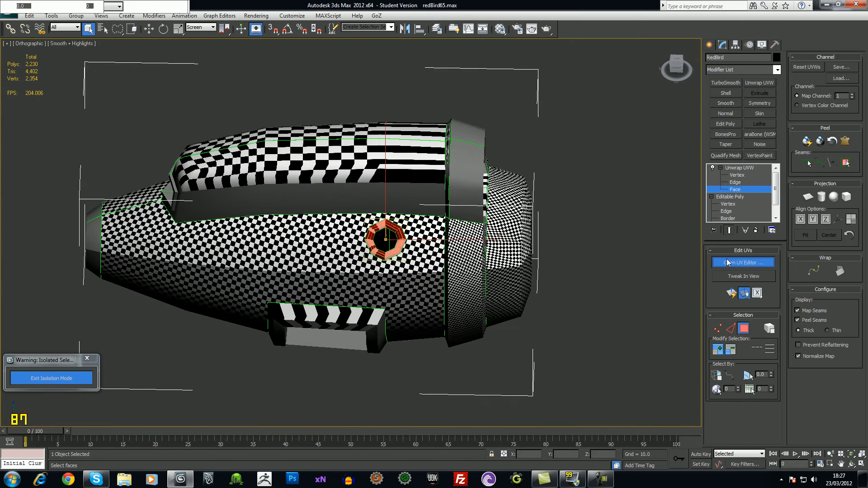
pyautogui.moveTo(179, 205); pyautogui.dragTo(192, 168, button='middle')
pyautogui.click(734, 169)
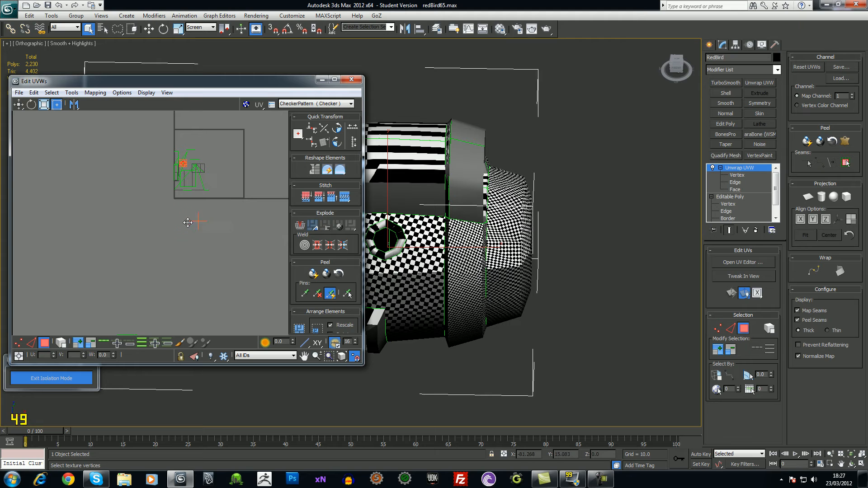
pyautogui.moveTo(444, 225); pyautogui.dragTo(614, 244, button='middle')
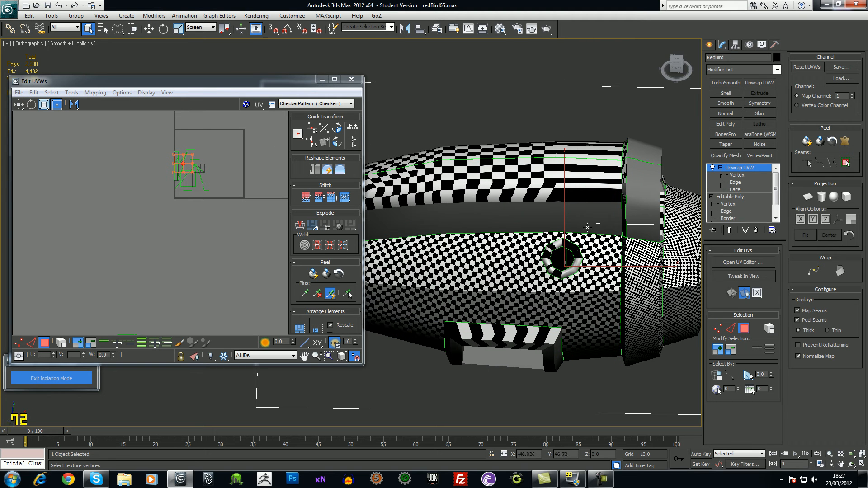
pyautogui.click(735, 189)
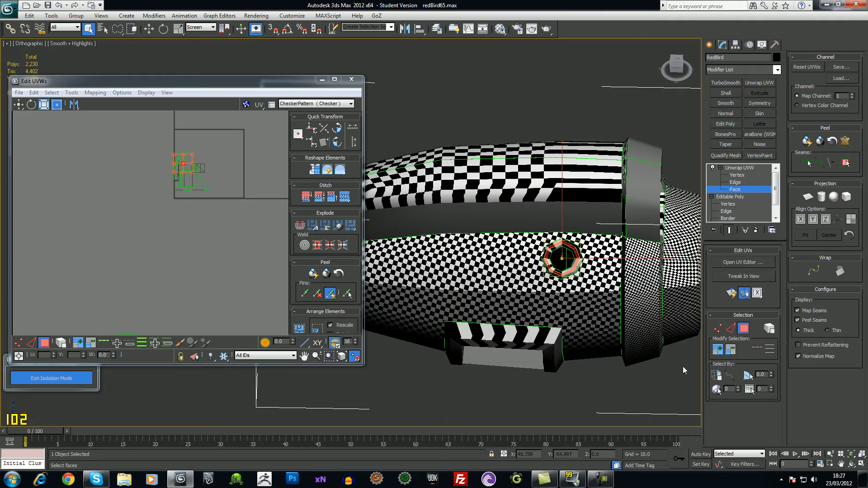
# Grow the ring selection and apply a Planar projection to the ring faces
pyautogui.click(718, 349)
pyautogui.keyDown('alt'); pyautogui.moveTo(596, 311); pyautogui.dragTo(463, 352, button='middle'); pyautogui.keyUp('alt')
pyautogui.scroll(3, 463, 353)
pyautogui.moveTo(534, 321); pyautogui.dragTo(521, 281, button='middle')
pyautogui.scroll(1, 538, 316)
pyautogui.moveTo(589, 272); pyautogui.dragTo(568, 262, button='middle')
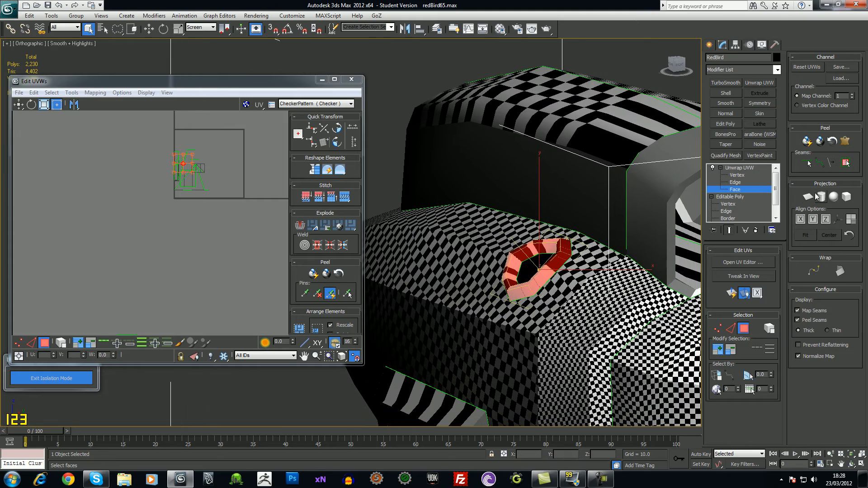
pyautogui.click(808, 197)
# Move the octagonal ring island down and out of the 0–1 UV square
pyautogui.moveTo(506, 271)
pyautogui.keyDown('alt'); pyautogui.mouseDown(button='middle')
pyautogui.moveTo(587, 299)
pyautogui.moveTo(492, 279)
pyautogui.mouseUp(button='middle'); pyautogui.keyUp('alt')
pyautogui.scroll(3, 588, 299)
pyautogui.keyDown('alt'); pyautogui.moveTo(492, 279); pyautogui.dragTo(457, 254, button='middle'); pyautogui.keyUp('alt')
pyautogui.moveTo(208, 146); pyautogui.dragTo(190, 235, button='middle')
pyautogui.scroll(5, 180, 246)
pyautogui.scroll(1, 191, 234)
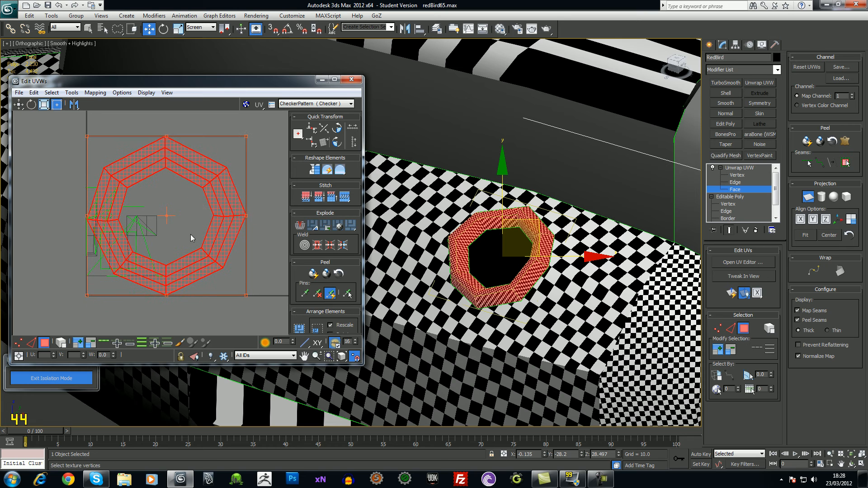
pyautogui.click(738, 168)
pyautogui.scroll(-4, 163, 237)
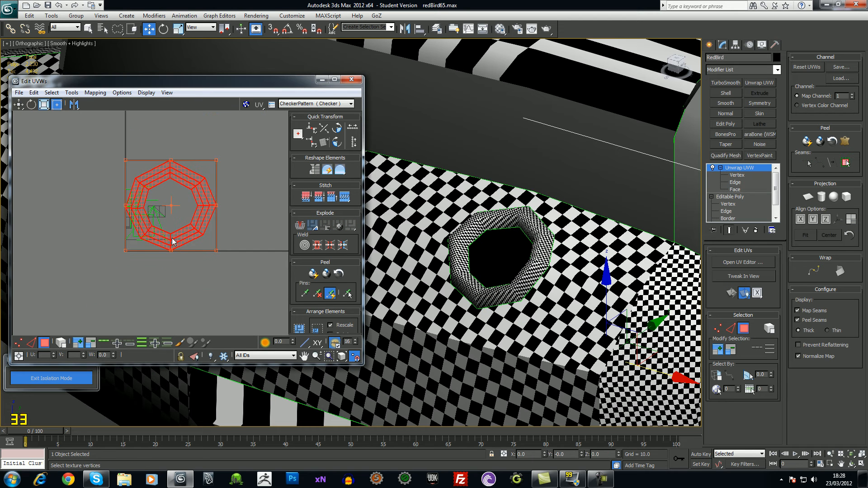
pyautogui.moveTo(189, 242); pyautogui.dragTo(181, 329)
pyautogui.moveTo(221, 293); pyautogui.dragTo(230, 218, button='middle')
pyautogui.moveTo(169, 254); pyautogui.dragTo(174, 268)
# Relax the ring island using Relax By Face Angles, starting and then stopping the relax
pyautogui.click(72, 93)
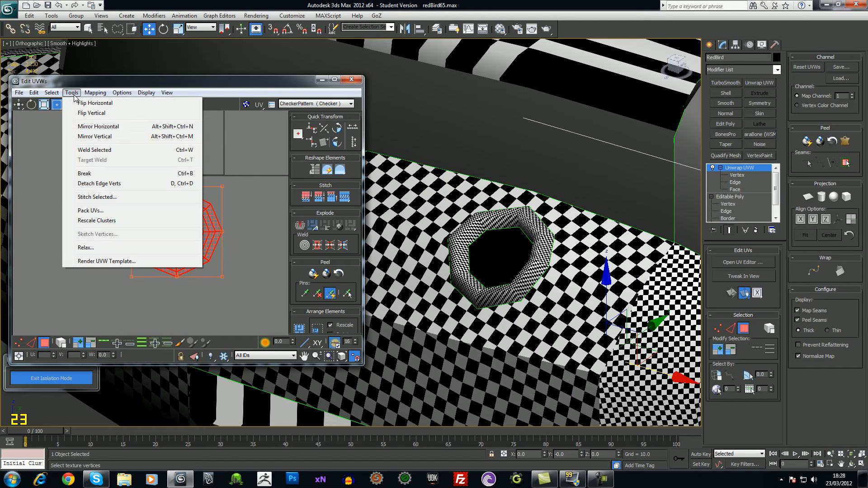
pyautogui.click(107, 250)
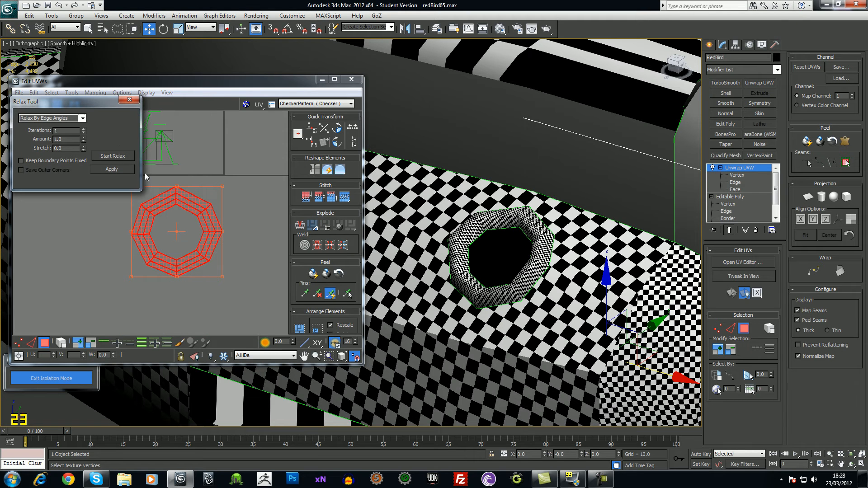
pyautogui.click(83, 118)
pyautogui.click(34, 125)
pyautogui.click(113, 156)
pyautogui.click(126, 159)
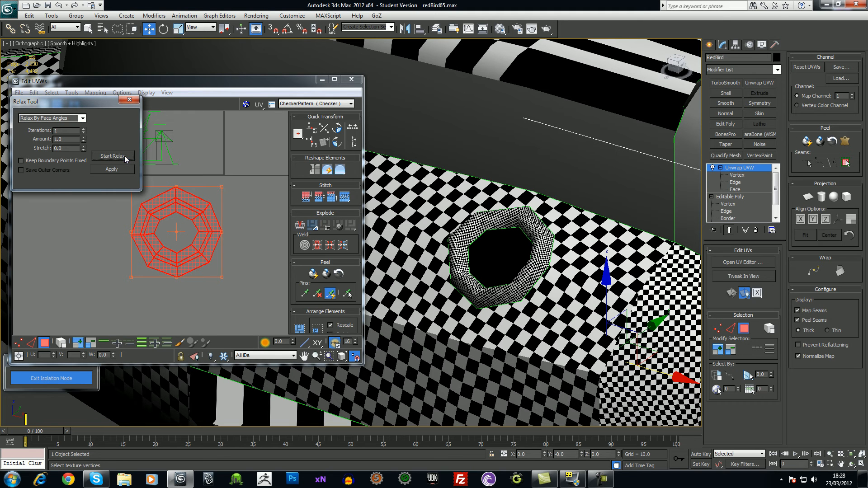
# Move the relaxed ring island to the lower left of the UV layout and deselect it
pyautogui.keyDown('alt'); pyautogui.moveTo(368, 218); pyautogui.dragTo(383, 229, button='middle'); pyautogui.keyUp('alt')
pyautogui.moveTo(484, 277); pyautogui.dragTo(404, 256, button='middle')
pyautogui.scroll(2, 480, 301)
pyautogui.keyDown('alt'); pyautogui.moveTo(472, 281); pyautogui.dragTo(290, 201, button='middle'); pyautogui.keyUp('alt')
pyautogui.moveTo(164, 222); pyautogui.dragTo(63, 260)
pyautogui.click(161, 261)
pyautogui.scroll(-8, 494, 230)
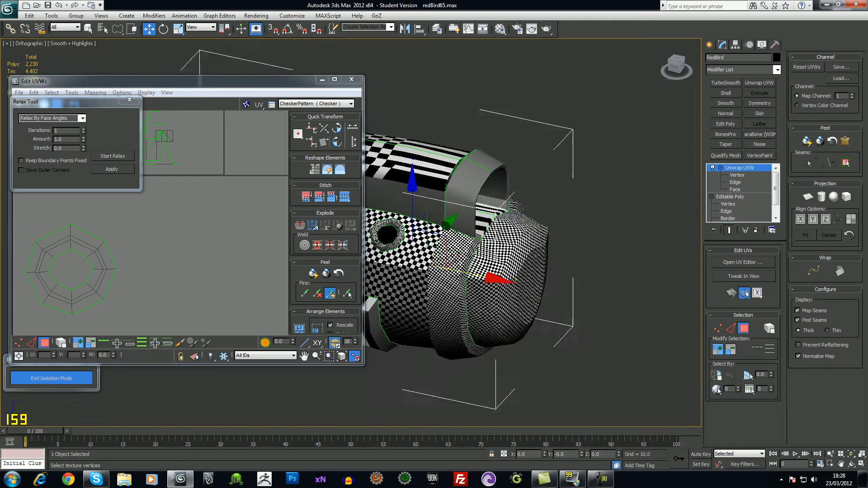
pyautogui.keyDown('alt'); pyautogui.moveTo(533, 273); pyautogui.dragTo(413, 271, button='middle'); pyautogui.keyUp('alt')
pyautogui.moveTo(413, 271); pyautogui.dragTo(514, 332, button='middle')
pyautogui.scroll(5, 596, 283)
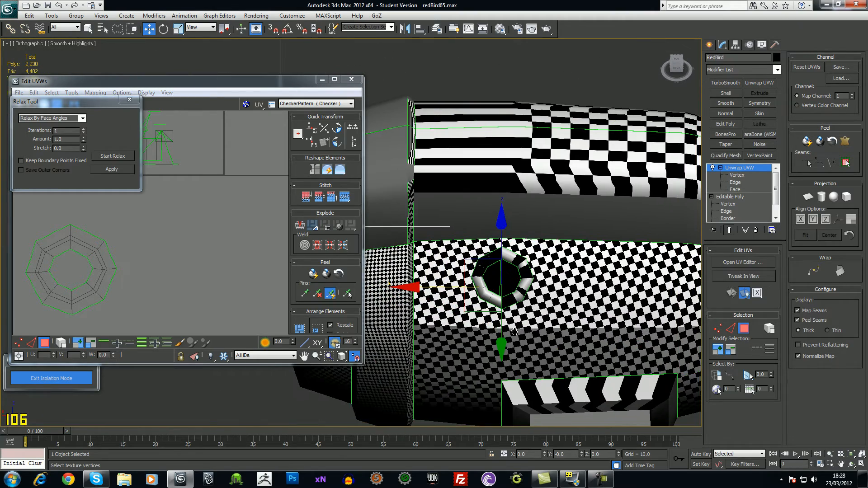
# Select six faces of the other porthole ring and grow to the whole ring
pyautogui.click(744, 192)
pyautogui.press('q')
pyautogui.moveTo(535, 285); pyautogui.dragTo(512, 283, button='middle')
pyautogui.scroll(5, 512, 282)
pyautogui.click(533, 288)
pyautogui.keyDown('ctrl'); pyautogui.click(559, 269); pyautogui.keyUp('ctrl')
pyautogui.keyDown('ctrl'); pyautogui.click(580, 266); pyautogui.keyUp('ctrl')
pyautogui.keyDown('ctrl'); pyautogui.click(606, 283); pyautogui.keyUp('ctrl')
pyautogui.keyDown('ctrl'); pyautogui.click(608, 318); pyautogui.keyUp('ctrl')
pyautogui.keyDown('ctrl'); pyautogui.click(586, 344); pyautogui.keyUp('ctrl')
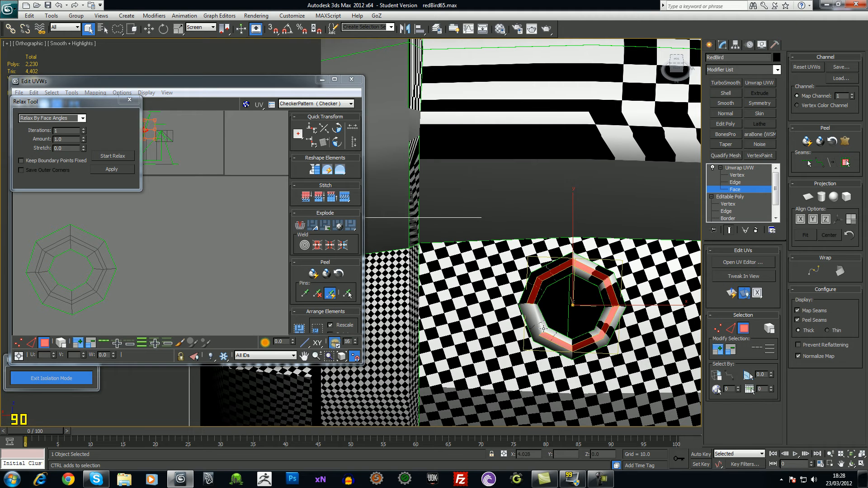
pyautogui.click(722, 351)
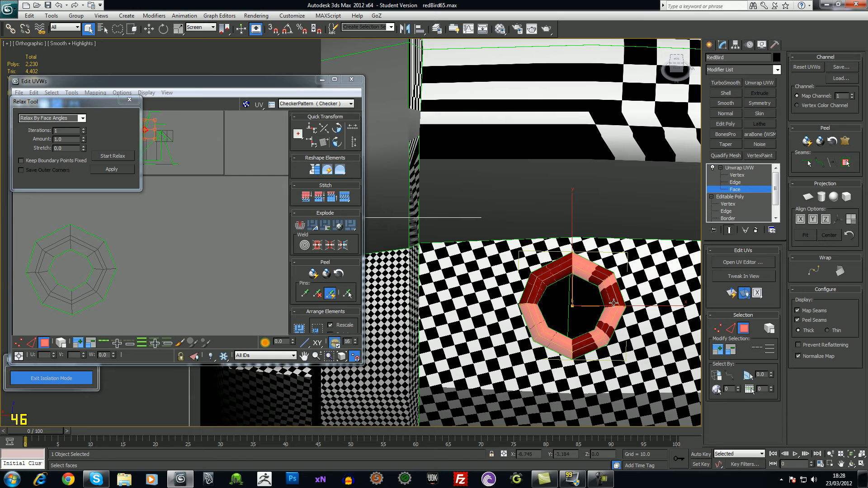
# Planar-map the second ring and move its island down-right outside the UV square
pyautogui.moveTo(234, 225); pyautogui.dragTo(223, 198, button='middle')
pyautogui.click(807, 197)
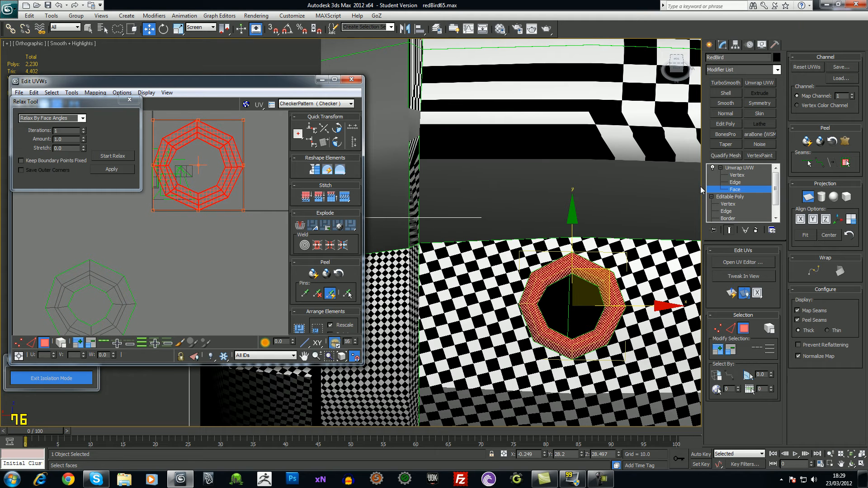
pyautogui.click(743, 168)
pyautogui.moveTo(225, 196); pyautogui.dragTo(248, 304)
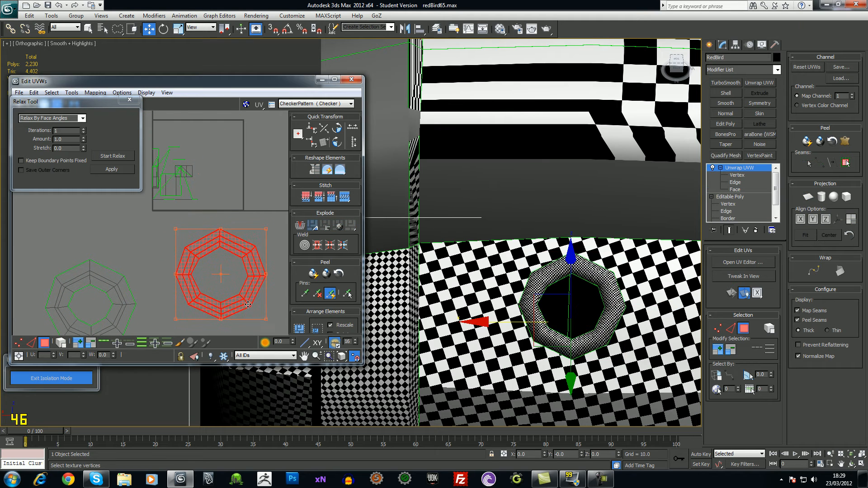
# Relax the ring by face angles and place the shell beside the green ring
pyautogui.click(85, 119)
pyautogui.click(85, 120)
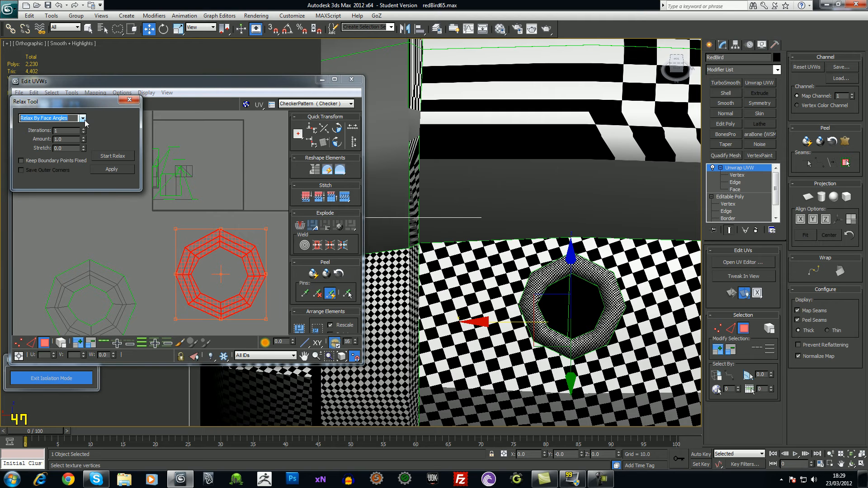
pyautogui.click(104, 156)
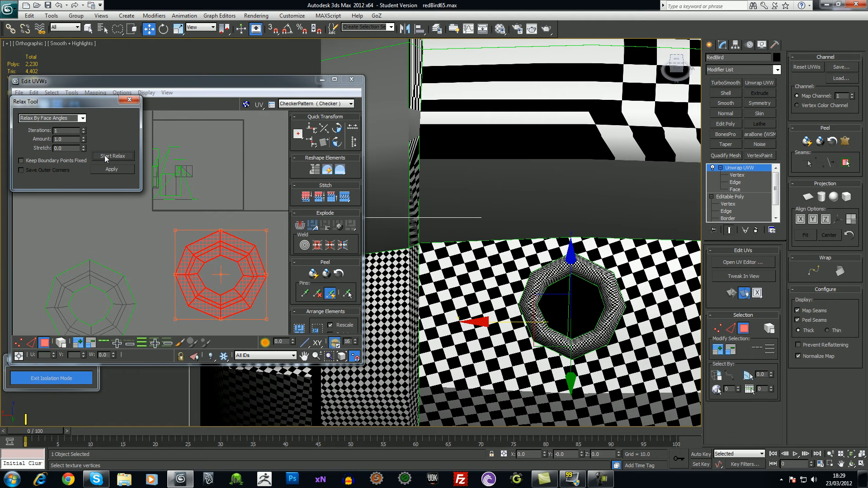
pyautogui.moveTo(183, 258); pyautogui.dragTo(156, 210, button='middle')
pyautogui.moveTo(212, 213); pyautogui.dragTo(176, 240)
pyautogui.click(238, 264)
pyautogui.scroll(-3, 238, 264)
pyautogui.moveTo(199, 278); pyautogui.dragTo(241, 258, button='middle')
pyautogui.keyDown('ctrl'); pyautogui.keyDown('alt'); pyautogui.moveTo(240, 257); pyautogui.dragTo(246, 333, button='middle'); pyautogui.keyUp('alt'); pyautogui.keyUp('ctrl')
pyautogui.scroll(-2, 200, 267)
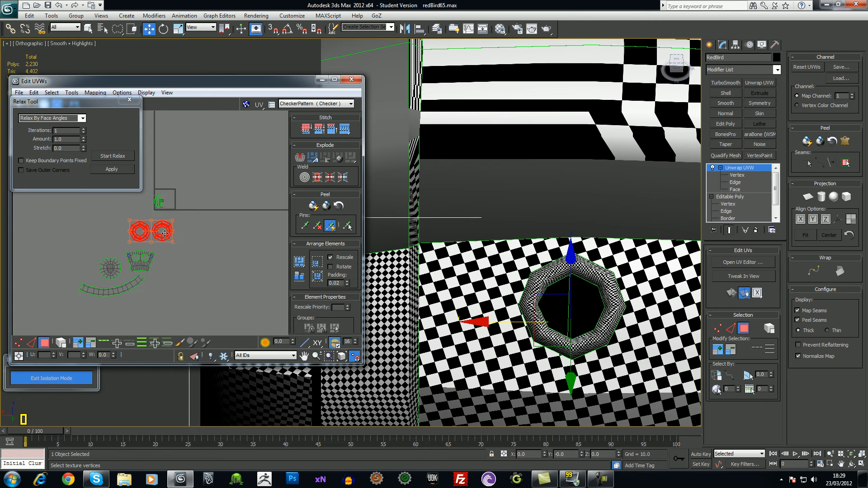
# Place the double-ring shell beside the green circle shell and frame all UV shells
pyautogui.moveTo(167, 240); pyautogui.dragTo(92, 260)
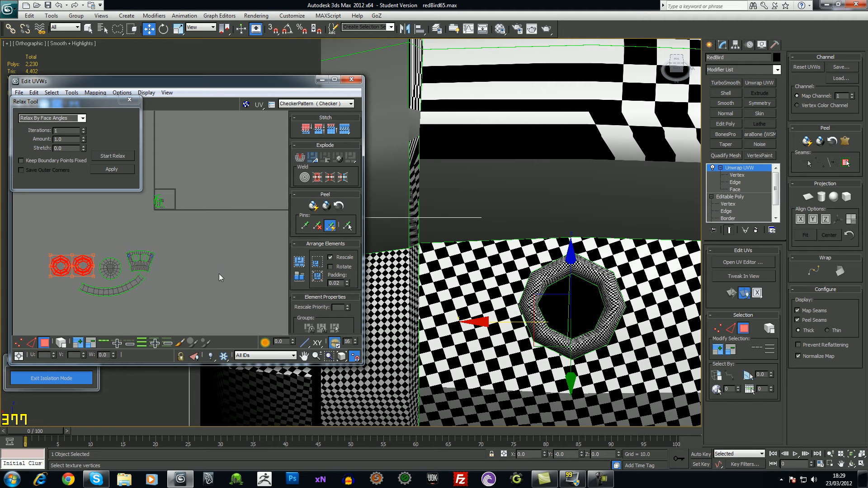
pyautogui.scroll(3, 176, 249)
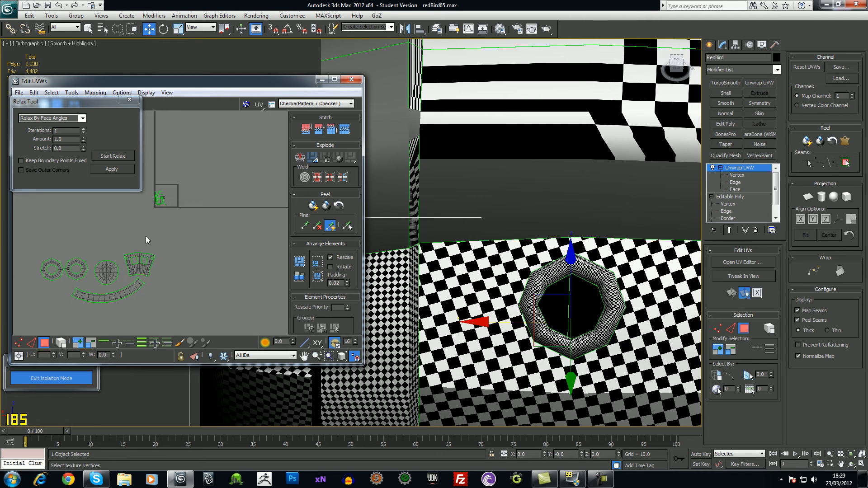
pyautogui.moveTo(167, 281); pyautogui.dragTo(187, 274, button='middle')
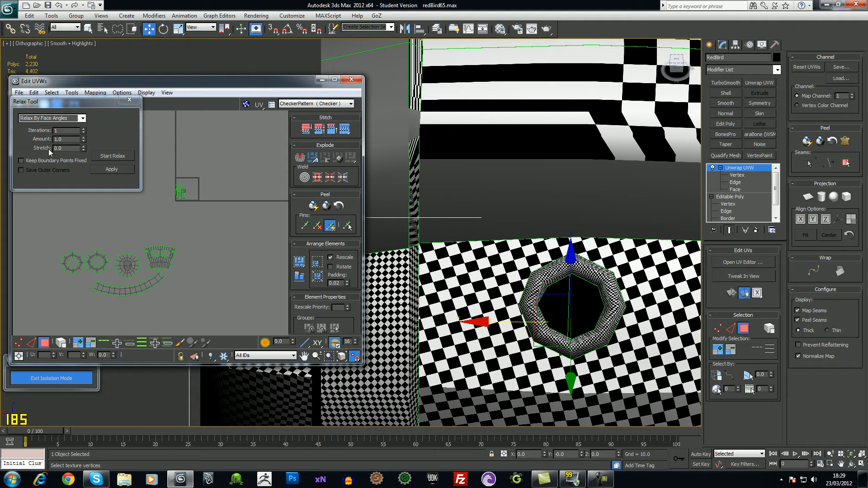
pyautogui.scroll(-5, 643, 277)
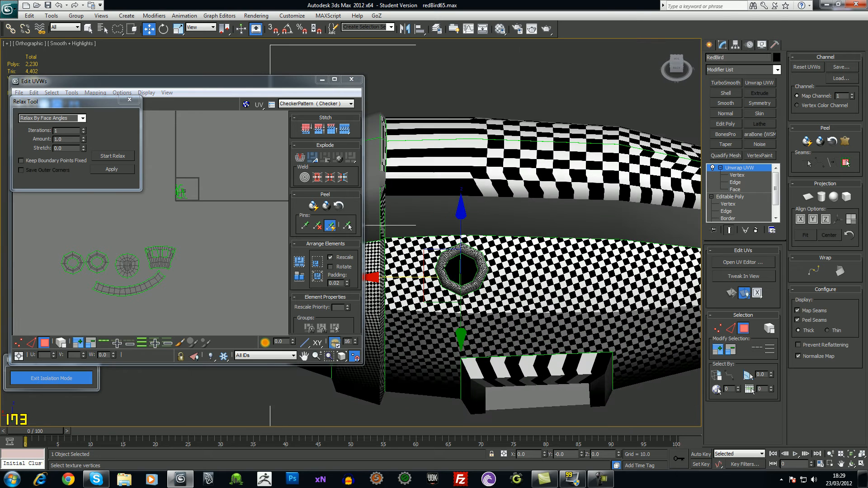
# Narrow the UV editor and move the Relax settings panel out of the way
pyautogui.moveTo(363, 155); pyautogui.dragTo(275, 155)
pyautogui.moveTo(102, 99); pyautogui.dragTo(104, 38)
pyautogui.moveTo(179, 82); pyautogui.dragTo(177, 146)
pyautogui.scroll(-5, 448, 220)
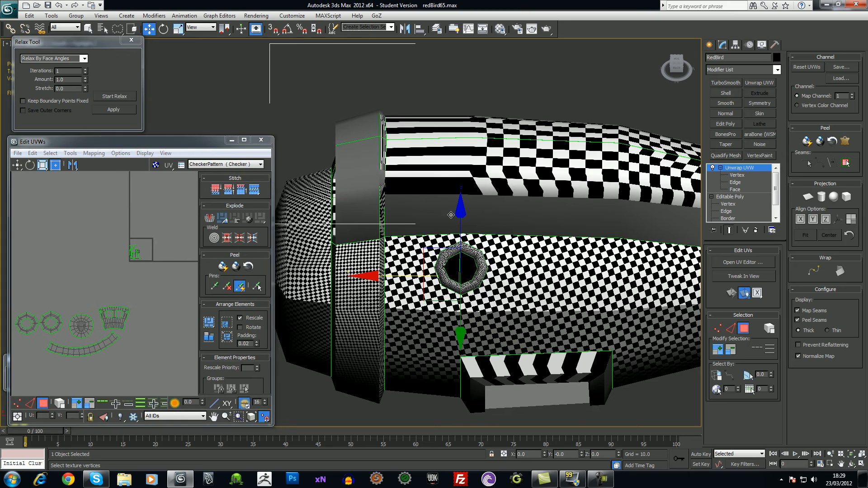
pyautogui.keyDown('alt'); pyautogui.moveTo(517, 290); pyautogui.dragTo(503, 258, button='middle'); pyautogui.keyUp('alt')
# Marquee the small UV cluster at Face level, then lasso out the hatch and beak faces
pyautogui.moveTo(109, 230); pyautogui.dragTo(154, 269)
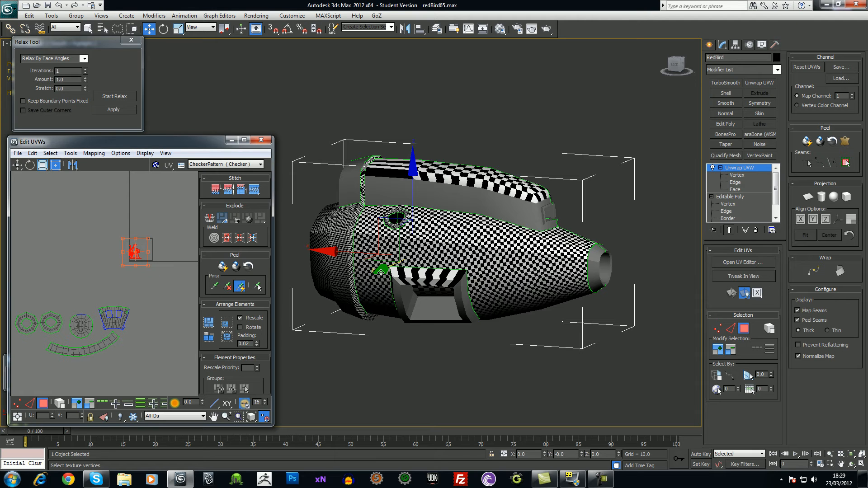
pyautogui.click(741, 189)
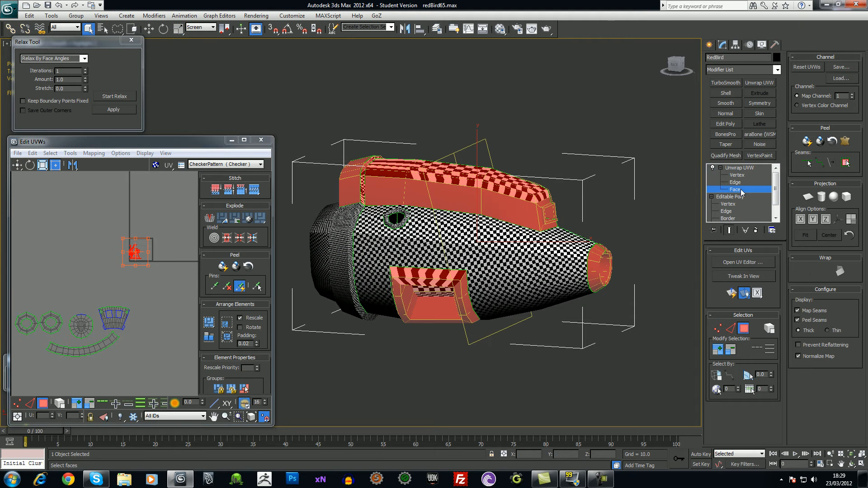
pyautogui.moveTo(577, 251)
pyautogui.keyDown('alt'); pyautogui.mouseDown(button='middle')
pyautogui.moveTo(487, 256)
pyautogui.moveTo(586, 261)
pyautogui.mouseUp(button='middle'); pyautogui.keyUp('alt')
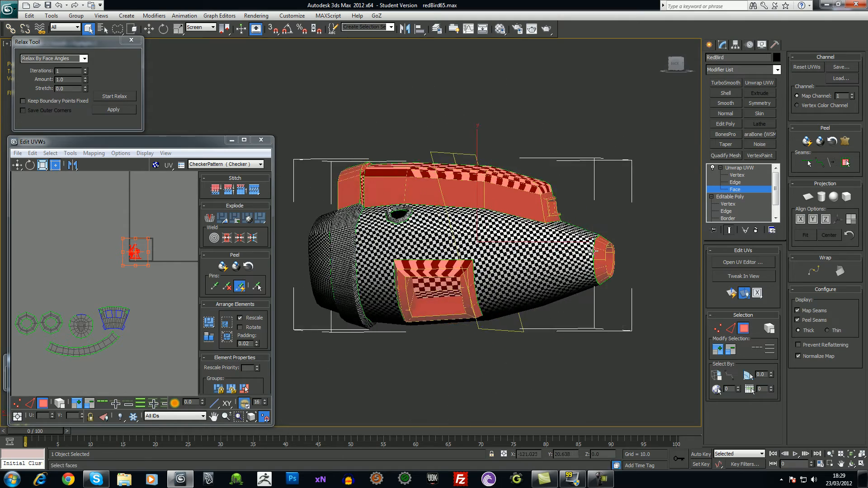
pyautogui.moveTo(634, 224); pyautogui.dragTo(583, 234)
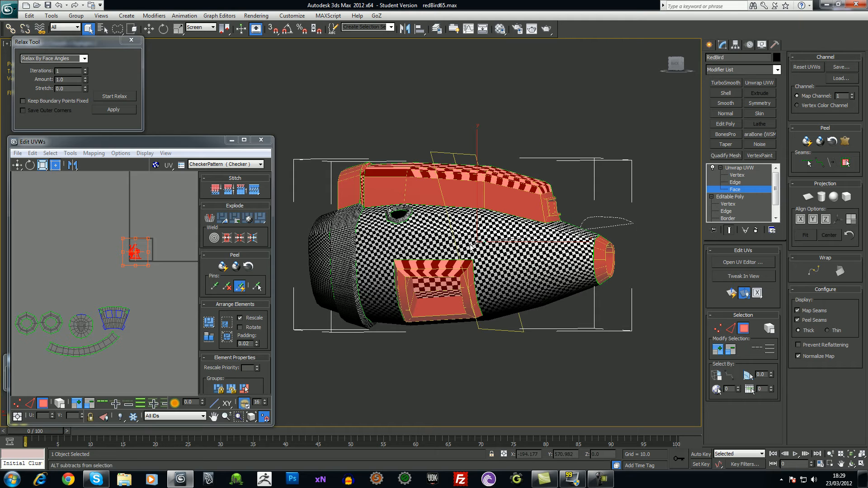
pyautogui.keyDown('alt'); pyautogui.moveTo(665, 394); pyautogui.dragTo(665, 394); pyautogui.keyUp('alt')
# Orbit around the eye socket, nozzle and body to check the cowl face selection
pyautogui.moveTo(619, 362)
pyautogui.keyDown('alt'); pyautogui.mouseDown(button='middle')
pyautogui.moveTo(515, 342)
pyautogui.moveTo(493, 351)
pyautogui.moveTo(501, 371)
pyautogui.moveTo(542, 267)
pyautogui.moveTo(538, 277)
pyautogui.moveTo(619, 238)
pyautogui.moveTo(637, 235)
pyautogui.moveTo(635, 244)
pyautogui.moveTo(631, 254)
pyautogui.moveTo(633, 240)
pyautogui.moveTo(539, 160)
pyautogui.mouseUp(button='middle'); pyautogui.keyUp('alt')
pyautogui.moveTo(486, 200)
pyautogui.keyDown('alt'); pyautogui.mouseDown(button='middle')
pyautogui.moveTo(475, 255)
pyautogui.moveTo(495, 257)
pyautogui.moveTo(488, 202)
pyautogui.mouseUp(button='middle'); pyautogui.keyUp('alt')
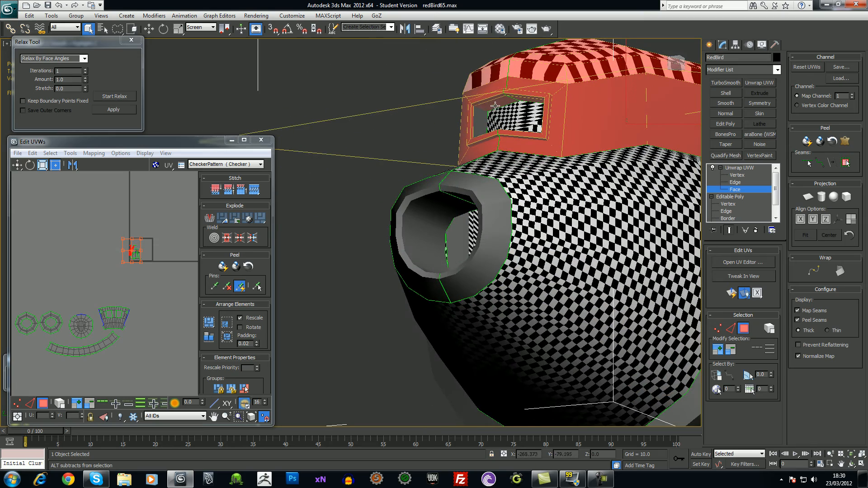
pyautogui.keyDown('alt'); pyautogui.moveTo(520, 100); pyautogui.dragTo(472, 176, button='middle'); pyautogui.keyUp('alt')
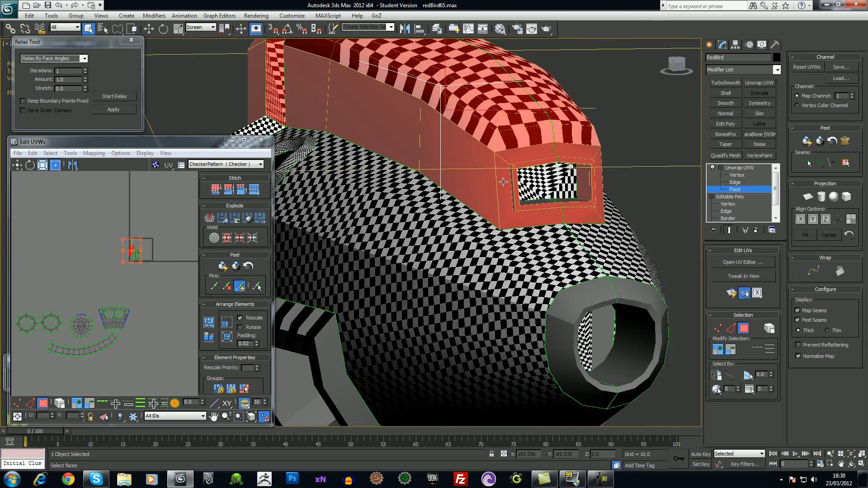
pyautogui.keyDown('alt'); pyautogui.moveTo(591, 186); pyautogui.dragTo(560, 204, button='middle'); pyautogui.keyUp('alt')
pyautogui.scroll(-5, 490, 281)
pyautogui.keyDown('alt'); pyautogui.moveTo(427, 265); pyautogui.dragTo(549, 261, button='middle'); pyautogui.keyUp('alt')
pyautogui.moveTo(406, 242)
pyautogui.keyDown('alt'); pyautogui.mouseDown(button='middle')
pyautogui.moveTo(367, 232)
pyautogui.moveTo(320, 234)
pyautogui.moveTo(349, 247)
pyautogui.mouseUp(button='middle'); pyautogui.keyUp('alt')
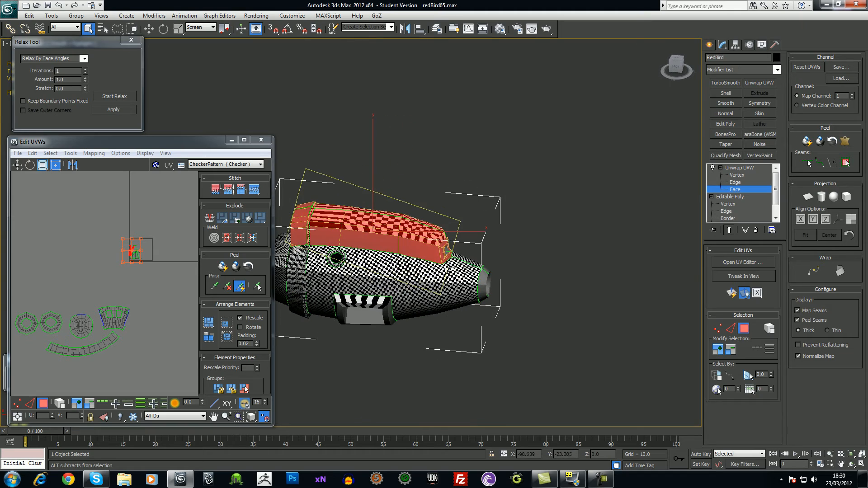
# Apply a Box projection to the selected cowl faces and frame the red UV cluster
pyautogui.click(846, 197)
pyautogui.keyDown('alt'); pyautogui.moveTo(475, 283); pyautogui.dragTo(540, 271, button='middle'); pyautogui.keyUp('alt')
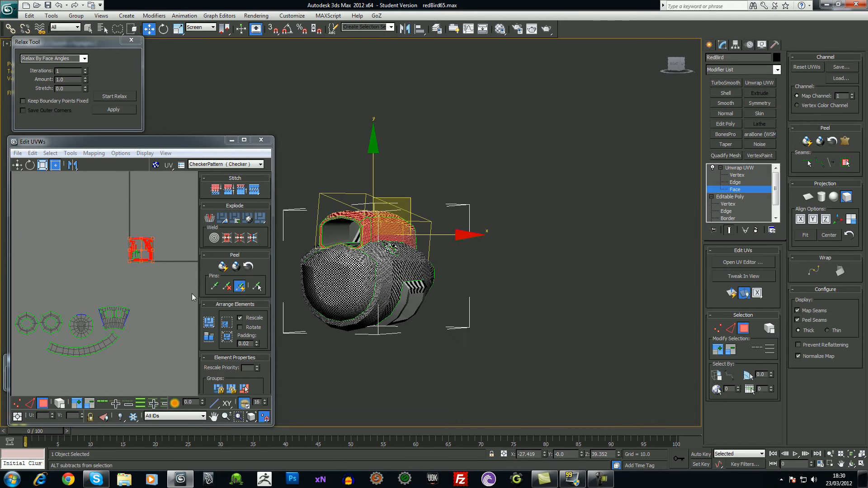
pyautogui.scroll(4, 140, 298)
pyautogui.moveTo(177, 268); pyautogui.dragTo(96, 326, button='middle')
pyautogui.scroll(5, 97, 325)
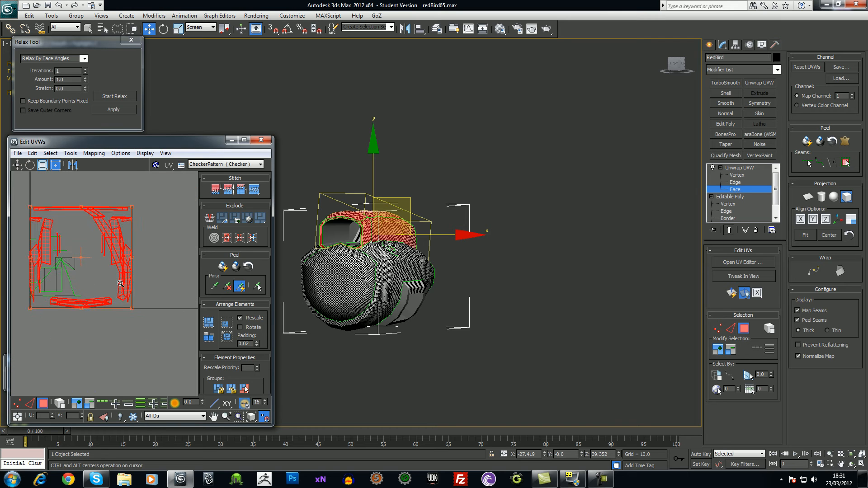
pyautogui.moveTo(110, 287); pyautogui.dragTo(144, 302, button='middle')
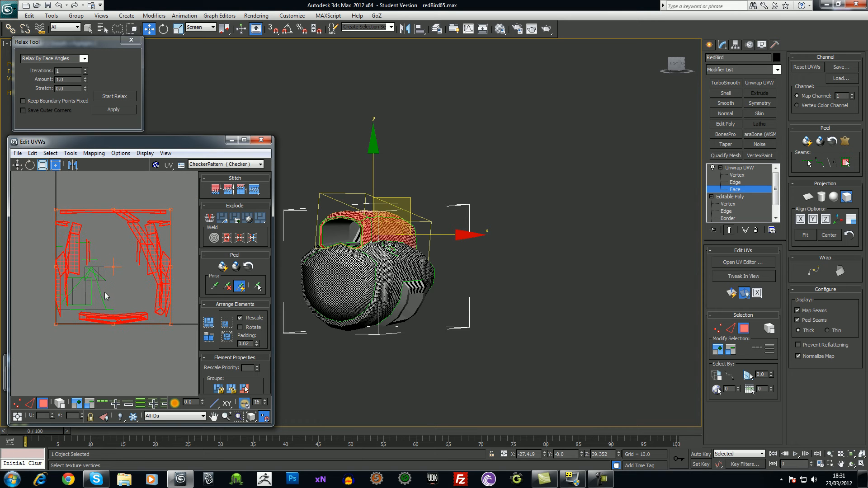
pyautogui.keyDown('alt'); pyautogui.moveTo(479, 246); pyautogui.dragTo(623, 283, button='middle'); pyautogui.keyUp('alt')
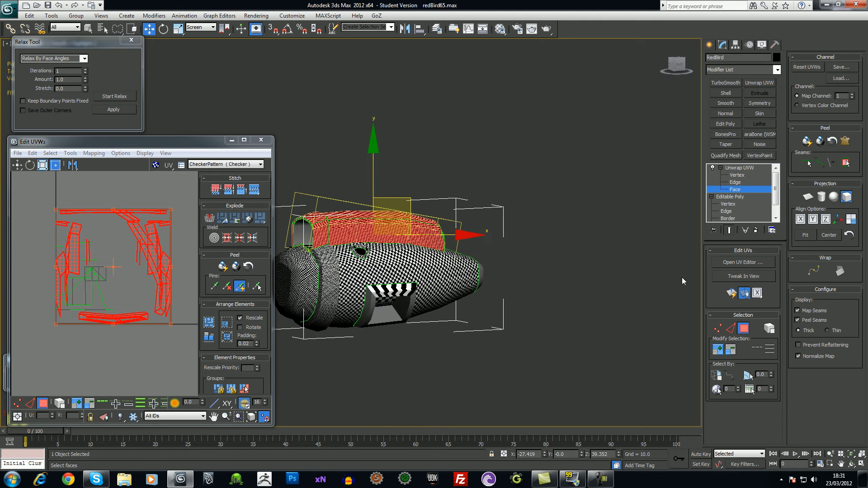
# Switch the cowl to a Cylindrical projection aligned to the X axis
pyautogui.click(800, 220)
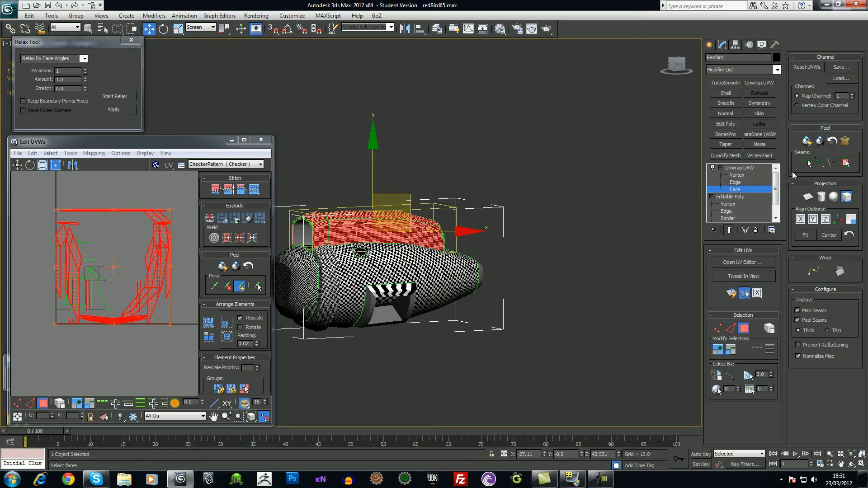
pyautogui.click(823, 198)
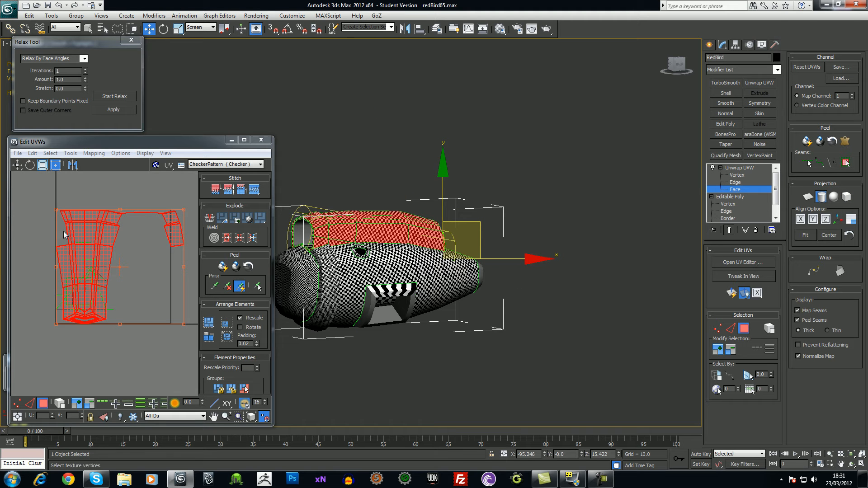
pyautogui.click(800, 219)
pyautogui.moveTo(388, 281); pyautogui.dragTo(400, 280, button='middle')
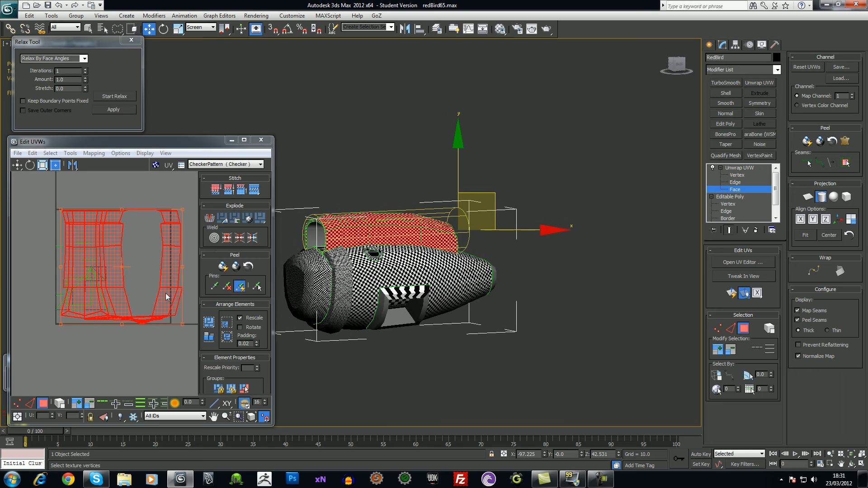
pyautogui.keyDown('alt'); pyautogui.moveTo(454, 288); pyautogui.dragTo(405, 289, button='middle'); pyautogui.keyUp('alt')
pyautogui.keyDown('ctrl'); pyautogui.keyDown('alt'); pyautogui.moveTo(405, 289); pyautogui.dragTo(409, 248, button='middle'); pyautogui.keyUp('alt'); pyautogui.keyUp('ctrl')
pyautogui.keyDown('alt'); pyautogui.moveTo(543, 262); pyautogui.dragTo(470, 269, button='middle'); pyautogui.keyUp('alt')
pyautogui.moveTo(651, 262)
pyautogui.mouseDown(button='middle')
pyautogui.moveTo(563, 291)
pyautogui.moveTo(647, 271)
pyautogui.mouseUp(button='middle')
pyautogui.moveTo(539, 266); pyautogui.dragTo(592, 319, button='middle')
pyautogui.keyDown('alt'); pyautogui.moveTo(479, 316); pyautogui.dragTo(601, 275, button='middle'); pyautogui.keyUp('alt')
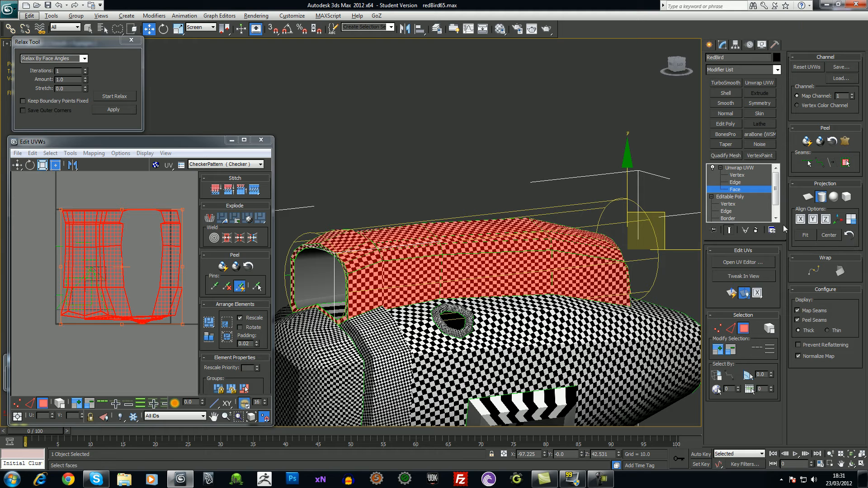
# Best Align the cylindrical projection to the cowl and exit Face sub-object level
pyautogui.click(836, 222)
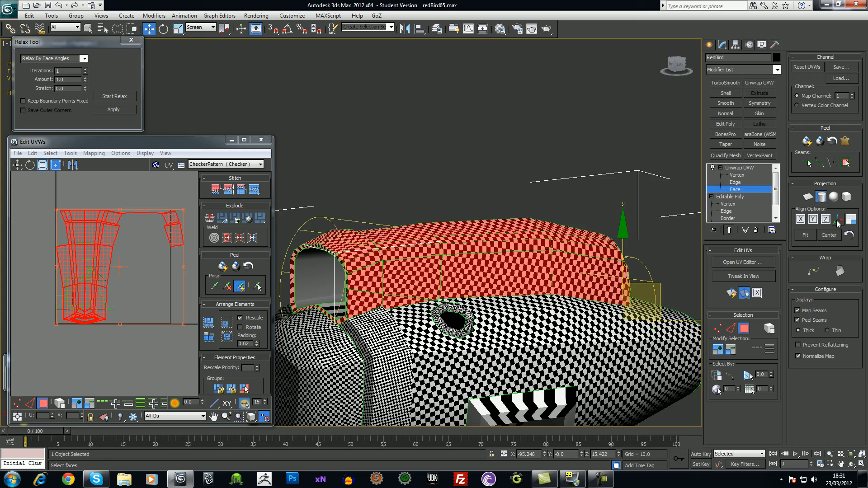
pyautogui.keyDown('alt'); pyautogui.moveTo(393, 227); pyautogui.dragTo(332, 227, button='middle'); pyautogui.keyUp('alt')
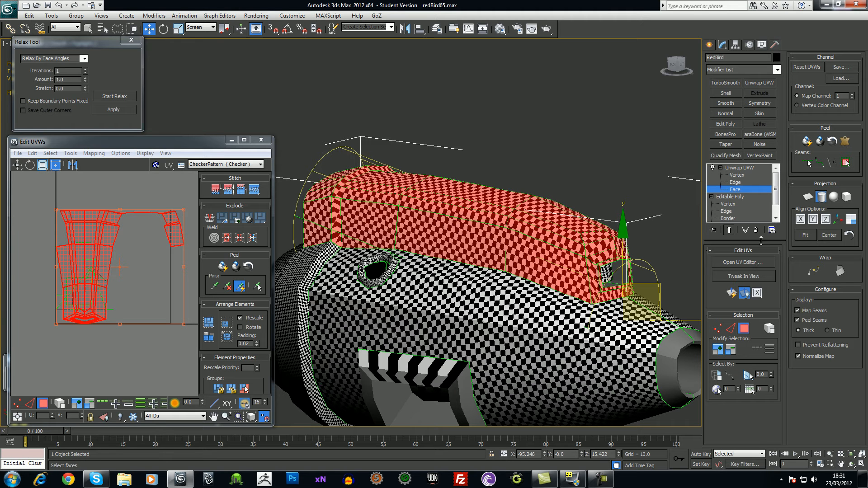
pyautogui.click(740, 167)
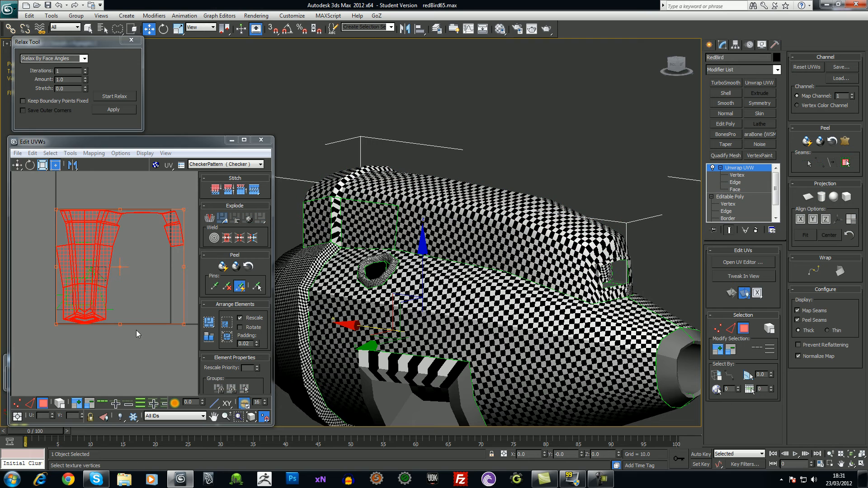
# Move the cowl shell clear of the other UV shells and widen the UV editor
pyautogui.moveTo(119, 316); pyautogui.dragTo(134, 304, button='middle')
pyautogui.scroll(-4, 134, 316)
pyautogui.moveTo(115, 322); pyautogui.dragTo(104, 242)
pyautogui.click(118, 302)
pyautogui.scroll(4, 122, 306)
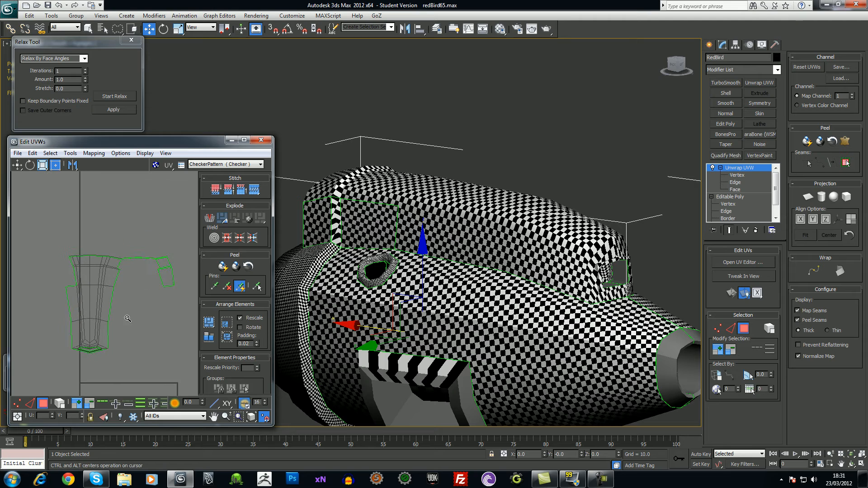
pyautogui.moveTo(275, 297); pyautogui.dragTo(284, 297, button='middle')
pyautogui.moveTo(272, 295); pyautogui.dragTo(379, 295)
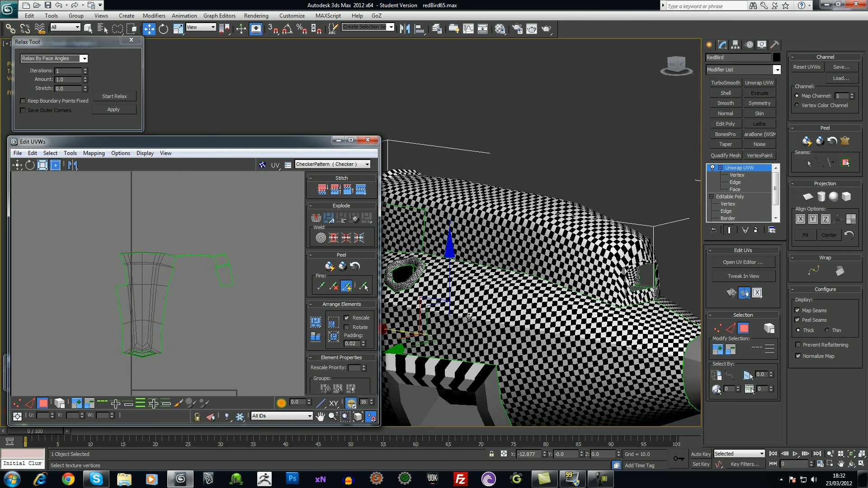
# Place the small two-face island beside the top of the main cowl shell
pyautogui.scroll(-5, 457, 320)
pyautogui.keyDown('alt'); pyautogui.moveTo(458, 320); pyautogui.dragTo(490, 286, button='middle'); pyautogui.keyUp('alt')
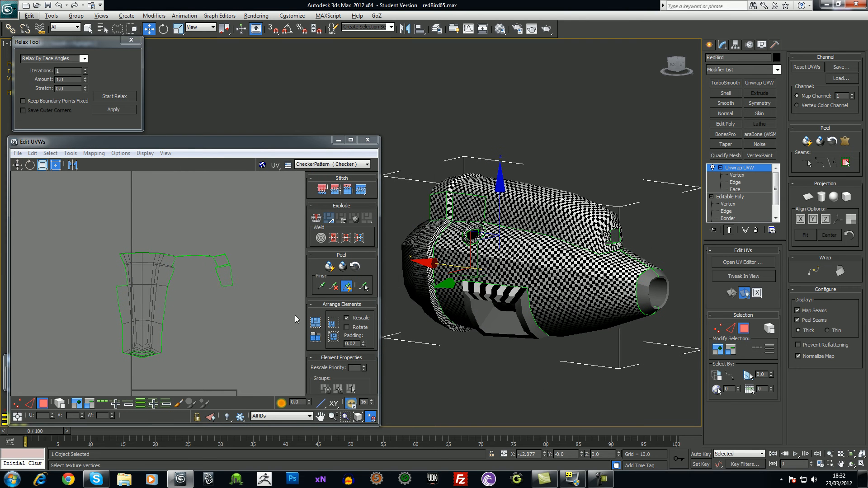
pyautogui.scroll(3, 271, 320)
pyautogui.scroll(1, 246, 325)
pyautogui.keyDown('alt'); pyautogui.moveTo(490, 248); pyautogui.dragTo(469, 232, button='middle'); pyautogui.keyUp('alt')
pyautogui.scroll(1, 273, 275)
pyautogui.scroll(-1, 273, 275)
pyautogui.scroll(1, 281, 286)
pyautogui.scroll(-1, 281, 286)
pyautogui.scroll(1, 281, 287)
pyautogui.scroll(-1, 281, 286)
pyautogui.keyDown('alt'); pyautogui.moveTo(452, 289); pyautogui.dragTo(471, 294, button='middle'); pyautogui.keyUp('alt')
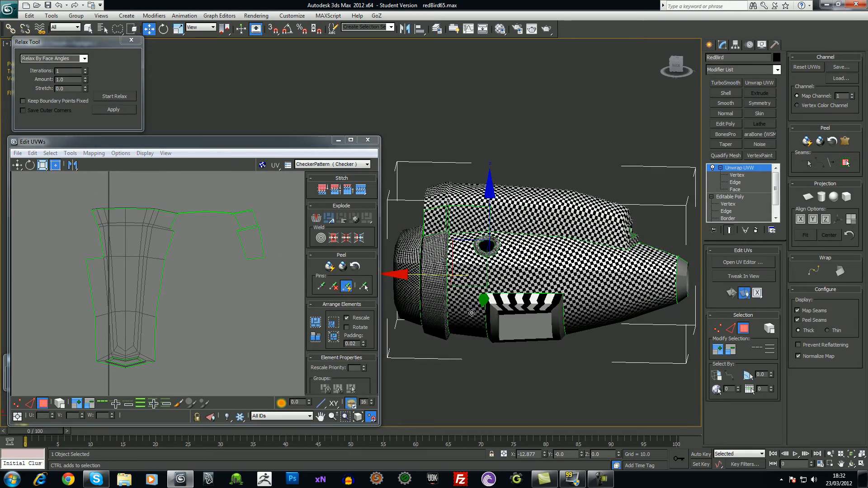
pyautogui.moveTo(193, 308); pyautogui.dragTo(198, 312, button='middle')
pyautogui.scroll(1, 198, 312)
pyautogui.scroll(1, 196, 309)
pyautogui.scroll(-1, 196, 309)
pyautogui.scroll(-1, 195, 310)
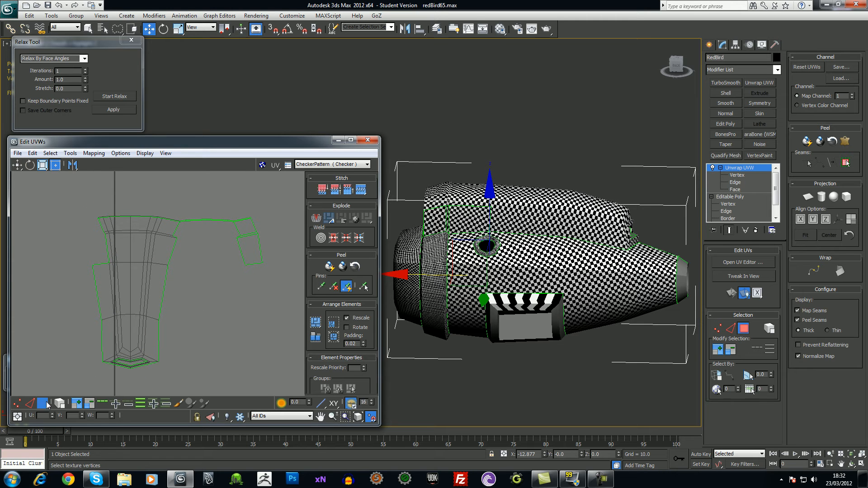
pyautogui.click(256, 254)
pyautogui.moveTo(251, 230); pyautogui.dragTo(104, 242)
# Detach the thin rim strip's edge vertices and move the strip above the shell
pyautogui.rightClick(253, 231)
pyautogui.click(232, 264)
pyautogui.click(232, 246)
pyautogui.click(185, 221)
pyautogui.rightClick(186, 219)
pyautogui.click(175, 253)
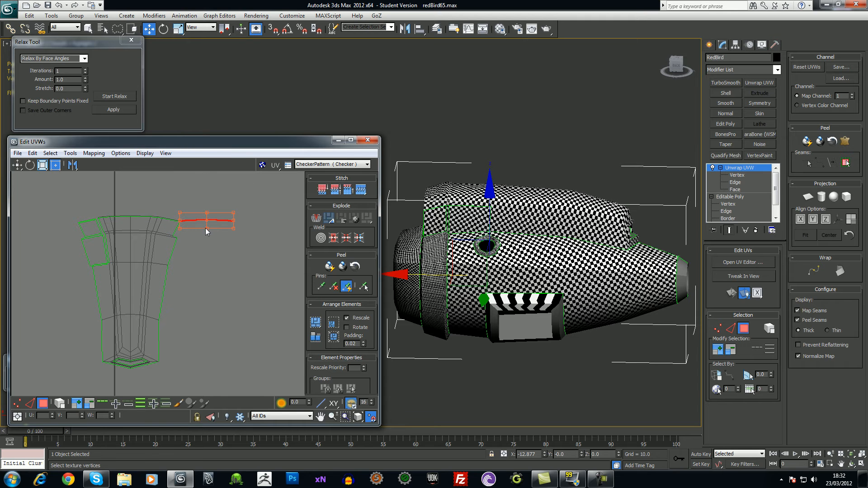
pyautogui.moveTo(200, 220); pyautogui.dragTo(144, 205)
pyautogui.click(202, 248)
# Stitch the two stray quad faces back into the main cowl shell
pyautogui.moveTo(207, 259); pyautogui.dragTo(214, 261, button='middle')
pyautogui.scroll(5, 202, 286)
pyautogui.click(151, 266)
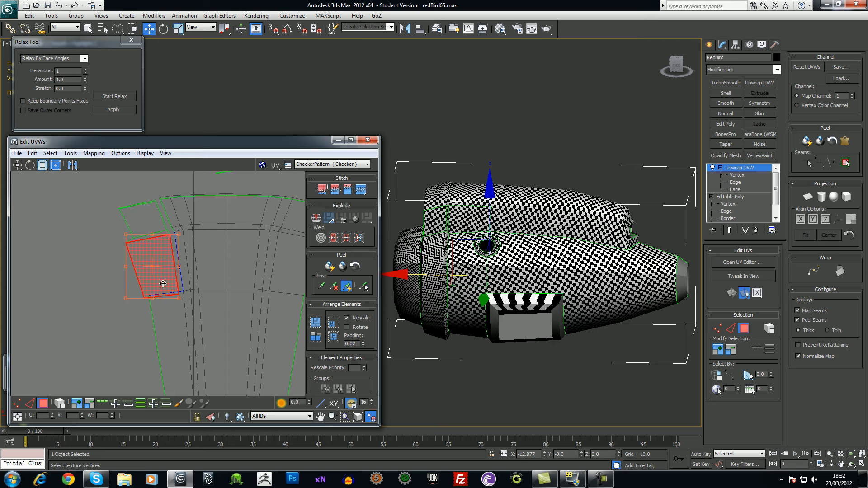
pyautogui.keyDown('ctrl'); pyautogui.click(148, 225); pyautogui.keyUp('ctrl')
pyautogui.click(80, 230)
pyautogui.moveTo(153, 261); pyautogui.dragTo(103, 222)
pyautogui.moveTo(143, 272); pyautogui.dragTo(143, 265)
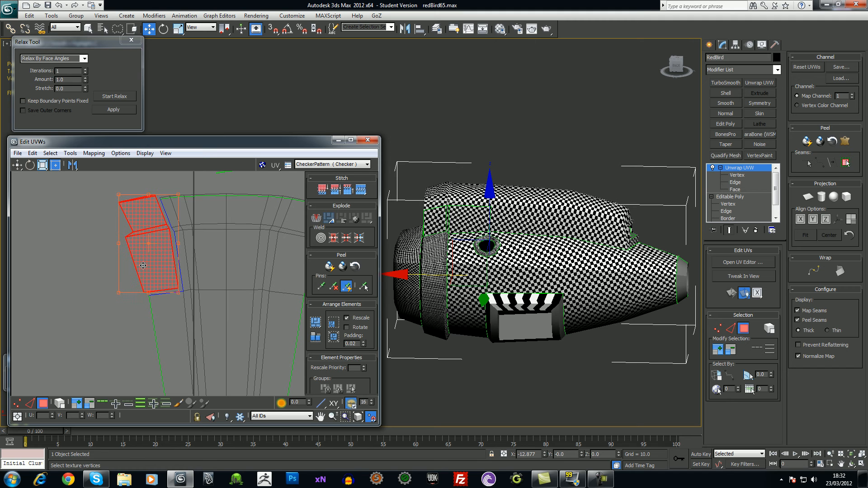
pyautogui.rightClick(143, 266)
pyautogui.click(138, 306)
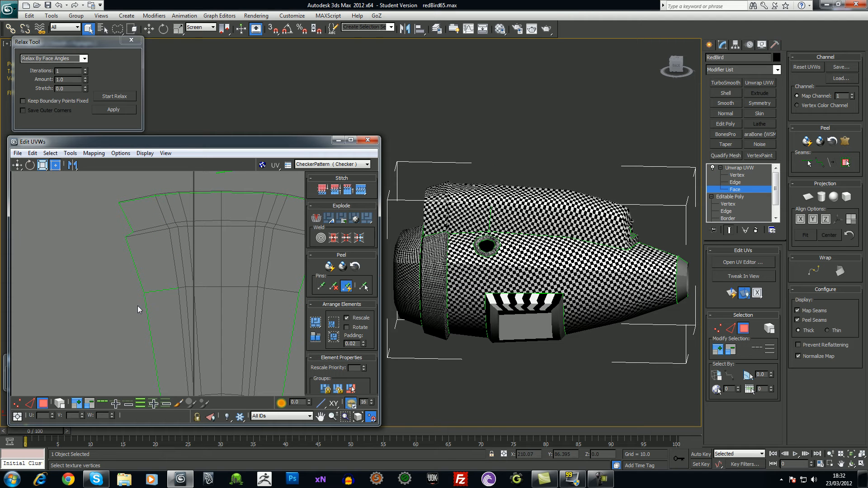
# Weld two sets of loose UV vertices on the shell in Vertex mode
pyautogui.scroll(-4, 224, 291)
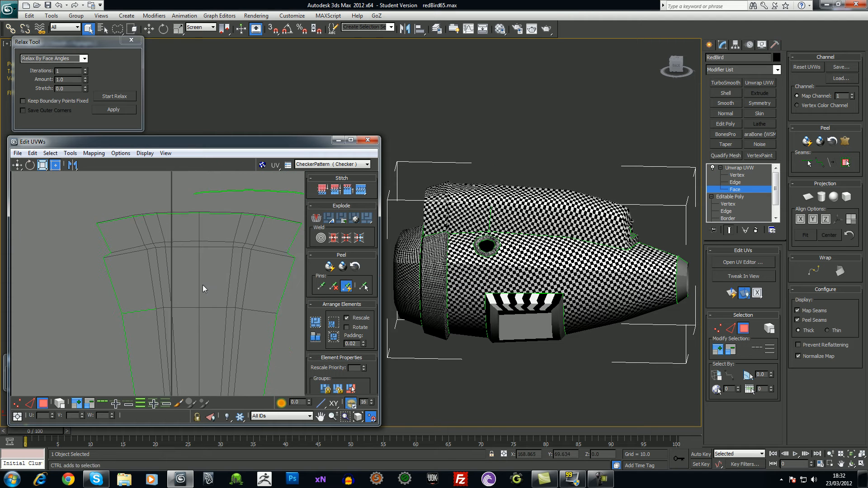
pyautogui.scroll(2, 219, 289)
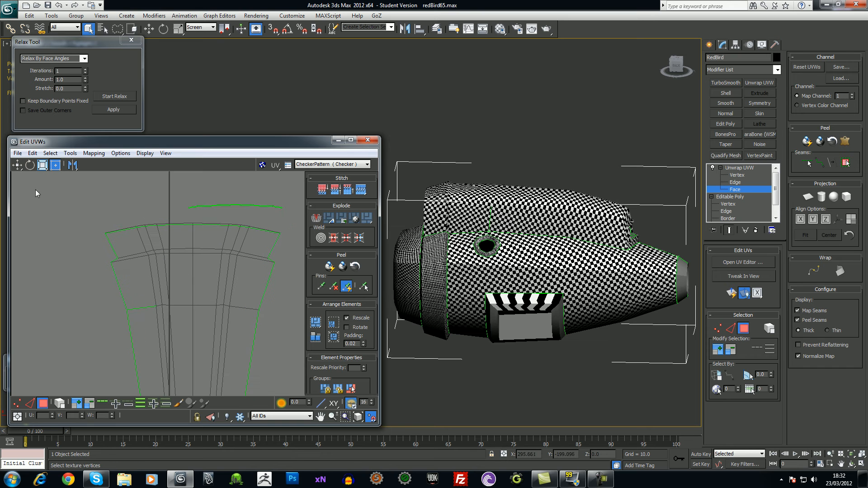
pyautogui.scroll(2, 113, 296)
pyautogui.click(18, 403)
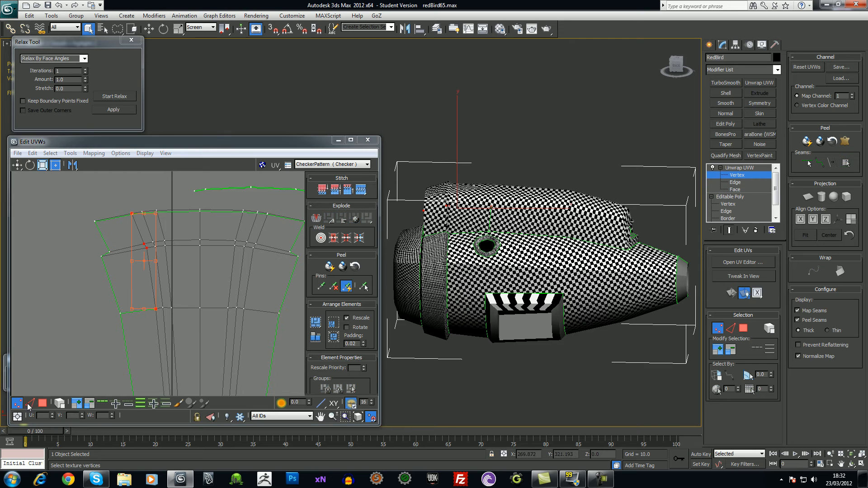
pyautogui.click(156, 308)
pyautogui.rightClick(152, 310)
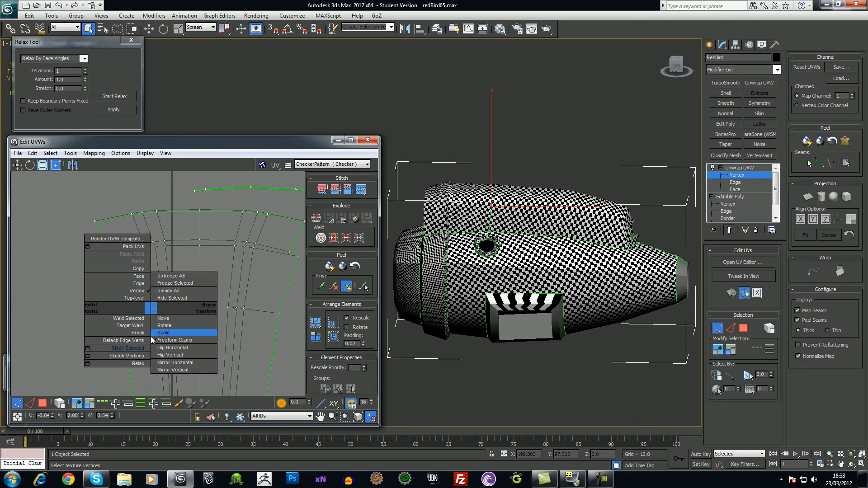
pyautogui.click(135, 319)
pyautogui.click(96, 339)
pyautogui.moveTo(111, 308); pyautogui.dragTo(128, 321)
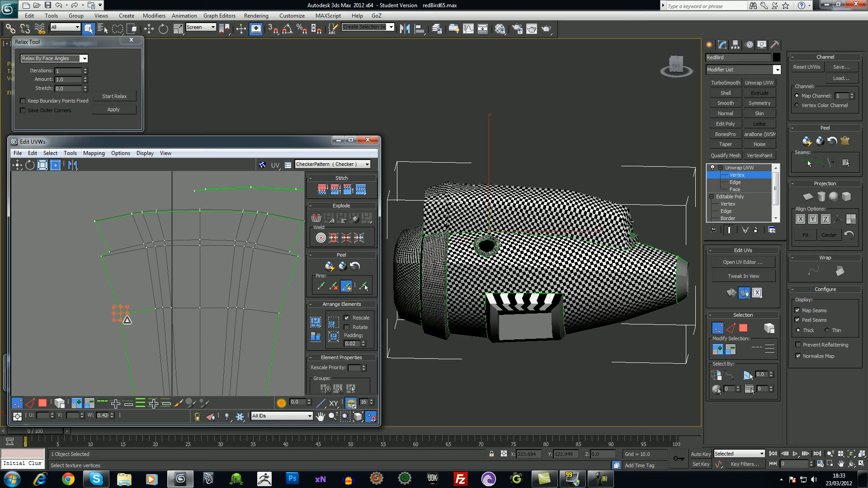
pyautogui.rightClick(118, 311)
pyautogui.click(106, 321)
# Reselect the thin rim strip above the shell in Face mode
pyautogui.scroll(-1, 155, 323)
pyautogui.scroll(-2, 155, 323)
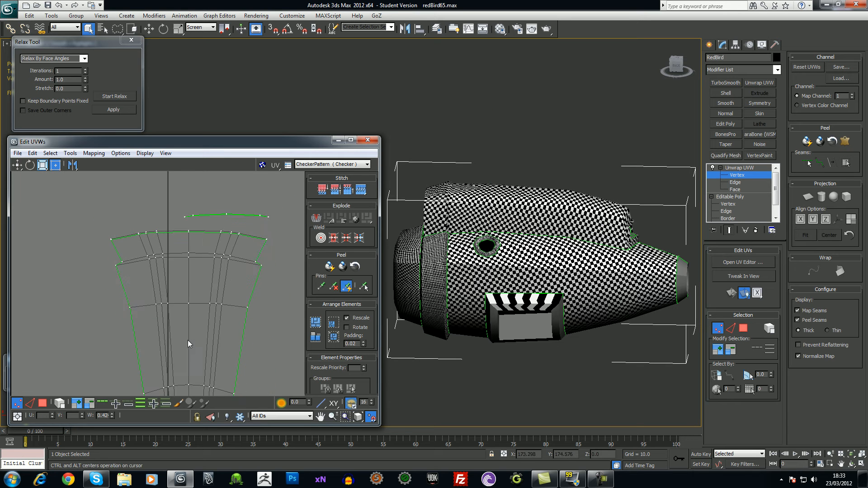
pyautogui.scroll(-1, 126, 266)
pyautogui.scroll(5, 186, 273)
pyautogui.scroll(-3, 221, 207)
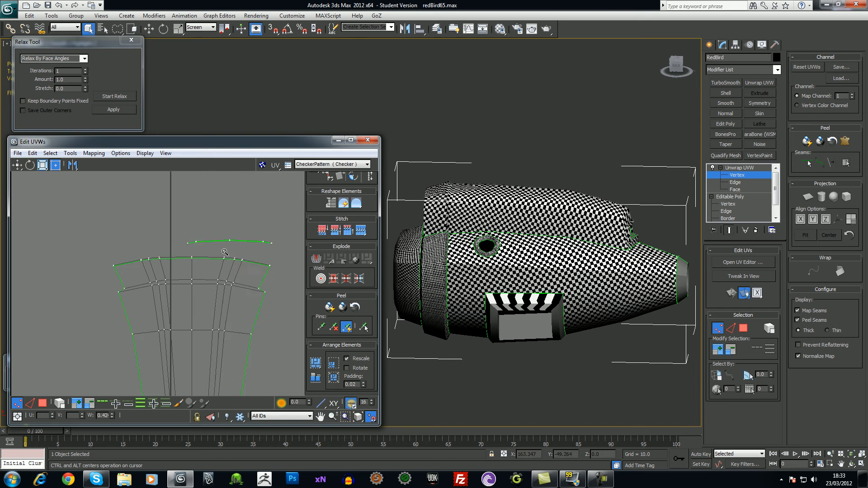
pyautogui.click(43, 404)
pyautogui.moveTo(172, 237); pyautogui.dragTo(270, 256)
pyautogui.keyDown('alt'); pyautogui.moveTo(509, 250); pyautogui.dragTo(557, 279, button='middle'); pyautogui.keyUp('alt')
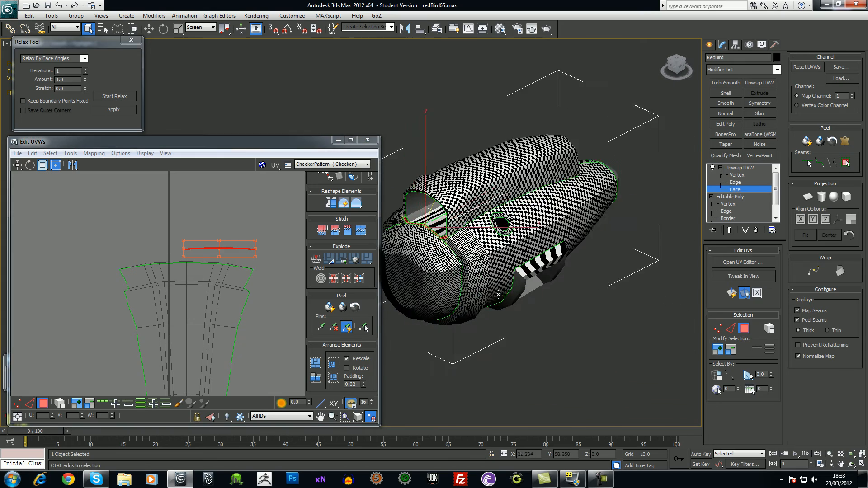
# Locate the face strip beside the canopy opening and its UVs atop the shell
pyautogui.scroll(6, 497, 204)
pyautogui.moveTo(230, 310); pyautogui.dragTo(197, 214, button='middle')
pyautogui.keyDown('ctrl'); pyautogui.keyDown('alt'); pyautogui.moveTo(194, 276); pyautogui.dragTo(204, 264, button='middle'); pyautogui.keyUp('alt'); pyautogui.keyUp('ctrl')
pyautogui.keyDown('alt'); pyautogui.moveTo(587, 191); pyautogui.dragTo(499, 198, button='middle'); pyautogui.keyUp('alt')
pyautogui.click(499, 198)
pyautogui.moveTo(234, 189); pyautogui.dragTo(247, 305, button='middle')
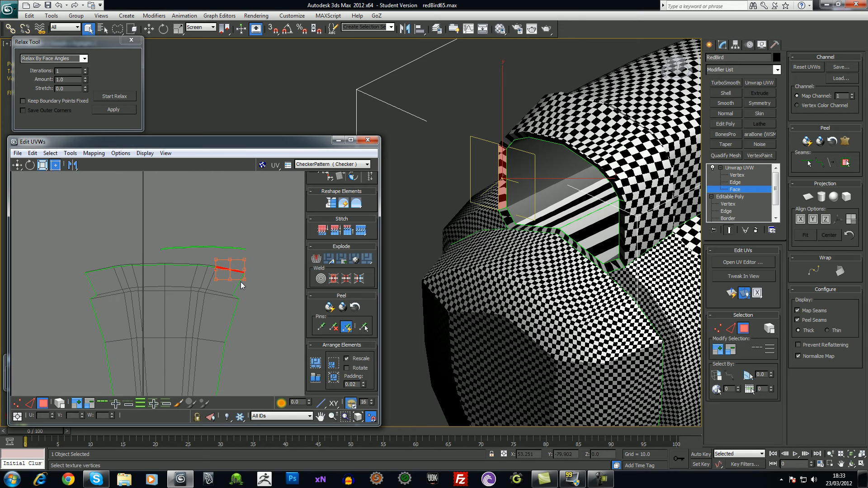
pyautogui.moveTo(277, 262); pyautogui.dragTo(277, 262)
pyautogui.moveTo(215, 246); pyautogui.dragTo(182, 190)
pyautogui.click(223, 254)
pyautogui.moveTo(226, 254); pyautogui.dragTo(240, 219, button='middle')
# Relax the entire main cowl UV shell with Start/Stop Relax
pyautogui.scroll(-1, 250, 245)
pyautogui.scroll(-5, 250, 245)
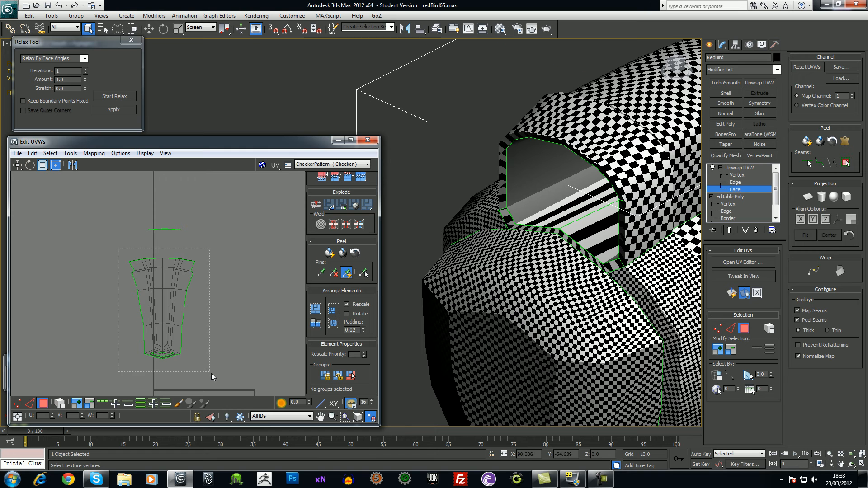
pyautogui.moveTo(211, 373); pyautogui.dragTo(210, 372)
pyautogui.click(107, 97)
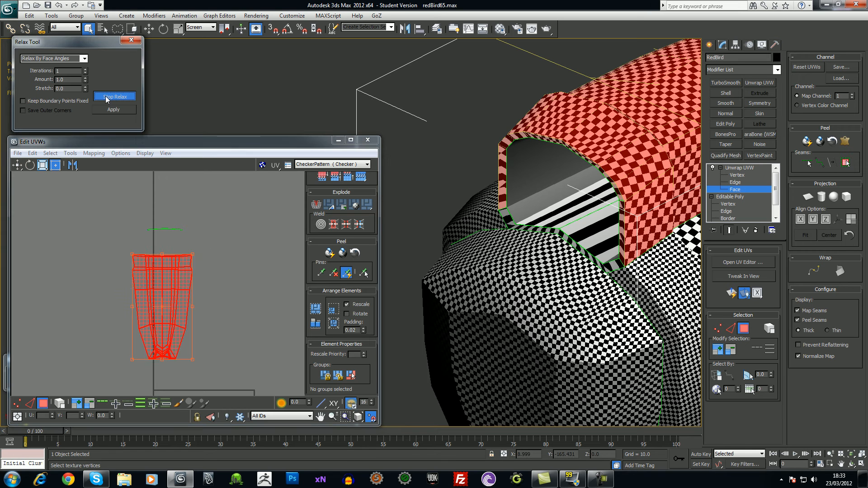
pyautogui.click(109, 99)
pyautogui.click(202, 223)
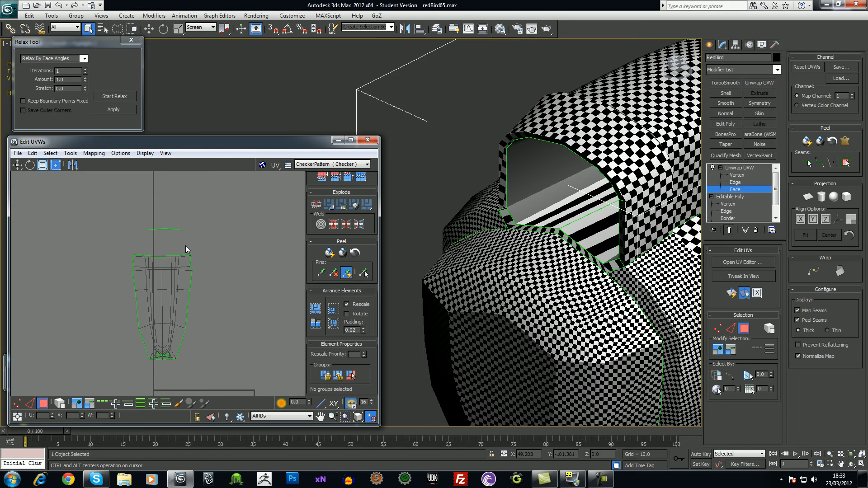
# Relax the rim strip by face angles, then close the Relax Tool
pyautogui.moveTo(190, 234); pyautogui.dragTo(138, 209)
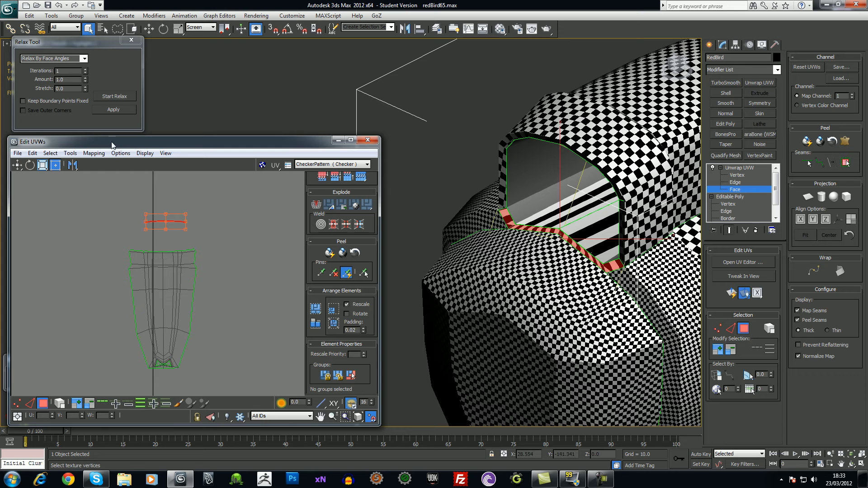
pyautogui.click(106, 98)
pyautogui.click(107, 98)
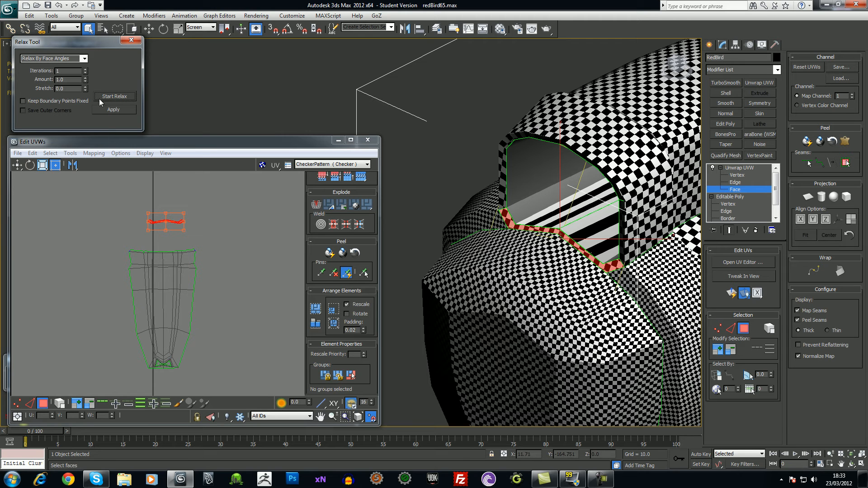
pyautogui.click(85, 59)
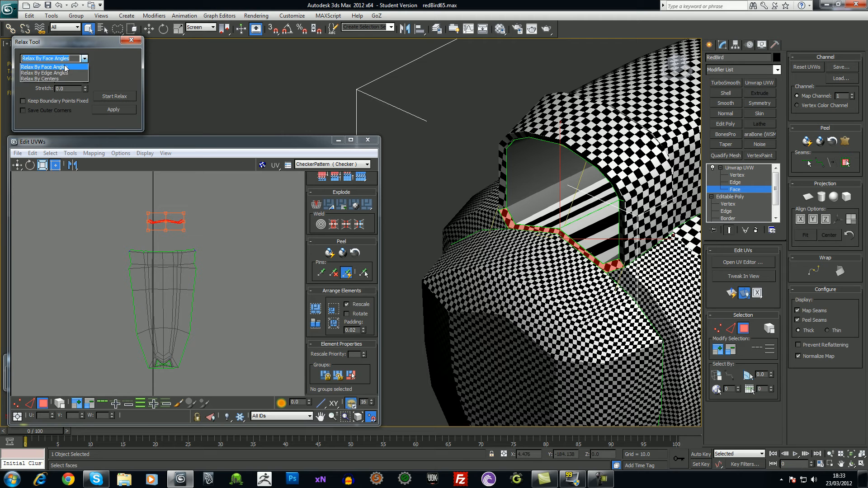
pyautogui.click(83, 66)
pyautogui.click(131, 39)
pyautogui.click(259, 268)
# Select the vertices at the end of the rim strip island in Vertex mode
pyautogui.keyDown('alt'); pyautogui.moveTo(507, 252); pyautogui.dragTo(507, 243, button='middle'); pyautogui.keyUp('alt')
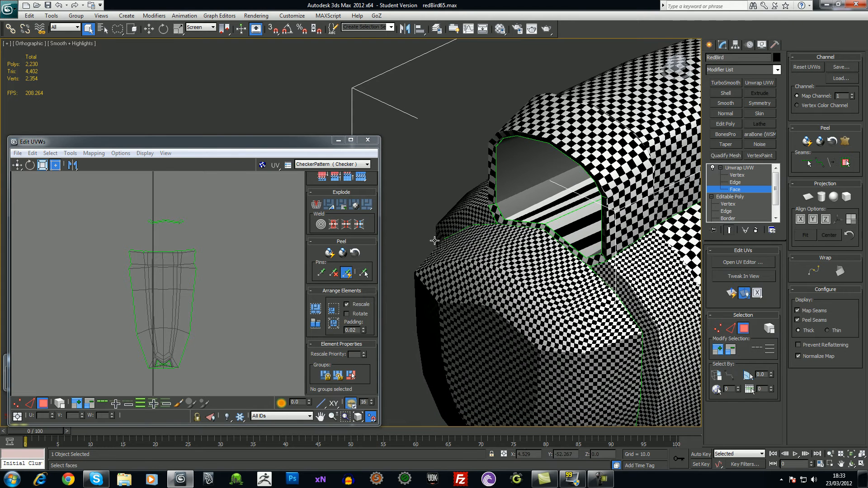
pyautogui.keyDown('alt'); pyautogui.moveTo(600, 254); pyautogui.dragTo(522, 211, button='middle'); pyautogui.keyUp('alt')
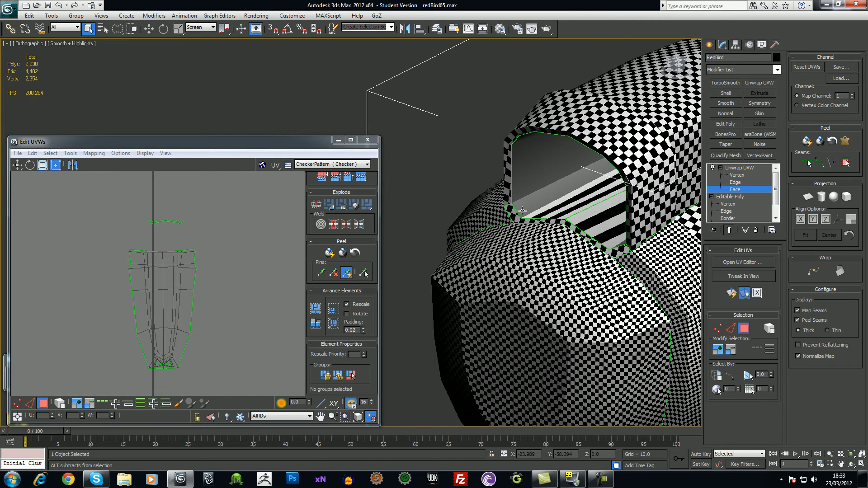
pyautogui.middleClick(156, 221)
pyautogui.scroll(3, 156, 223)
pyautogui.moveTo(155, 194); pyautogui.dragTo(154, 204, button='middle')
pyautogui.scroll(2, 154, 204)
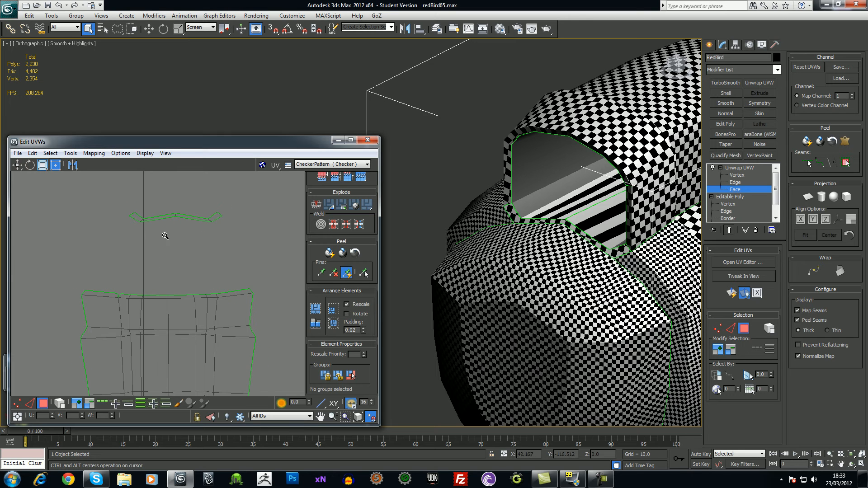
pyautogui.click(181, 213)
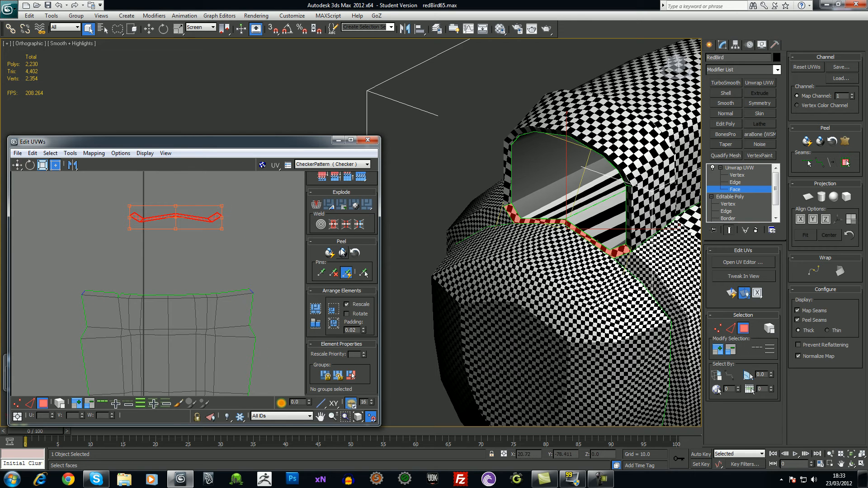
pyautogui.click(194, 248)
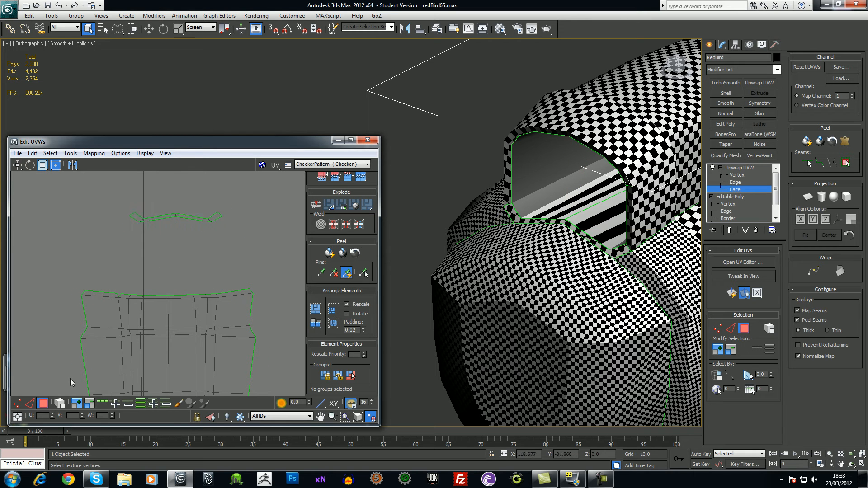
pyautogui.click(17, 403)
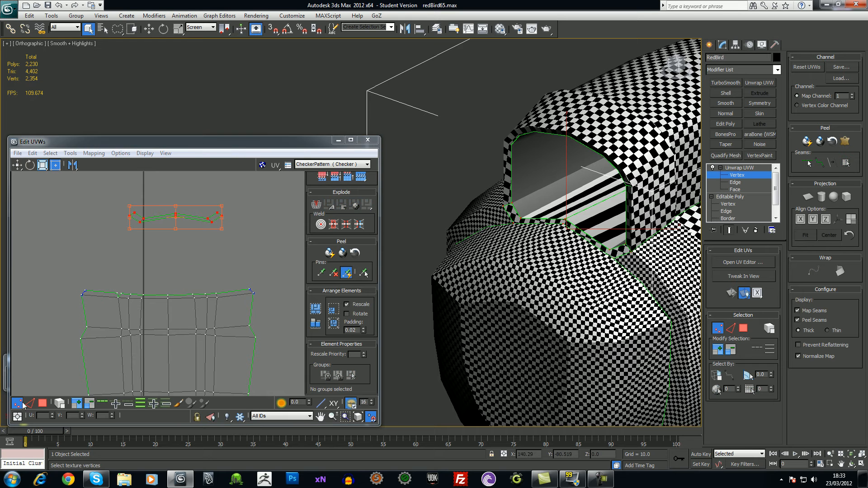
pyautogui.click(219, 217)
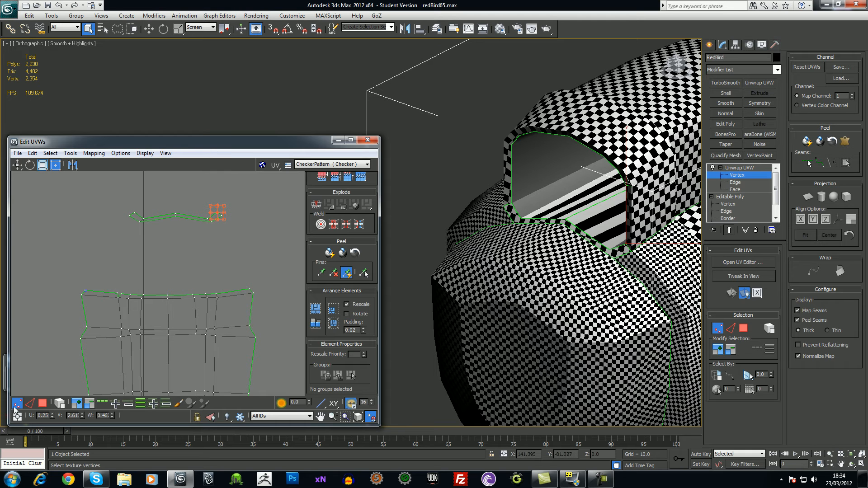
# Rotate the intake UV strip 90° twice to flip it, and move it above the body shell's top edge
pyautogui.click(42, 403)
pyautogui.moveTo(116, 184); pyautogui.dragTo(224, 244)
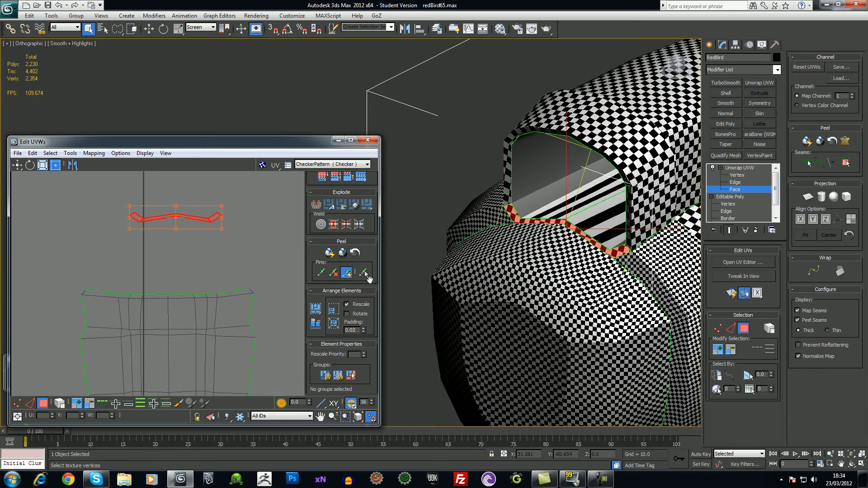
pyautogui.moveTo(370, 258); pyautogui.dragTo(370, 364)
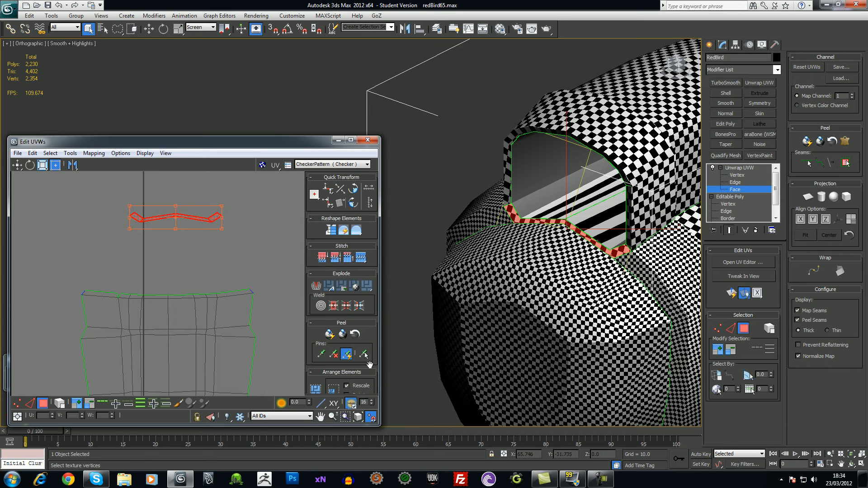
pyautogui.click(352, 204)
pyautogui.click(352, 204)
pyautogui.moveTo(201, 219); pyautogui.dragTo(252, 292)
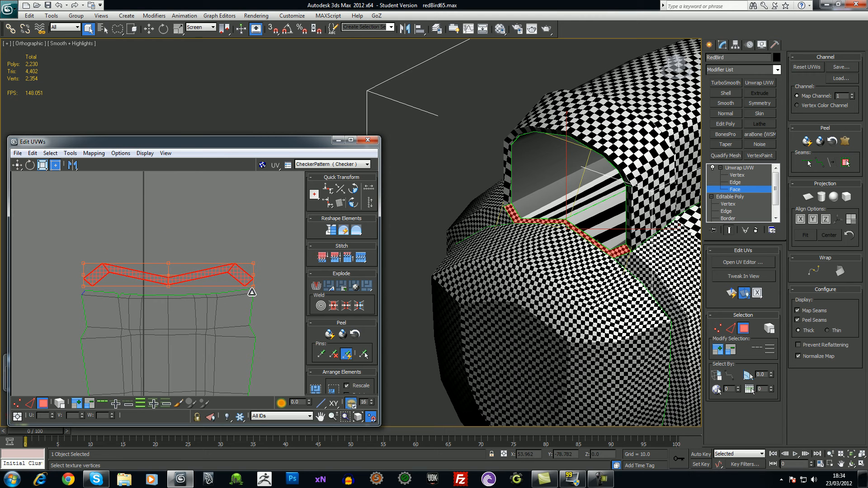
pyautogui.click(265, 311)
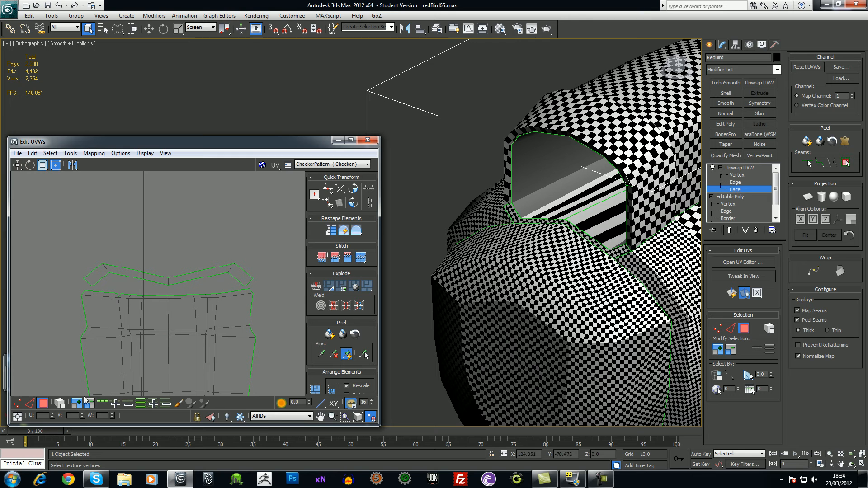
# Select the intake strip's UV vertices and pull its right corner vertex up to the seam
pyautogui.click(18, 402)
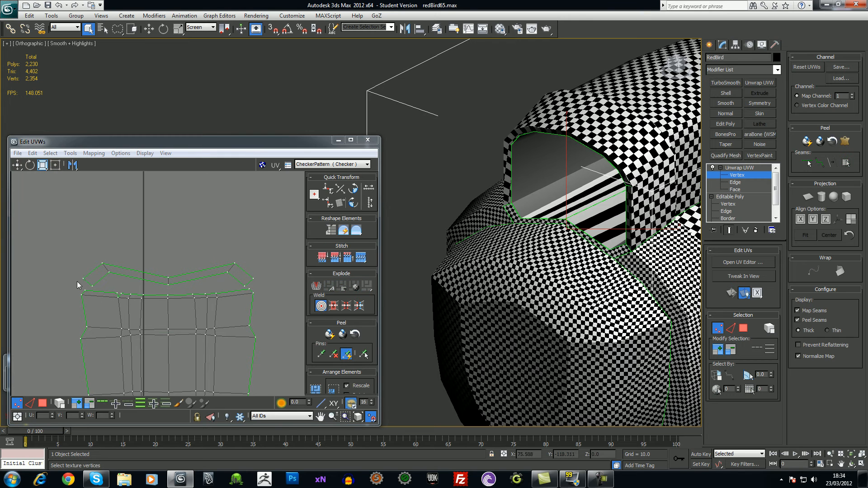
pyautogui.click(86, 289)
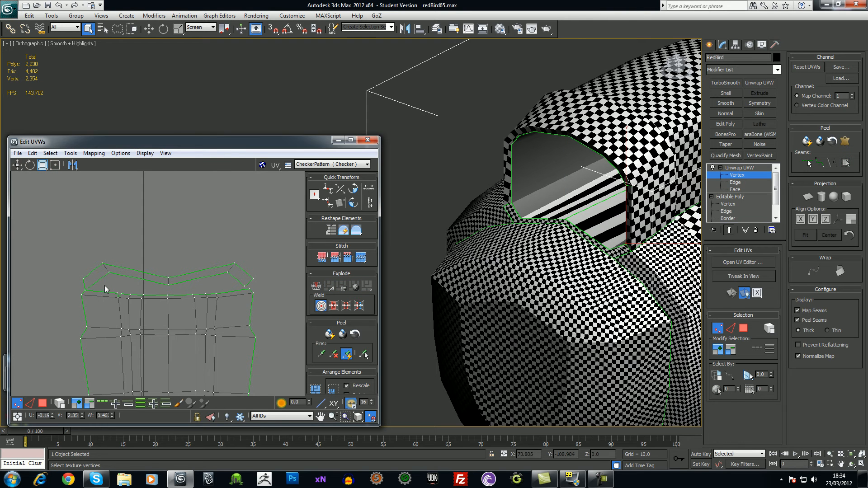
pyautogui.click(108, 272)
pyautogui.click(167, 286)
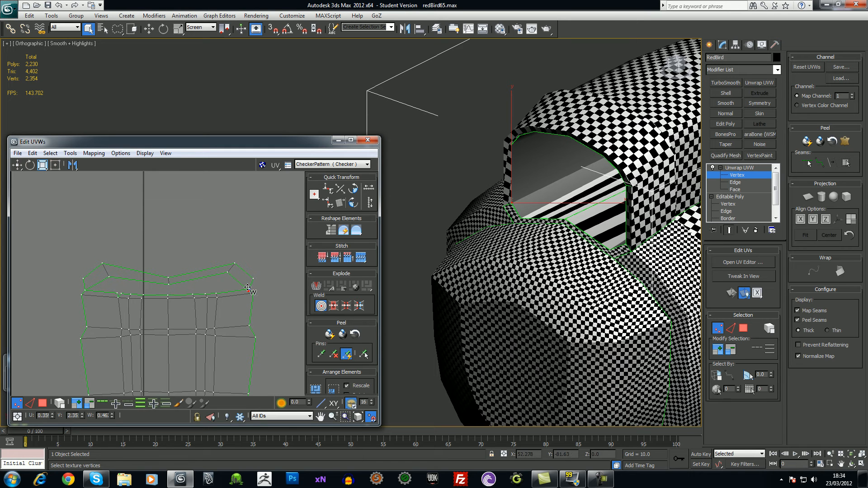
pyautogui.scroll(3, 270, 295)
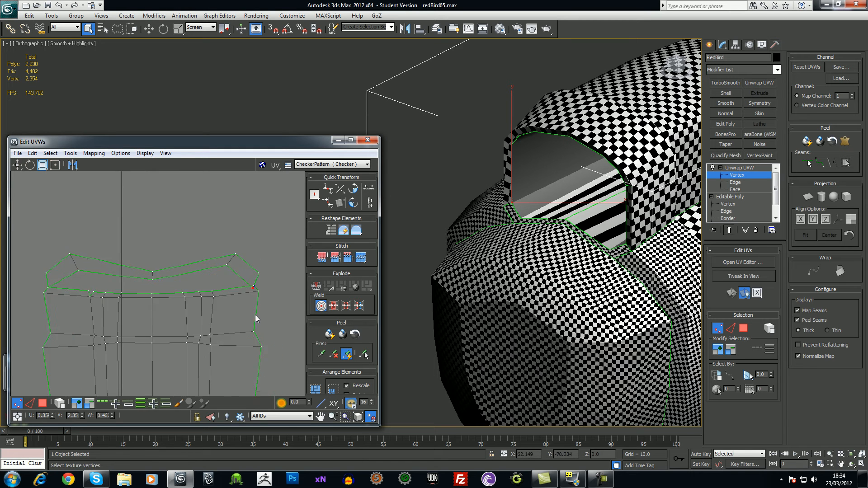
pyautogui.scroll(5, 223, 311)
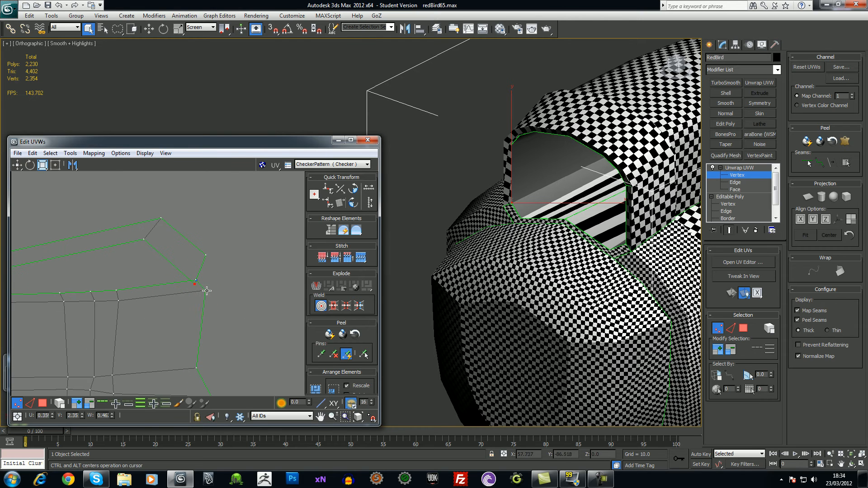
pyautogui.click(204, 286)
pyautogui.moveTo(204, 290); pyautogui.dragTo(181, 269)
# Move the strip's left-side UV vertices to meet the body shell's top-left corner
pyautogui.moveTo(190, 276); pyautogui.dragTo(275, 298, button='middle')
pyautogui.scroll(-3, 274, 299)
pyautogui.moveTo(71, 338); pyautogui.dragTo(173, 334, button='middle')
pyautogui.moveTo(100, 318); pyautogui.dragTo(127, 303)
pyautogui.moveTo(198, 319); pyautogui.dragTo(161, 290, button='middle')
pyautogui.scroll(-2, 165, 296)
pyautogui.scroll(4, 77, 294)
pyautogui.click(130, 307)
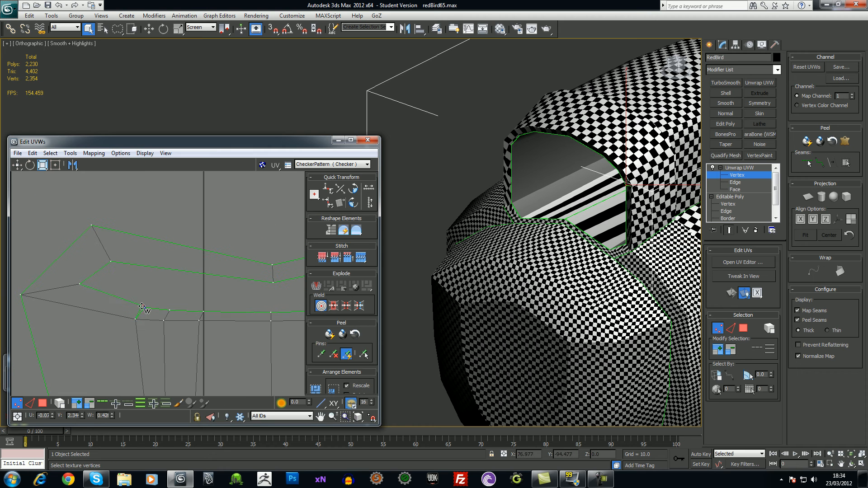
pyautogui.scroll(-10, 209, 325)
pyautogui.moveTo(238, 336); pyautogui.dragTo(208, 268, button='middle')
pyautogui.scroll(-5, 207, 268)
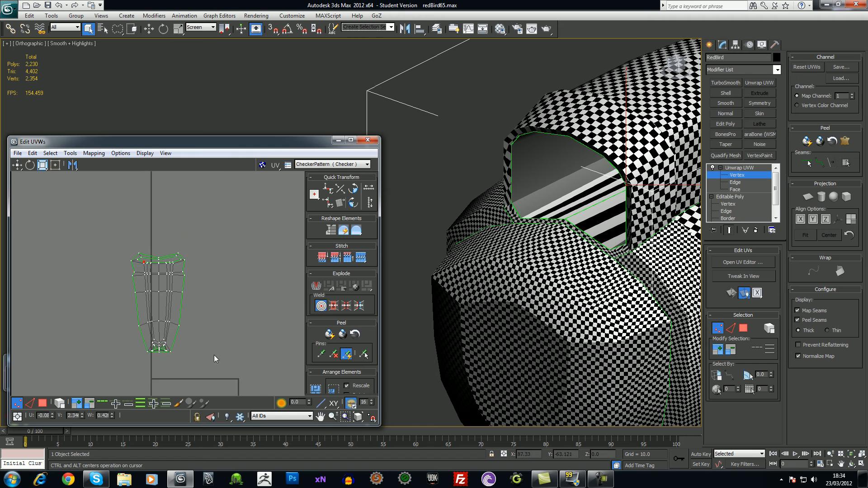
# Select every face of the combined body and intake UV shell
pyautogui.press('3')
pyautogui.click(148, 338)
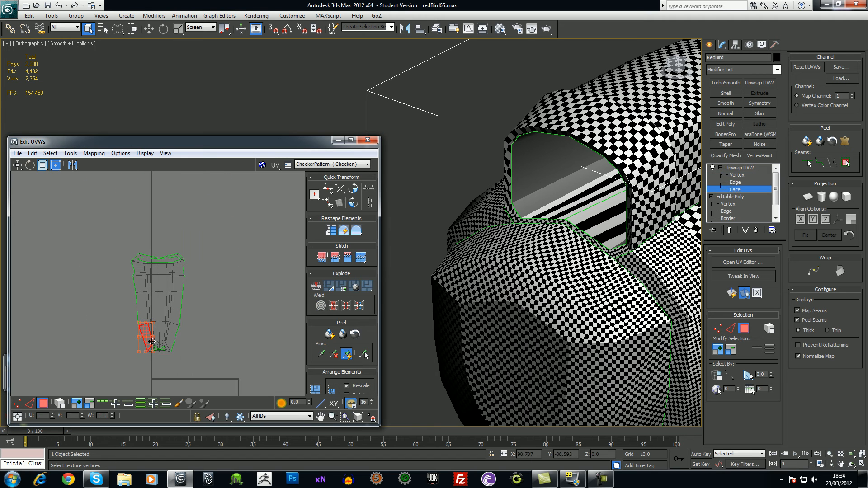
pyautogui.moveTo(200, 367); pyautogui.dragTo(204, 366)
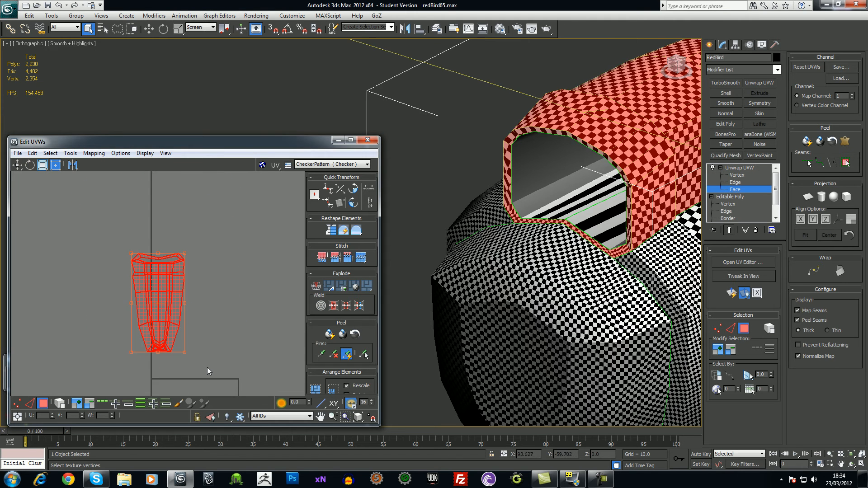
pyautogui.click(209, 369)
pyautogui.keyDown('ctrl'); pyautogui.keyDown('alt'); pyautogui.moveTo(210, 369); pyautogui.dragTo(189, 309, button='middle'); pyautogui.keyUp('alt'); pyautogui.keyUp('ctrl')
pyautogui.scroll(3, 199, 250)
pyautogui.scroll(3, 189, 308)
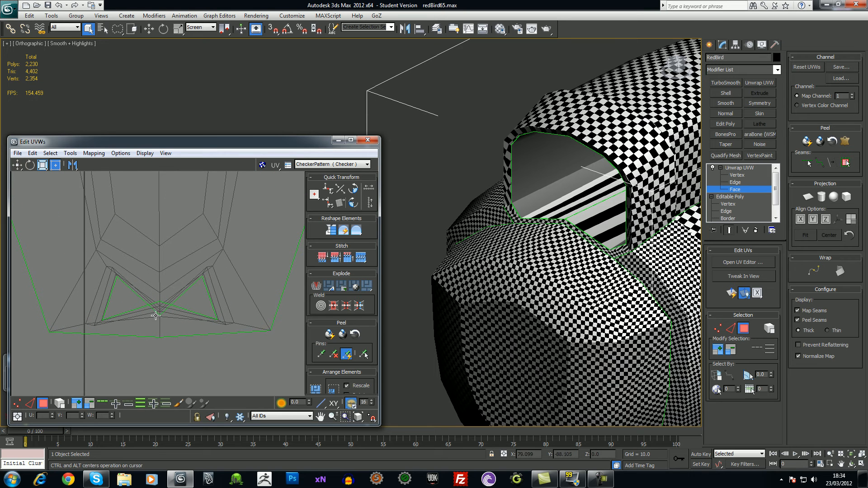
pyautogui.press('1')
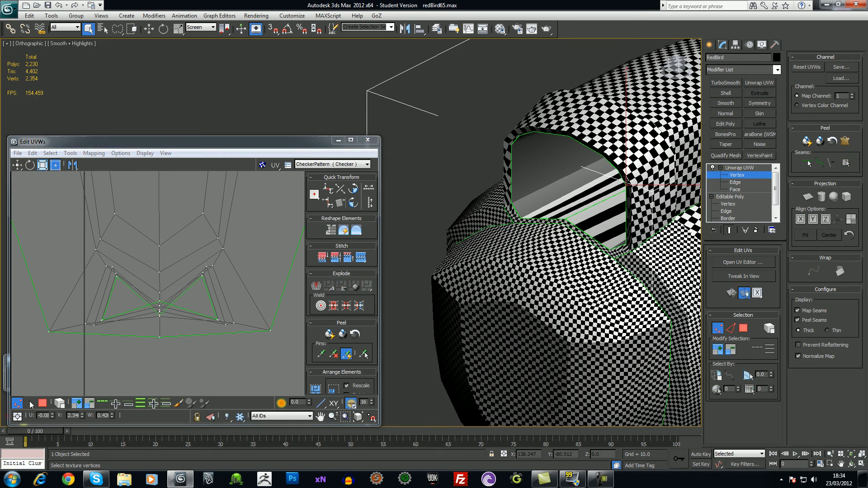
pyautogui.scroll(-4, 185, 349)
pyautogui.scroll(-6, 185, 346)
pyautogui.moveTo(124, 330); pyautogui.dragTo(125, 353, button='middle')
pyautogui.click(42, 404)
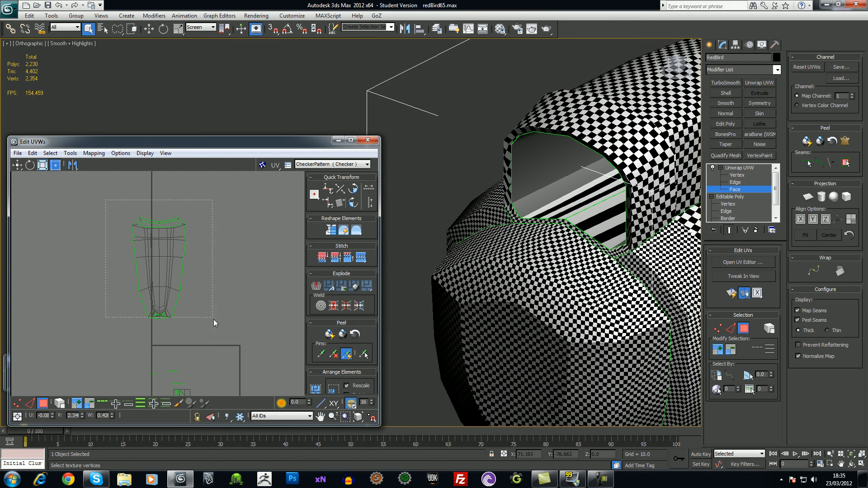
pyautogui.moveTo(211, 313); pyautogui.dragTo(112, 164)
# Undo an edge-angle relax, relax the shell by face angles, then close the Relax Tool
pyautogui.click(77, 156)
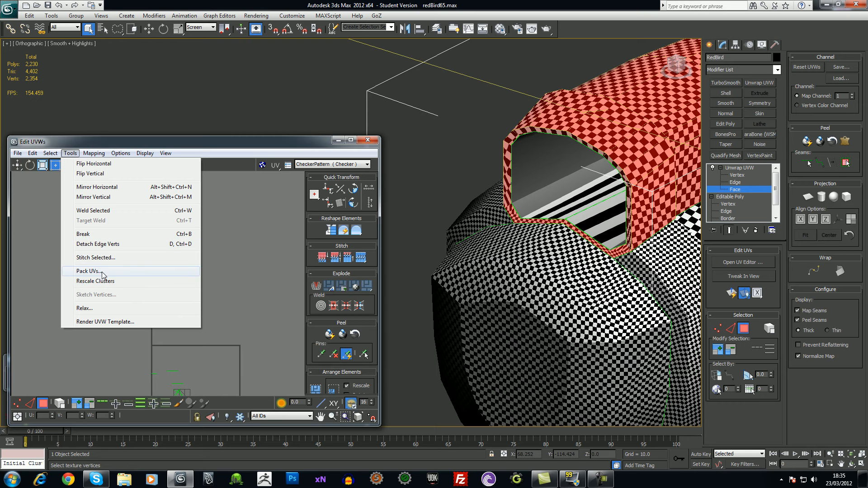
pyautogui.click(99, 309)
pyautogui.click(102, 217)
pyautogui.click(103, 217)
pyautogui.hotkey('ctrl', 'z')
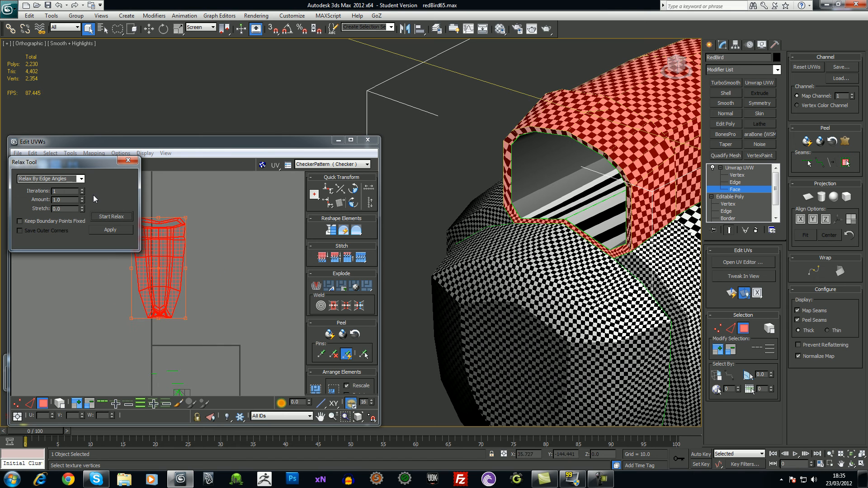
pyautogui.click(81, 179)
pyautogui.click(73, 187)
pyautogui.click(113, 217)
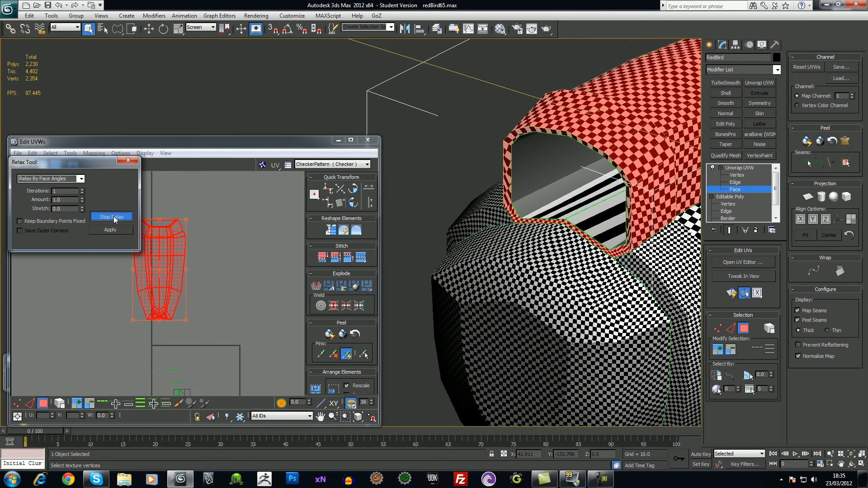
pyautogui.click(113, 217)
pyautogui.click(236, 263)
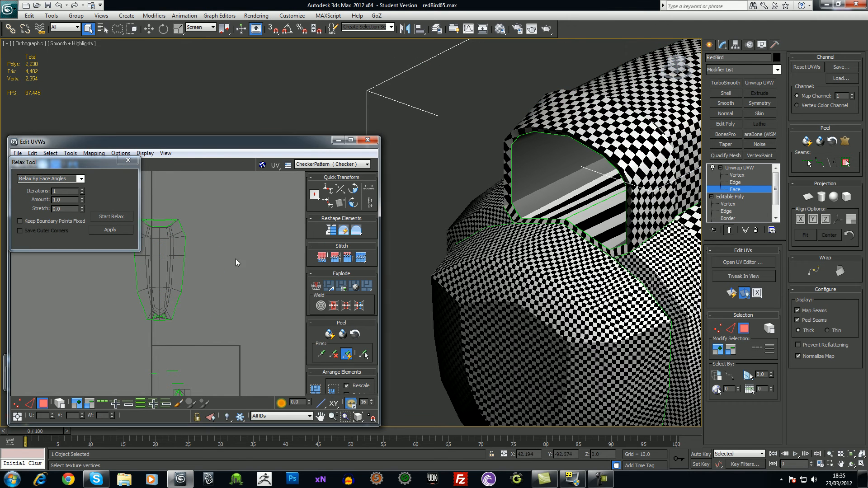
pyautogui.click(127, 160)
pyautogui.scroll(8, 234, 300)
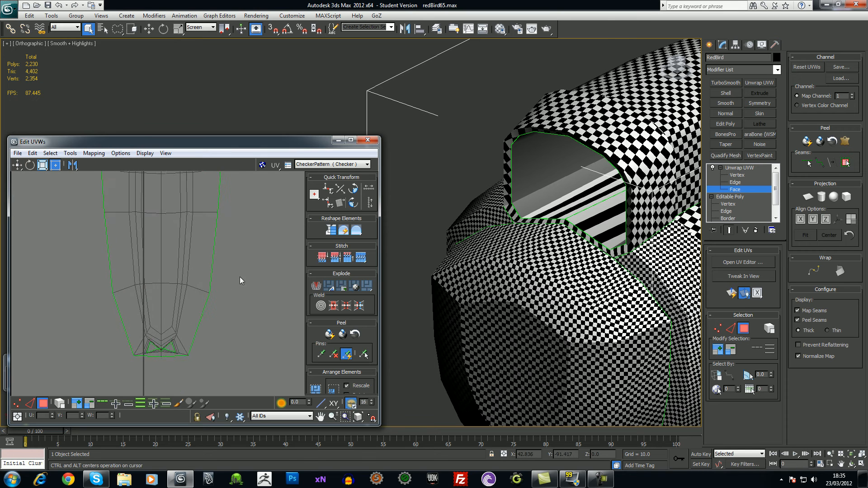
pyautogui.scroll(5, 159, 270)
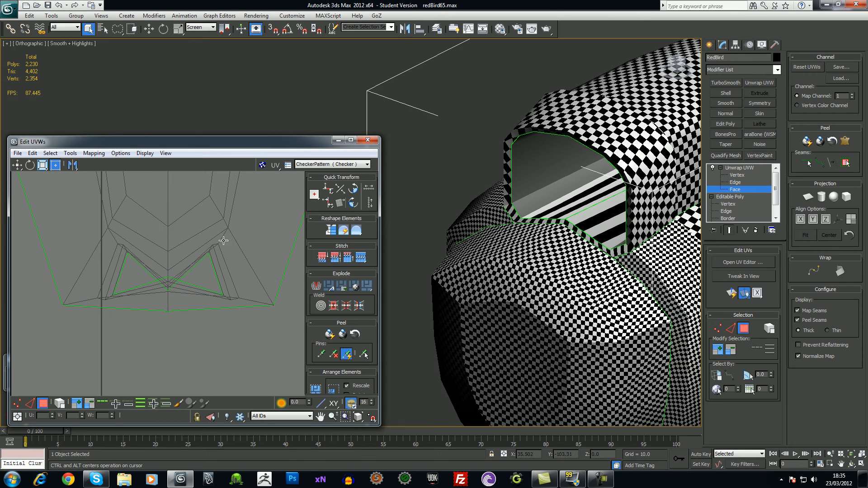
pyautogui.click(17, 402)
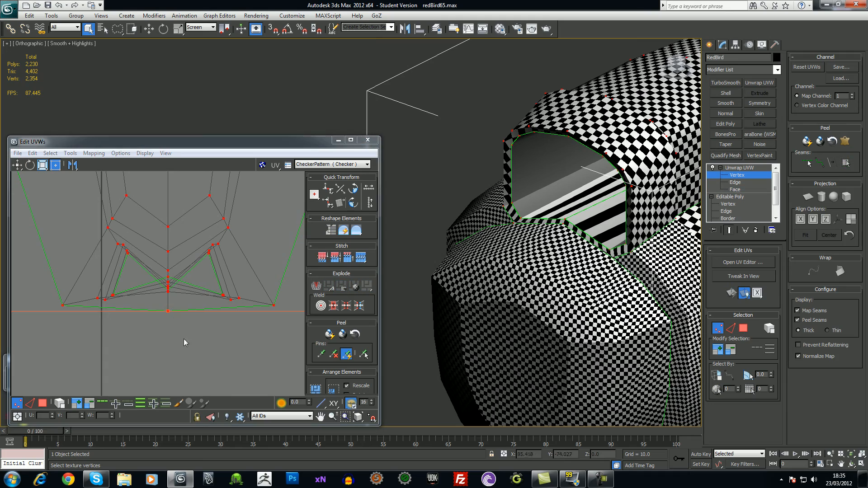
pyautogui.click(171, 326)
pyautogui.moveTo(185, 291); pyautogui.dragTo(186, 290, button='middle')
pyautogui.keyDown('alt'); pyautogui.moveTo(621, 266); pyautogui.dragTo(411, 288, button='middle'); pyautogui.keyUp('alt')
pyautogui.scroll(5, 610, 301)
pyautogui.scroll(1, 520, 272)
pyautogui.keyDown('alt'); pyautogui.moveTo(519, 272); pyautogui.dragTo(548, 280, button='middle'); pyautogui.keyUp('alt')
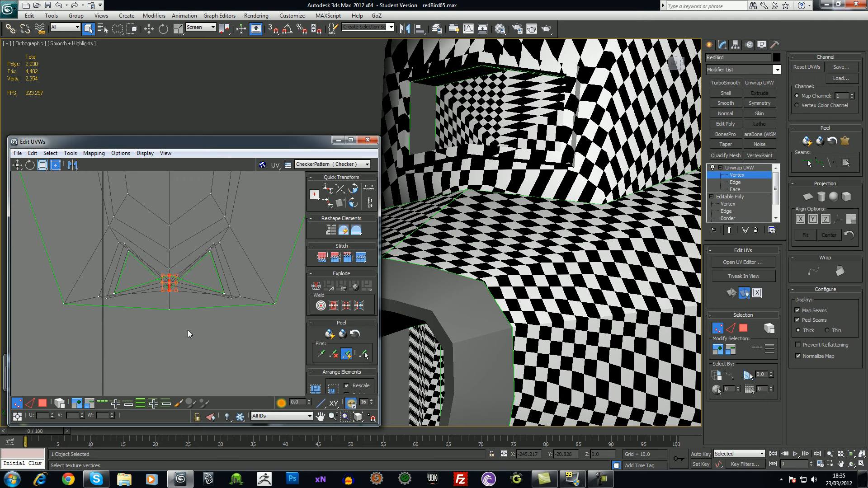
pyautogui.click(42, 403)
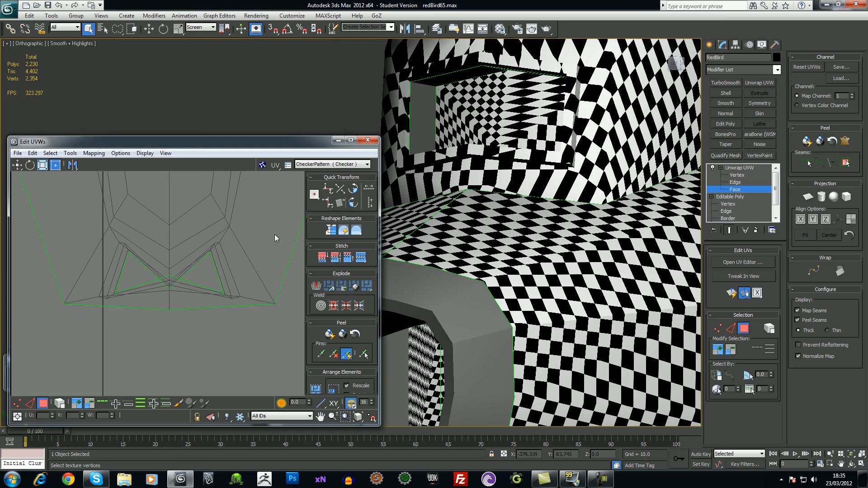
pyautogui.hotkey('ctrl', 'a')
pyautogui.keyDown('alt'); pyautogui.moveTo(606, 244); pyautogui.dragTo(303, 306, button='middle'); pyautogui.keyUp('alt')
pyautogui.keyDown('alt'); pyautogui.moveTo(543, 253); pyautogui.dragTo(551, 217, button='middle'); pyautogui.keyUp('alt')
pyautogui.click(737, 176)
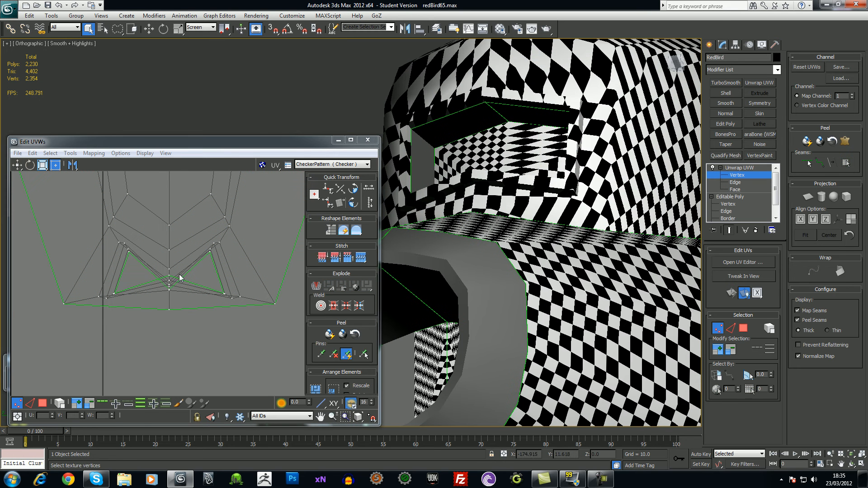
pyautogui.keyDown('alt'); pyautogui.moveTo(511, 221); pyautogui.dragTo(484, 170, button='middle'); pyautogui.keyUp('alt')
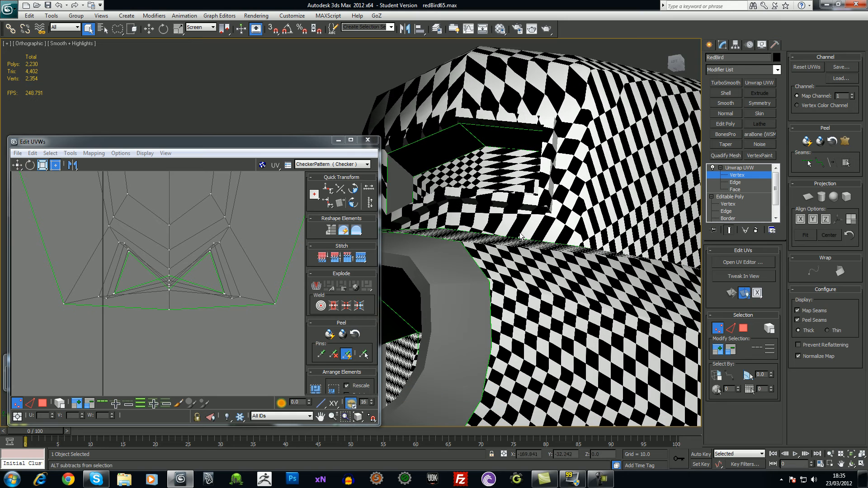
# Select the shelf-corner UV vertices and move them to reduce checker stretching in the intake
pyautogui.click(464, 119)
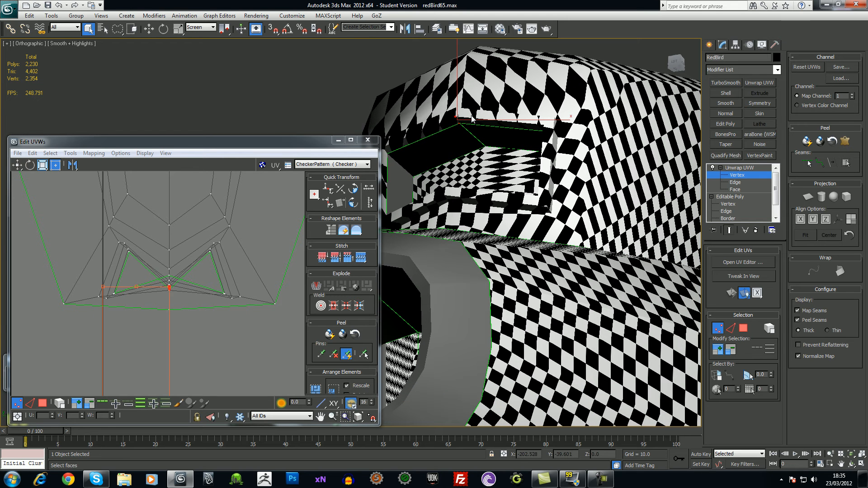
pyautogui.moveTo(485, 154); pyautogui.dragTo(491, 145)
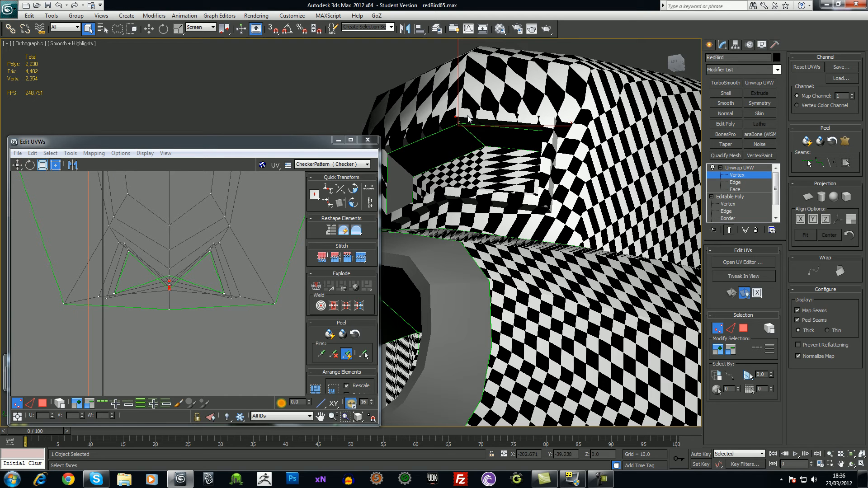
pyautogui.keyDown('alt'); pyautogui.moveTo(492, 144); pyautogui.dragTo(490, 179, button='middle'); pyautogui.keyUp('alt')
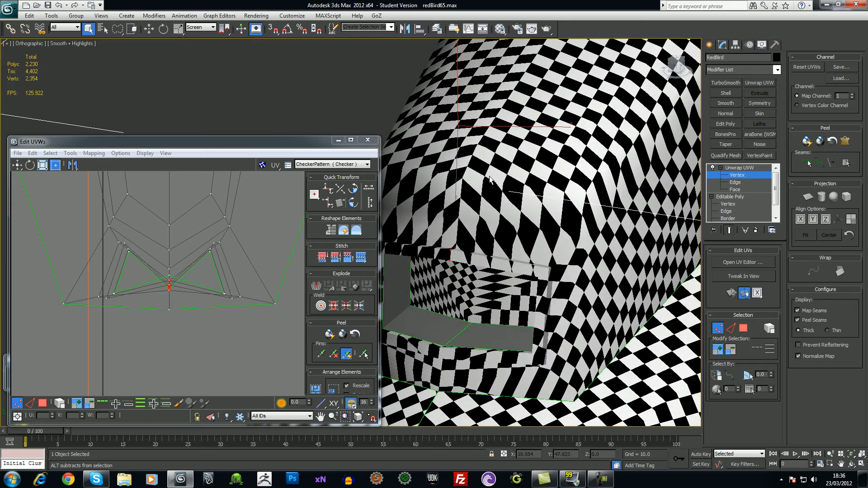
pyautogui.keyDown('alt'); pyautogui.moveTo(490, 181); pyautogui.dragTo(491, 156); pyautogui.keyUp('alt')
pyautogui.moveTo(183, 268); pyautogui.dragTo(184, 280, button='middle')
pyautogui.moveTo(170, 296)
pyautogui.mouseDown()
pyautogui.moveTo(168, 273)
pyautogui.moveTo(185, 278)
pyautogui.moveTo(169, 277)
pyautogui.moveTo(170, 267)
pyautogui.moveTo(194, 277)
pyautogui.moveTo(170, 283)
pyautogui.mouseUp()
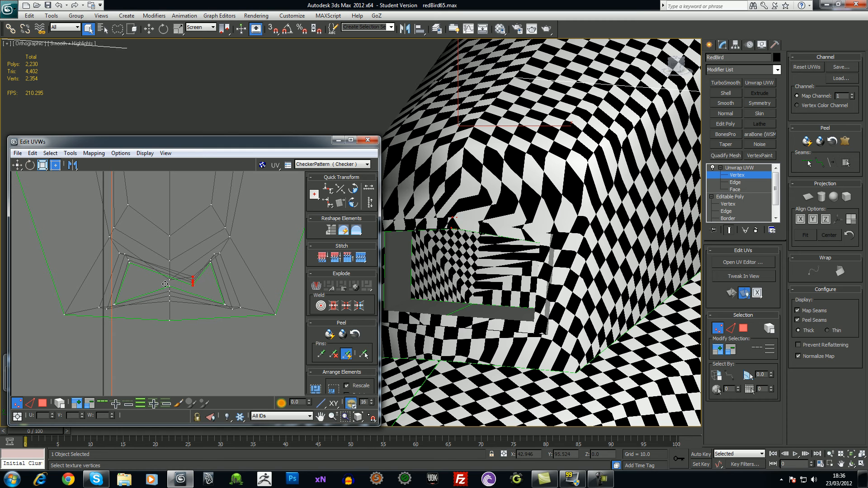
pyautogui.click(745, 174)
pyautogui.moveTo(163, 335); pyautogui.dragTo(187, 343)
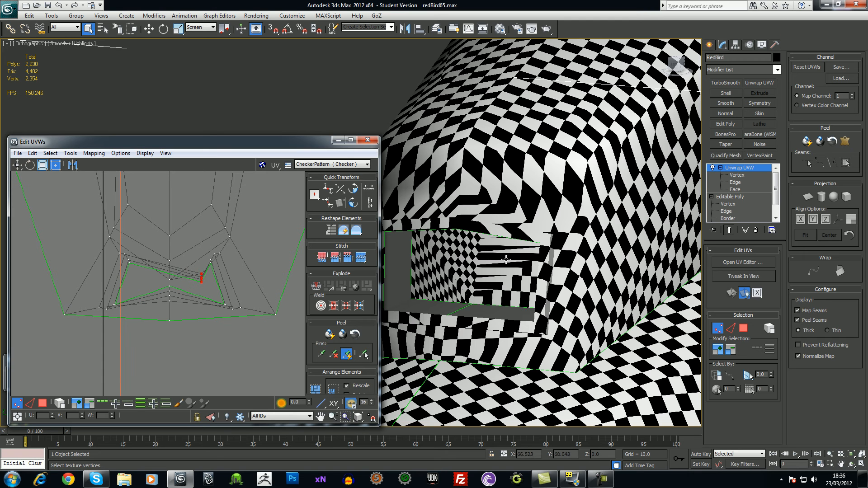
pyautogui.moveTo(159, 352)
pyautogui.mouseDown()
pyautogui.moveTo(166, 347)
pyautogui.moveTo(160, 352)
pyautogui.mouseUp()
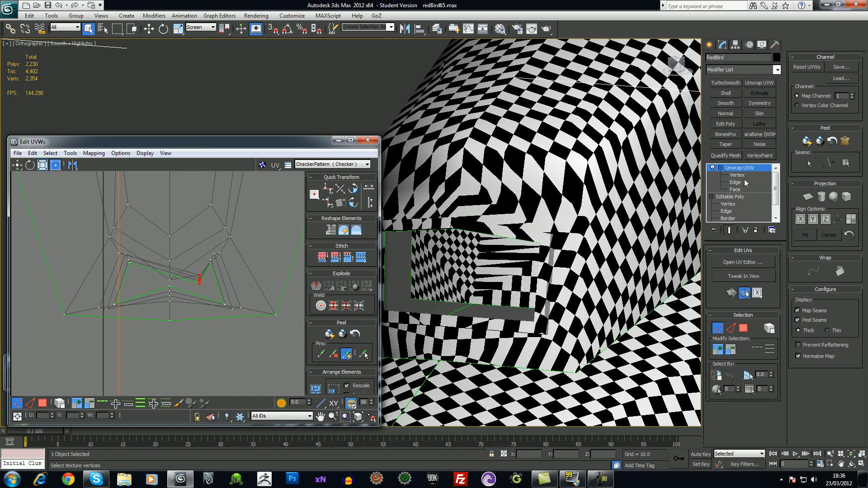
pyautogui.press('1')
pyautogui.moveTo(249, 349); pyautogui.dragTo(247, 346)
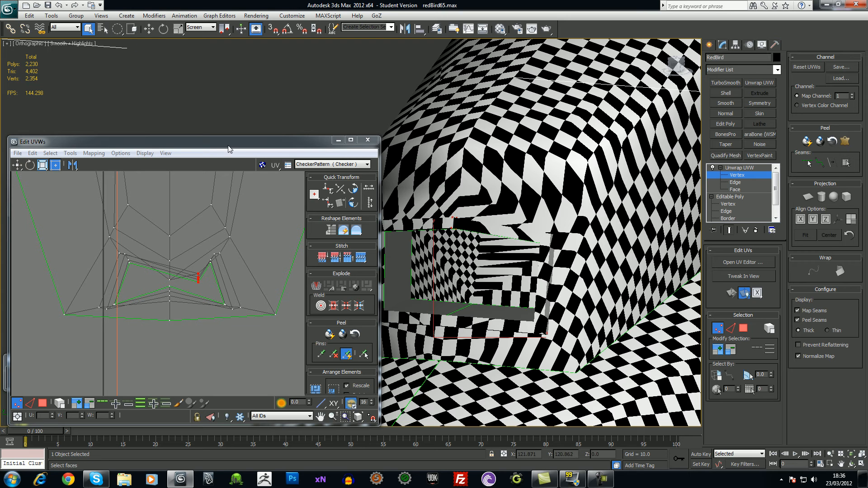
pyautogui.moveTo(226, 139); pyautogui.dragTo(226, 116)
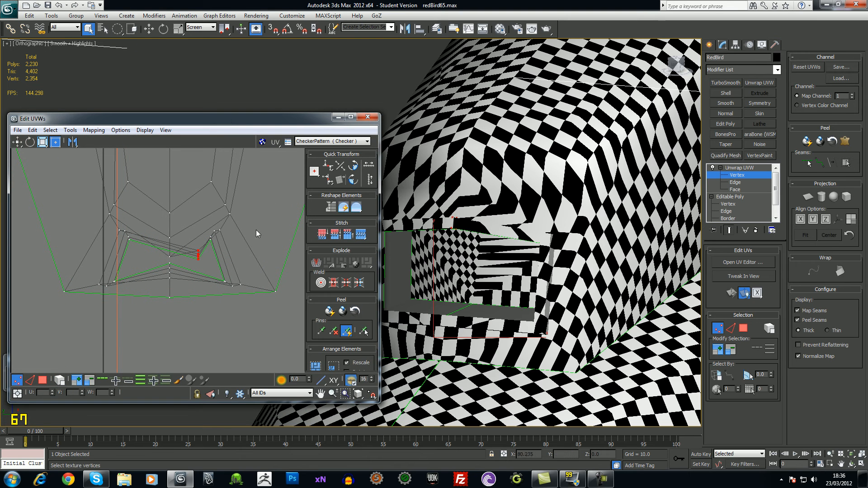
pyautogui.moveTo(201, 256)
pyautogui.mouseDown()
pyautogui.moveTo(213, 258)
pyautogui.moveTo(186, 253)
pyautogui.moveTo(197, 252)
pyautogui.moveTo(168, 262)
pyautogui.moveTo(186, 247)
pyautogui.moveTo(193, 252)
pyautogui.mouseUp()
pyautogui.keyDown('alt'); pyautogui.moveTo(511, 253); pyautogui.dragTo(542, 203, button='middle'); pyautogui.keyUp('alt')
# Check the faces inside the intake opening, then nudge the selected UV vertices into place
pyautogui.click(736, 190)
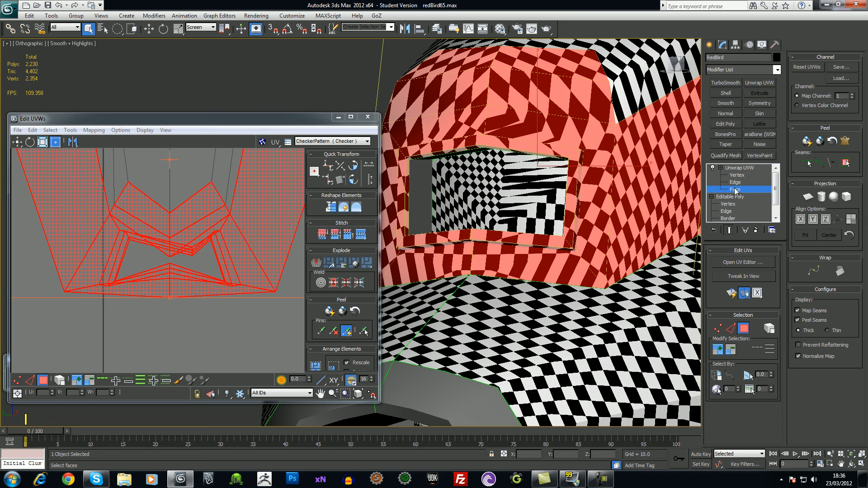
pyautogui.click(494, 161)
pyautogui.click(266, 325)
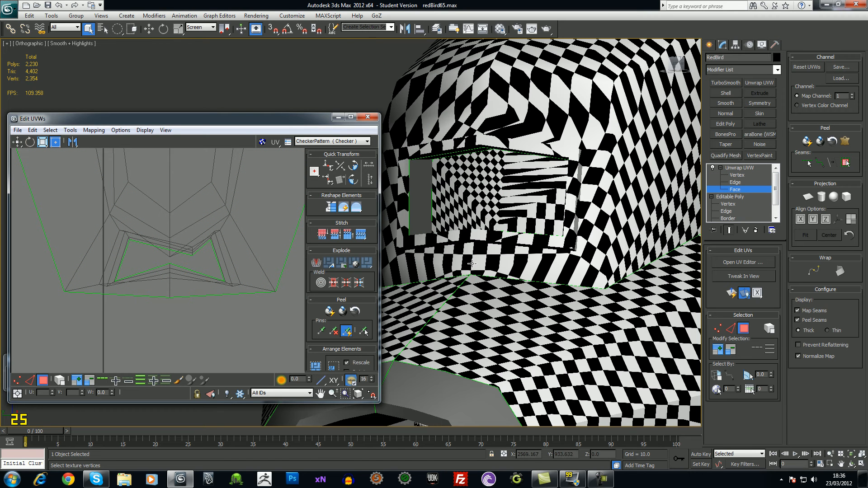
pyautogui.click(737, 174)
pyautogui.moveTo(161, 318); pyautogui.dragTo(159, 317)
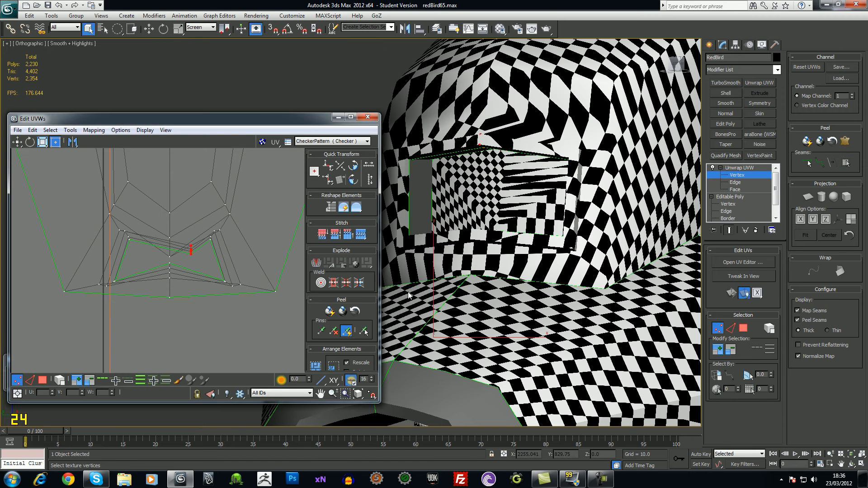
pyautogui.scroll(-6, 158, 267)
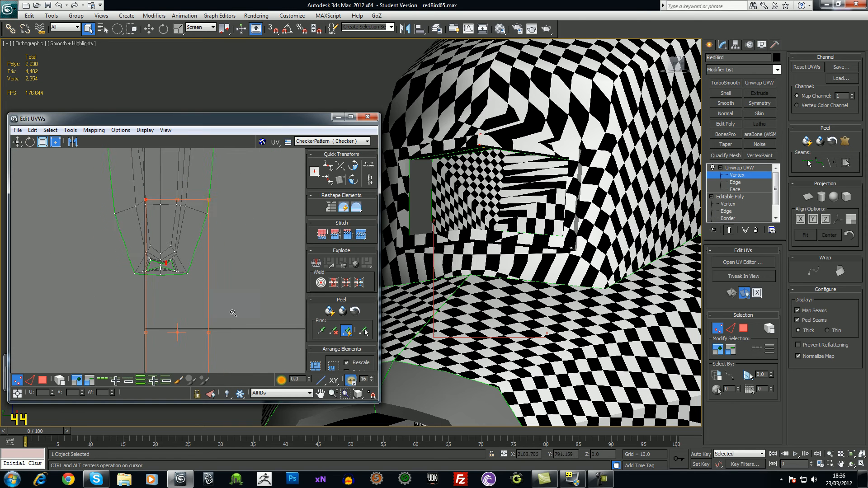
pyautogui.scroll(4, 250, 242)
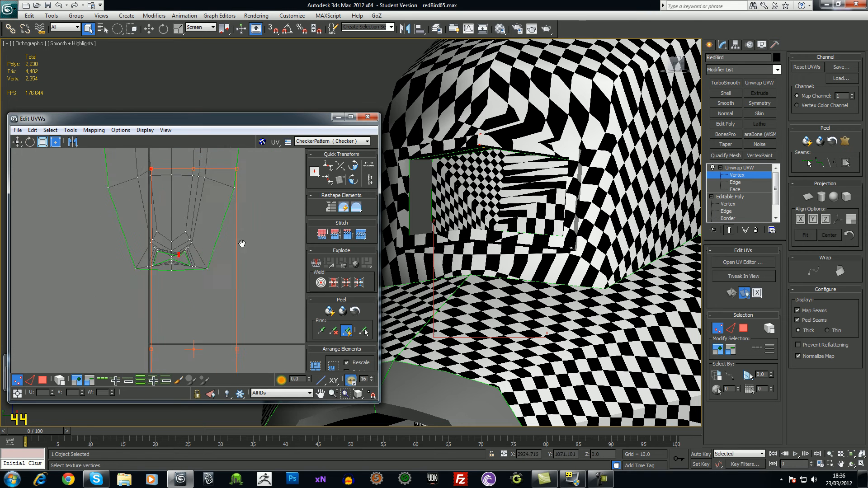
pyautogui.moveTo(198, 259); pyautogui.dragTo(220, 274)
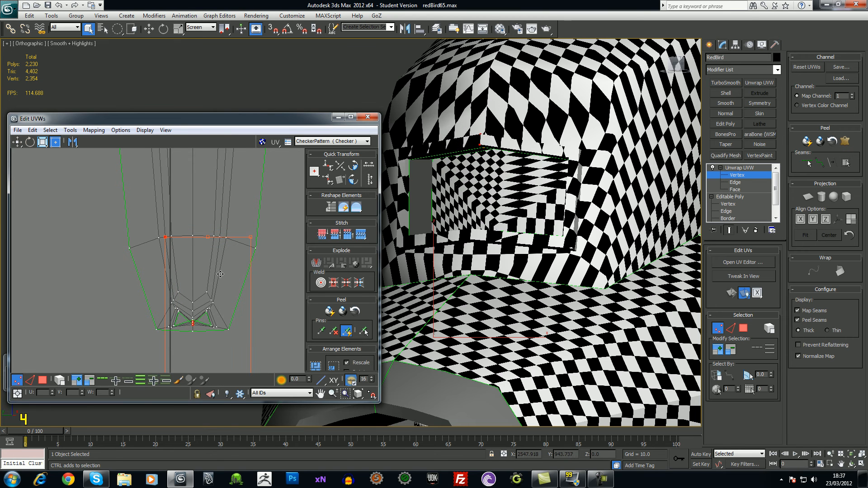
pyautogui.keyDown('alt'); pyautogui.moveTo(160, 231); pyautogui.dragTo(177, 254); pyautogui.keyUp('alt')
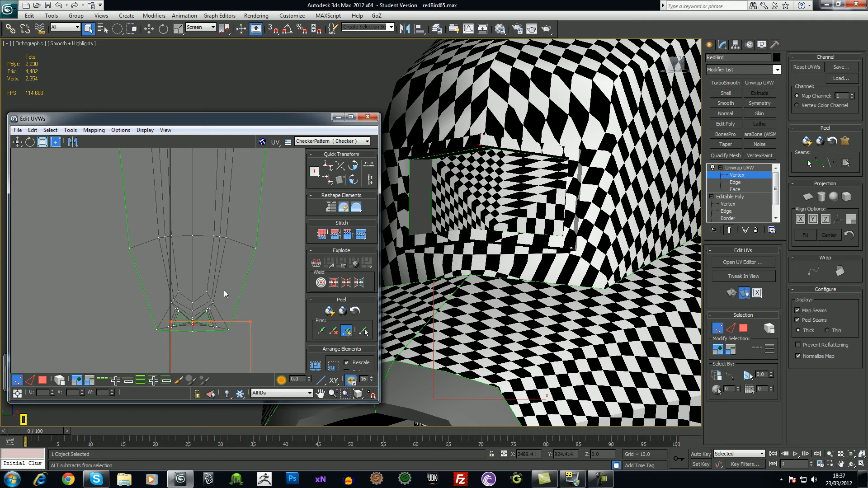
# Deselect the lower group of UV vertices and move the remaining selected vertex up and right
pyautogui.moveTo(224, 341); pyautogui.dragTo(223, 195, button='middle')
pyautogui.moveTo(242, 269); pyautogui.dragTo(234, 222, button='middle')
pyautogui.scroll(-4, 235, 226)
pyautogui.keyDown('alt'); pyautogui.moveTo(127, 266); pyautogui.dragTo(256, 359); pyautogui.keyUp('alt')
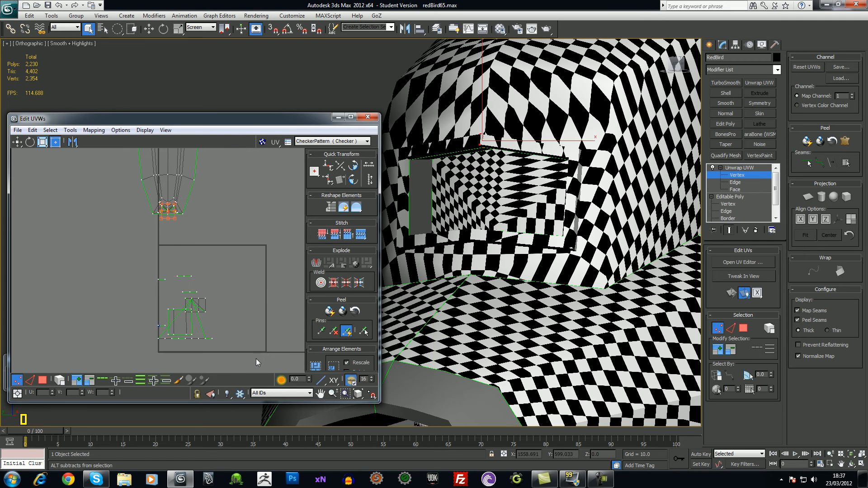
pyautogui.moveTo(208, 281); pyautogui.dragTo(183, 314, button='middle')
pyautogui.scroll(5, 244, 353)
pyautogui.scroll(4, 267, 316)
pyautogui.scroll(3, 226, 287)
pyautogui.scroll(1, 239, 294)
pyautogui.moveTo(242, 294); pyautogui.dragTo(218, 303, button='middle')
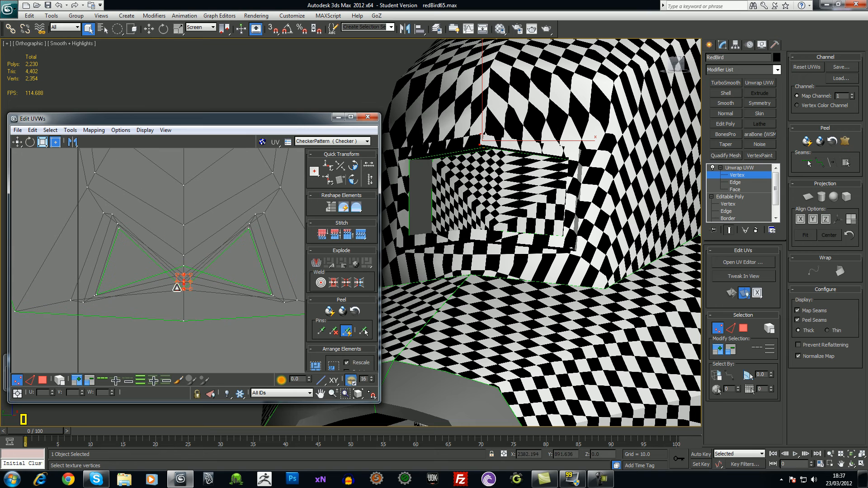
pyautogui.moveTo(187, 286); pyautogui.dragTo(248, 266)
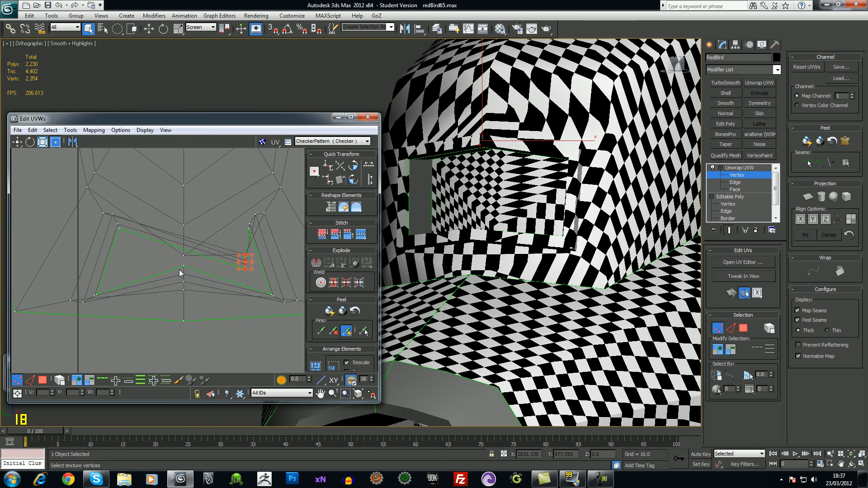
# Select the centre-seam vertices and pull the top seam vertex down-left into a V shape
pyautogui.moveTo(202, 332); pyautogui.dragTo(175, 347)
pyautogui.press('w')
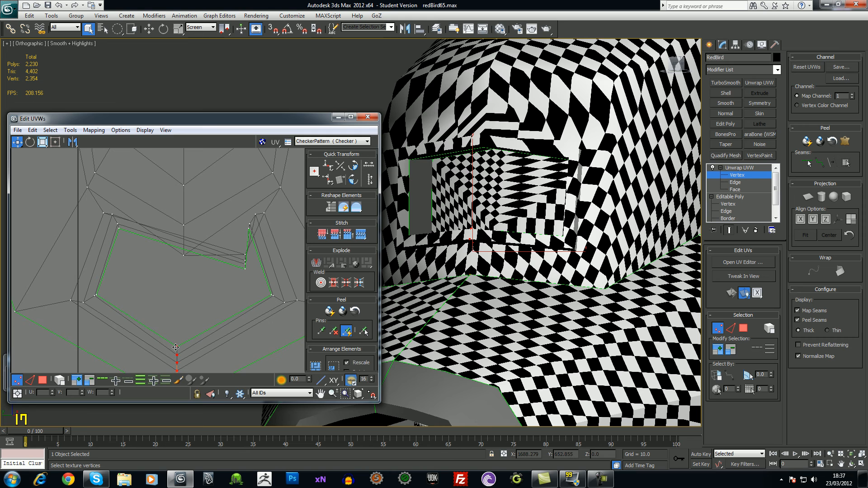
pyautogui.scroll(2, 210, 294)
pyautogui.scroll(-4, 214, 289)
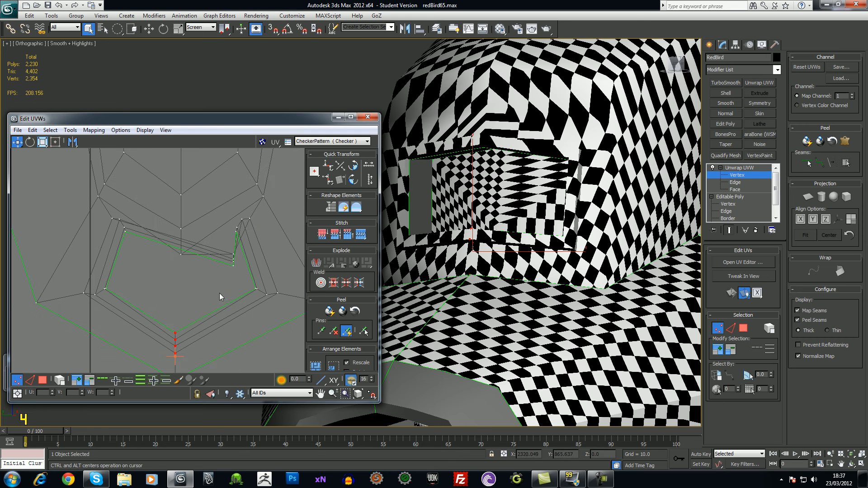
pyautogui.moveTo(187, 268); pyautogui.dragTo(187, 249, button='middle')
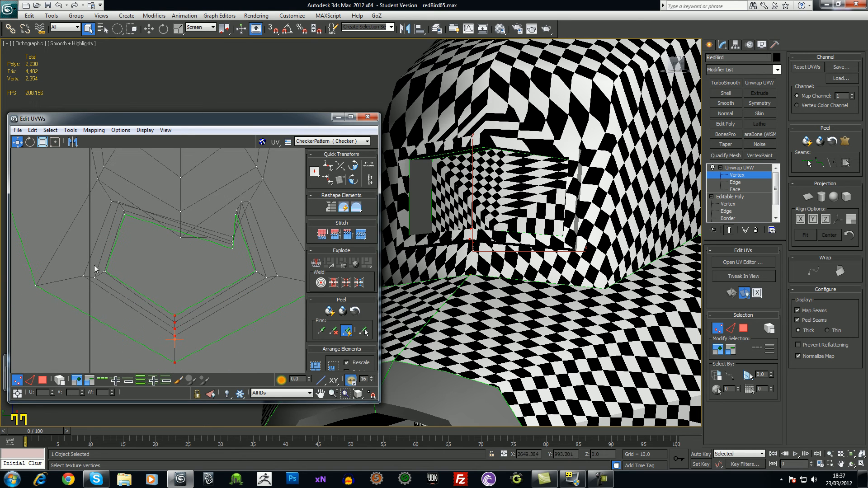
pyautogui.click(108, 271)
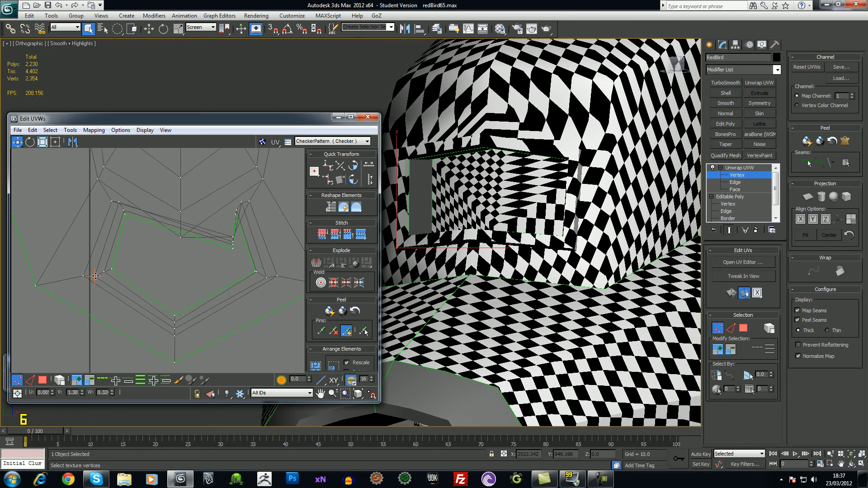
pyautogui.moveTo(247, 270); pyautogui.dragTo(235, 276, button='middle')
pyautogui.click(236, 276)
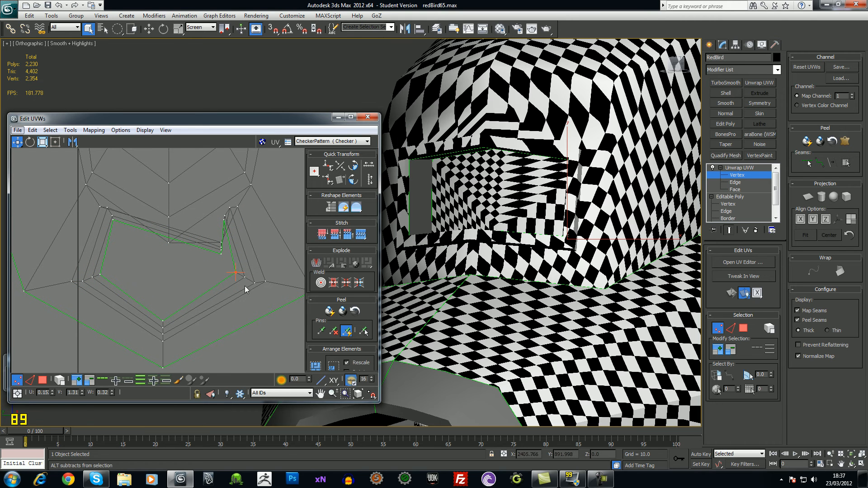
pyautogui.click(253, 283)
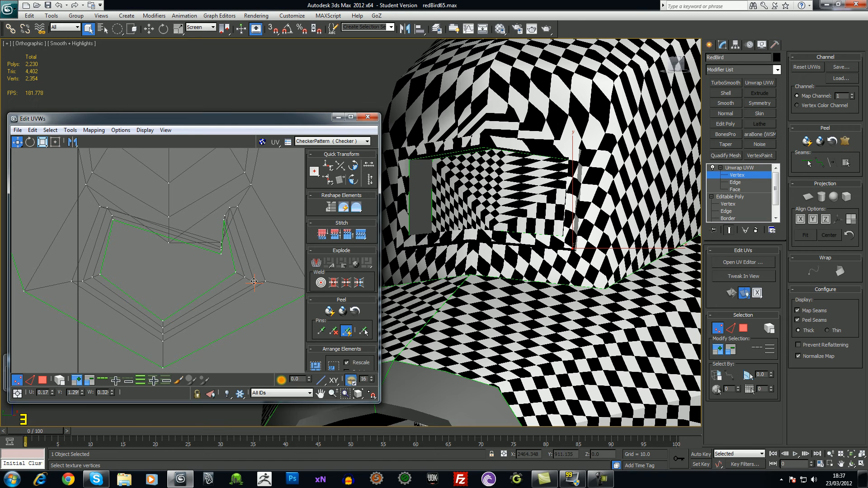
pyautogui.click(213, 261)
pyautogui.click(222, 250)
pyautogui.moveTo(221, 250); pyautogui.dragTo(171, 275)
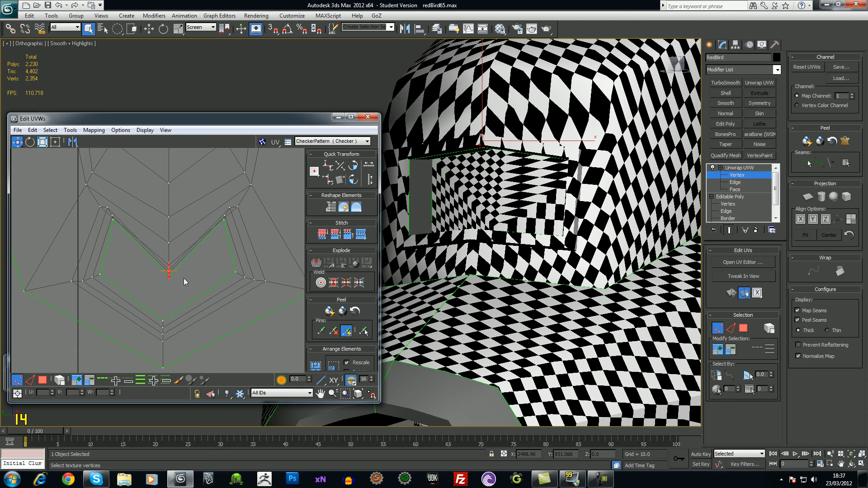
# Pull the remaining seam vertices down-left to smooth the seam, then select all intake UV vertices
pyautogui.moveTo(238, 254); pyautogui.dragTo(196, 258, button='middle')
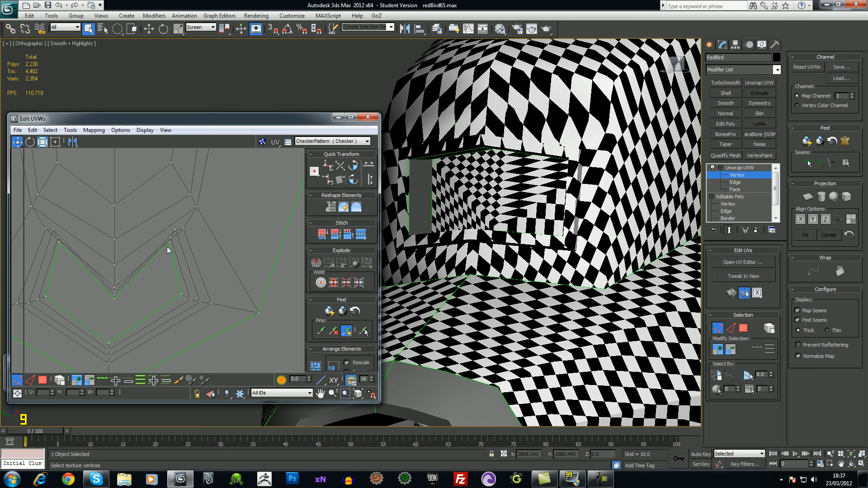
pyautogui.moveTo(168, 244); pyautogui.dragTo(155, 278)
pyautogui.moveTo(170, 239)
pyautogui.mouseDown()
pyautogui.moveTo(162, 259)
pyautogui.moveTo(171, 247)
pyautogui.mouseUp()
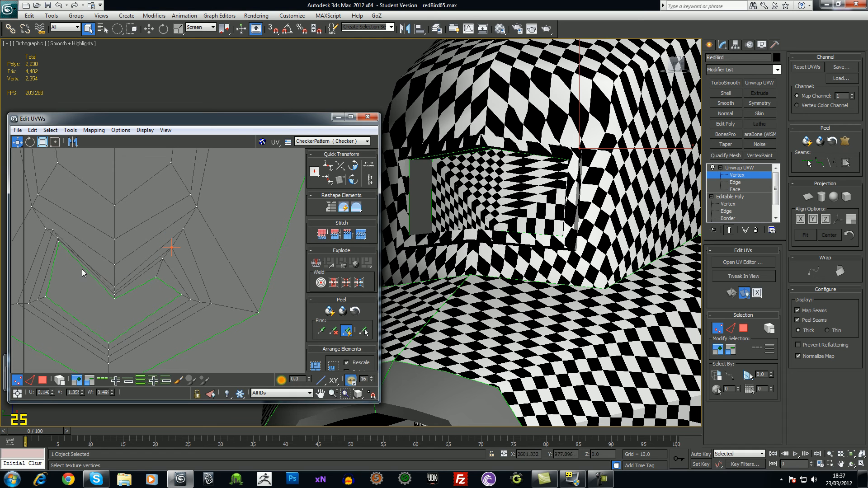
pyautogui.moveTo(59, 246)
pyautogui.mouseDown()
pyautogui.moveTo(59, 268)
pyautogui.moveTo(46, 247)
pyautogui.mouseUp()
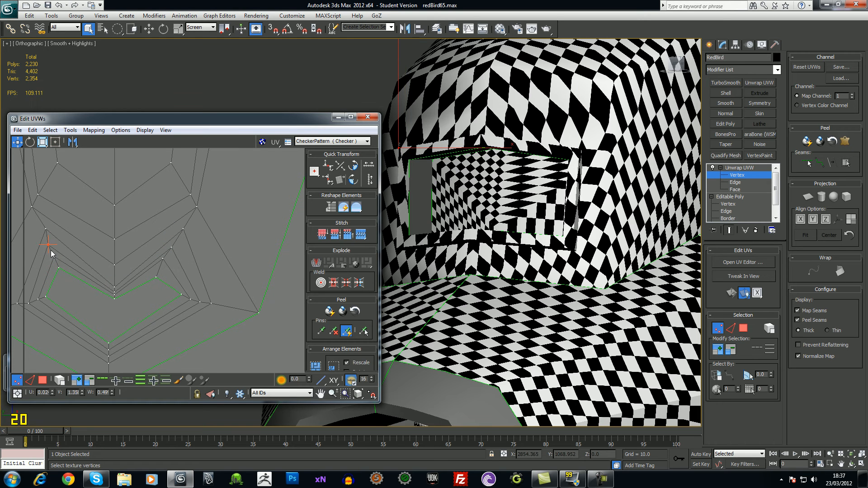
pyautogui.moveTo(125, 322); pyautogui.dragTo(181, 286, button='middle')
pyautogui.scroll(-1, 181, 284)
pyautogui.scroll(-5, 180, 242)
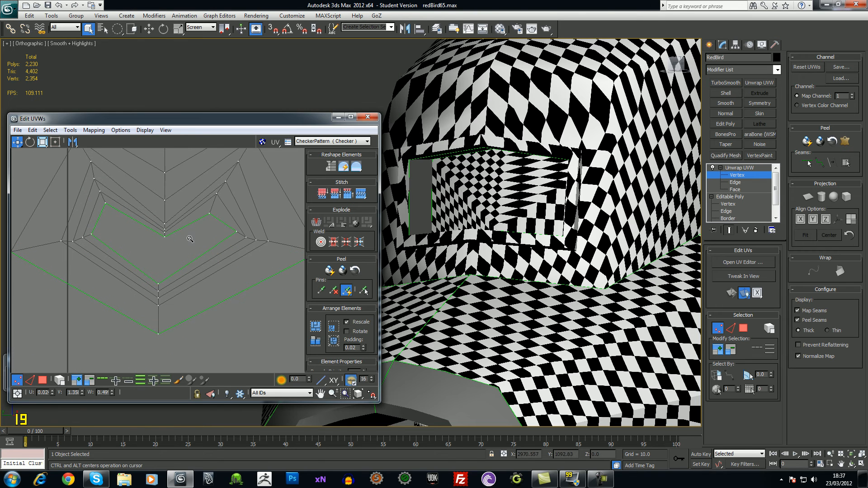
pyautogui.scroll(-4, 162, 240)
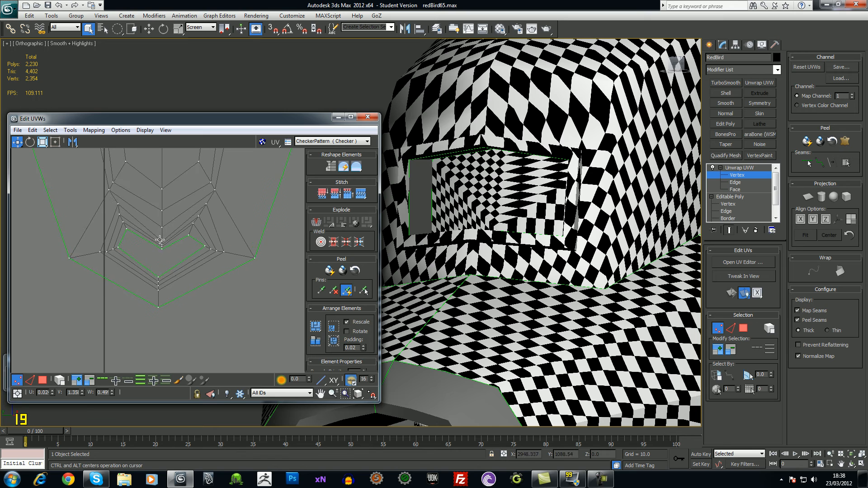
pyautogui.hotkey('ctrl', 'a')
# Test-relax the intake UVs by edge angles, then by face angles with boundary points fixed, undoing both
pyautogui.click(70, 130)
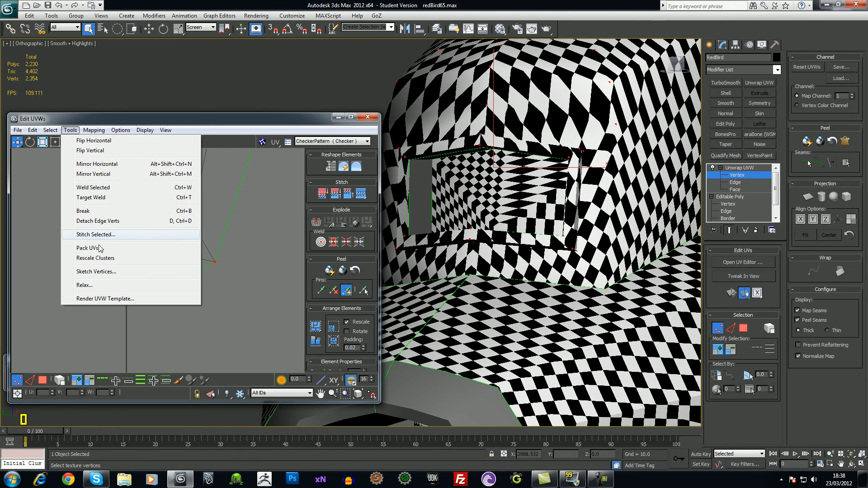
pyautogui.click(92, 286)
pyautogui.click(116, 193)
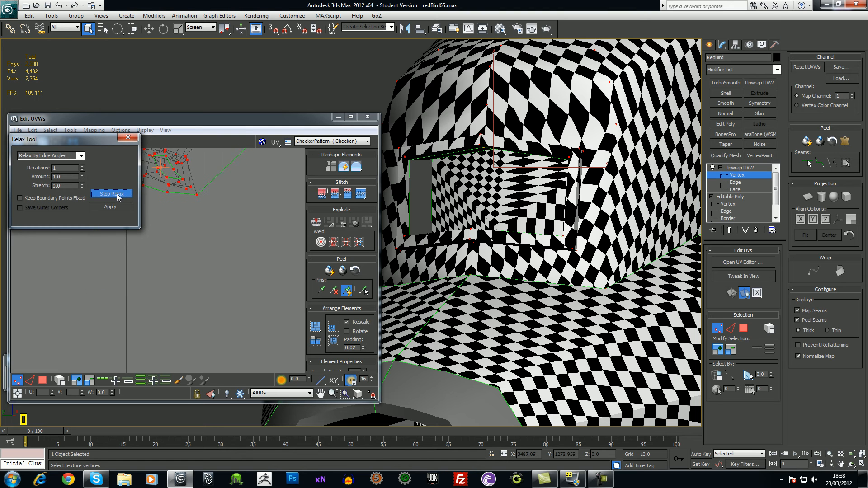
pyautogui.click(116, 194)
pyautogui.hotkey('ctrl', 'z')
pyautogui.click(80, 156)
pyautogui.click(74, 162)
pyautogui.click(109, 194)
pyautogui.click(109, 195)
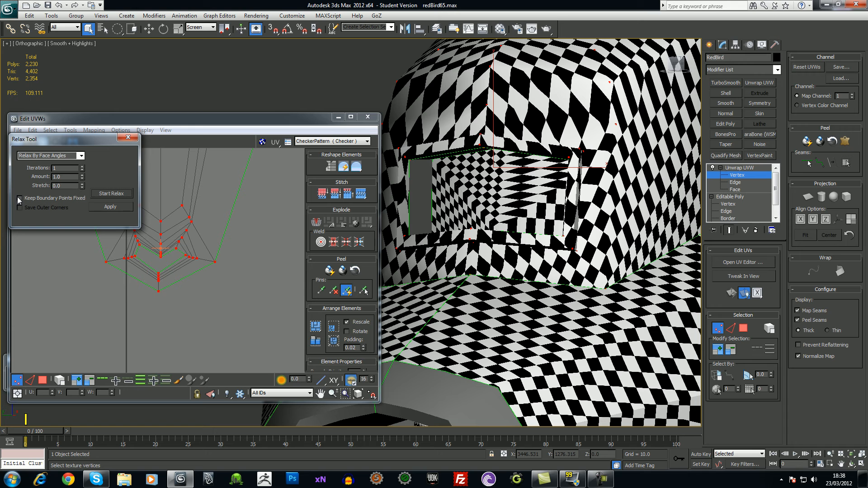
pyautogui.click(104, 194)
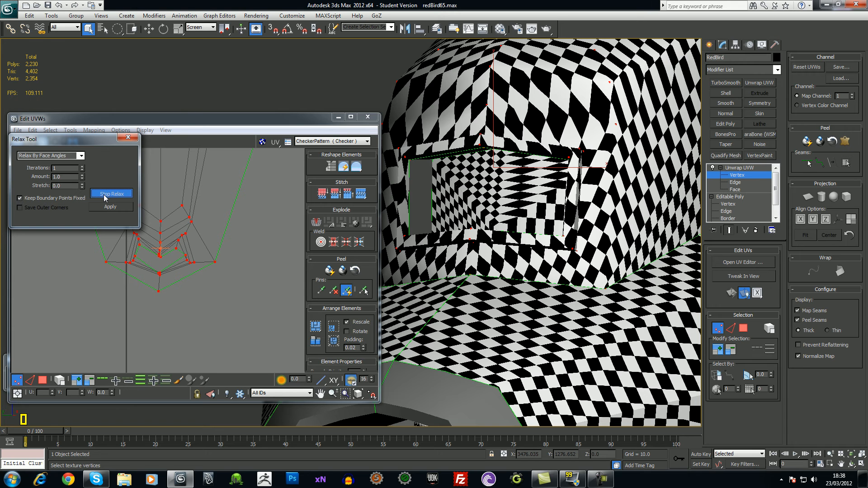
pyautogui.click(105, 194)
pyautogui.hotkey('ctrl', 'z')
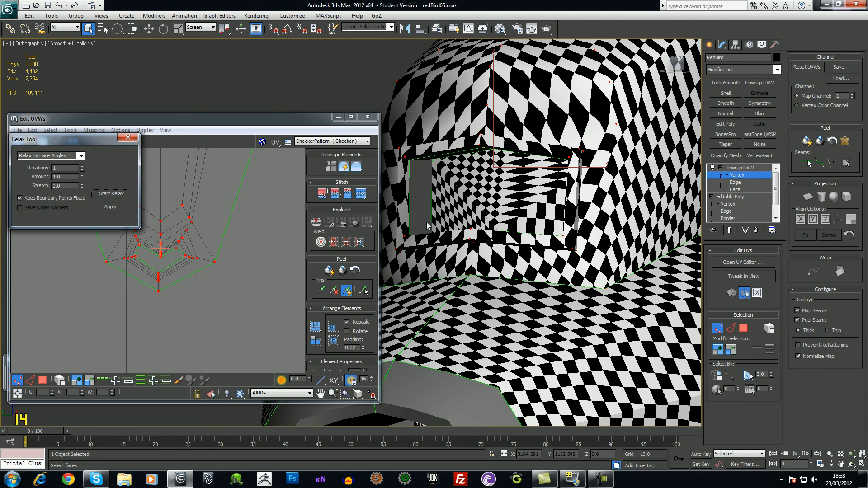
# Relax at amount 0.01 and apply two passes, then close the Relax Tool and UV editor
pyautogui.keyDown('alt'); pyautogui.moveTo(506, 270); pyautogui.dragTo(525, 284, button='middle'); pyautogui.keyUp('alt')
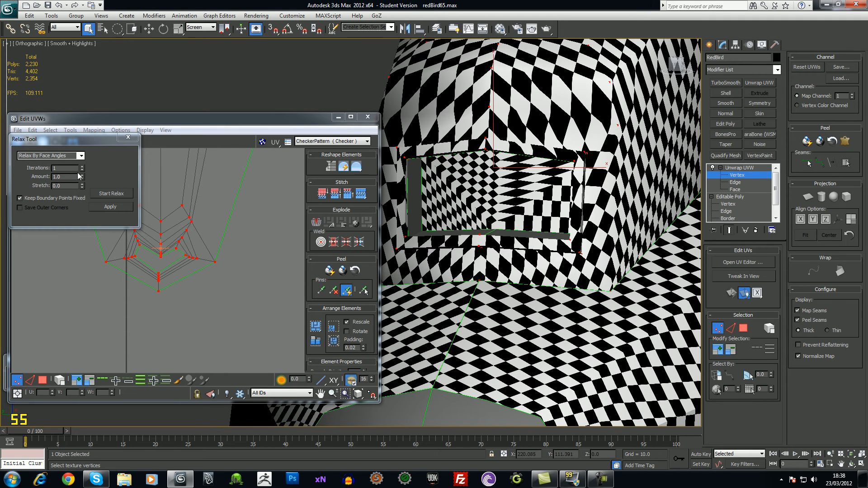
pyautogui.doubleClick(67, 177)
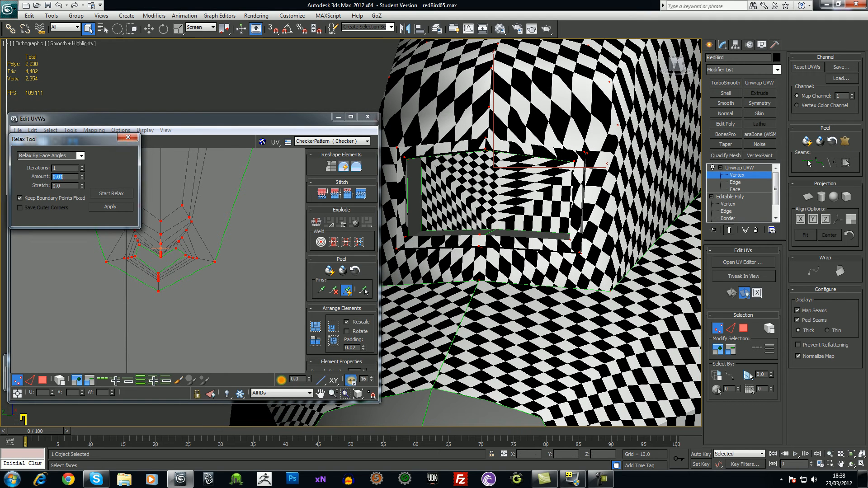
pyautogui.click(116, 194)
pyautogui.click(115, 194)
pyautogui.click(111, 208)
pyautogui.click(110, 209)
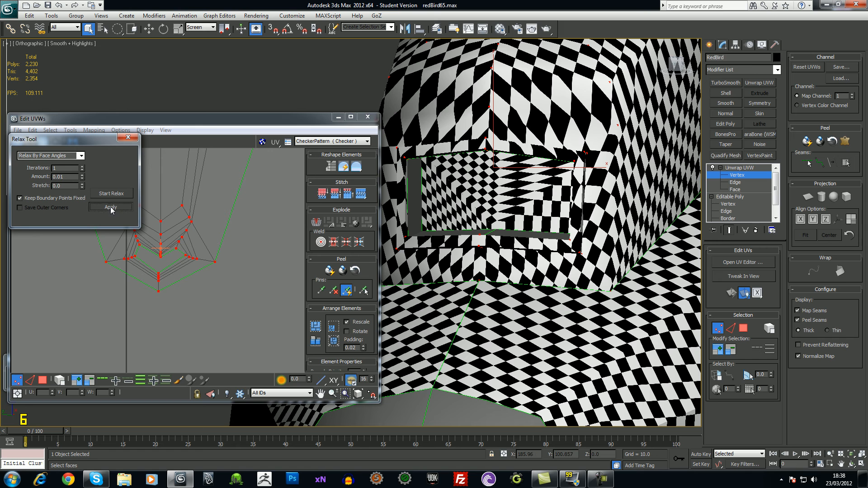
pyautogui.click(81, 156)
pyautogui.click(45, 168)
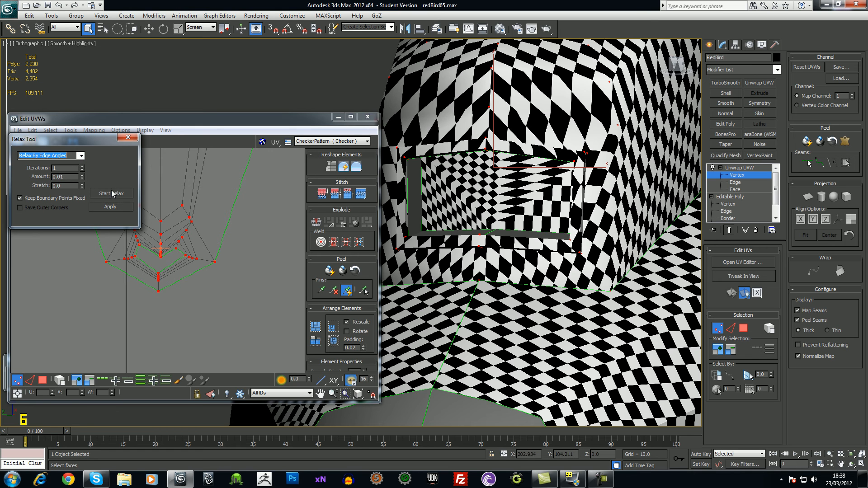
pyautogui.click(114, 194)
pyautogui.click(114, 196)
pyautogui.hotkey('ctrl', 'z')
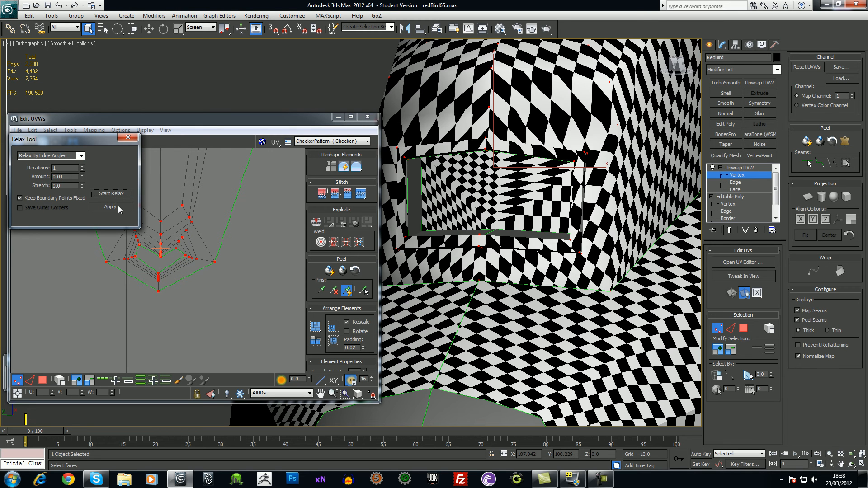
pyautogui.keyDown('alt'); pyautogui.moveTo(491, 158); pyautogui.dragTo(529, 179, button='middle'); pyautogui.keyUp('alt')
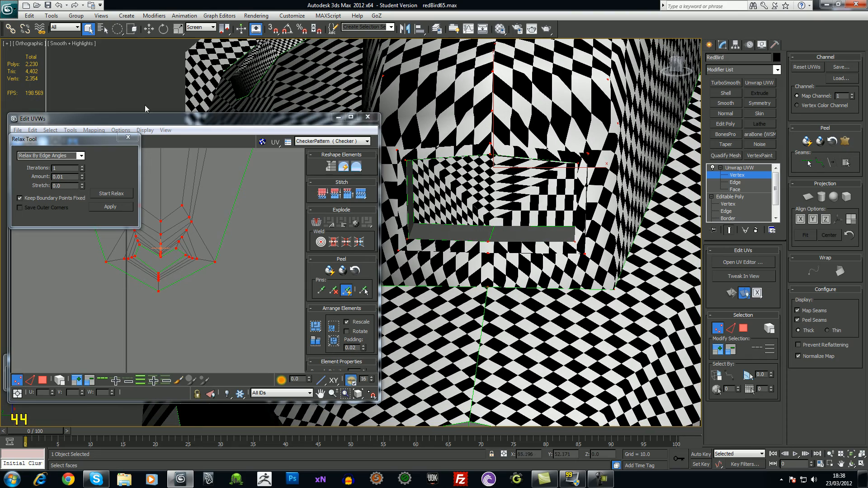
pyautogui.click(128, 137)
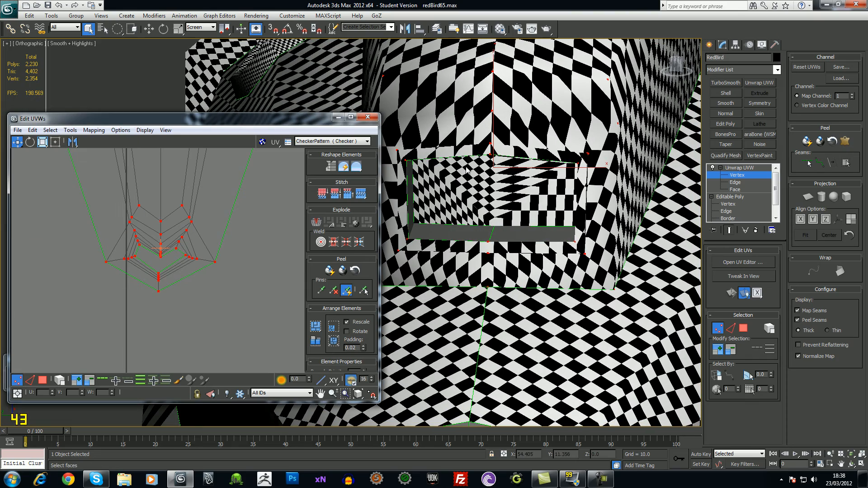
pyautogui.click(368, 117)
# At Unwrap UVW Face level, select the face strips left of, below and above the intake opening
pyautogui.keyDown('alt'); pyautogui.moveTo(628, 202); pyautogui.dragTo(637, 179, button='middle'); pyautogui.keyUp('alt')
pyautogui.scroll(-5, 520, 174)
pyautogui.scroll(4, 522, 177)
pyautogui.keyDown('alt'); pyautogui.moveTo(528, 185); pyautogui.dragTo(509, 201, button='middle'); pyautogui.keyUp('alt')
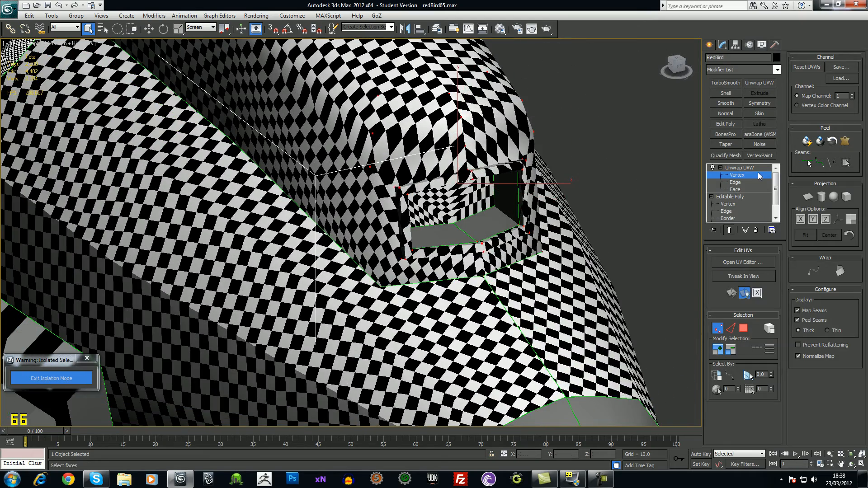
pyautogui.click(735, 189)
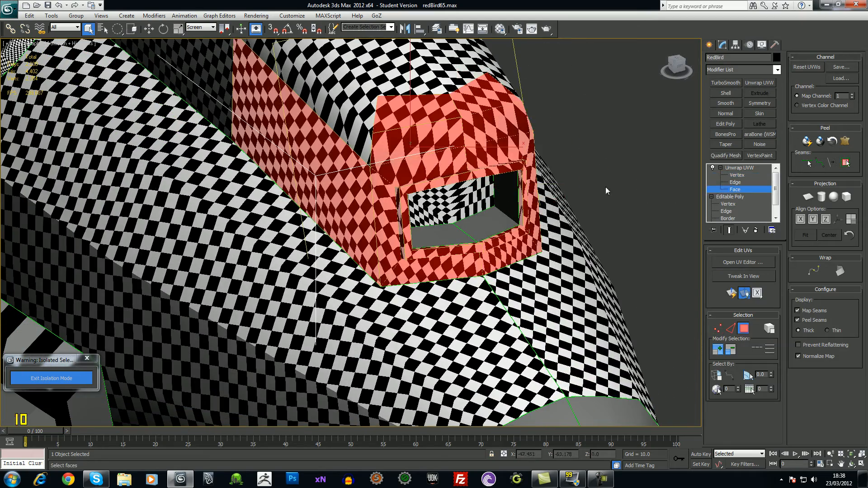
pyautogui.click(625, 158)
pyautogui.click(393, 259)
pyautogui.keyDown('ctrl'); pyautogui.click(400, 269); pyautogui.keyUp('ctrl')
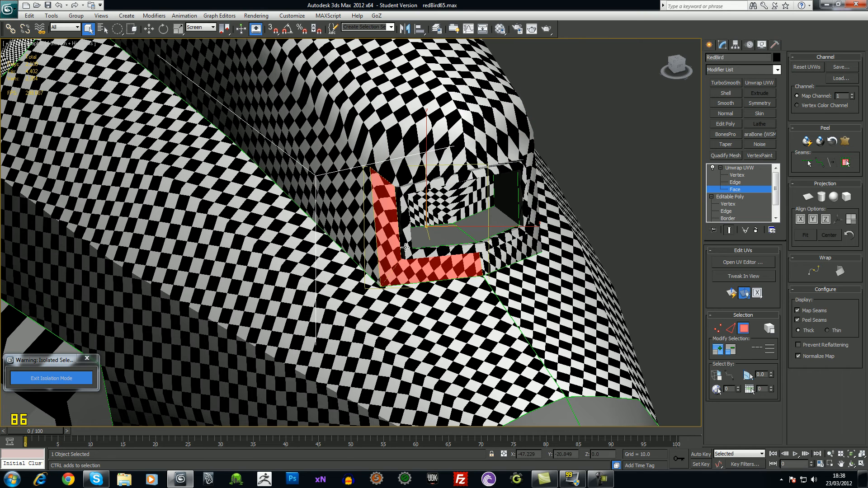
pyautogui.keyDown('ctrl'); pyautogui.click(381, 155); pyautogui.keyUp('ctrl')
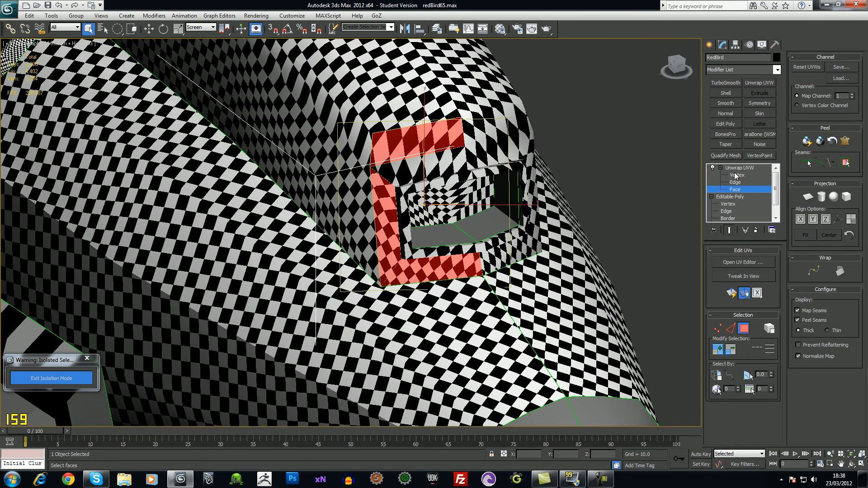
# Return to the modifier level and reopen the Edit UVs editor with those faces
pyautogui.click(737, 189)
pyautogui.click(742, 261)
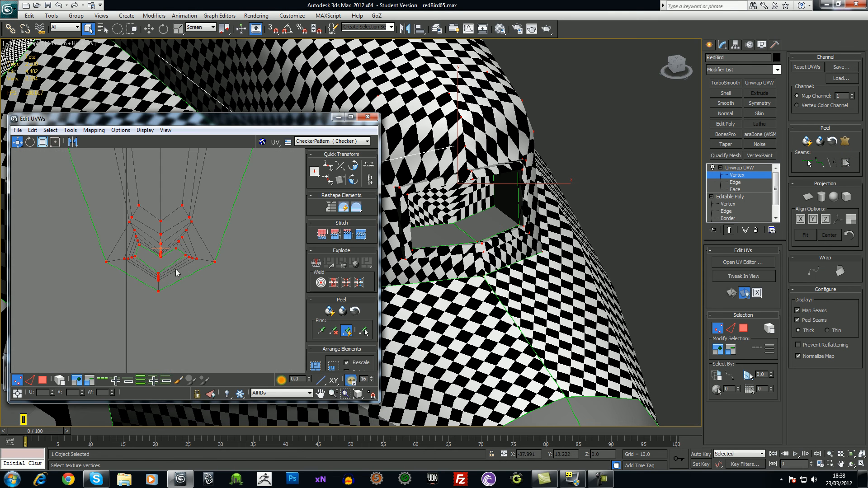
pyautogui.scroll(-3, 214, 294)
# Select the intake's UV faces, minus the upper ones, and move them down and right
pyautogui.click(43, 380)
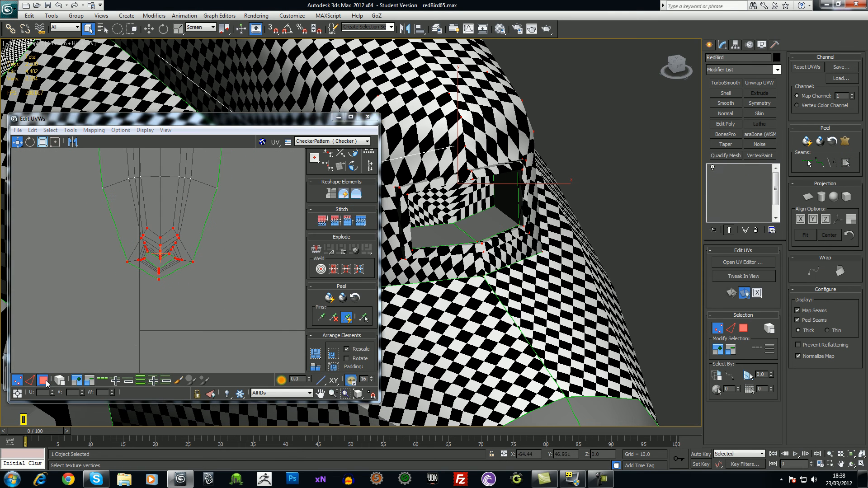
pyautogui.moveTo(219, 229); pyautogui.dragTo(220, 228)
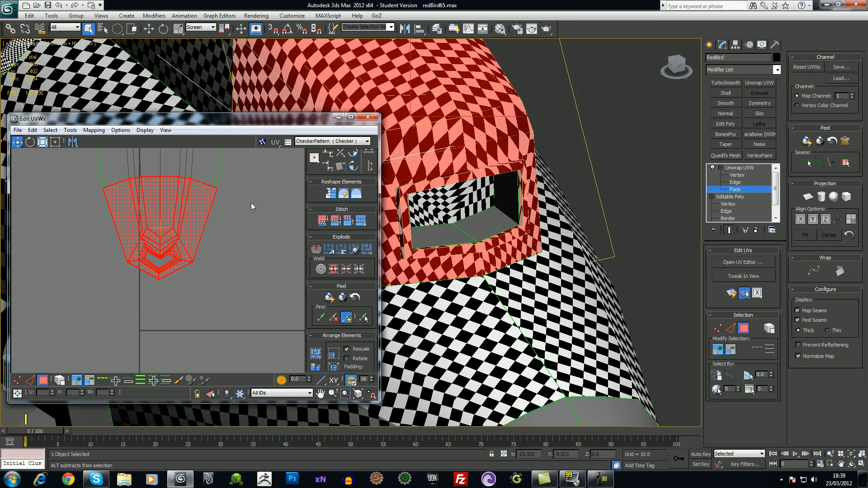
pyautogui.keyDown('alt'); pyautogui.moveTo(86, 215); pyautogui.dragTo(79, 218); pyautogui.keyUp('alt')
pyautogui.keyDown('alt'); pyautogui.moveTo(478, 202); pyautogui.dragTo(492, 214, button='middle'); pyautogui.keyUp('alt')
pyautogui.rightClick(188, 262)
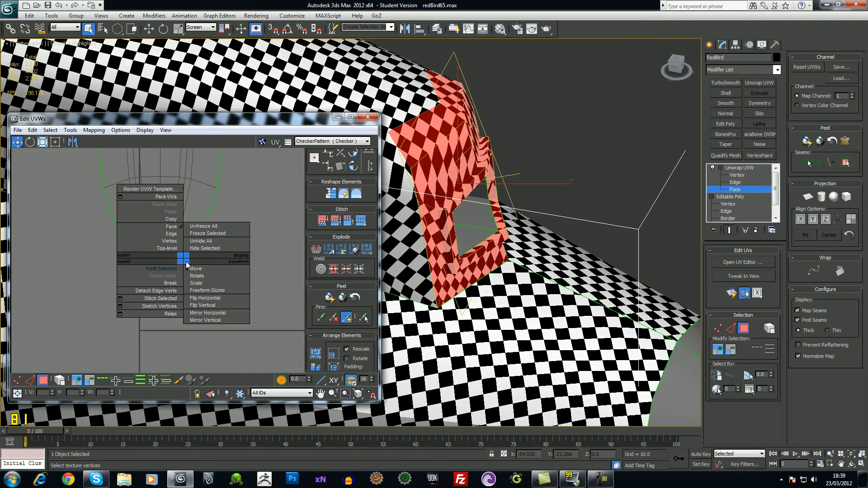
pyautogui.click(163, 288)
pyautogui.moveTo(182, 266); pyautogui.dragTo(203, 342)
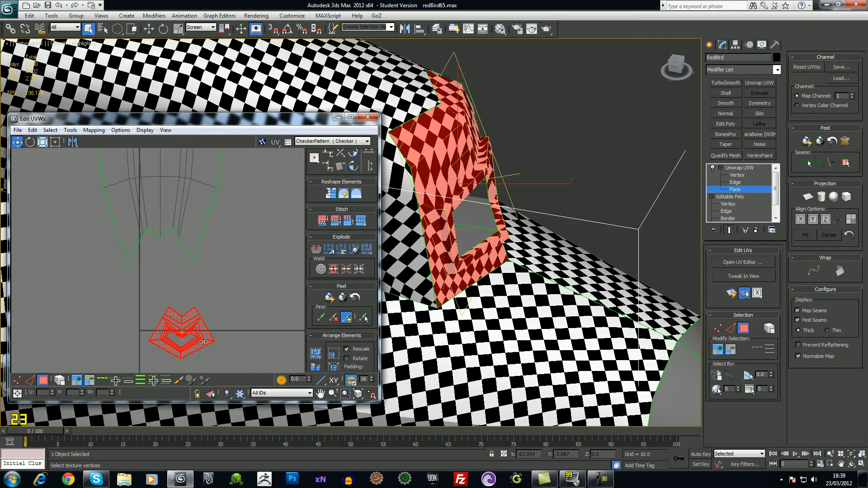
pyautogui.moveTo(227, 312); pyautogui.dragTo(213, 284, button='middle')
# Run two quick Relax By Face Angles passes on the selected UV faces
pyautogui.click(78, 131)
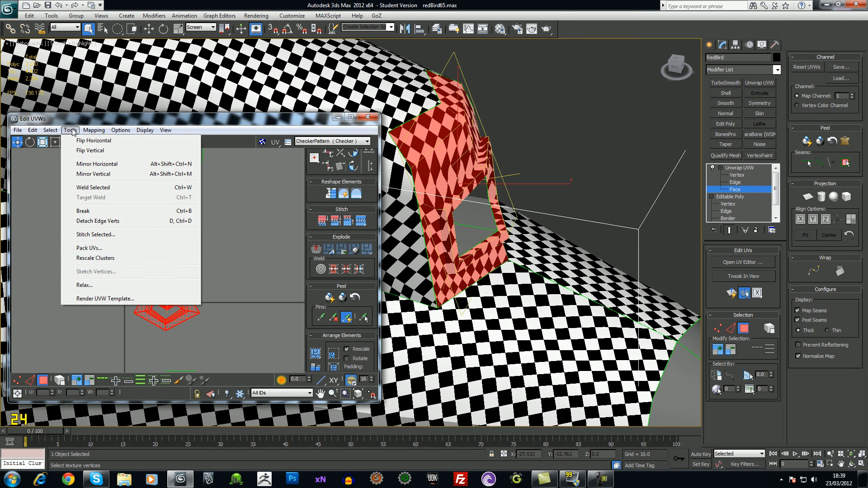
pyautogui.click(100, 286)
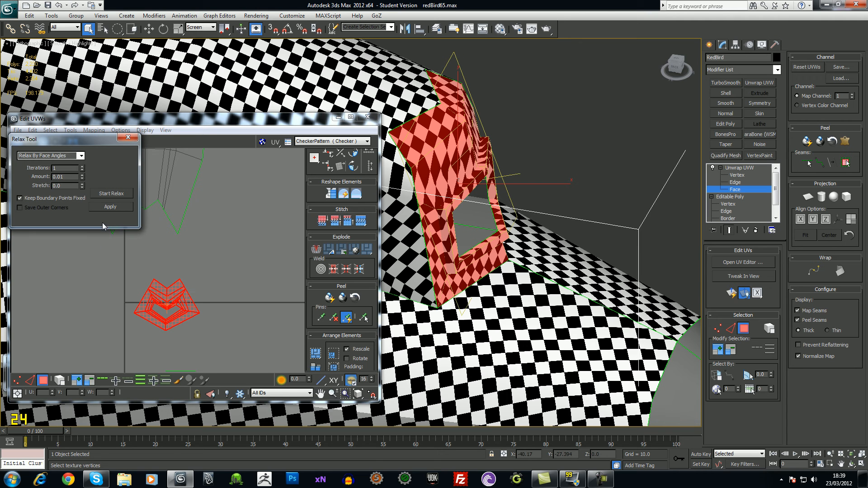
pyautogui.click(112, 193)
pyautogui.click(115, 194)
pyautogui.click(81, 156)
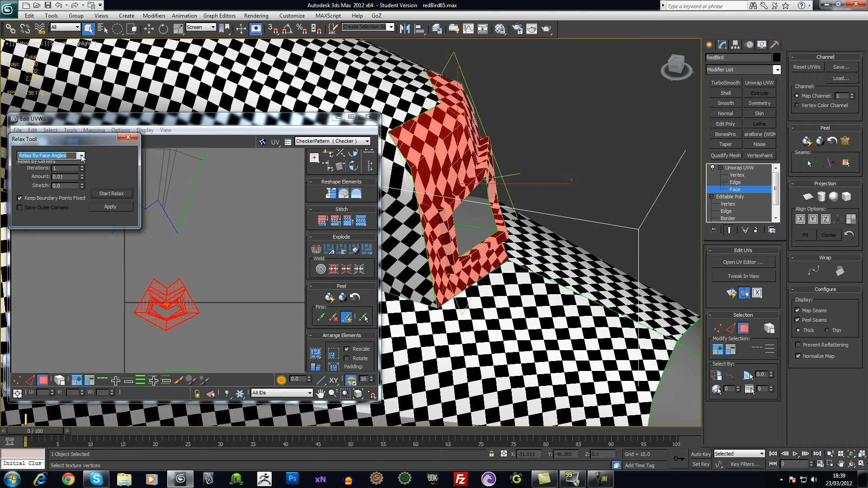
pyautogui.click(71, 165)
pyautogui.click(107, 195)
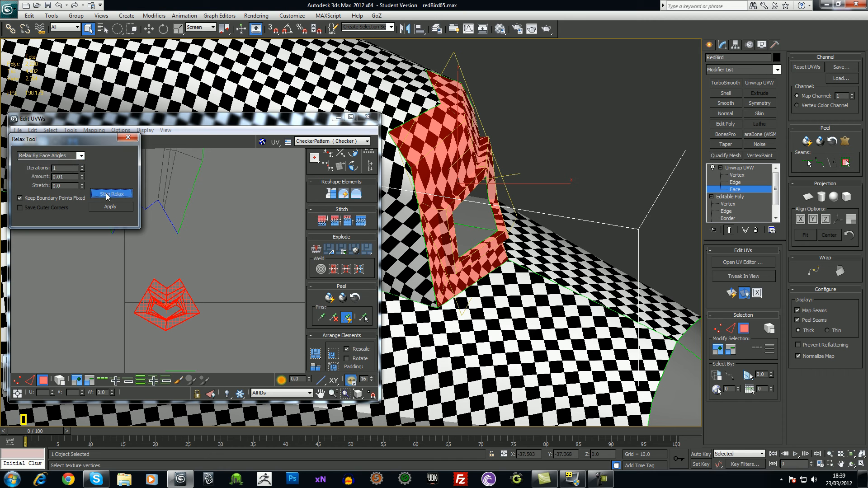
pyautogui.click(108, 194)
# Uncheck Keep Boundary Points Fixed and relax the intake shell by face angles
pyautogui.moveTo(187, 288); pyautogui.dragTo(166, 317, button='middle')
pyautogui.scroll(7, 168, 274)
pyautogui.scroll(4, 168, 246)
pyautogui.scroll(-3, 168, 253)
pyautogui.scroll(1, 166, 316)
pyautogui.scroll(5, 166, 317)
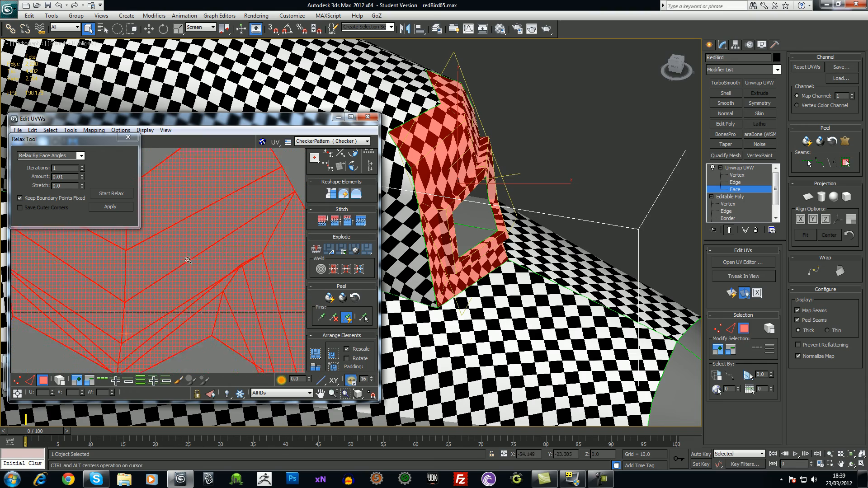
pyautogui.scroll(-5, 167, 317)
pyautogui.keyDown('alt'); pyautogui.moveTo(466, 241); pyautogui.dragTo(428, 206, button='middle'); pyautogui.keyUp('alt')
pyautogui.scroll(6, 441, 206)
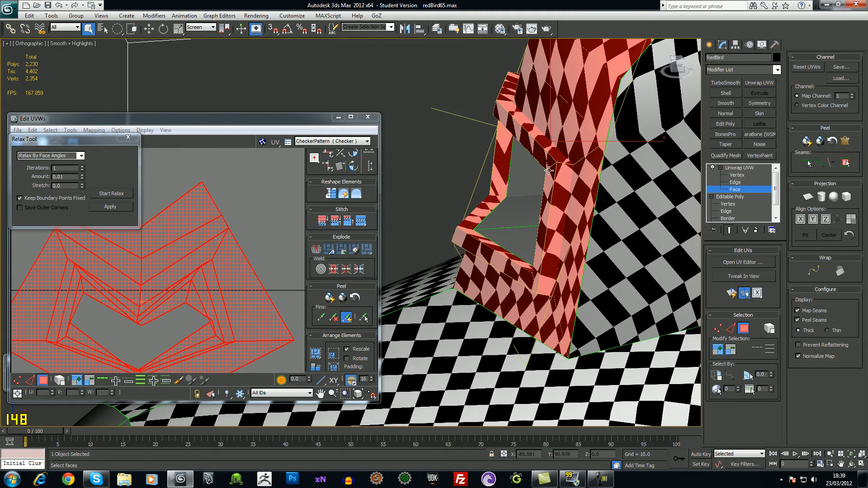
pyautogui.scroll(-4, 258, 291)
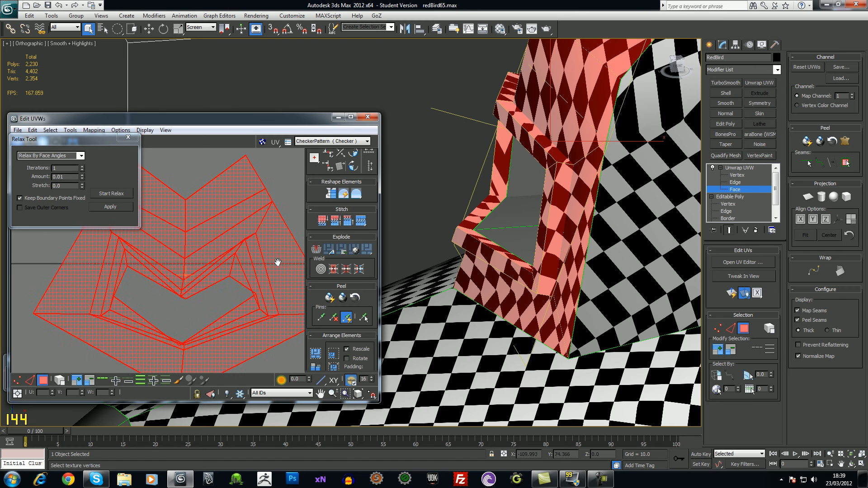
pyautogui.scroll(-2, 257, 291)
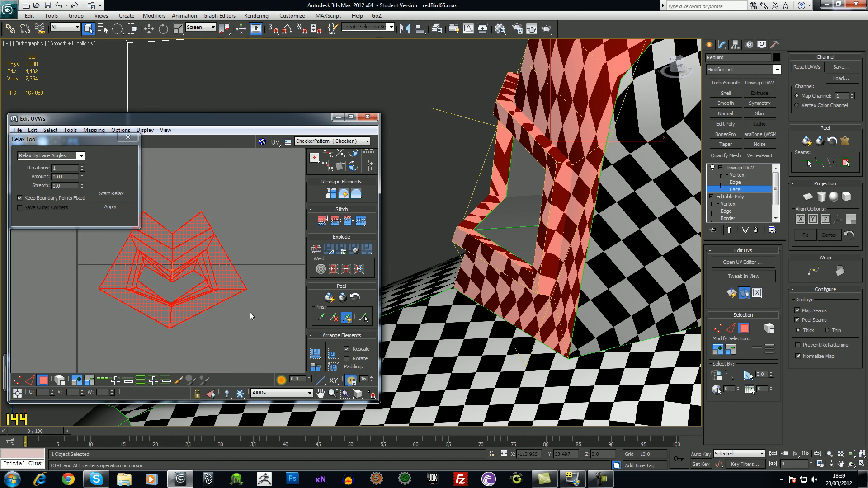
pyautogui.click(77, 156)
pyautogui.click(68, 165)
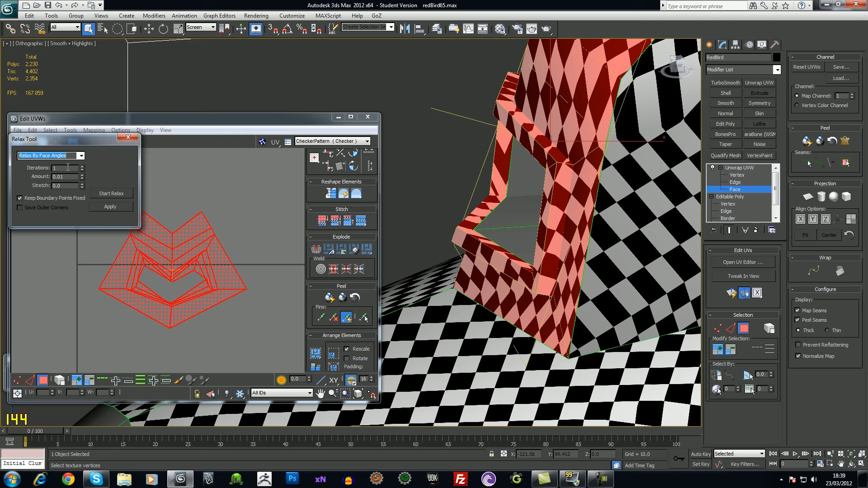
pyautogui.click(20, 200)
pyautogui.click(111, 194)
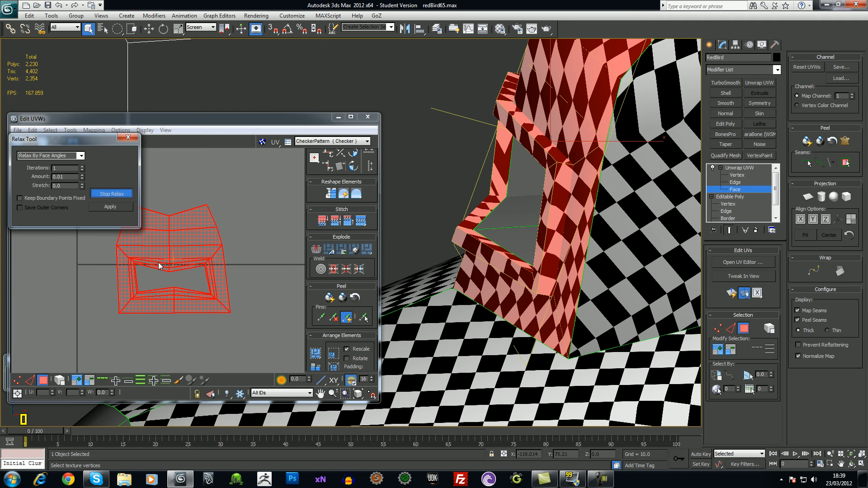
pyautogui.click(104, 193)
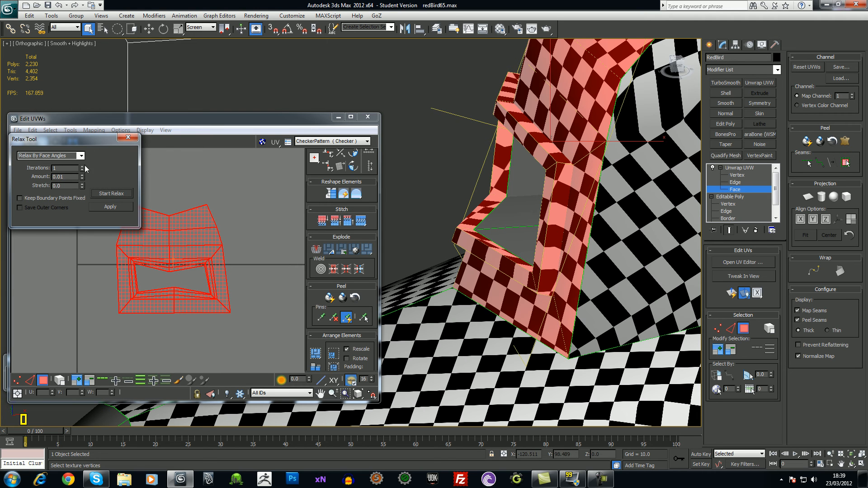
# Try a Relax By Edge Angles pass on the intake shell
pyautogui.click(81, 156)
pyautogui.click(46, 164)
pyautogui.click(103, 194)
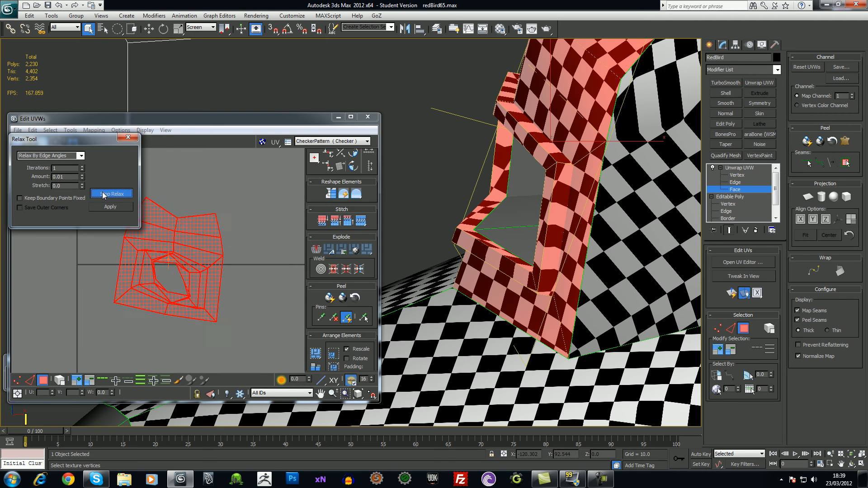
pyautogui.click(103, 194)
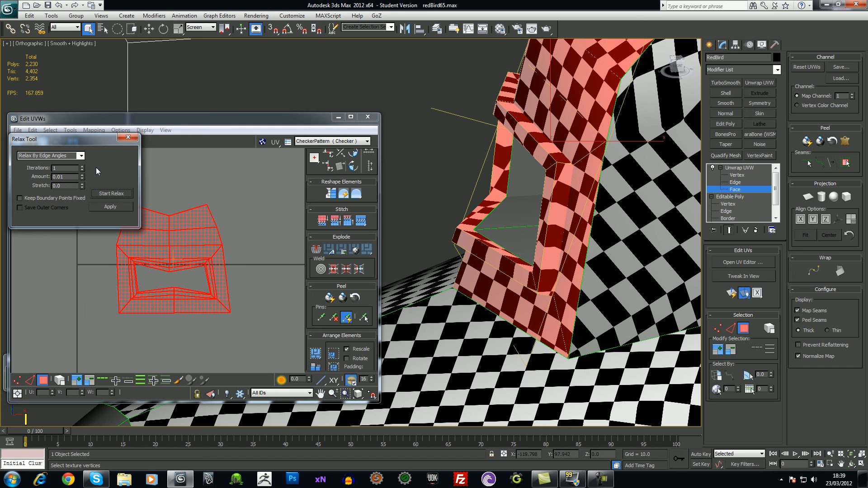
# In Vertex mode, nudge the intake's top row of UV vertices slightly right
pyautogui.moveTo(201, 226); pyautogui.dragTo(248, 234, button='middle')
pyautogui.click(18, 381)
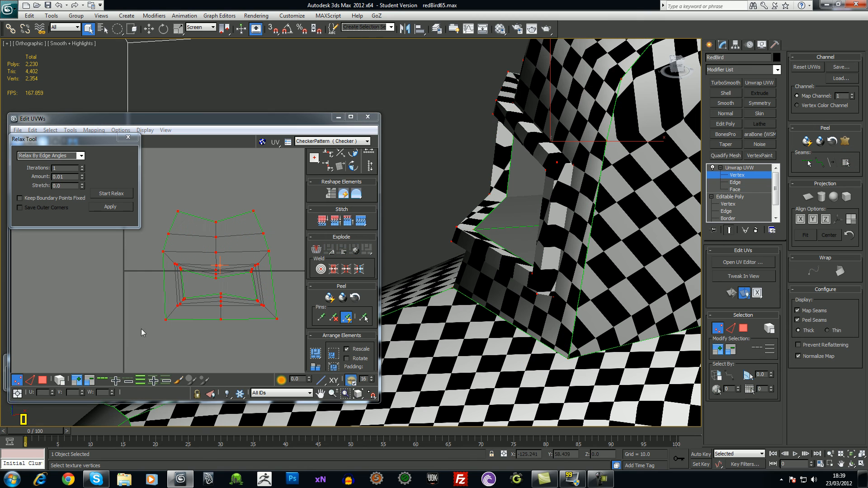
pyautogui.moveTo(158, 209); pyautogui.dragTo(282, 279)
pyautogui.moveTo(282, 281); pyautogui.dragTo(263, 294, button='middle')
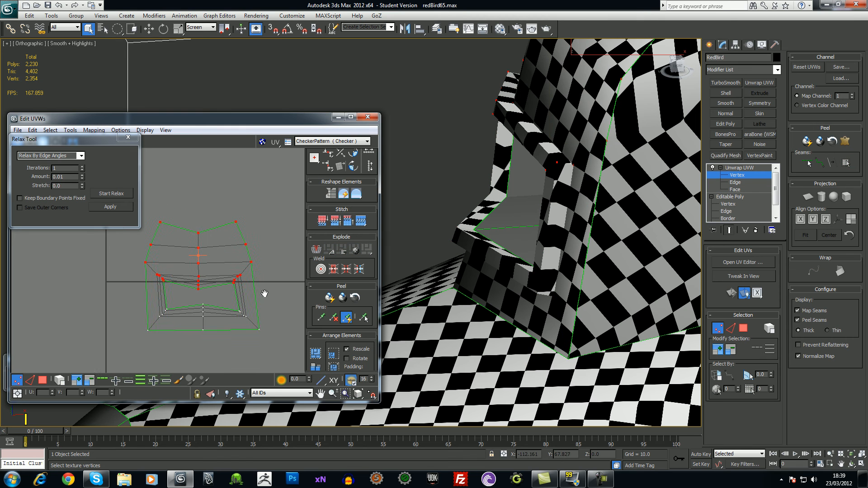
pyautogui.moveTo(198, 279); pyautogui.dragTo(208, 298)
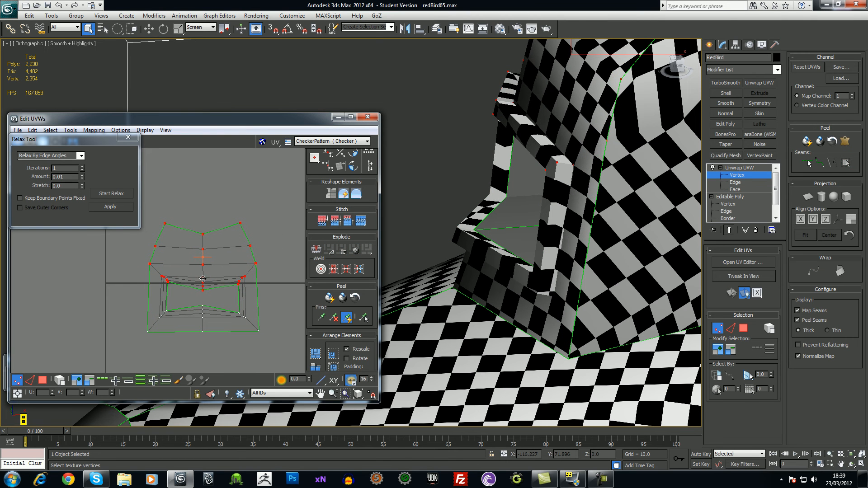
pyautogui.click(218, 357)
# Try stitching the intake shell's vertices to the body UVs, then undo the stitch
pyautogui.moveTo(520, 244)
pyautogui.keyDown('alt'); pyautogui.mouseDown(button='middle')
pyautogui.moveTo(581, 254)
pyautogui.moveTo(506, 240)
pyautogui.mouseUp(button='middle'); pyautogui.keyUp('alt')
pyautogui.scroll(-6, 192, 237)
pyautogui.moveTo(147, 242); pyautogui.dragTo(176, 272, button='middle')
pyautogui.moveTo(175, 272); pyautogui.dragTo(198, 244)
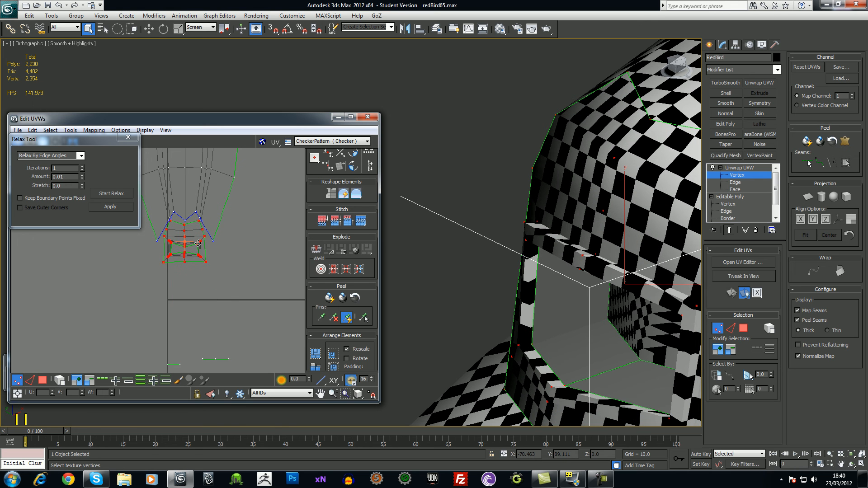
pyautogui.rightClick(195, 249)
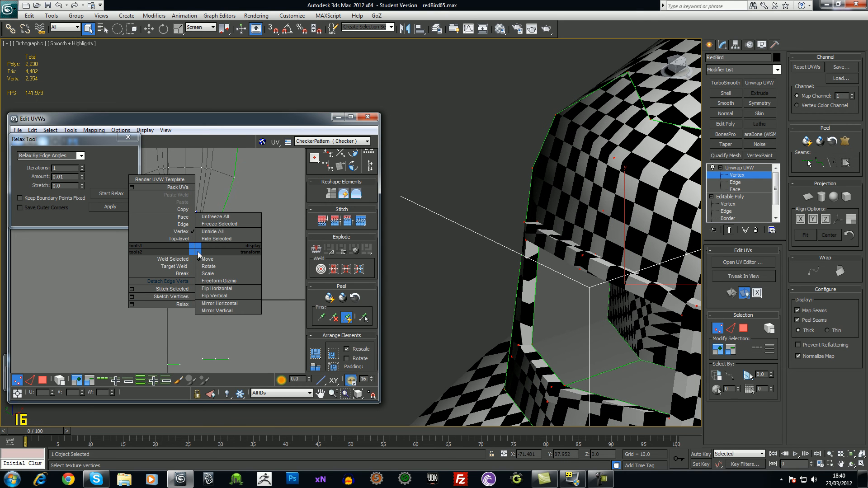
pyautogui.click(180, 290)
pyautogui.moveTo(219, 271); pyautogui.dragTo(252, 329, button='middle')
pyautogui.hotkey('ctrl', 'z')
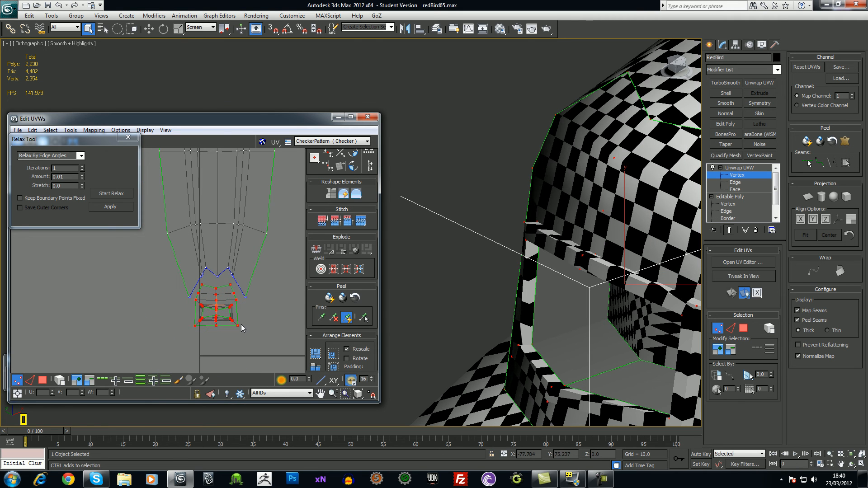
pyautogui.click(248, 332)
pyautogui.scroll(4, 251, 321)
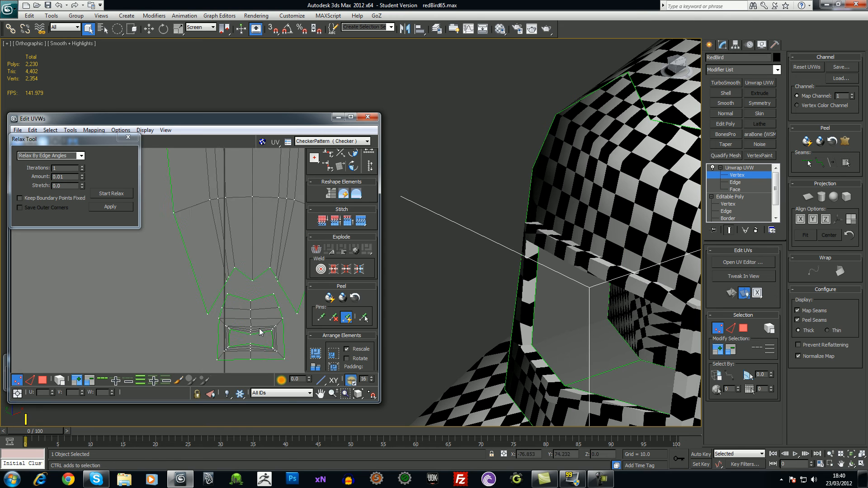
# In Face mode, move the upper fan UV element down slightly
pyautogui.click(42, 379)
pyautogui.click(231, 199)
pyautogui.moveTo(226, 217); pyautogui.dragTo(227, 222)
pyautogui.moveTo(237, 263); pyautogui.dragTo(232, 239, button='middle')
pyautogui.scroll(2, 232, 240)
# Drag a border UV vertex down to the mesh's lower-left corner
pyautogui.click(18, 381)
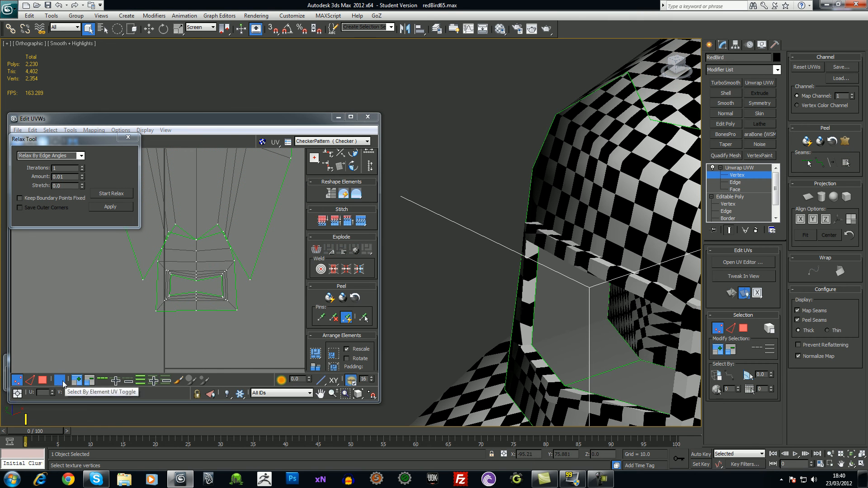
pyautogui.click(134, 340)
pyautogui.scroll(1, 154, 310)
pyautogui.moveTo(143, 281); pyautogui.dragTo(153, 312)
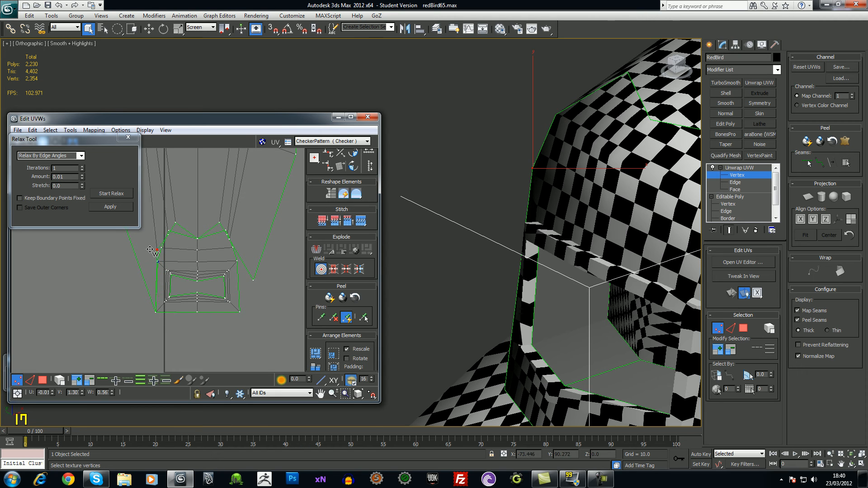
# Target-weld the loose upper-left and right-side UV vertices onto their partners
pyautogui.click(169, 231)
pyautogui.moveTo(180, 227); pyautogui.dragTo(162, 247)
pyautogui.moveTo(219, 222); pyautogui.dragTo(227, 229)
pyautogui.moveTo(254, 280); pyautogui.dragTo(236, 313)
# Weld a seam vertex onto the one below it and the V's centre vertex onto its partner
pyautogui.scroll(5, 227, 244)
pyautogui.moveTo(211, 261); pyautogui.dragTo(229, 307)
pyautogui.moveTo(205, 253); pyautogui.dragTo(218, 281)
pyautogui.moveTo(225, 280); pyautogui.dragTo(253, 211, button='middle')
pyautogui.moveTo(170, 228); pyautogui.dragTo(193, 281, button='middle')
pyautogui.scroll(4, 195, 271)
pyautogui.moveTo(194, 265)
pyautogui.mouseDown()
pyautogui.moveTo(189, 276)
pyautogui.moveTo(194, 266)
pyautogui.mouseUp()
pyautogui.scroll(-4, 213, 276)
# Orbit over the head and to a low frontal view to inspect the seams
pyautogui.moveTo(615, 248); pyautogui.dragTo(511, 230, button='middle')
pyautogui.scroll(-6, 538, 256)
pyautogui.moveTo(432, 219); pyautogui.dragTo(456, 215, button='middle')
pyautogui.scroll(-2, 192, 296)
pyautogui.moveTo(192, 280); pyautogui.dragTo(236, 276, button='middle')
pyautogui.scroll(-1, 244, 271)
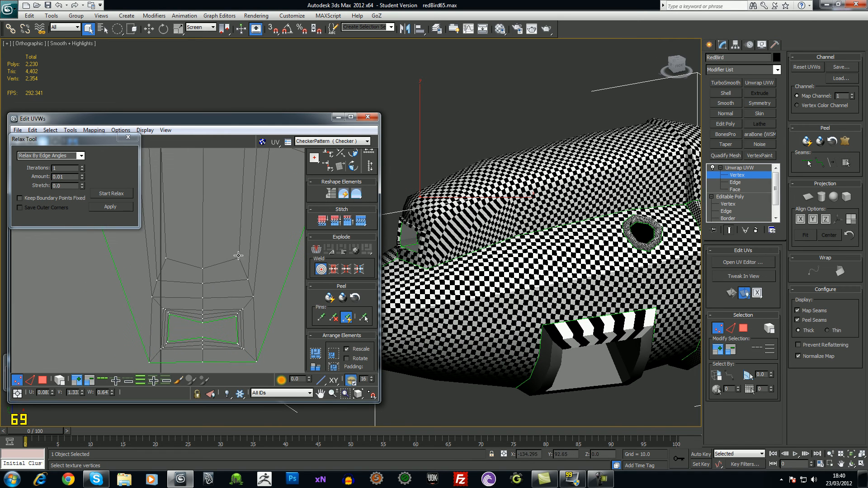
# Try and undo two UV vertex moves, then select the vertices above the intake
pyautogui.click(238, 257)
pyautogui.moveTo(249, 279); pyautogui.dragTo(241, 260)
pyautogui.hotkey('ctrl', 'z')
pyautogui.moveTo(254, 297)
pyautogui.mouseDown()
pyautogui.moveTo(265, 297)
pyautogui.moveTo(264, 290)
pyautogui.moveTo(260, 316)
pyautogui.moveTo(265, 297)
pyautogui.moveTo(264, 307)
pyautogui.mouseUp()
pyautogui.hotkey('ctrl', 'z')
pyautogui.moveTo(246, 297); pyautogui.dragTo(250, 261, button='middle')
pyautogui.scroll(-3, 250, 260)
pyautogui.moveTo(183, 252); pyautogui.dragTo(195, 273, button='middle')
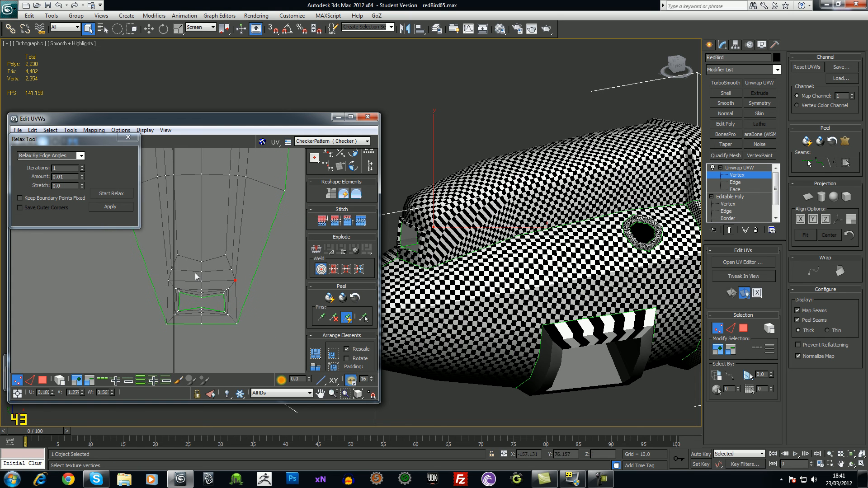
pyautogui.click(248, 283)
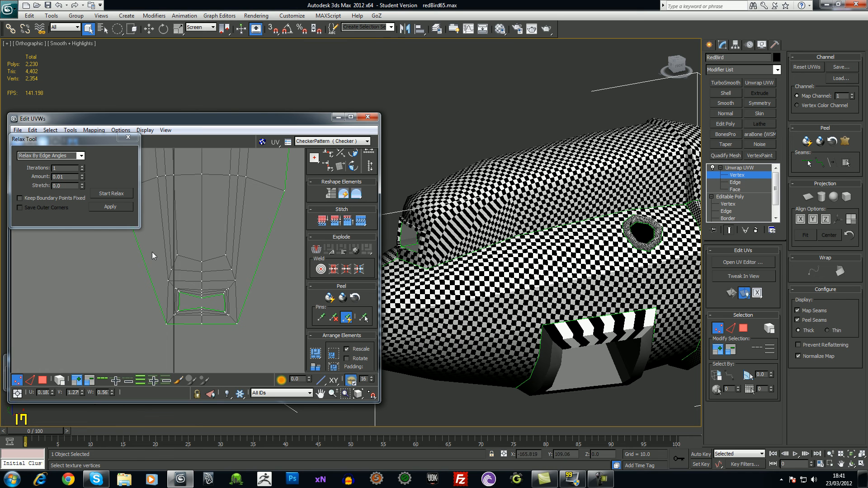
pyautogui.moveTo(243, 285); pyautogui.dragTo(244, 286)
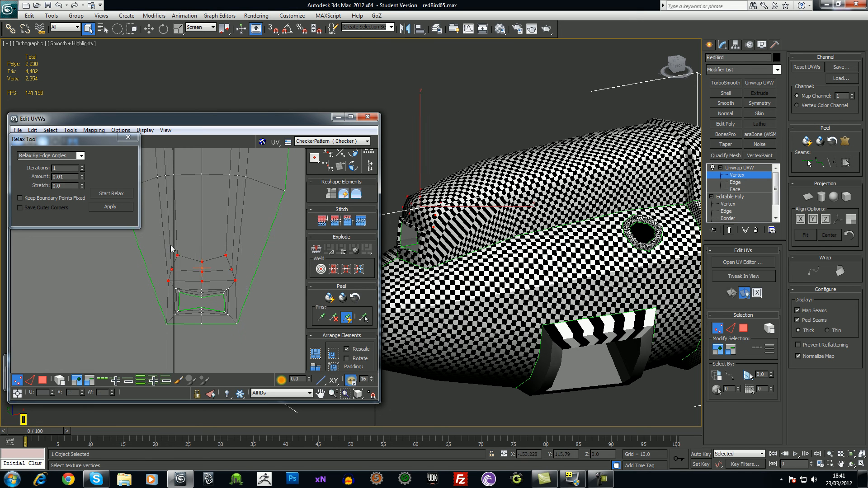
# Switch to Relax By Face Angles and run several short relax passes
pyautogui.click(114, 195)
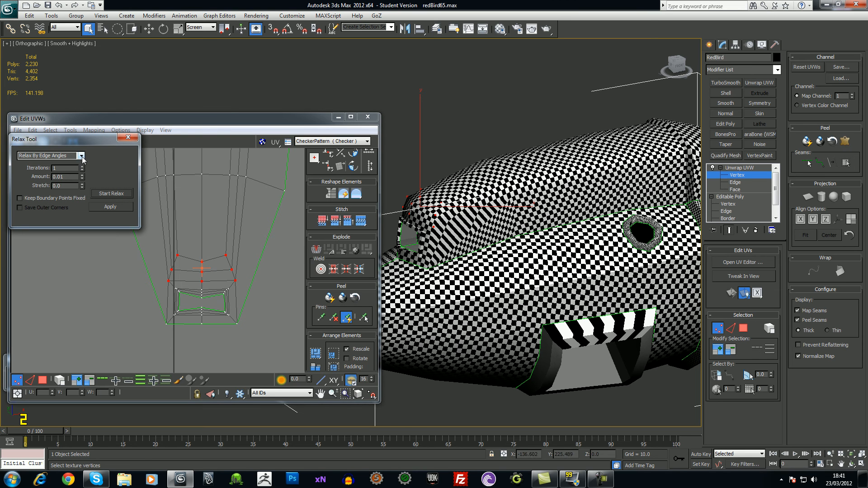
pyautogui.click(82, 158)
pyautogui.click(45, 163)
pyautogui.click(111, 193)
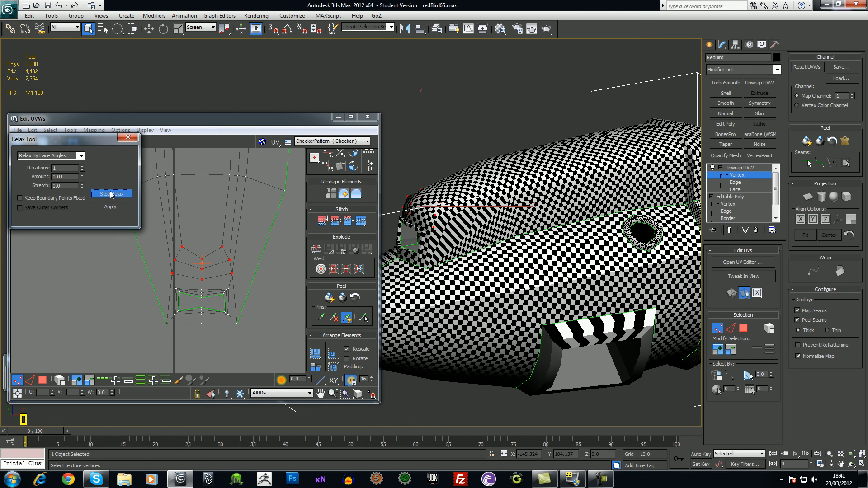
pyautogui.click(111, 194)
pyautogui.click(112, 195)
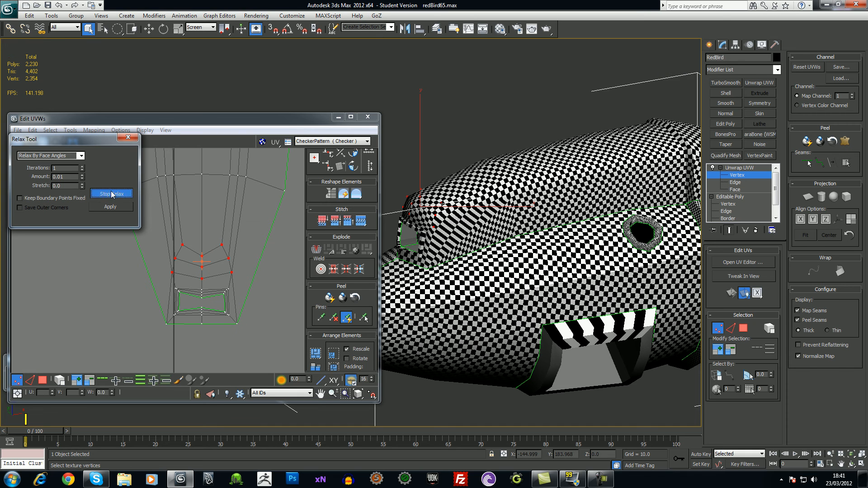
pyautogui.click(112, 195)
pyautogui.click(112, 195)
pyautogui.click(113, 196)
pyautogui.click(113, 196)
pyautogui.click(113, 195)
pyautogui.click(114, 195)
pyautogui.click(114, 195)
pyautogui.scroll(-2, 248, 240)
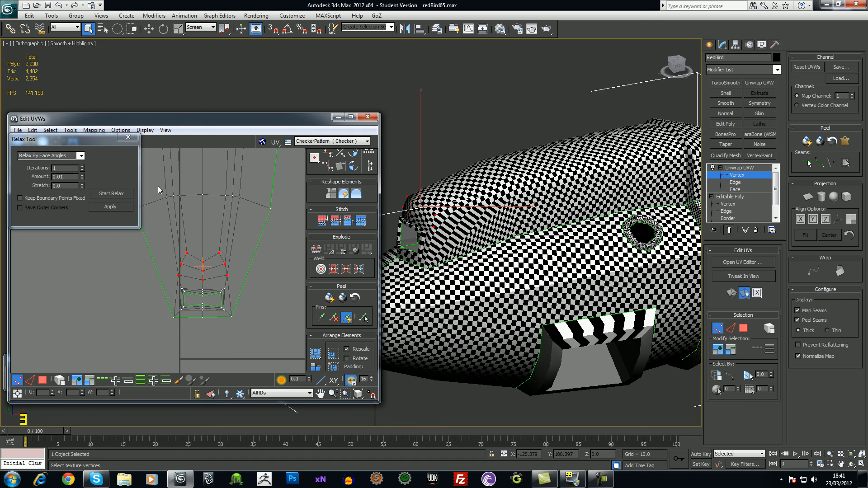
# Add the upper row of UV vertices and relax again
pyautogui.moveTo(248, 280); pyautogui.dragTo(249, 280)
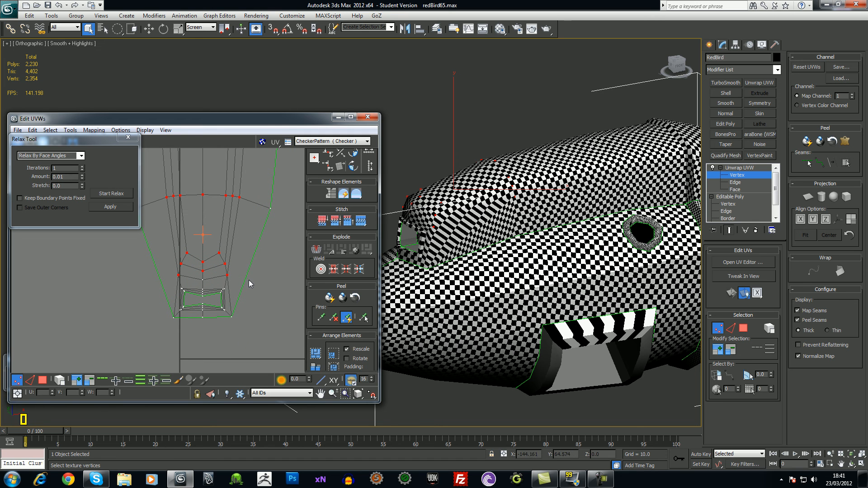
pyautogui.click(108, 194)
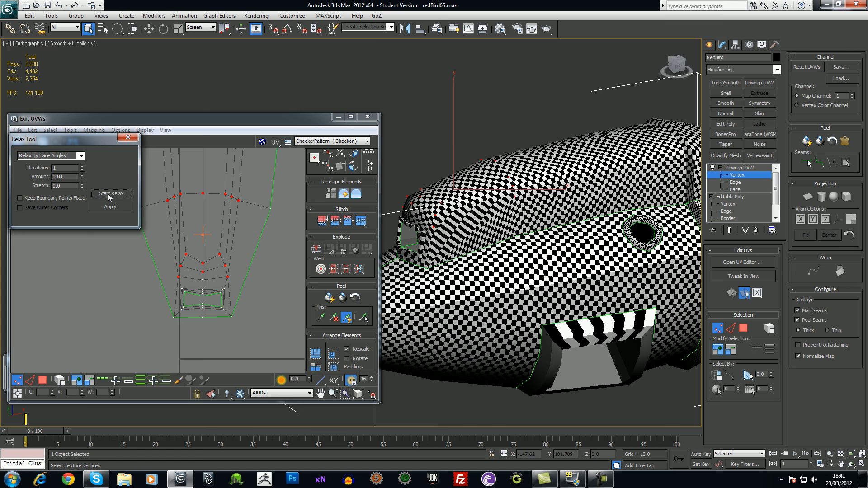
pyautogui.click(109, 196)
pyautogui.moveTo(192, 254); pyautogui.dragTo(213, 263, button='middle')
pyautogui.scroll(-1, 196, 247)
# Relax the UV island's lower vertices, then undo the poor result
pyautogui.moveTo(284, 337); pyautogui.dragTo(148, 203)
pyautogui.moveTo(238, 325); pyautogui.dragTo(221, 295, button='middle')
pyautogui.moveTo(227, 332); pyautogui.dragTo(213, 319, button='middle')
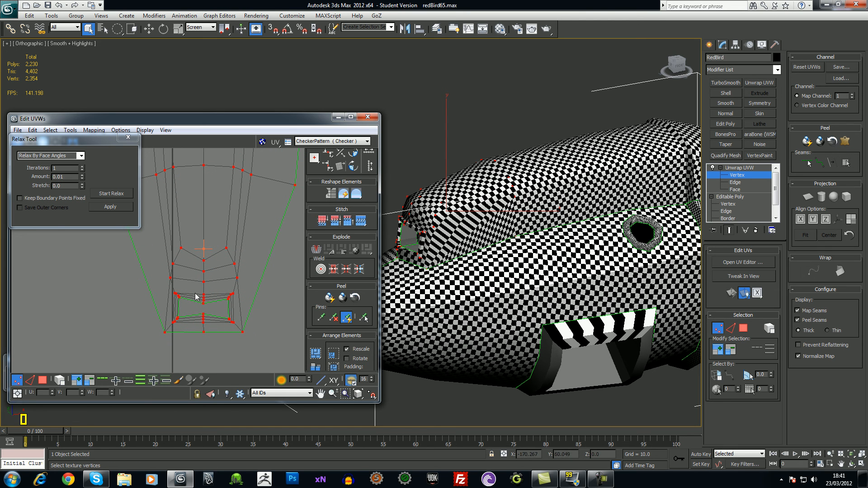
pyautogui.click(111, 193)
pyautogui.click(111, 193)
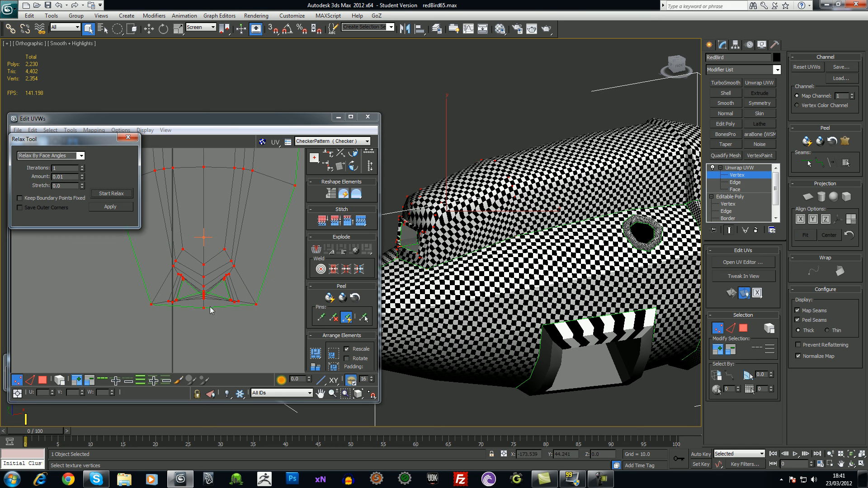
pyautogui.hotkey('ctrl', 'z')
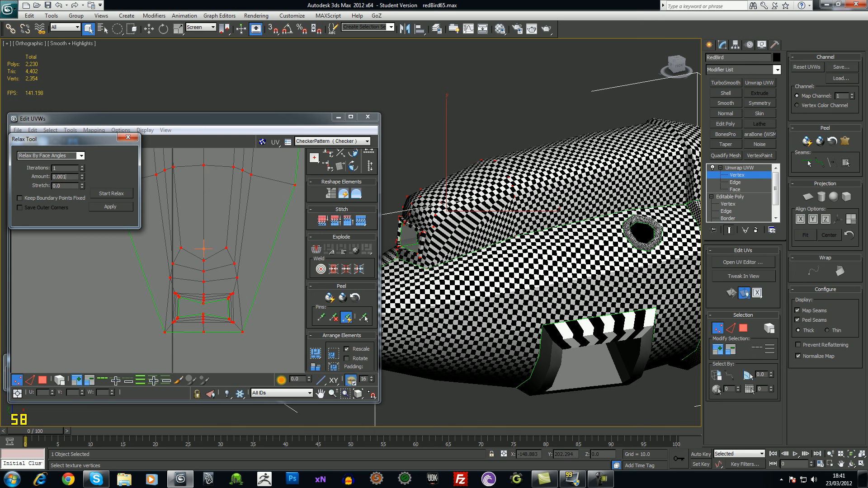
# Rerun several face-angle relax passes and edit the relax Amount to 1.0
pyautogui.click(114, 194)
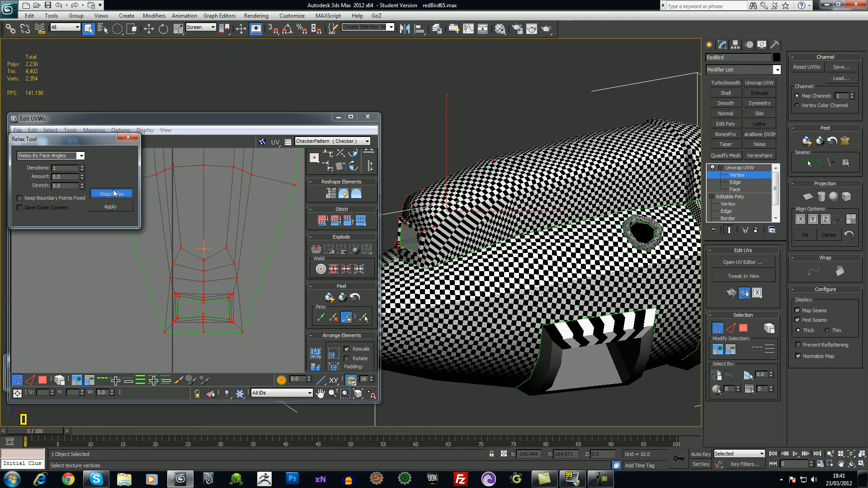
pyautogui.click(114, 194)
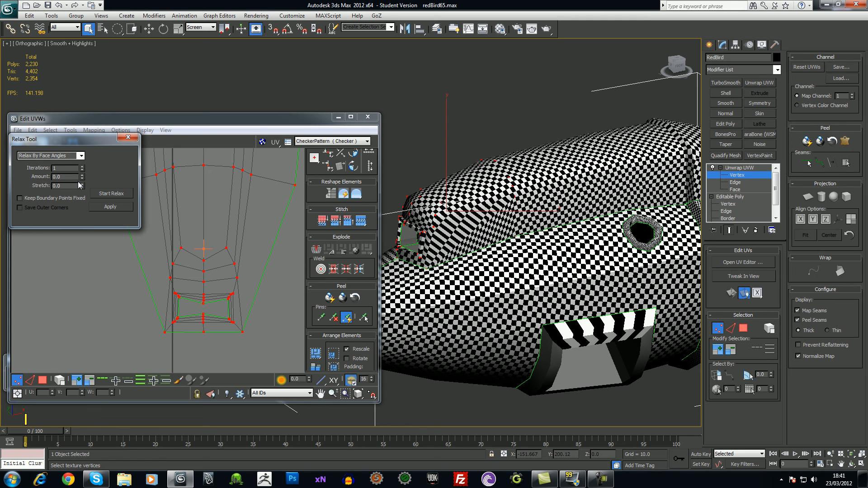
pyautogui.click(114, 196)
pyautogui.click(115, 196)
pyautogui.click(112, 194)
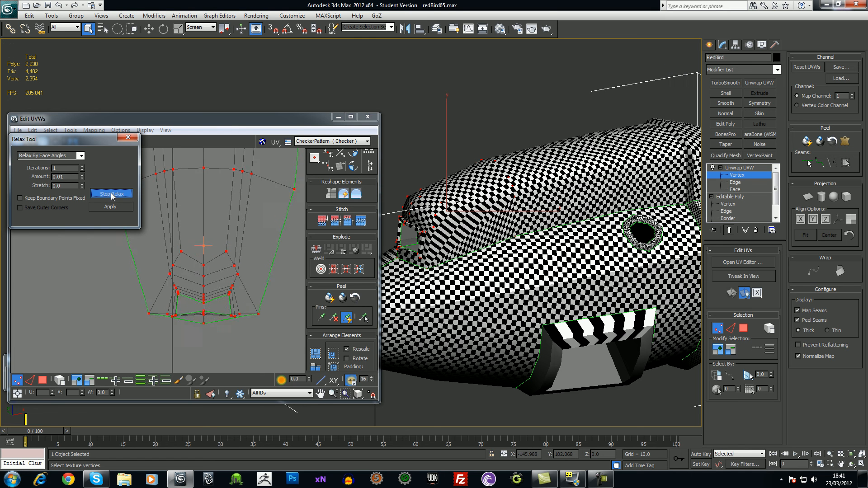
pyautogui.click(112, 195)
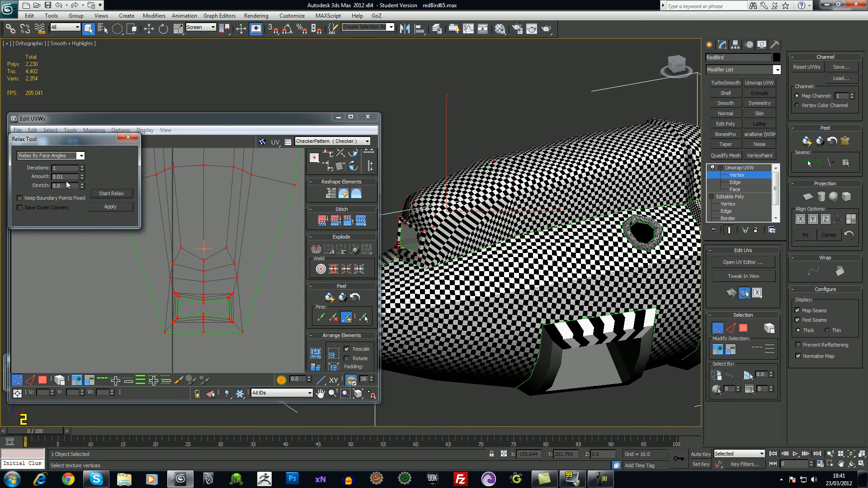
pyautogui.moveTo(65, 177); pyautogui.dragTo(6, 174)
# Apply the relax step to the intake UVs nine times in a row
pyautogui.click(109, 207)
pyautogui.click(112, 207)
pyautogui.click(113, 205)
pyautogui.click(113, 205)
pyautogui.click(113, 206)
pyautogui.click(113, 206)
pyautogui.click(114, 208)
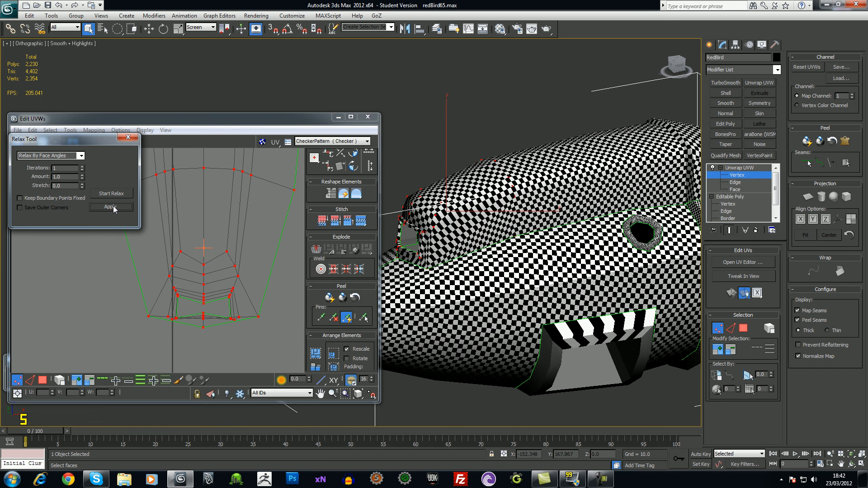
pyautogui.click(110, 207)
pyautogui.click(109, 207)
pyautogui.click(109, 207)
pyautogui.click(109, 207)
# Try moving one intake border UV vertex to the right, then undo it
pyautogui.click(276, 337)
pyautogui.moveTo(261, 303)
pyautogui.mouseDown(button='middle')
pyautogui.moveTo(249, 300)
pyautogui.moveTo(262, 303)
pyautogui.mouseUp(button='middle')
pyautogui.moveTo(484, 237); pyautogui.dragTo(444, 204, button='middle')
pyautogui.moveTo(261, 267); pyautogui.dragTo(249, 265, button='middle')
pyautogui.click(231, 273)
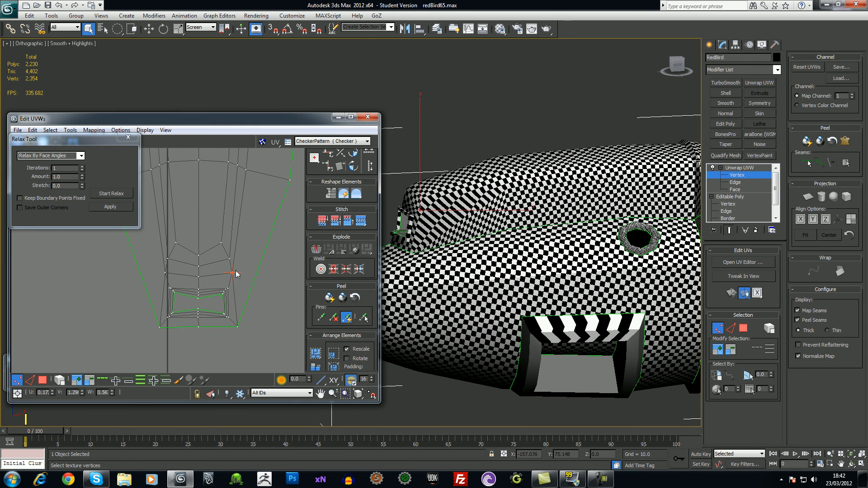
pyautogui.moveTo(231, 272); pyautogui.dragTo(260, 252)
pyautogui.hotkey('ctrl', 'z')
# Pull the intake's bottom-right, bottom-left and bottom-middle UV vertices outward and down
pyautogui.moveTo(265, 280); pyautogui.dragTo(266, 250, button='middle')
pyautogui.scroll(-3, 257, 292)
pyautogui.click(205, 284)
pyautogui.moveTo(205, 285); pyautogui.dragTo(251, 294)
pyautogui.moveTo(159, 285); pyautogui.dragTo(126, 306)
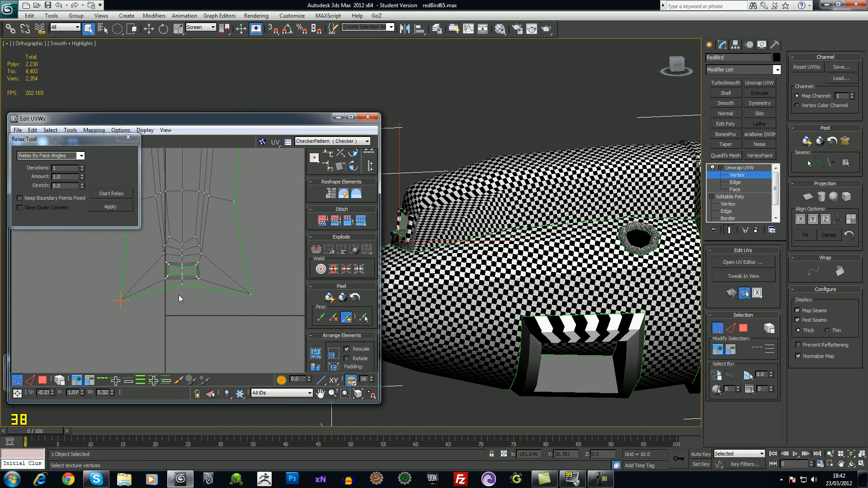
pyautogui.moveTo(183, 287); pyautogui.dragTo(181, 308)
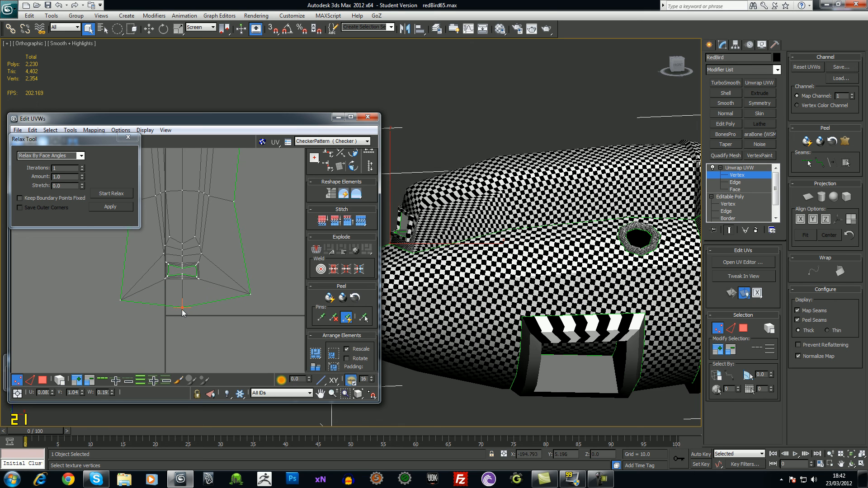
pyautogui.moveTo(120, 301); pyautogui.dragTo(117, 294)
# Select the central intake UV cluster and relax it by Face Angles
pyautogui.moveTo(176, 266); pyautogui.dragTo(190, 284, button='middle')
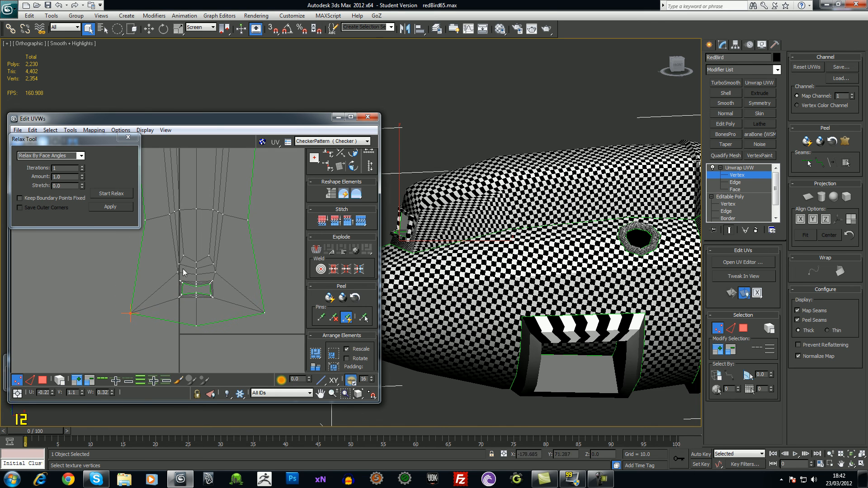
pyautogui.moveTo(165, 243); pyautogui.dragTo(229, 309)
pyautogui.moveTo(226, 297); pyautogui.dragTo(228, 292, button='middle')
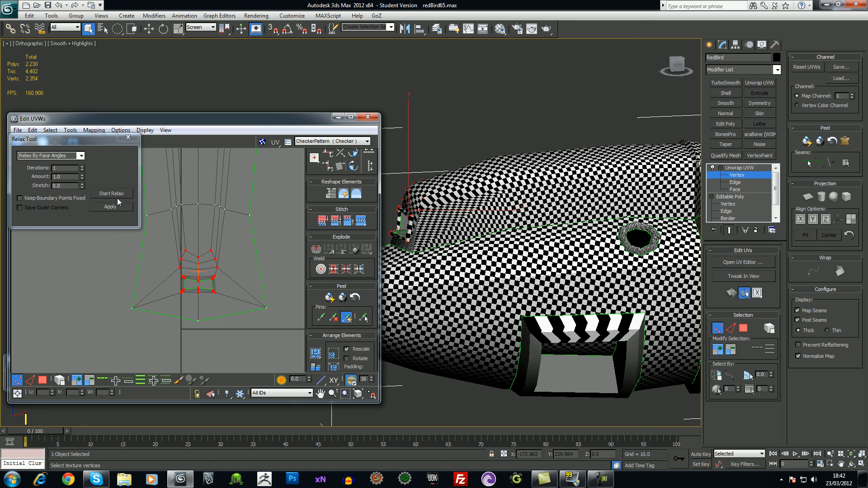
pyautogui.click(80, 156)
pyautogui.click(72, 163)
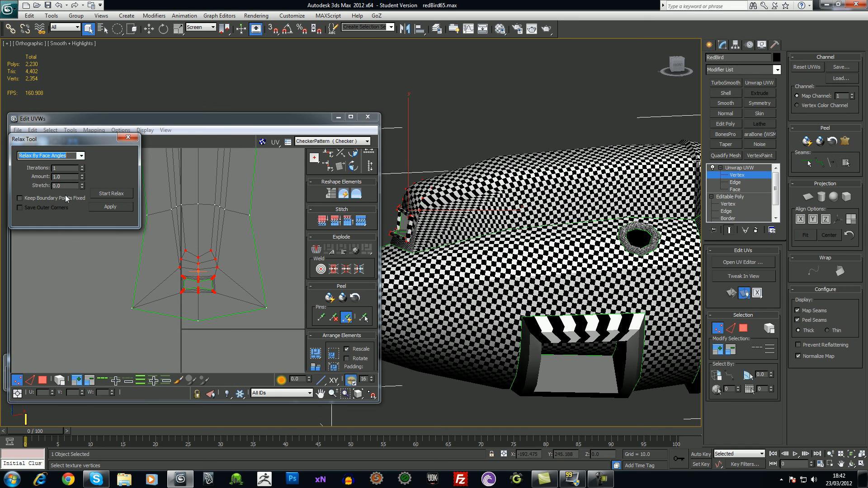
pyautogui.click(108, 197)
pyautogui.click(109, 196)
pyautogui.moveTo(473, 214)
pyautogui.keyDown('alt'); pyautogui.mouseDown(button='middle')
pyautogui.moveTo(486, 227)
pyautogui.moveTo(485, 216)
pyautogui.mouseUp(button='middle'); pyautogui.keyUp('alt')
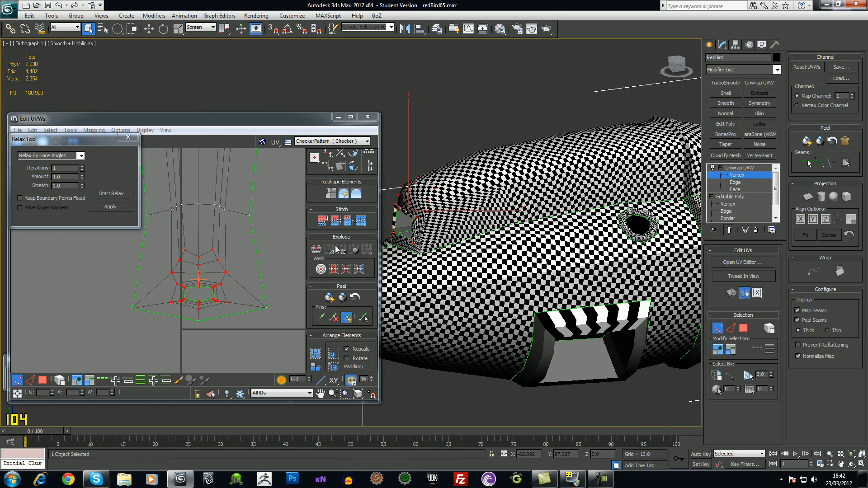
# Relax the cluster by Edge Angles, then switch back and relax by Face Angles again
pyautogui.click(81, 156)
pyautogui.click(74, 170)
pyautogui.click(111, 194)
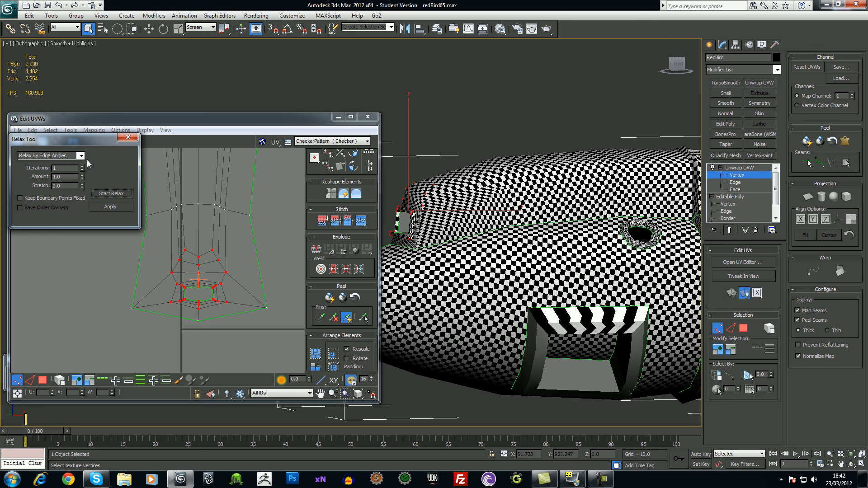
pyautogui.click(81, 155)
pyautogui.click(75, 162)
pyautogui.click(109, 194)
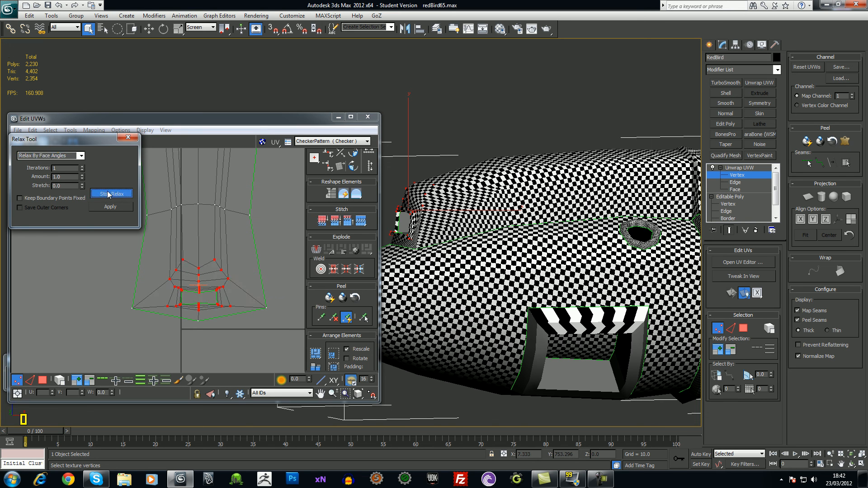
pyautogui.click(109, 193)
pyautogui.keyDown('alt'); pyautogui.moveTo(452, 244); pyautogui.dragTo(518, 246, button='middle'); pyautogui.keyUp('alt')
pyautogui.scroll(5, 518, 246)
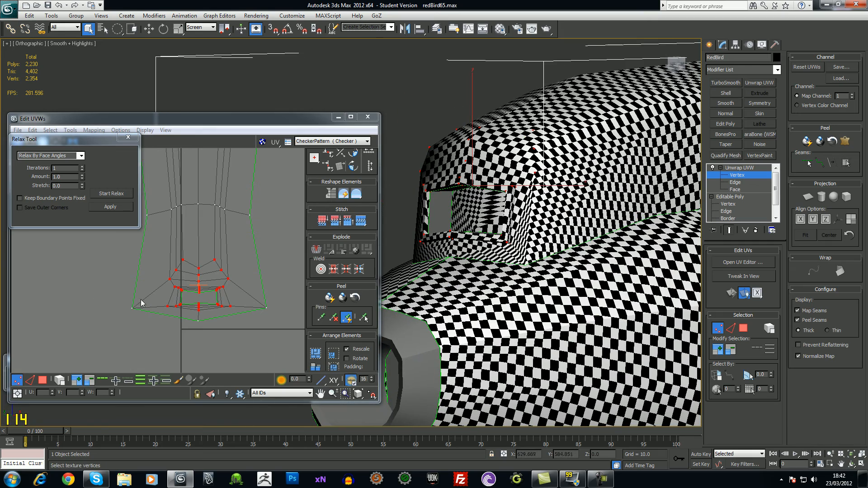
pyautogui.click(120, 194)
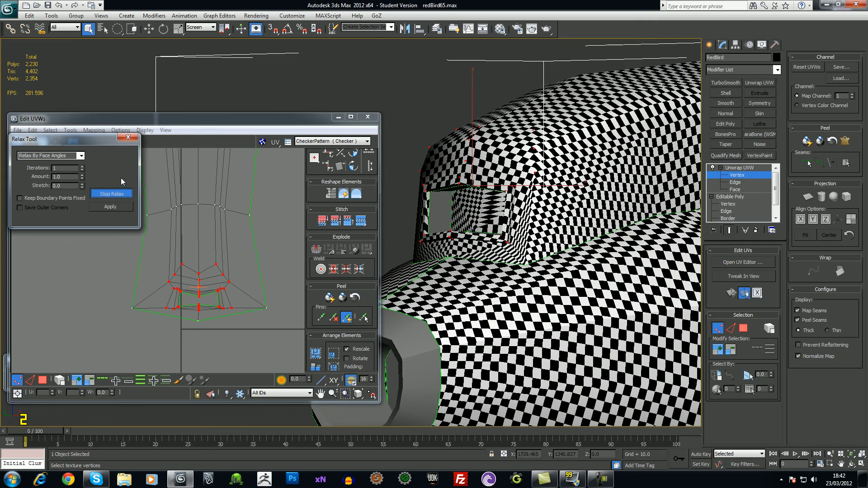
# Close the Relax Tool and undo the last six UV edits
pyautogui.click(129, 138)
pyautogui.hotkey('ctrl', 'z')
pyautogui.hotkey('ctrl', 'z')
pyautogui.hotkey('ctrl', 'z')
pyautogui.hotkey('ctrl', 'z')
pyautogui.hotkey('ctrl', 'z')
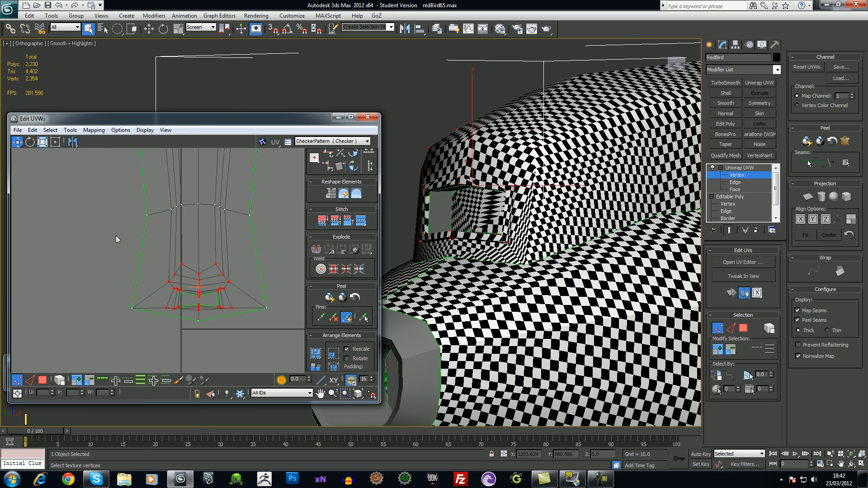
pyautogui.hotkey('ctrl', 'z')
pyautogui.hotkey('ctrl', 'z')
pyautogui.hotkey('ctrl', 'z')
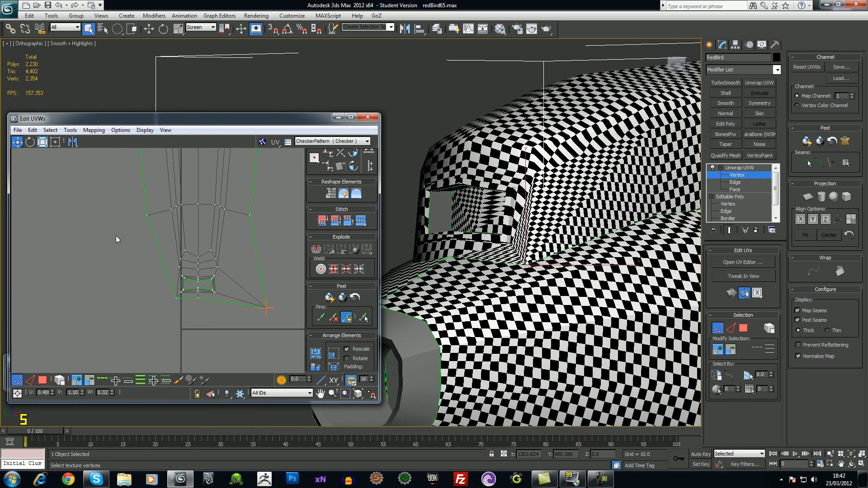
pyautogui.hotkey('ctrl', 'z')
pyautogui.hotkey('ctrl', 'z')
pyautogui.hotkey('ctrl', 'z')
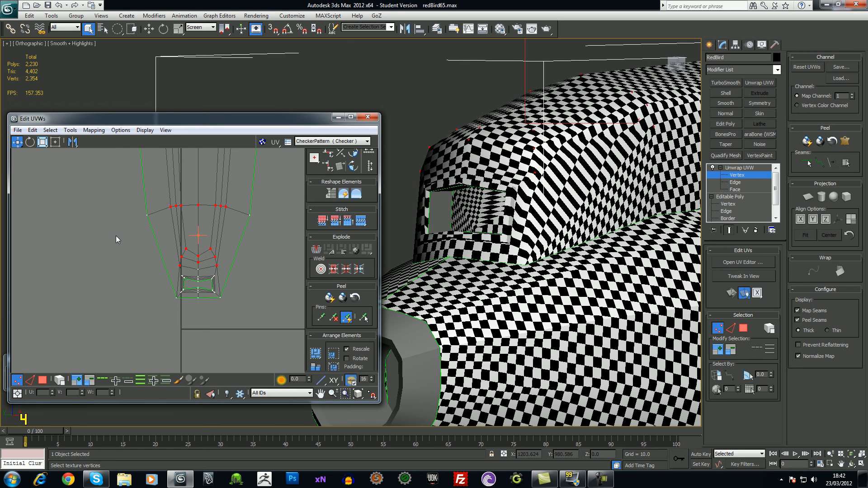
pyautogui.hotkey('ctrl', 'z')
pyautogui.hotkey('ctrl', 'z')
pyautogui.hotkey('ctrl', 'z')
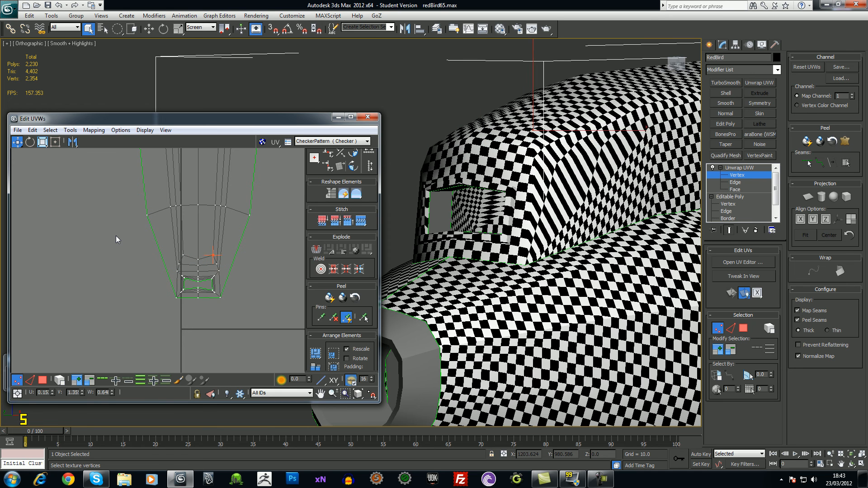
pyautogui.hotkey('ctrl', 'z')
pyautogui.hotkey('ctrl', 'z')
pyautogui.hotkey('ctrl', 'z')
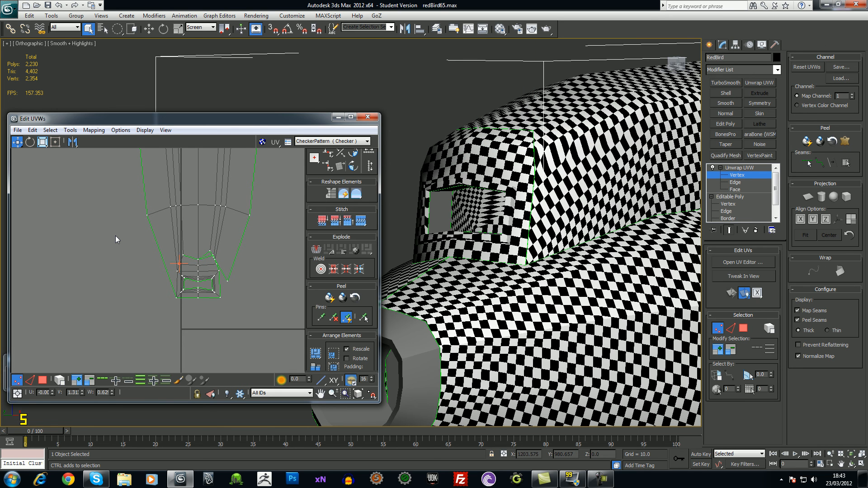
pyautogui.hotkey('ctrl', 'z')
pyautogui.hotkey('ctrl', 'z')
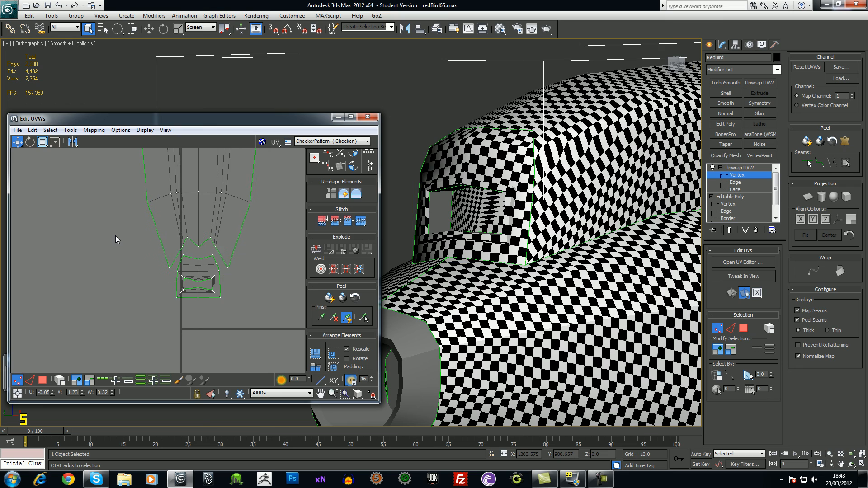
pyautogui.keyDown('alt'); pyautogui.moveTo(530, 158); pyautogui.dragTo(432, 195, button='middle'); pyautogui.keyUp('alt')
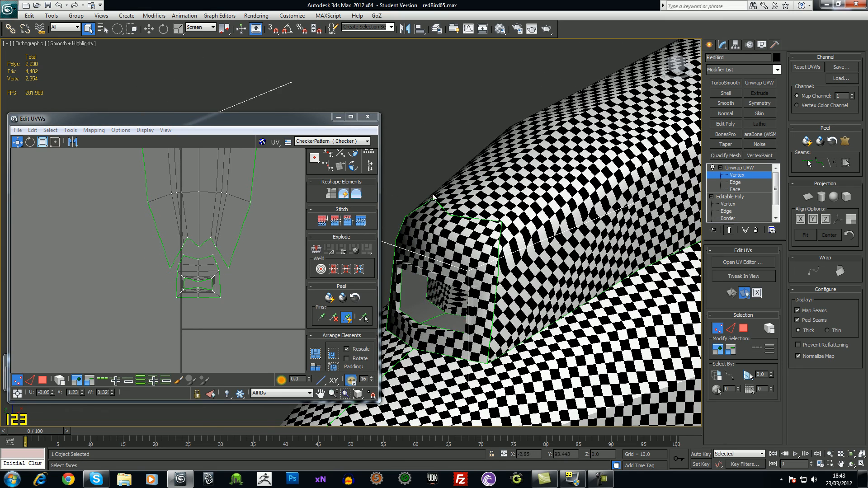
pyautogui.keyDown('alt'); pyautogui.moveTo(511, 241); pyautogui.dragTo(495, 233, button='middle'); pyautogui.keyUp('alt')
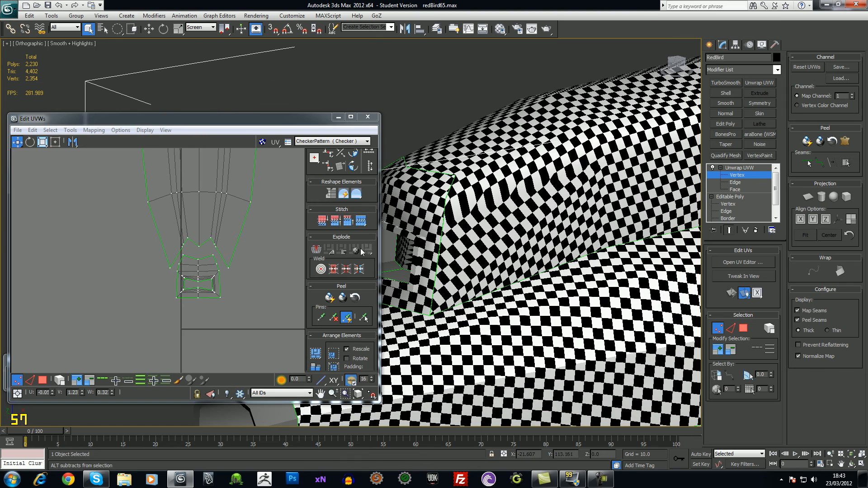
pyautogui.moveTo(229, 269); pyautogui.dragTo(216, 275, button='middle')
pyautogui.scroll(-3, 229, 267)
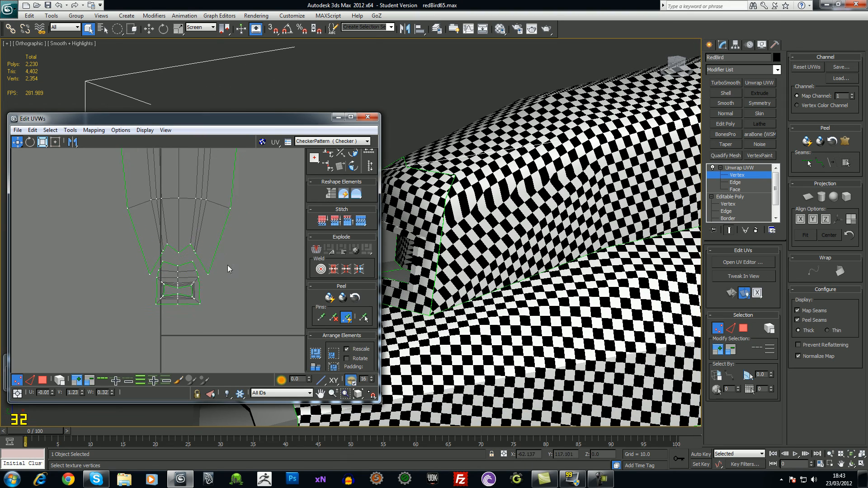
# Select the body UV shell in face mode and relax it by Face Angles until the checker evens out
pyautogui.click(43, 380)
pyautogui.click(187, 246)
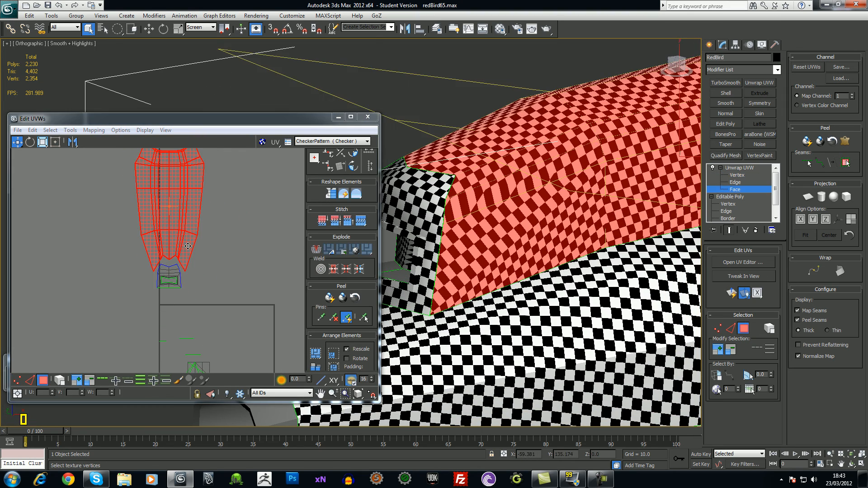
pyautogui.moveTo(179, 207); pyautogui.dragTo(177, 253, button='middle')
pyautogui.click(94, 130)
pyautogui.moveTo(70, 130)
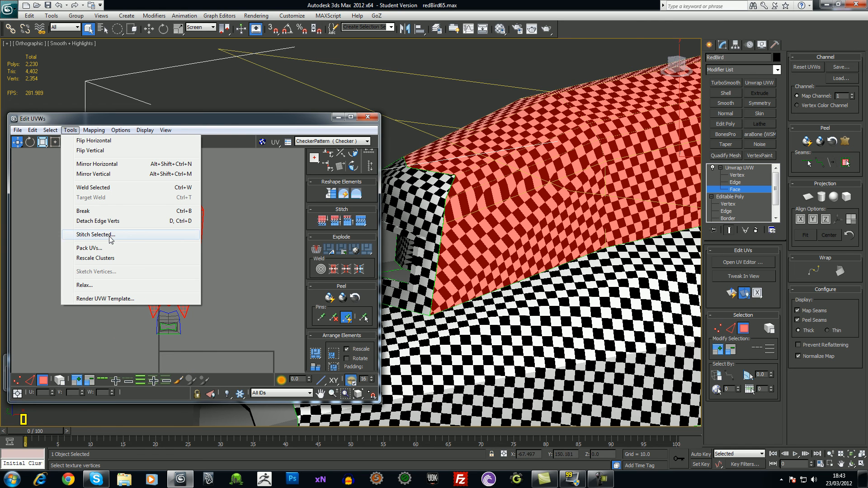
pyautogui.click(93, 286)
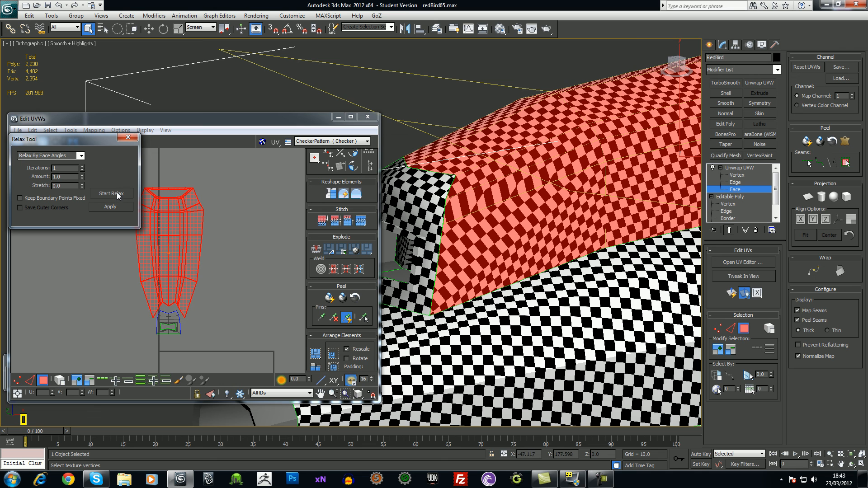
pyautogui.click(81, 155)
pyautogui.click(83, 156)
pyautogui.click(111, 194)
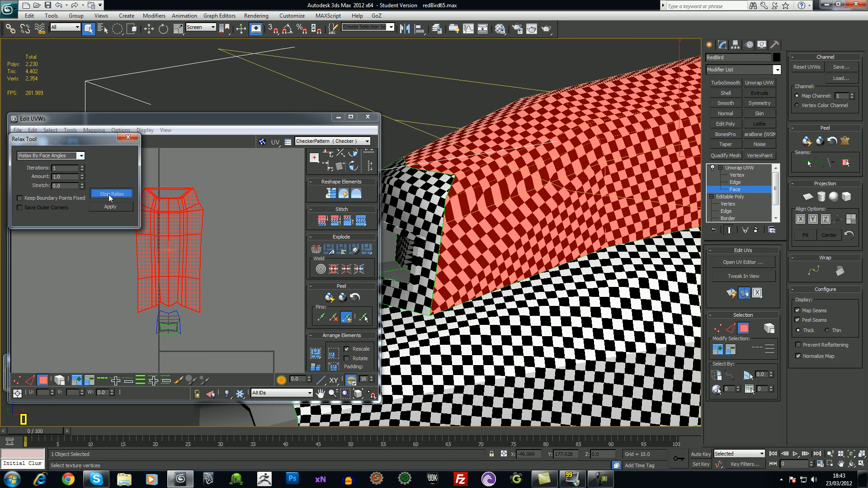
pyautogui.click(195, 316)
# Select all faces of the small intake UV shell
pyautogui.scroll(1, 198, 321)
pyautogui.scroll(3, 201, 312)
pyautogui.moveTo(198, 334); pyautogui.dragTo(201, 305, button='middle')
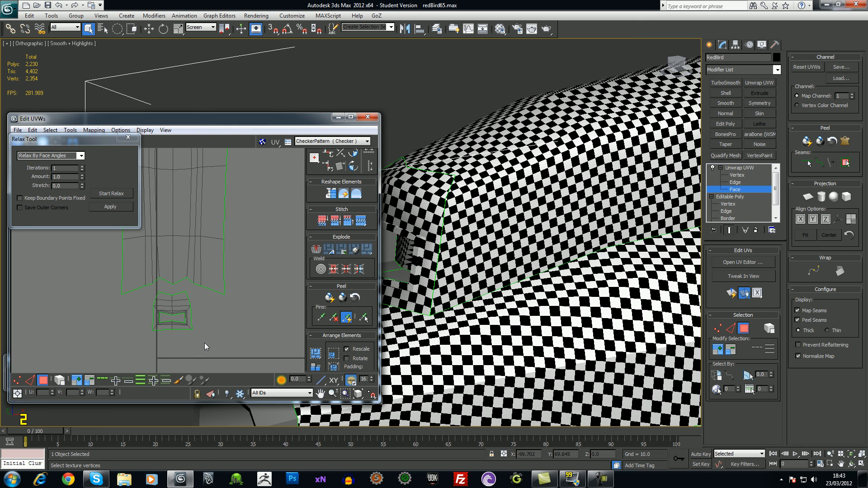
pyautogui.moveTo(204, 343); pyautogui.dragTo(159, 293)
pyautogui.click(181, 310)
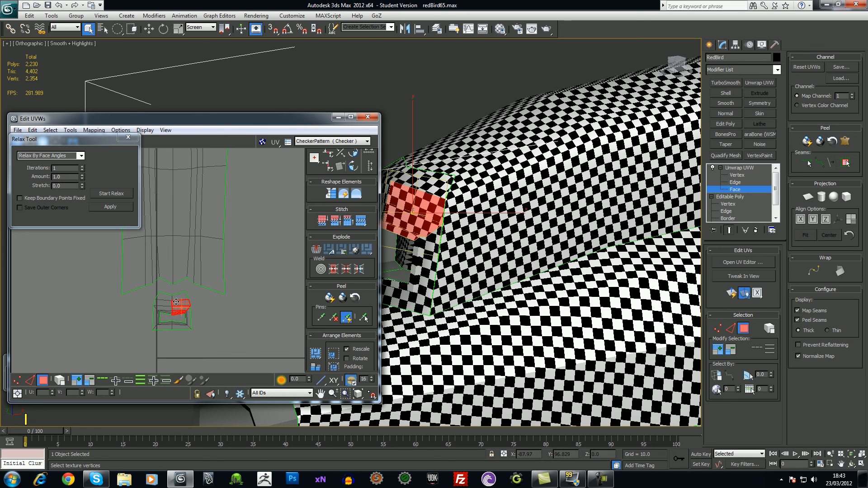
pyautogui.moveTo(215, 328); pyautogui.dragTo(155, 293)
# Move the intake shell up against the body shell, then zoom in on where they meet
pyautogui.click(128, 137)
pyautogui.scroll(2, 159, 286)
pyautogui.moveTo(192, 309); pyautogui.dragTo(193, 296)
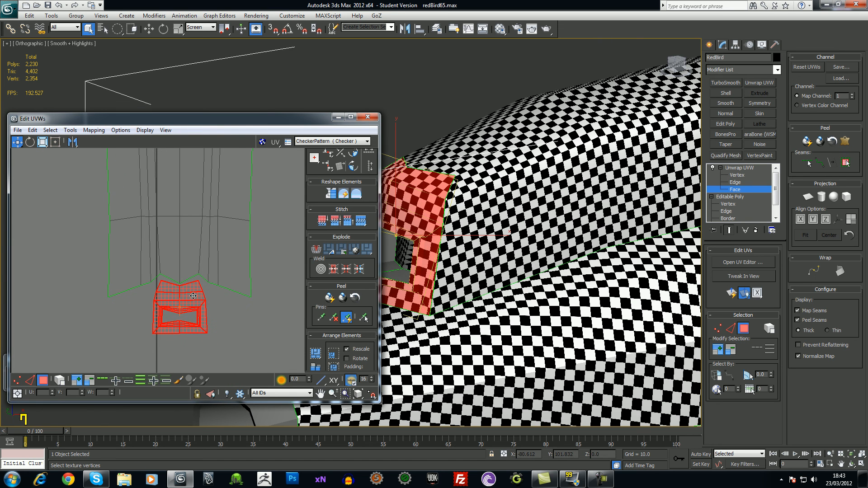
pyautogui.click(228, 323)
pyautogui.scroll(1, 233, 325)
pyautogui.scroll(3, 234, 325)
pyautogui.moveTo(254, 332); pyautogui.dragTo(205, 310, button='middle')
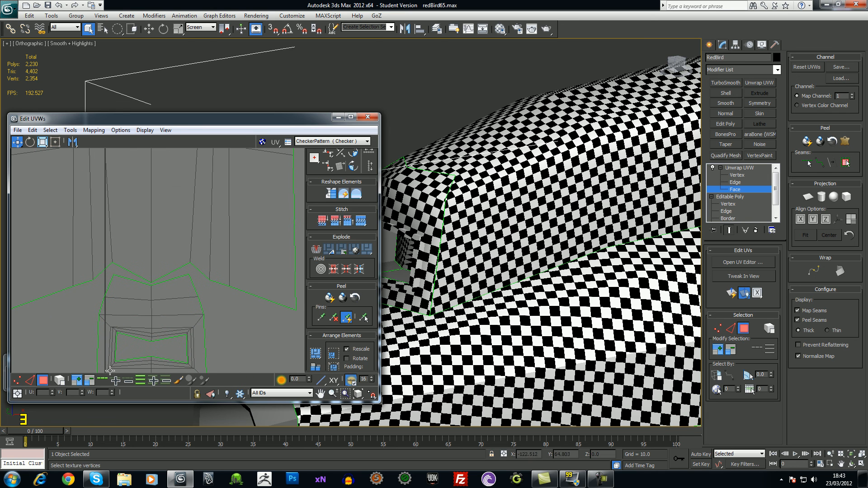
# In vertex mode, target-weld the intake's upper and left border vertices onto the body shell
pyautogui.click(17, 380)
pyautogui.scroll(2, 154, 285)
pyautogui.click(146, 297)
pyautogui.click(168, 294)
pyautogui.moveTo(212, 260); pyautogui.dragTo(211, 279)
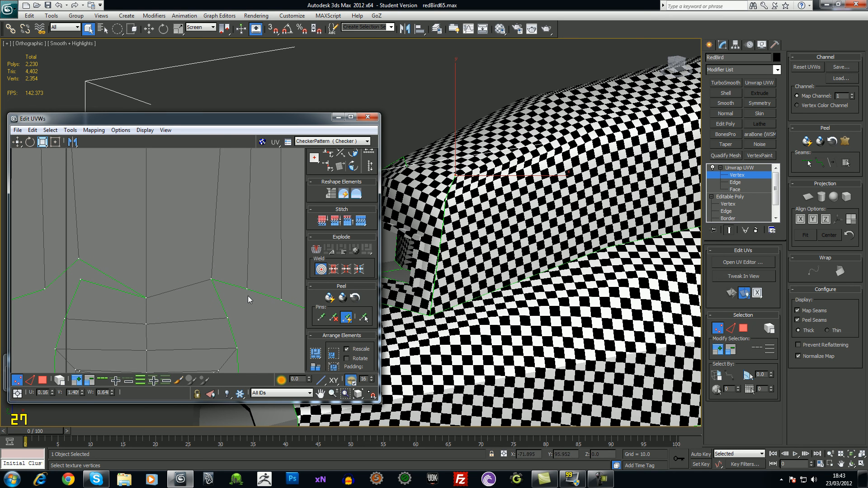
pyautogui.moveTo(228, 318); pyautogui.dragTo(236, 304)
pyautogui.moveTo(138, 308); pyautogui.dragTo(166, 319, button='middle')
pyautogui.moveTo(107, 271); pyautogui.dragTo(109, 289)
# Pull the next seam vertex up-left, undo a stray right-seam move, and inspect the intake
pyautogui.moveTo(114, 317); pyautogui.dragTo(132, 305, button='middle')
pyautogui.moveTo(112, 313); pyautogui.dragTo(98, 302)
pyautogui.moveTo(139, 324); pyautogui.dragTo(133, 312, button='middle')
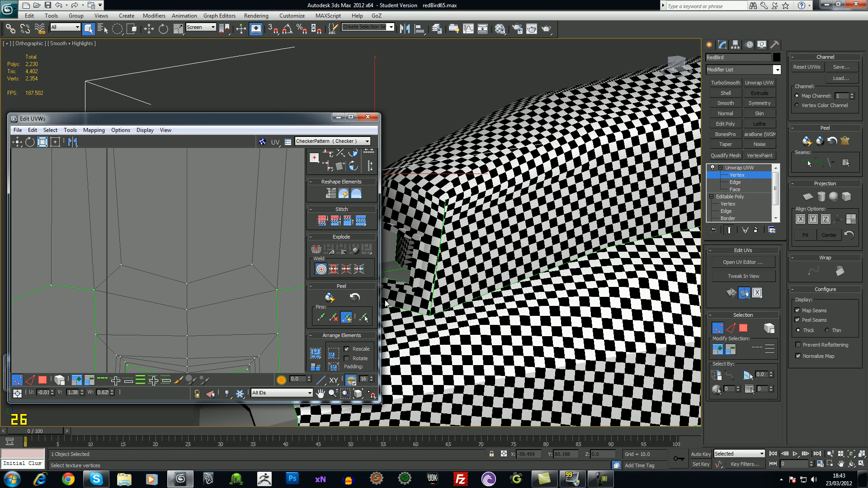
pyautogui.keyDown('ctrl'); pyautogui.keyDown('alt'); pyautogui.moveTo(248, 304); pyautogui.dragTo(263, 353, button='middle'); pyautogui.keyUp('alt'); pyautogui.keyUp('ctrl')
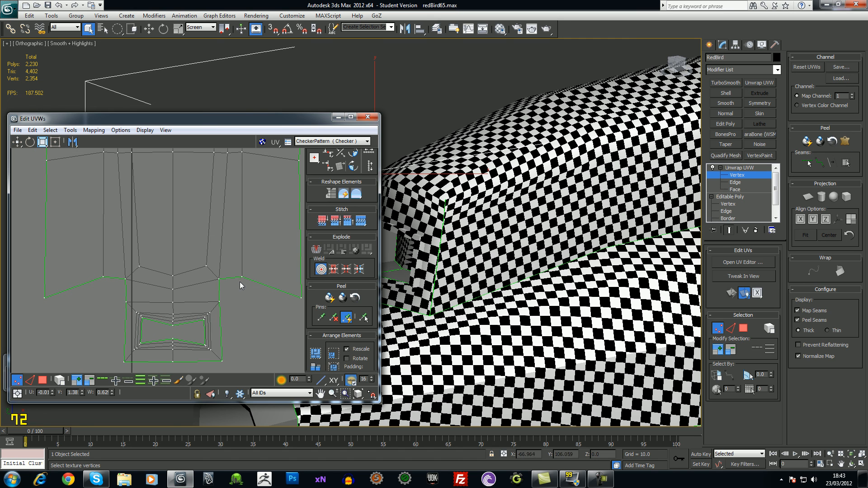
pyautogui.moveTo(241, 277); pyautogui.dragTo(218, 311)
pyautogui.hotkey('ctrl', 'z')
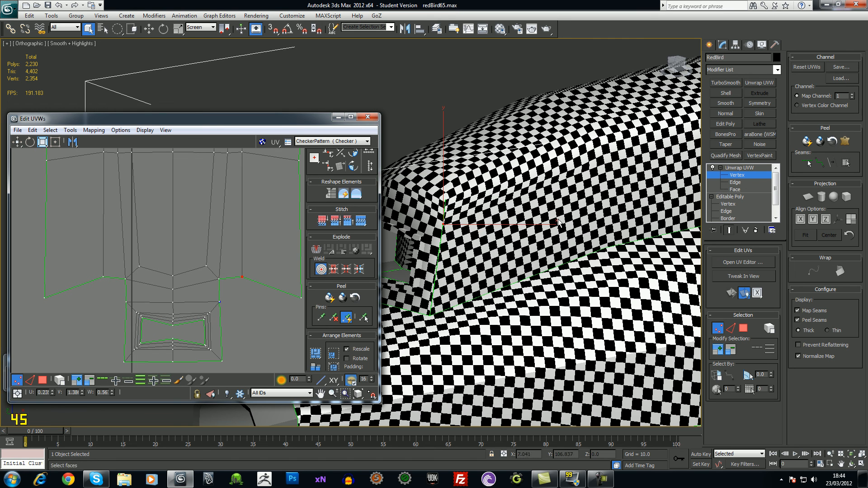
pyautogui.keyDown('alt'); pyautogui.moveTo(489, 267); pyautogui.dragTo(452, 260, button='middle'); pyautogui.keyUp('alt')
pyautogui.scroll(-4, 450, 260)
pyautogui.moveTo(250, 297); pyautogui.dragTo(213, 291, button='middle')
pyautogui.scroll(-5, 212, 271)
pyautogui.click(222, 313)
pyautogui.scroll(-4, 211, 326)
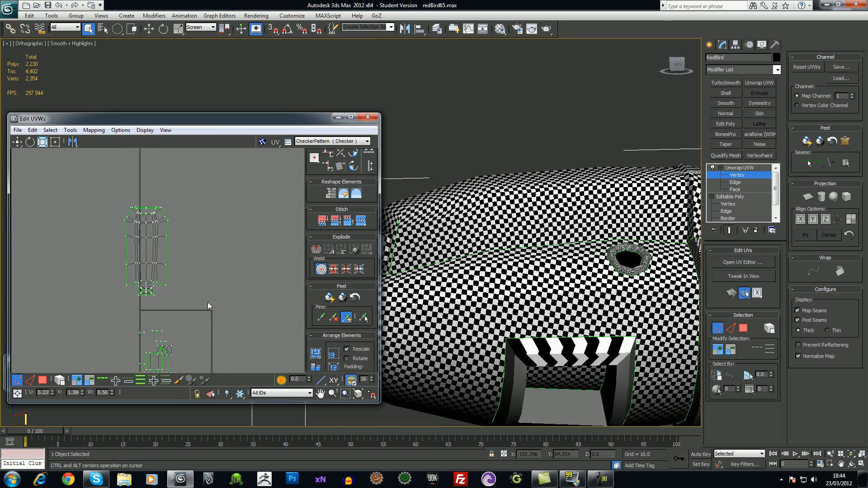
# Frame all UV shells, then try moving the cabin shell in face mode and undo it
pyautogui.scroll(1, 210, 313)
pyautogui.moveTo(488, 280); pyautogui.dragTo(424, 296, button='middle')
pyautogui.scroll(-2, 231, 292)
pyautogui.moveTo(231, 294); pyautogui.dragTo(202, 285, button='middle')
pyautogui.scroll(-2, 202, 294)
pyautogui.moveTo(134, 336); pyautogui.dragTo(208, 283, button='middle')
pyautogui.scroll(-1, 213, 271)
pyautogui.click(42, 379)
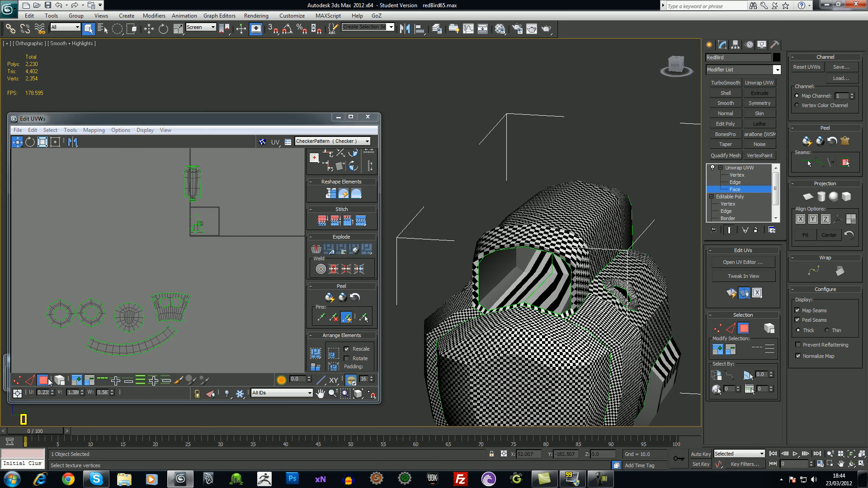
pyautogui.click(192, 183)
pyautogui.moveTo(198, 191); pyautogui.dragTo(165, 209)
pyautogui.hotkey('ctrl', 'z')
pyautogui.click(217, 206)
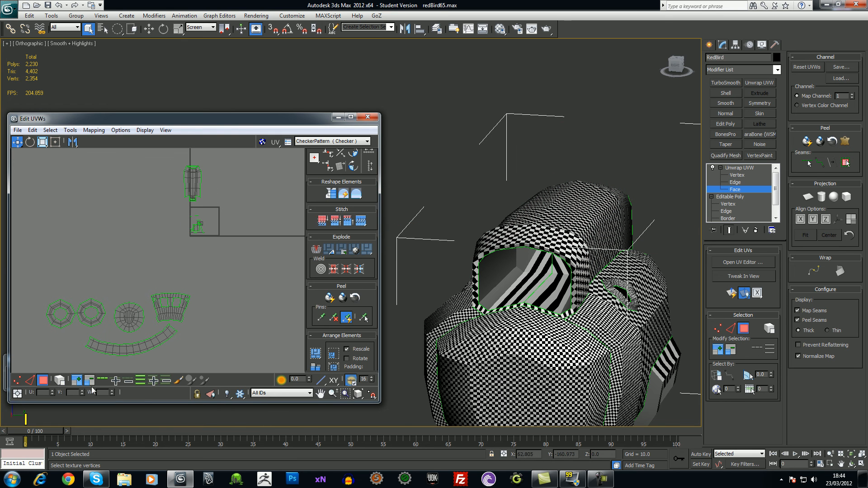
# Move the small narrow UV shell to the lower left of the layout and deselect it
pyautogui.click(186, 189)
pyautogui.moveTo(198, 187); pyautogui.dragTo(76, 355)
pyautogui.moveTo(76, 355); pyautogui.dragTo(104, 279, button='middle')
pyautogui.click(148, 315)
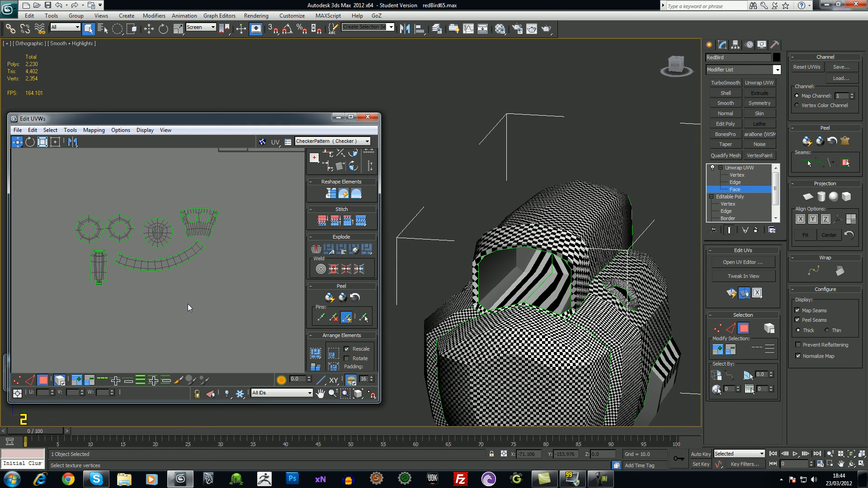
# Close the UV editor and exit isolation mode to show the whole bird
pyautogui.click(368, 117)
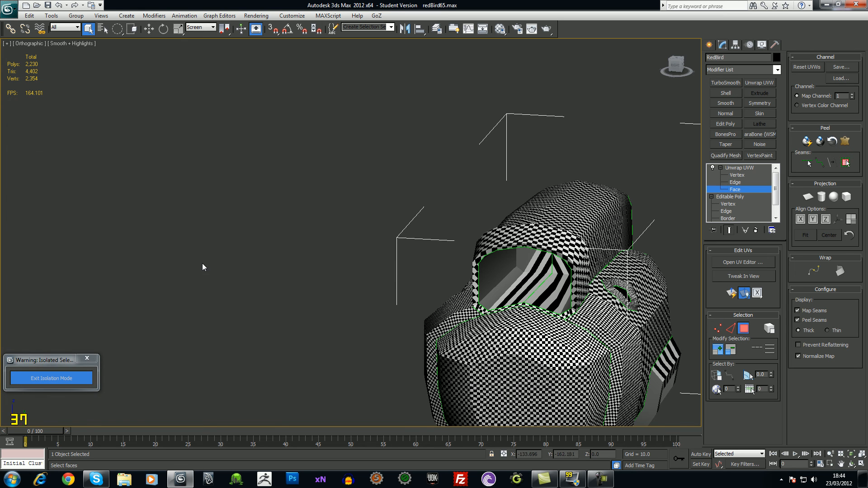
pyautogui.click(84, 372)
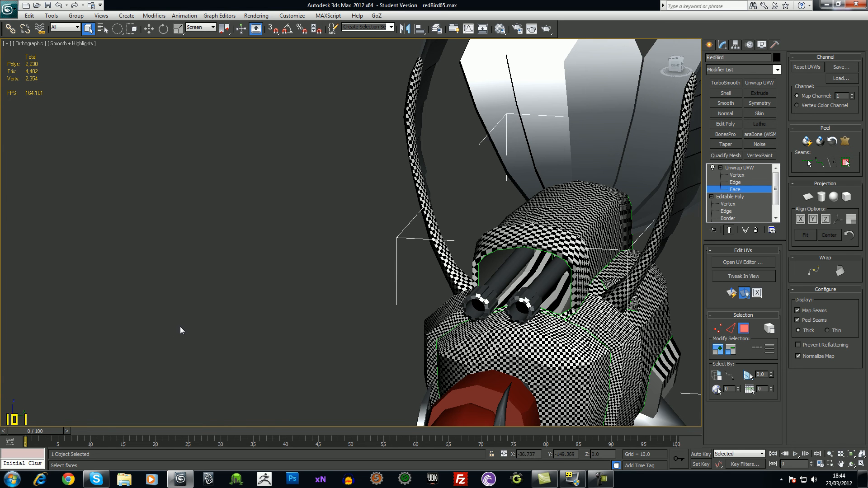
pyautogui.scroll(-8, 176, 301)
pyautogui.keyDown('alt'); pyautogui.moveTo(234, 354); pyautogui.dragTo(294, 360, button='middle'); pyautogui.keyUp('alt')
pyautogui.scroll(5, 295, 359)
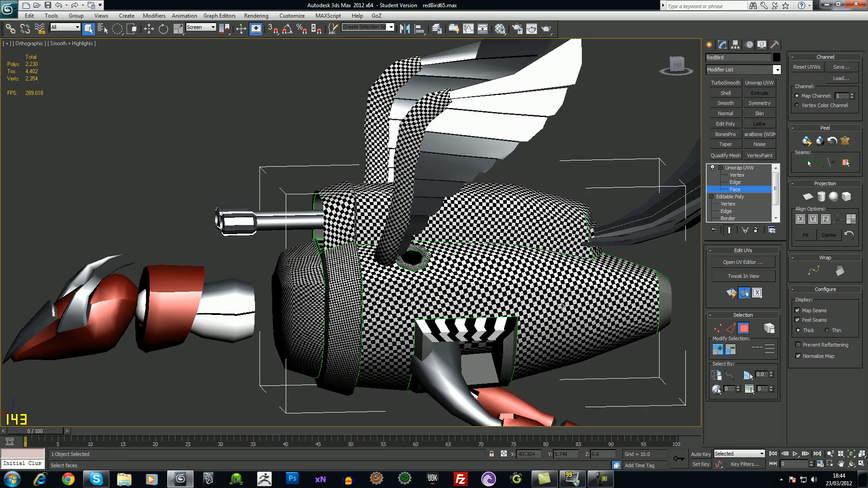
pyautogui.keyDown('alt'); pyautogui.moveTo(550, 304); pyautogui.dragTo(695, 235, button='middle'); pyautogui.keyUp('alt')
# Collapse the Unwrap UVW modifier stack into an Editable Poly
pyautogui.rightClick(742, 171)
pyautogui.click(770, 257)
pyautogui.click(483, 277)
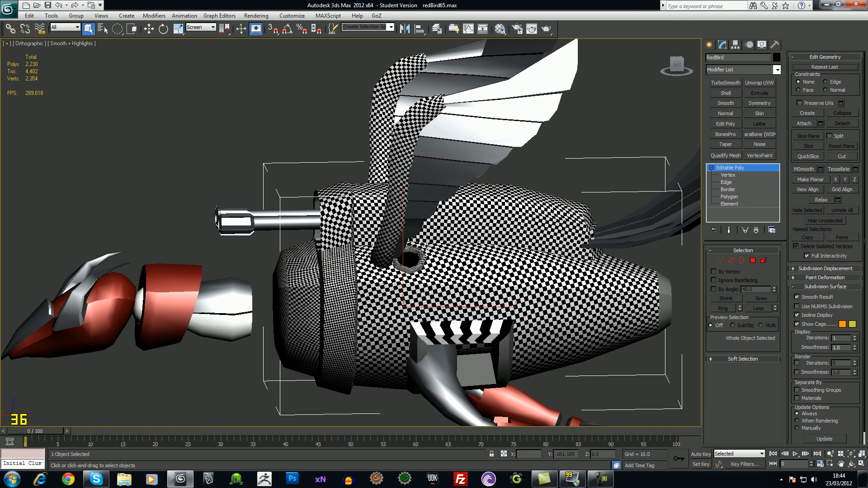
pyautogui.keyDown('alt'); pyautogui.moveTo(287, 274); pyautogui.dragTo(441, 271, button='middle'); pyautogui.keyUp('alt')
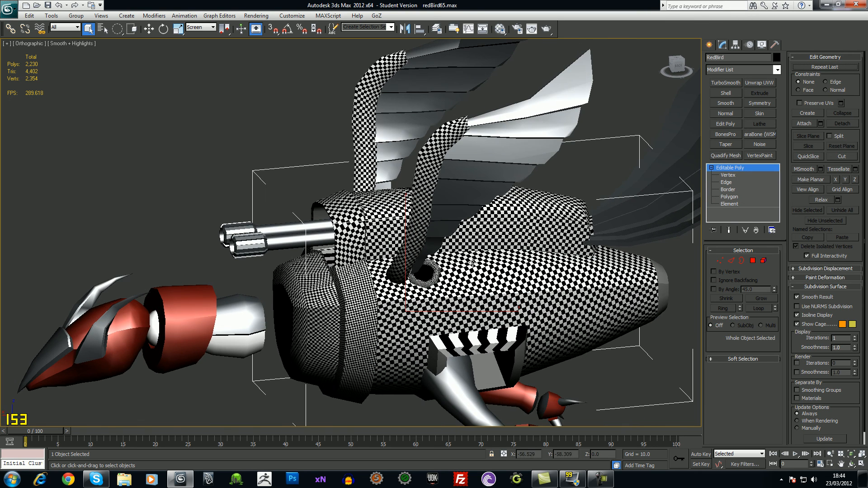
# Dismiss the recent documents list and orbit to a rear-quarter view of the whole bird
pyautogui.click(9, 9)
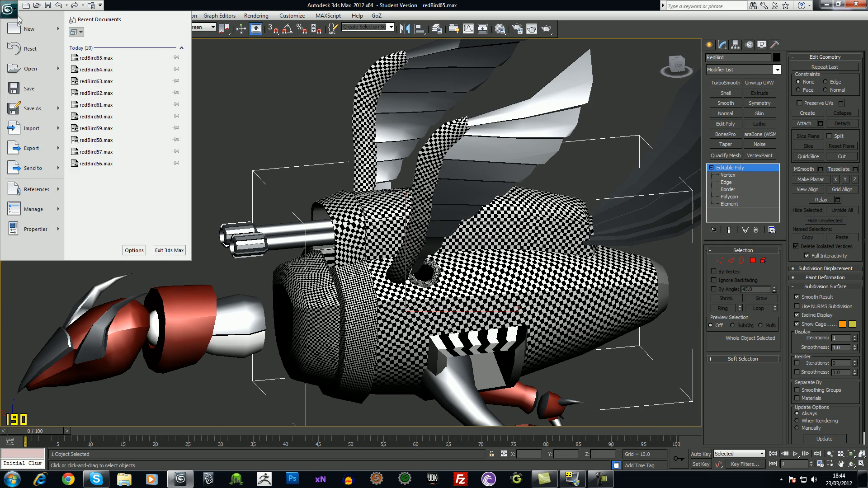
pyautogui.click(234, 116)
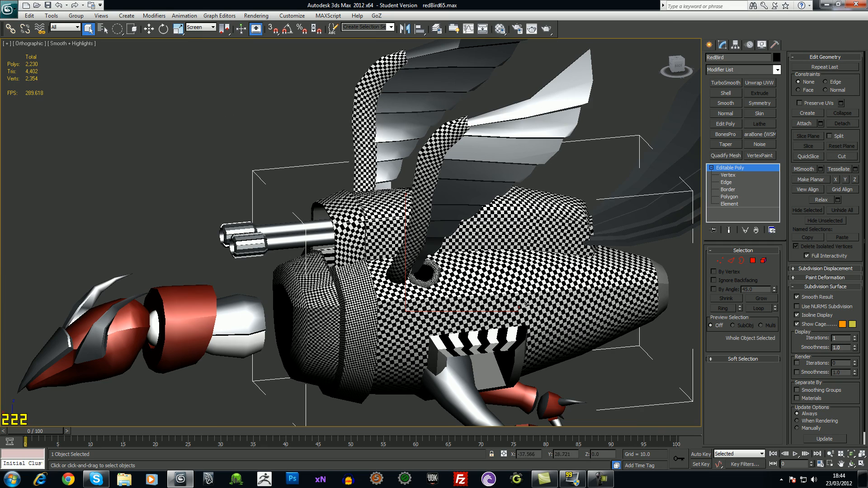
pyautogui.keyDown('alt'); pyautogui.moveTo(430, 289); pyautogui.dragTo(451, 310, button='middle'); pyautogui.keyUp('alt')
pyautogui.moveTo(451, 310); pyautogui.dragTo(355, 225, button='middle')
pyautogui.scroll(-3, 355, 225)
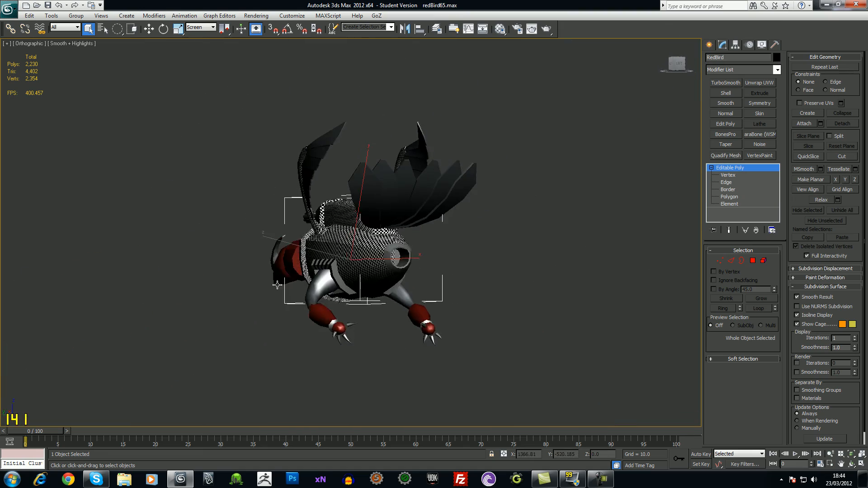
pyautogui.scroll(4, 336, 286)
pyautogui.keyDown('alt'); pyautogui.moveTo(353, 282); pyautogui.dragTo(444, 334, button='middle'); pyautogui.keyUp('alt')
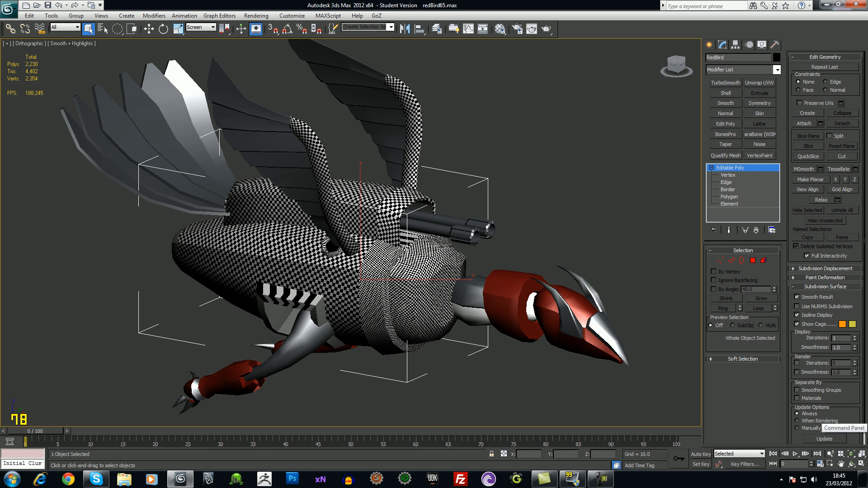